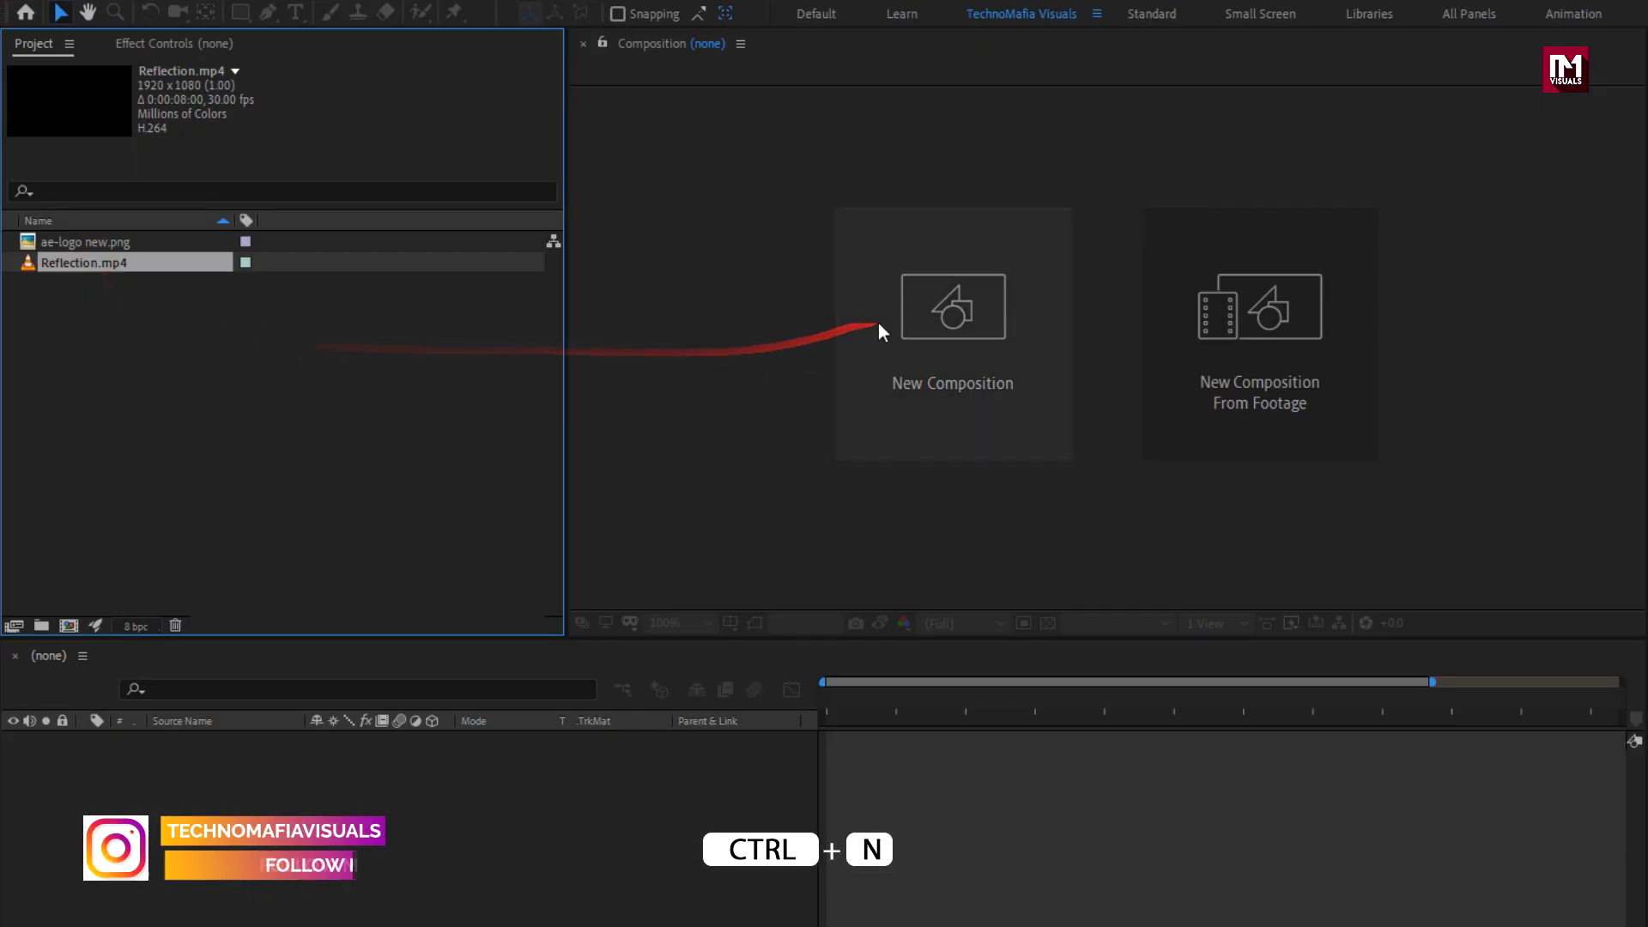
- Create a 1920 x 1080, 30 fps composition named Logo_Reveal with a duration of 8 seconds
type("Logo_Reveal")
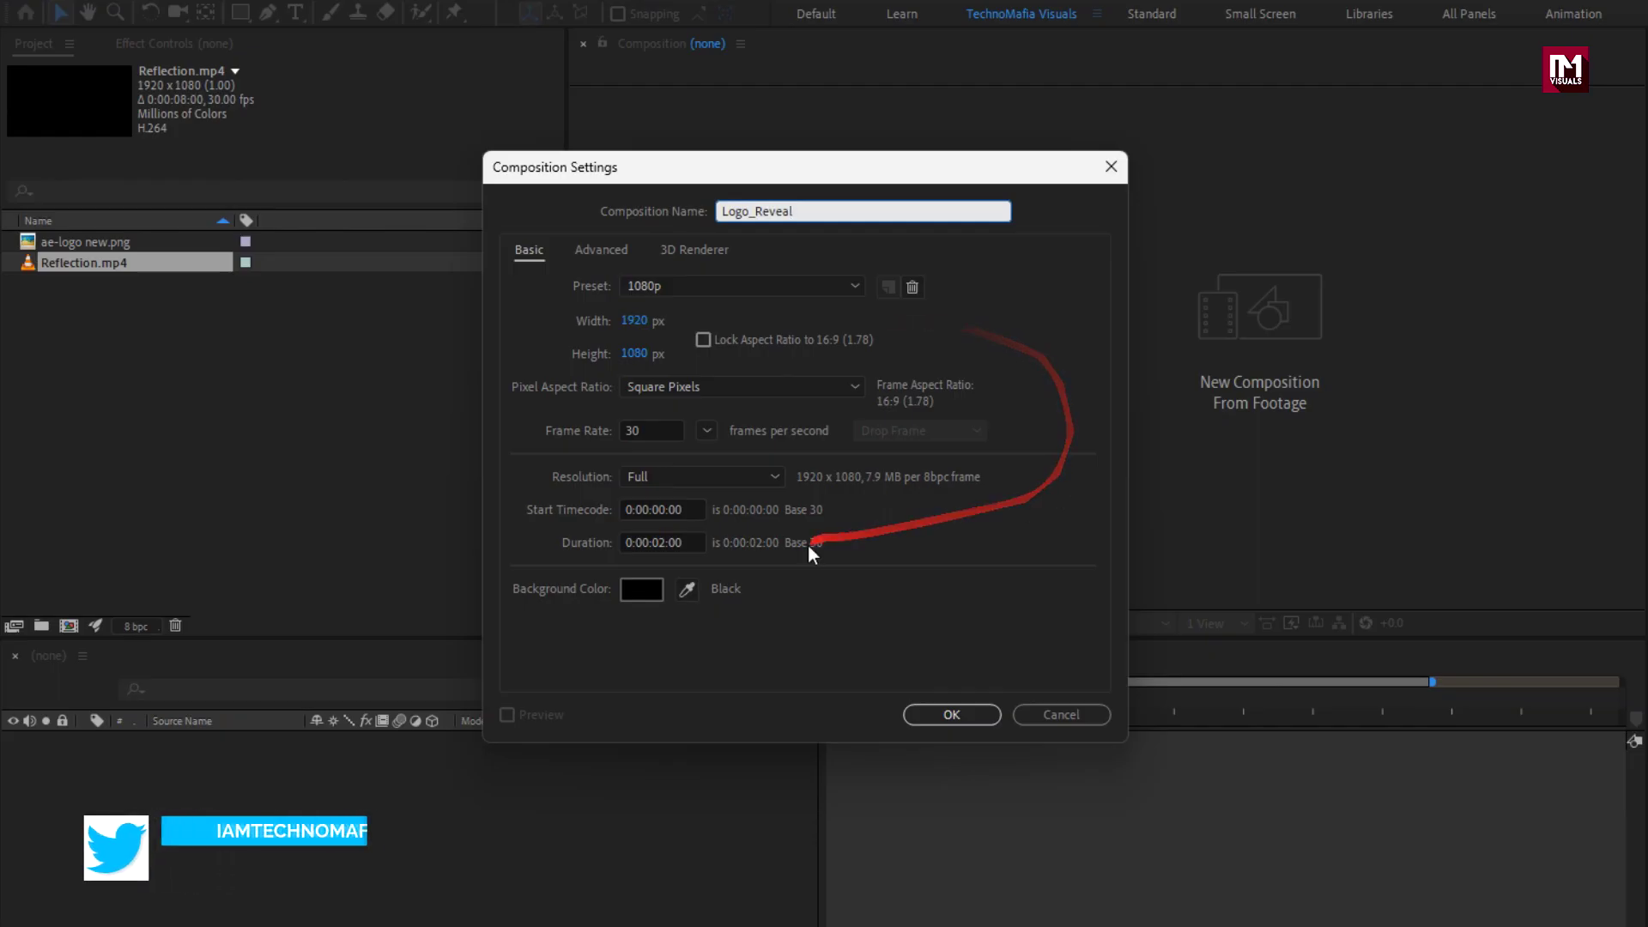
left_click(668, 542)
key("BackSpace")
key("BackSpace")
type("8:")
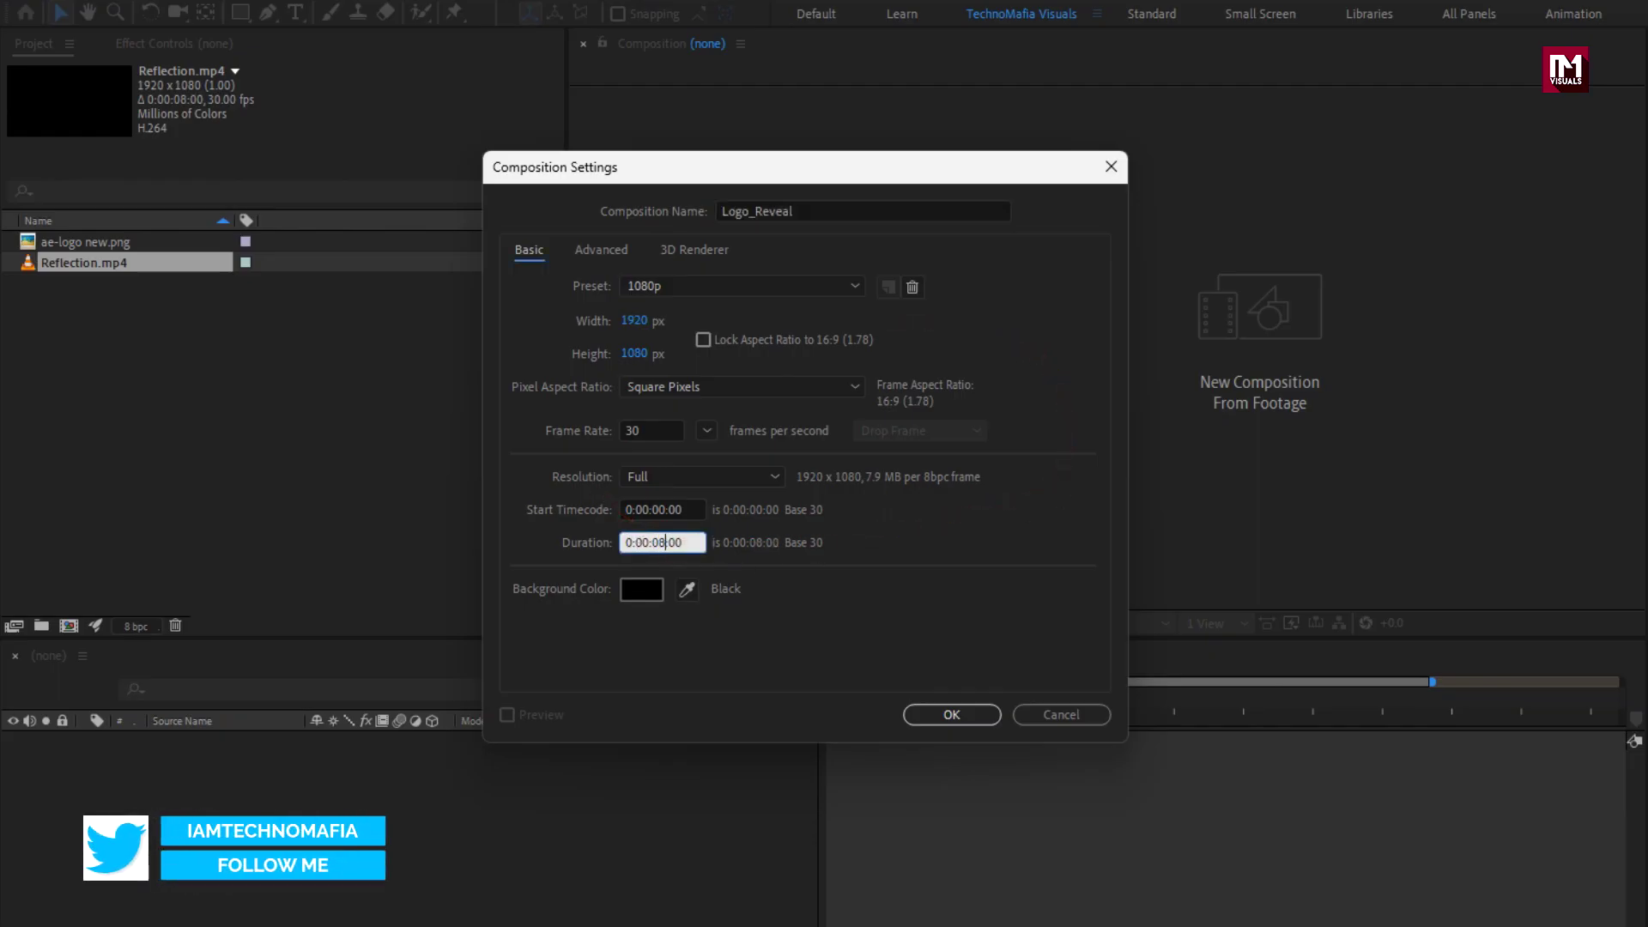
left_click(909, 712)
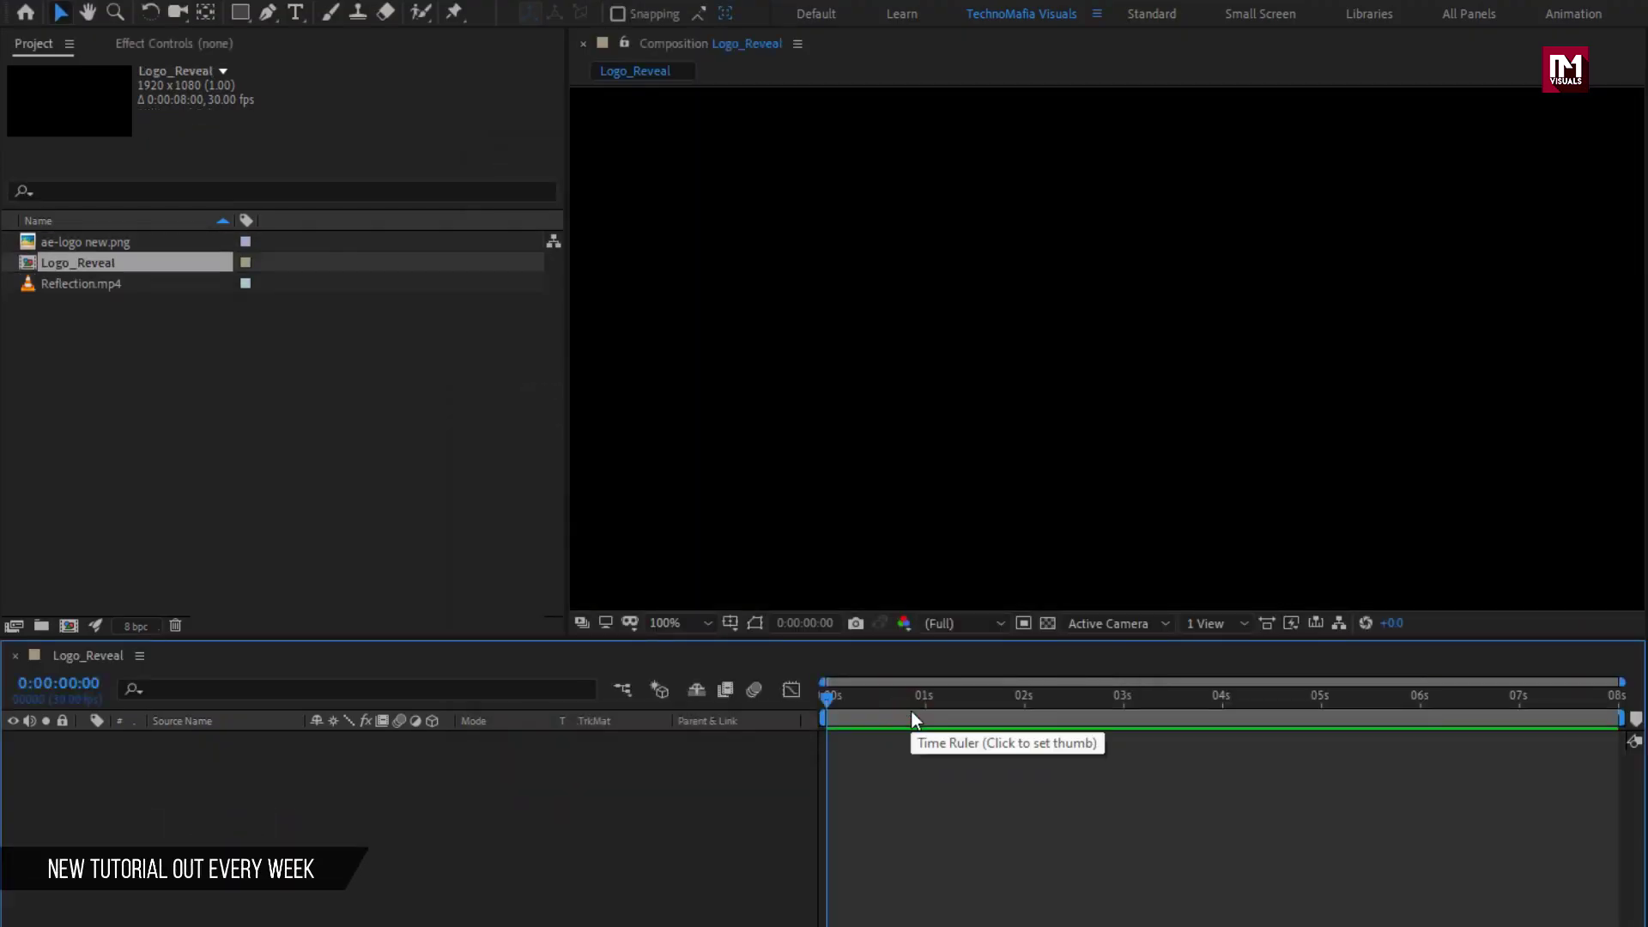
- Add ae-logo new.png to the Logo_Reveal composition and scale it down to 25%
left_click(697, 623)
left_click(697, 677)
left_click_drag(69, 245, 207, 777)
key("s")
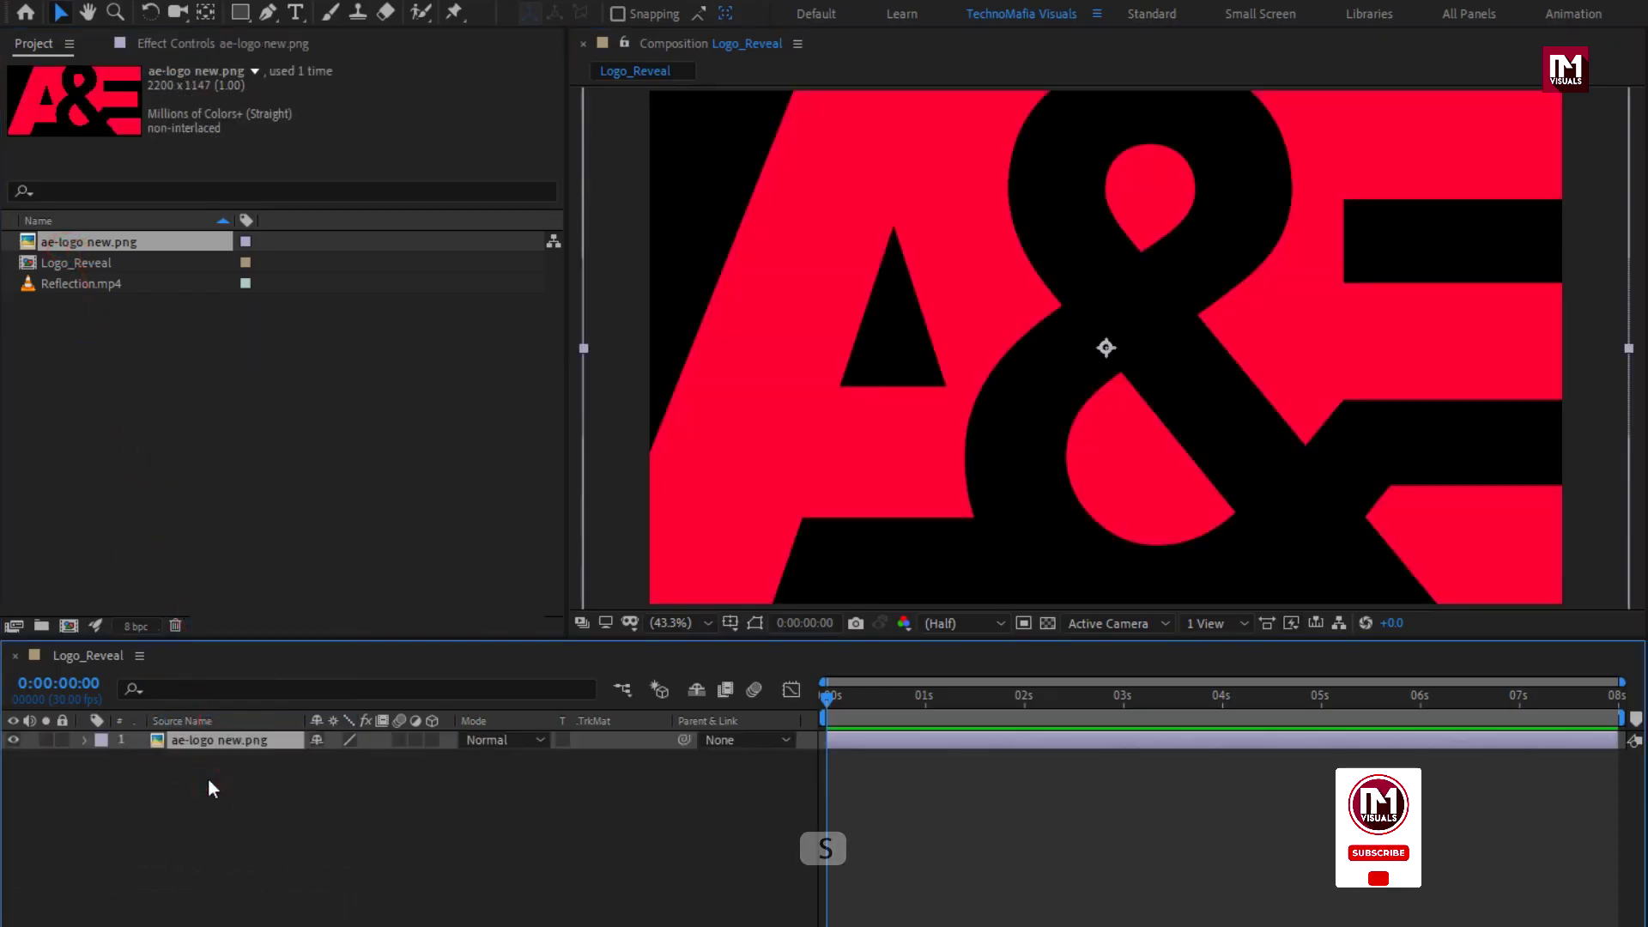
left_click_drag(345, 758, 306, 773)
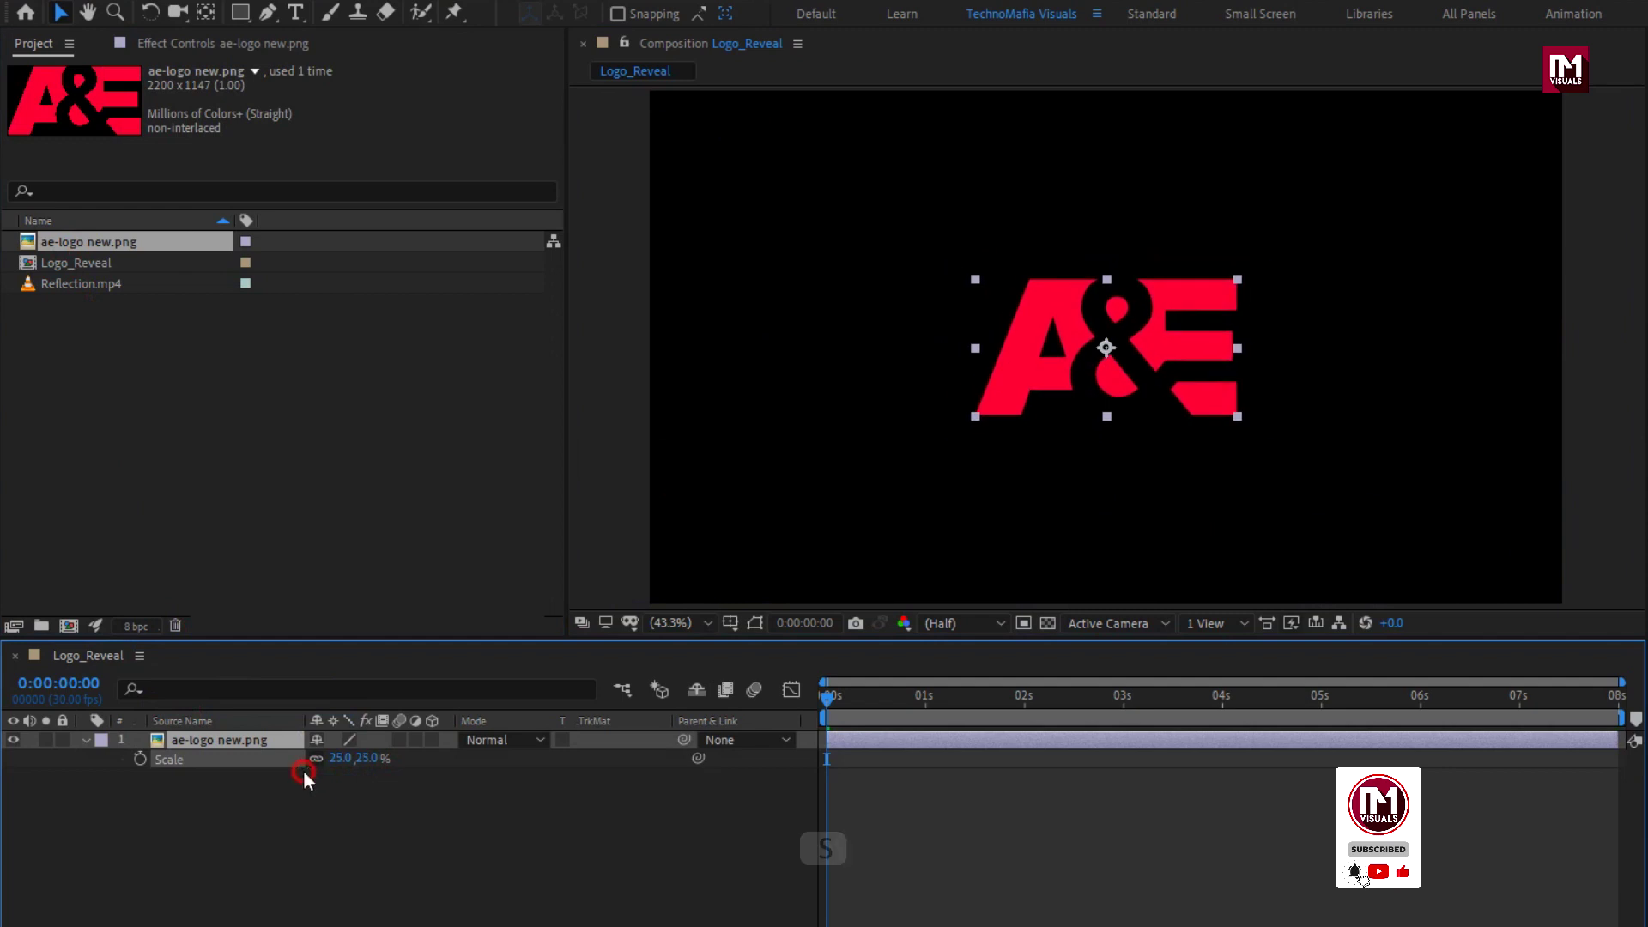
- Pre-compose the ae-logo new.png layer as Logo, moving all attributes into the new composition
left_click(87, 740)
right_click(197, 740)
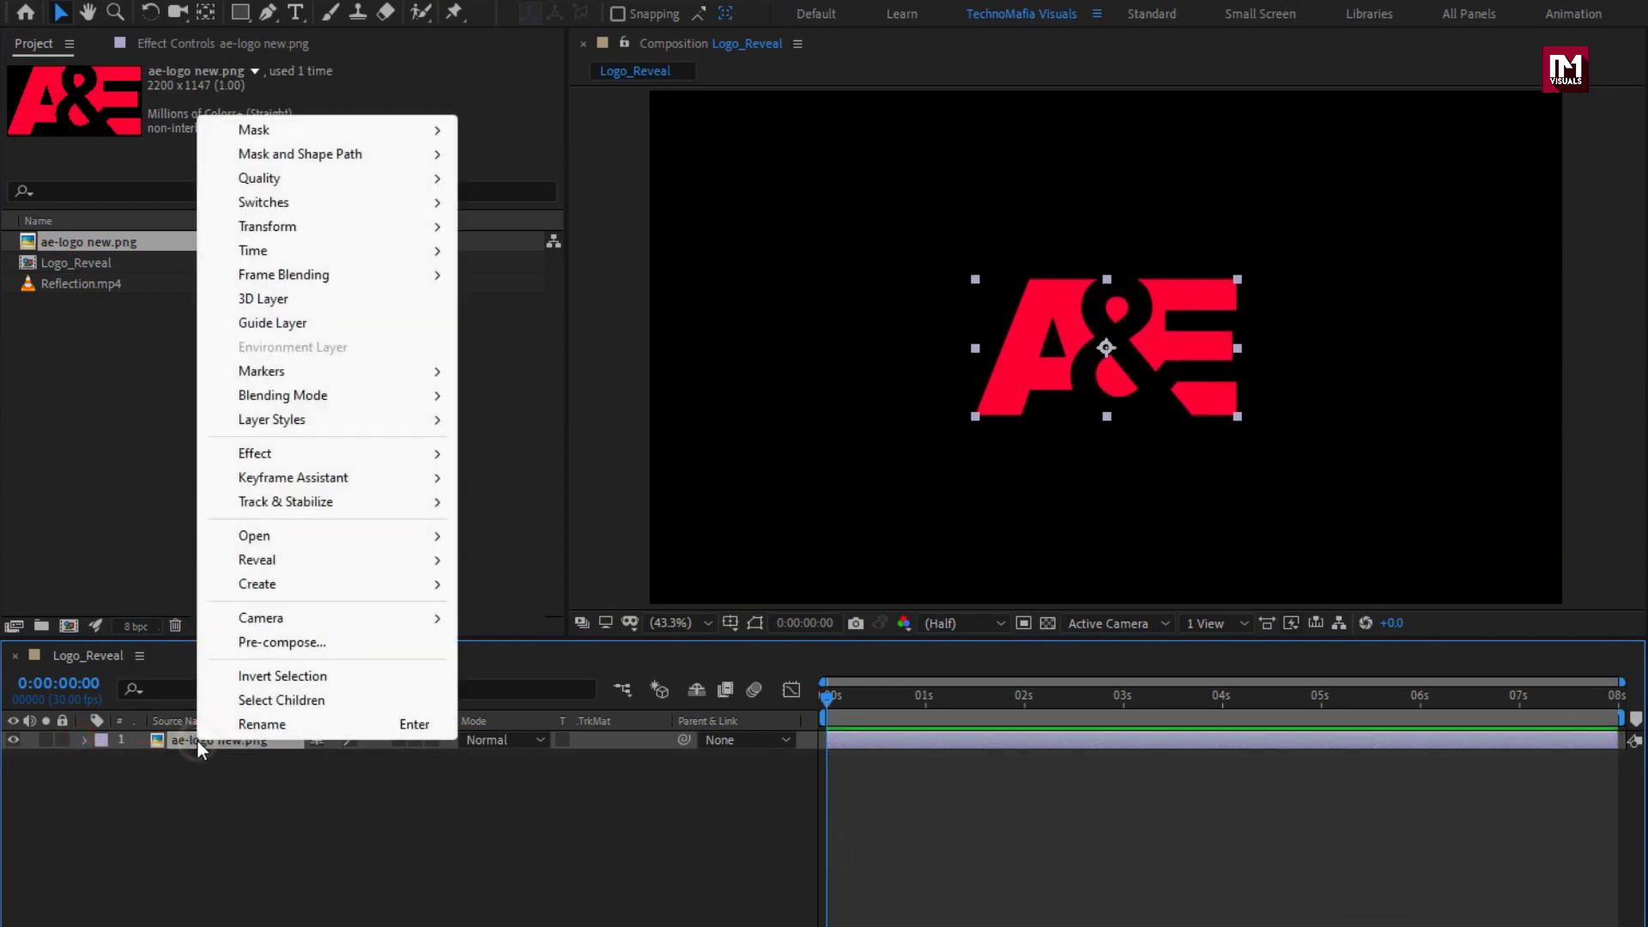
left_click(259, 643)
type("Logo")
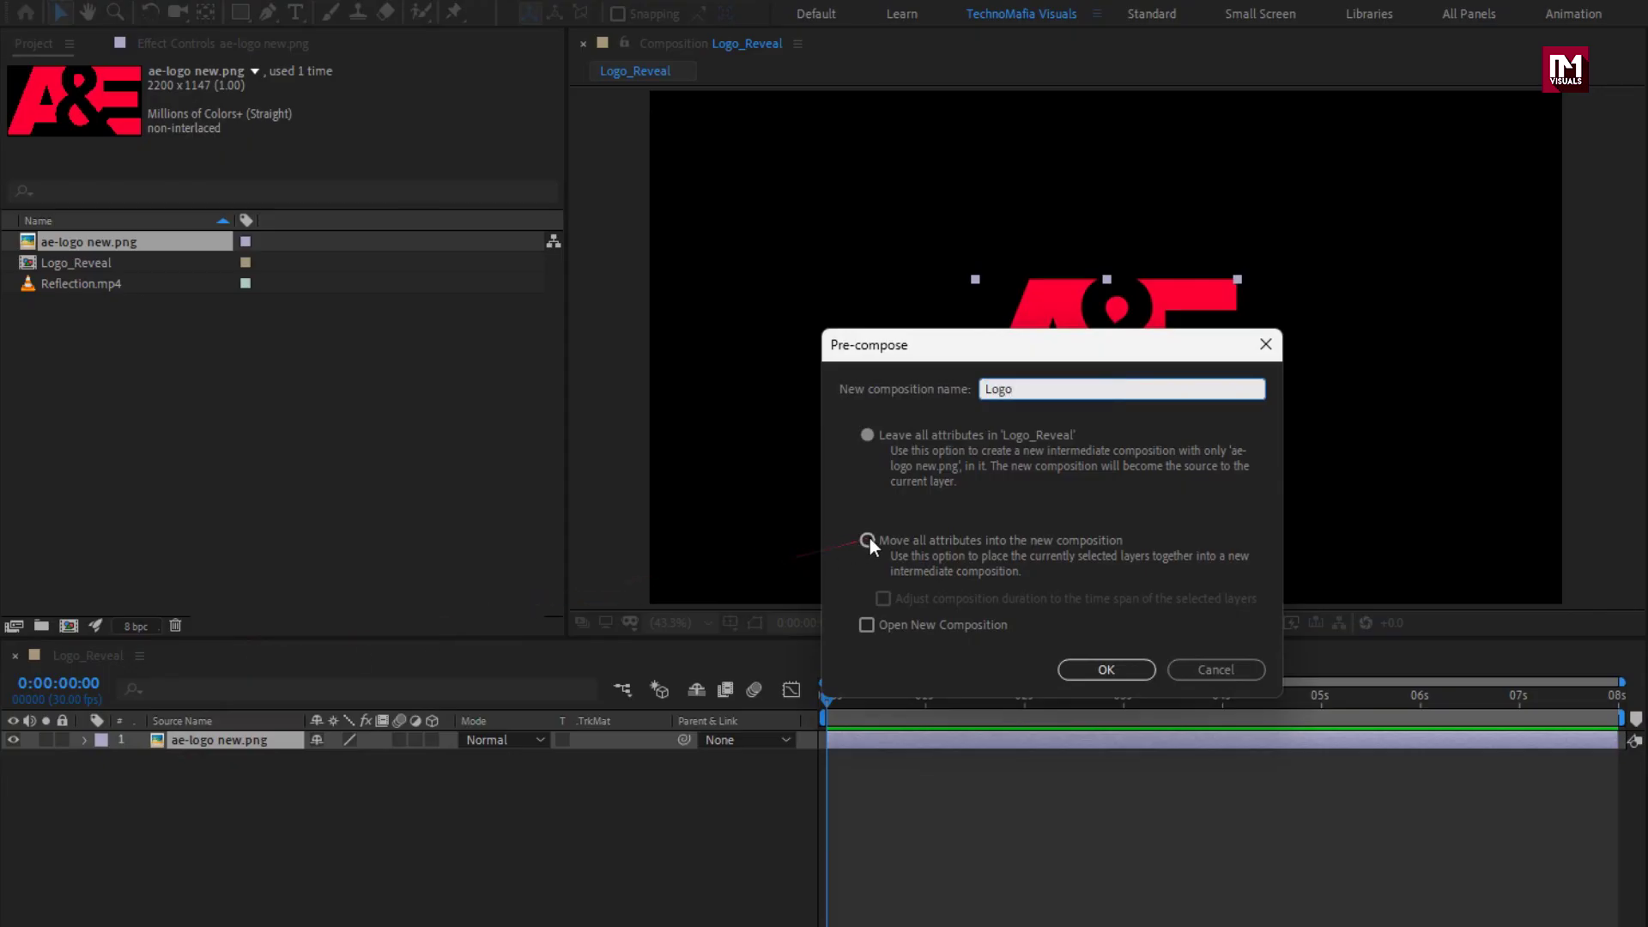
left_click(867, 539)
left_click(1121, 669)
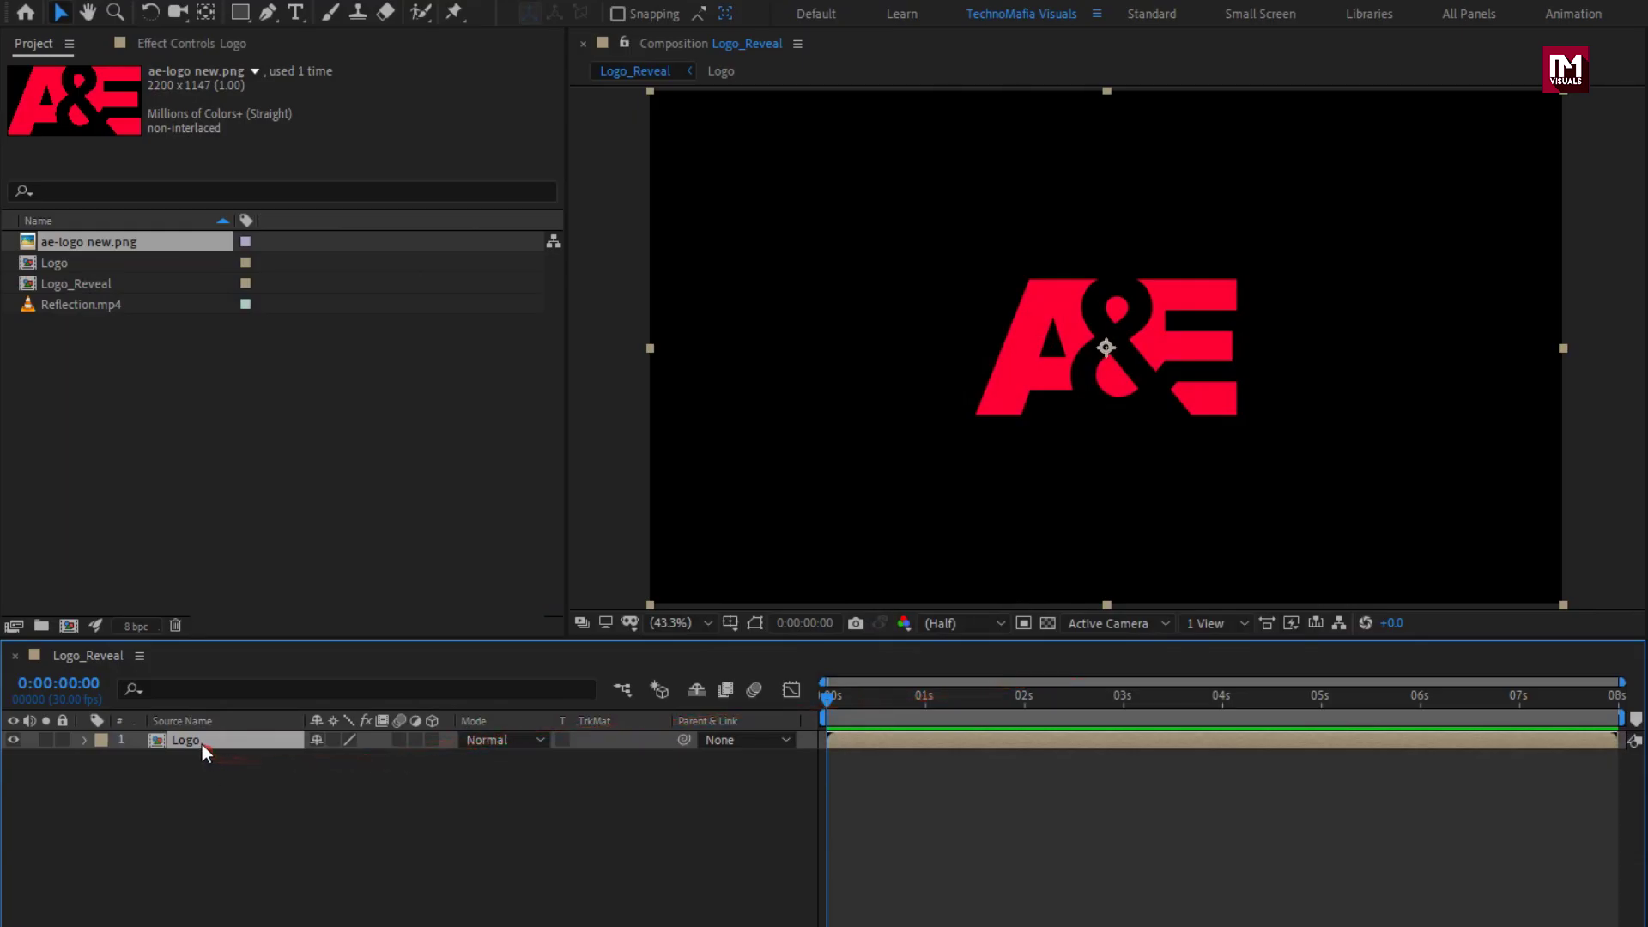
- Auto-trace the Logo layer's alpha channel on the current frame and show the resulting mask outlines
left_click(186, 13)
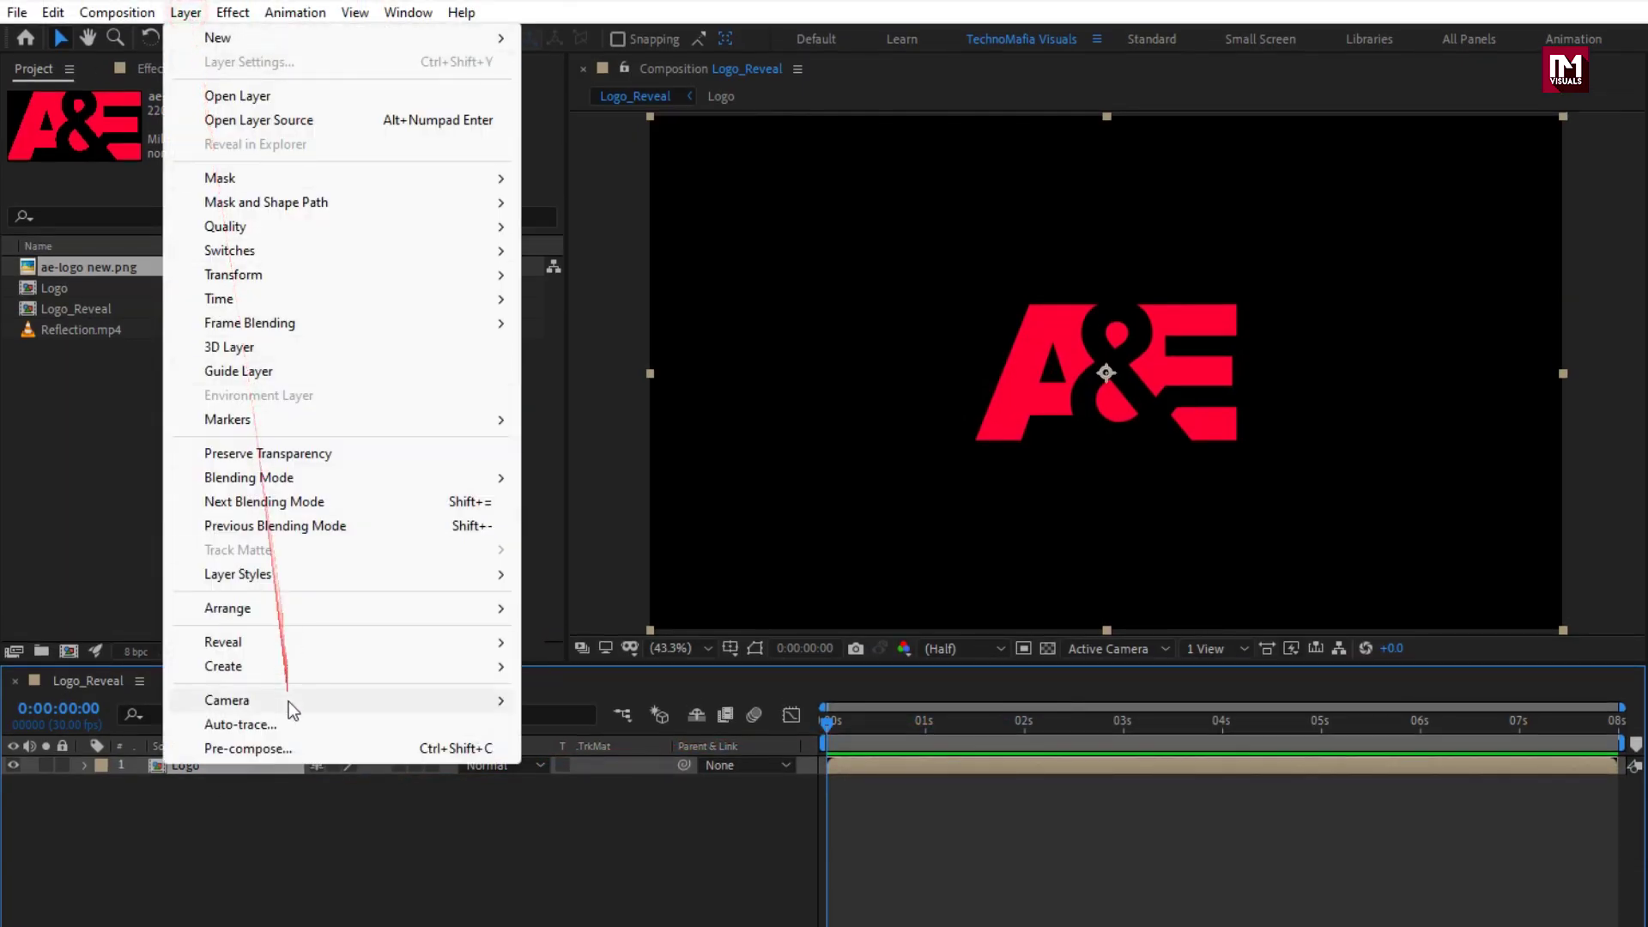
left_click(289, 724)
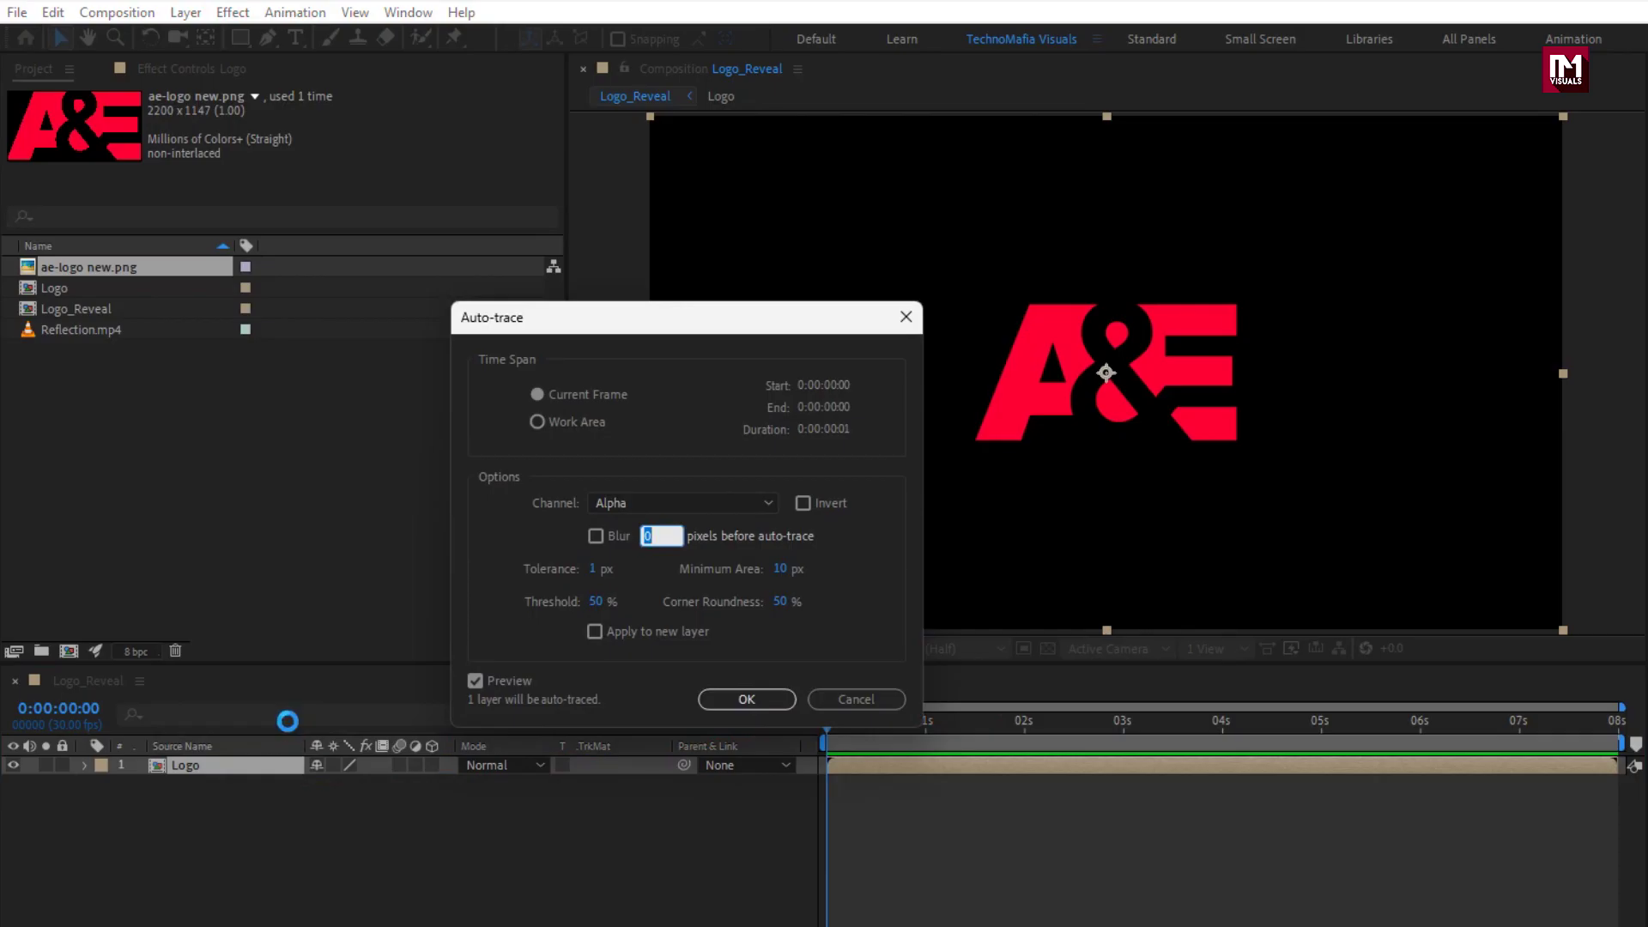
left_click(743, 698)
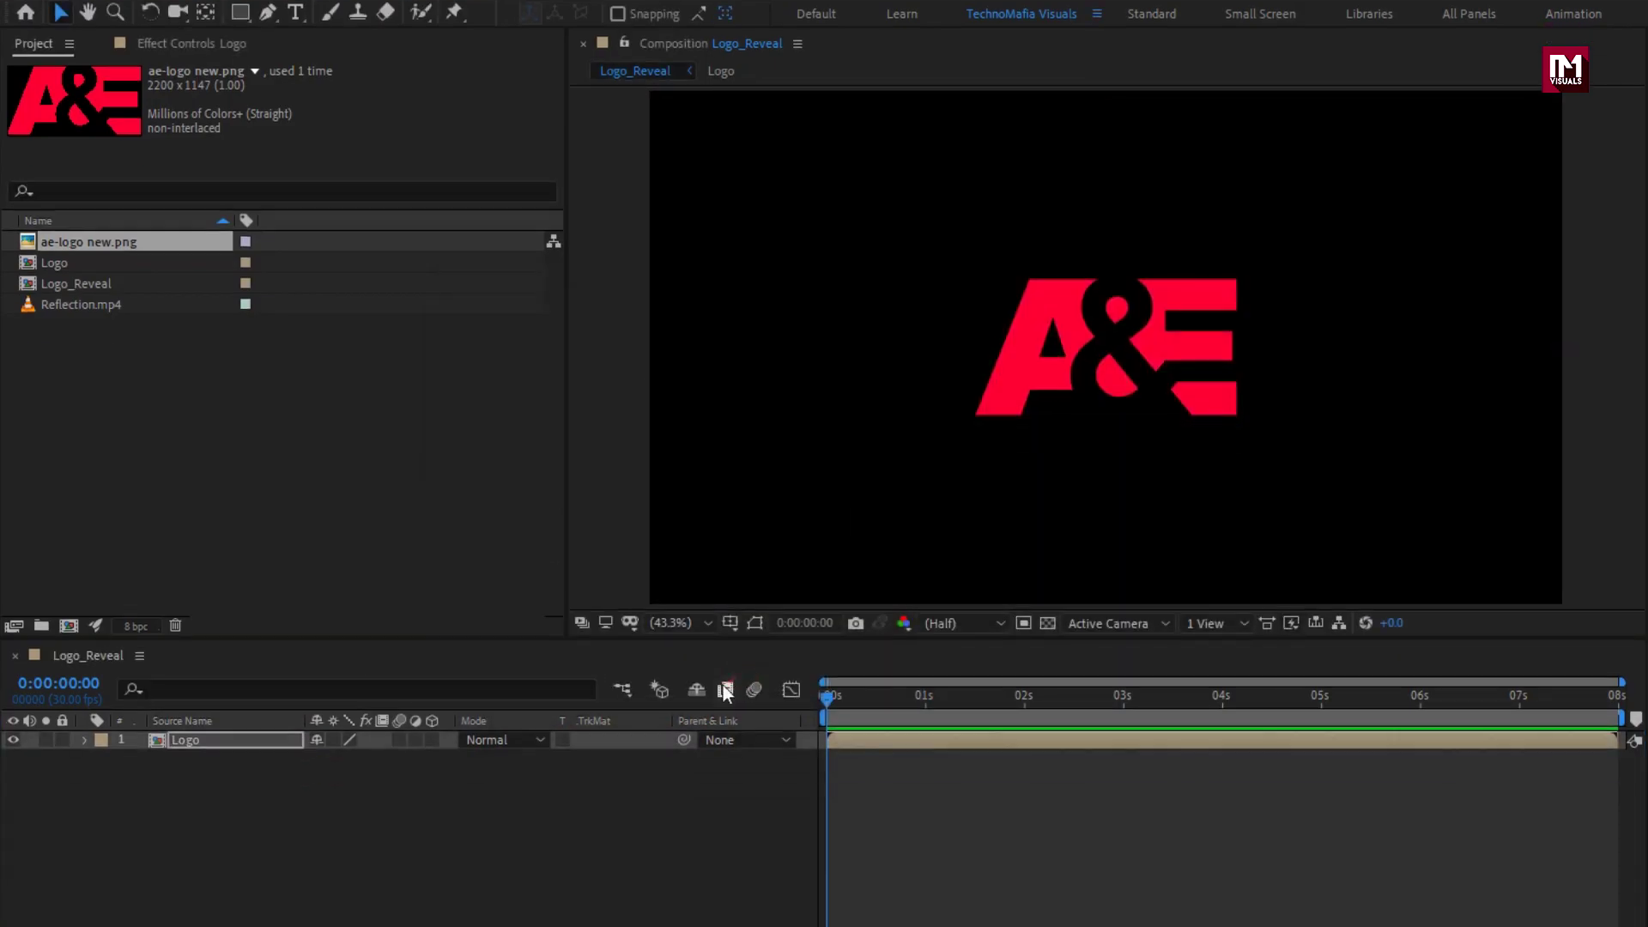
left_click(754, 623)
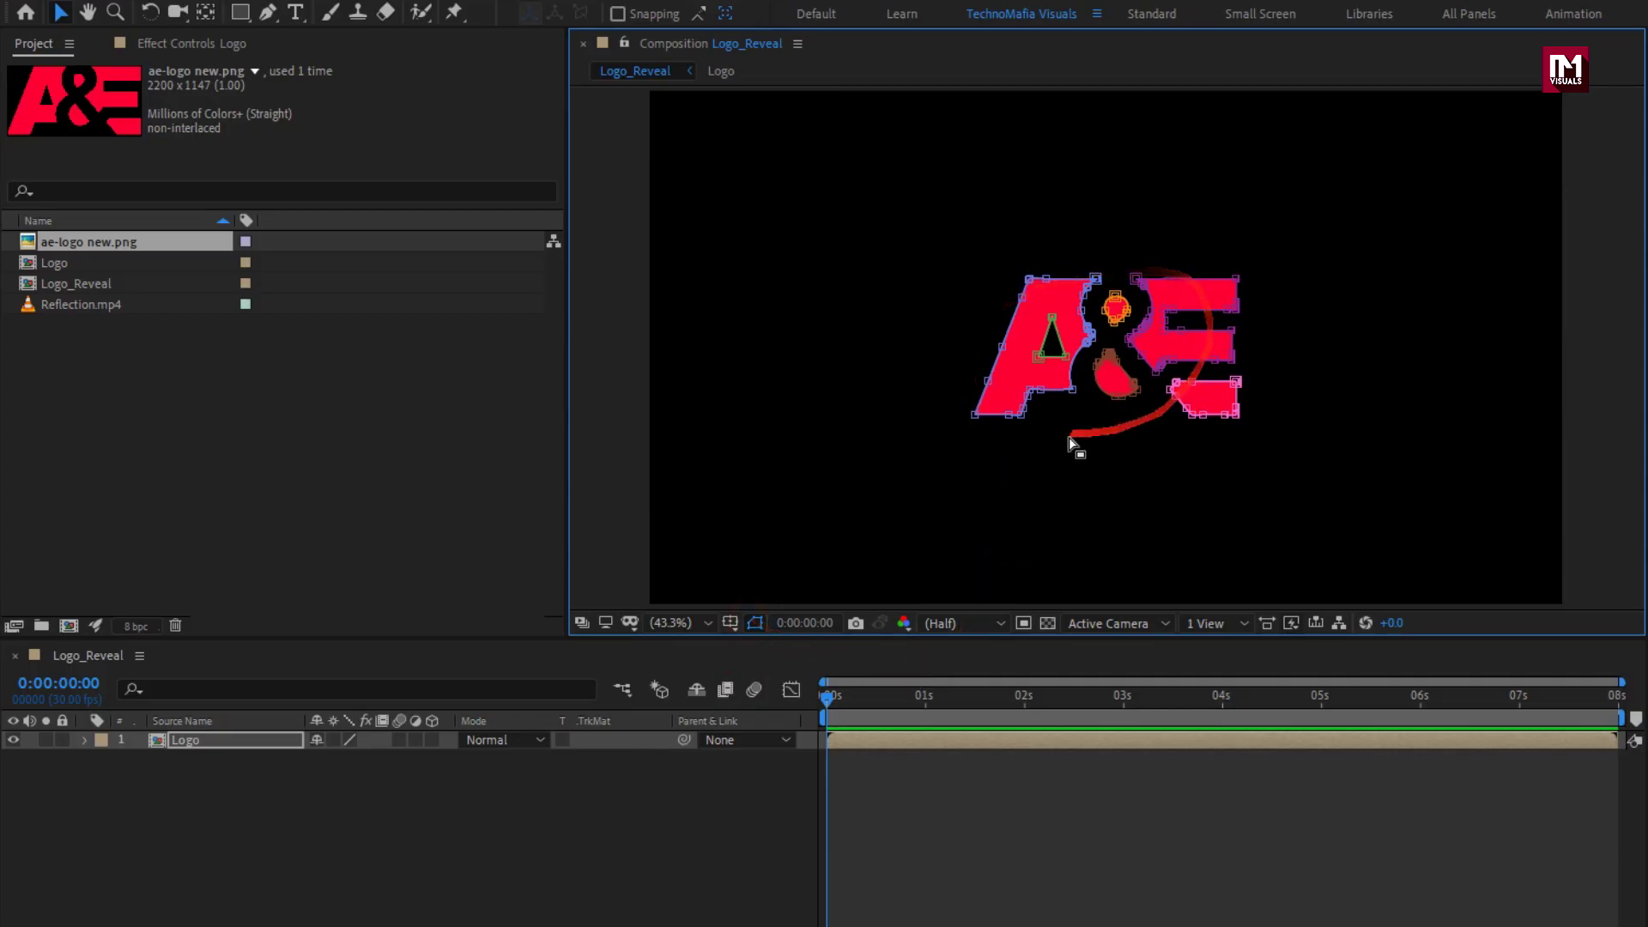
- Apply the Video Copilot Saber effect to the Logo layer
left_click_drag(987, 713, 1090, 709)
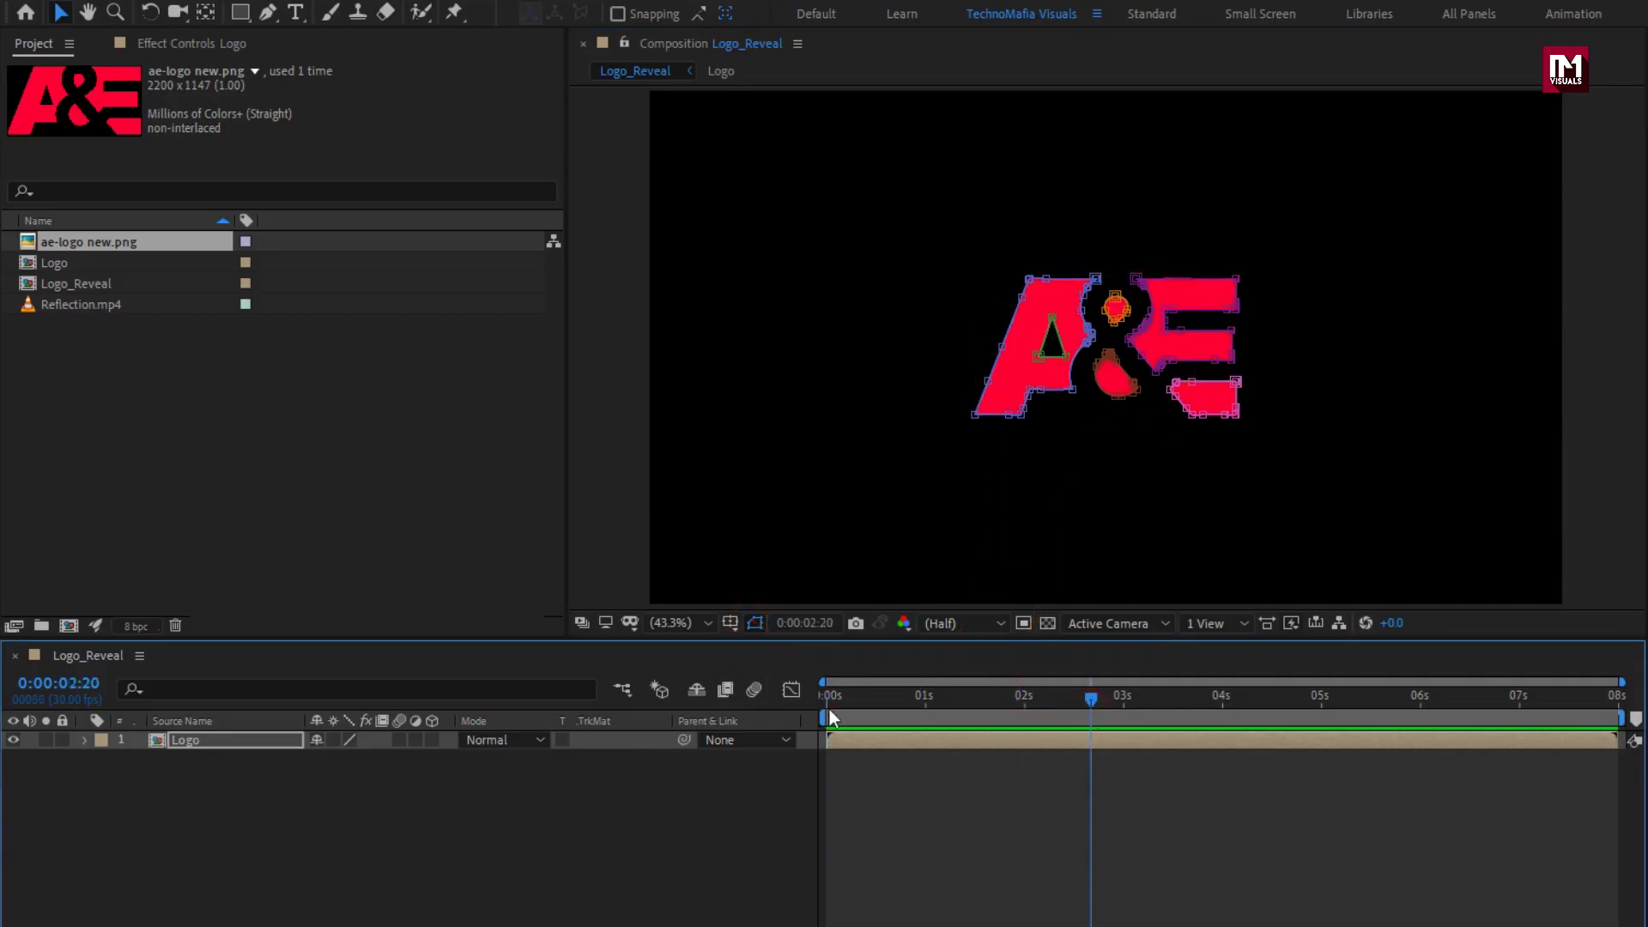
left_click(235, 742)
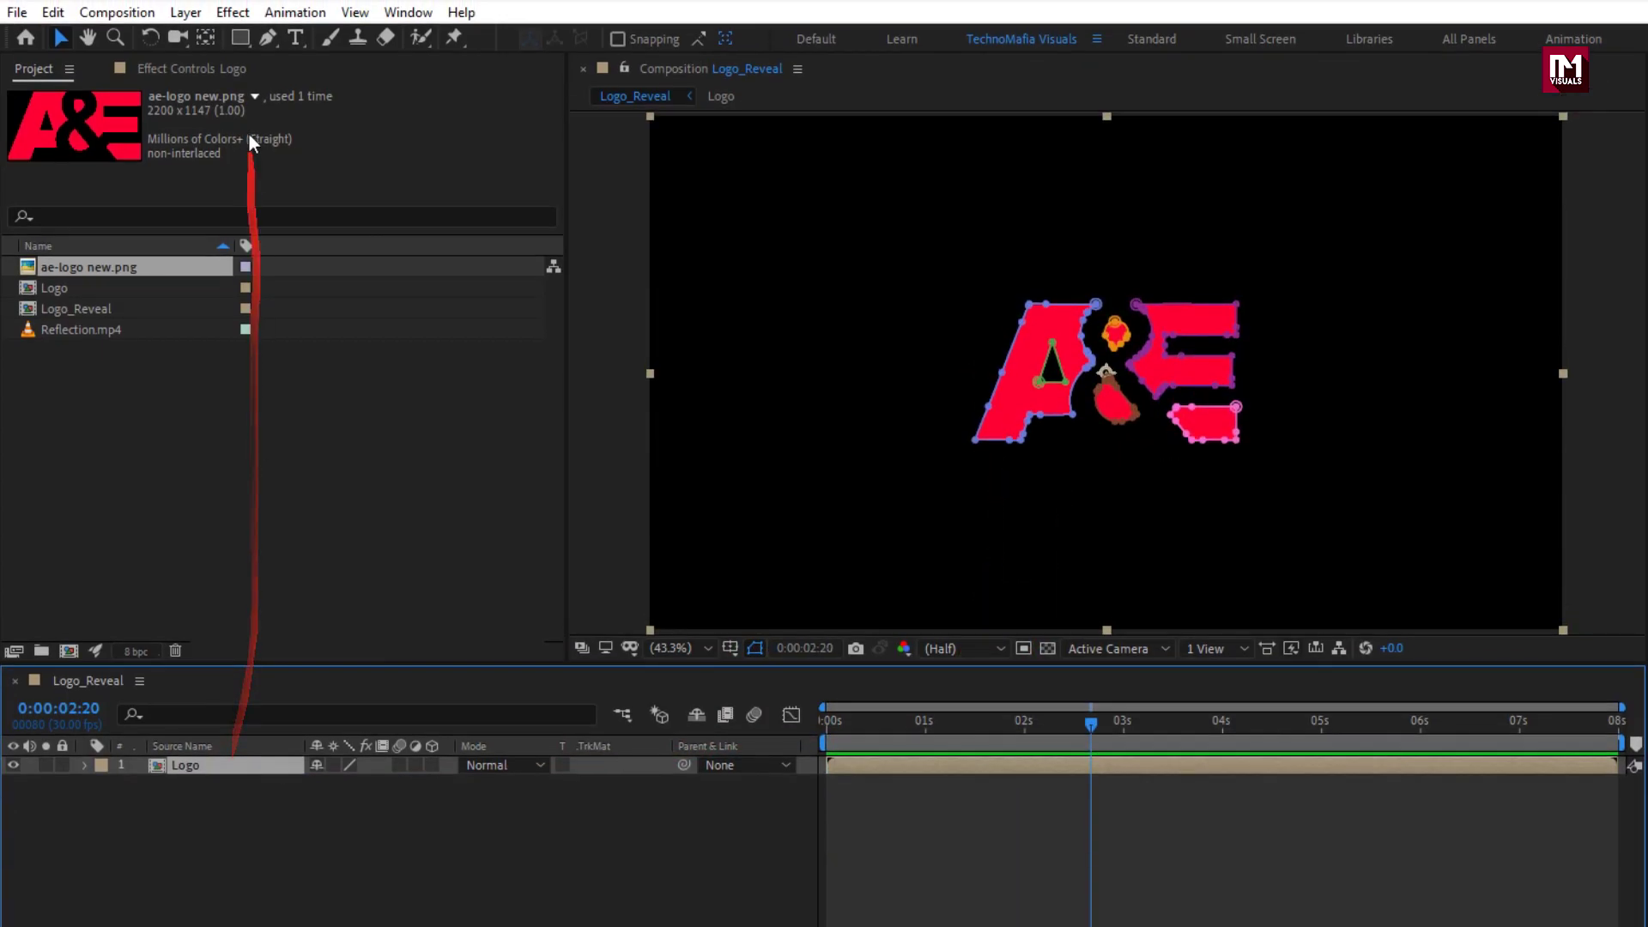
left_click(231, 12)
mouse_move(373, 675)
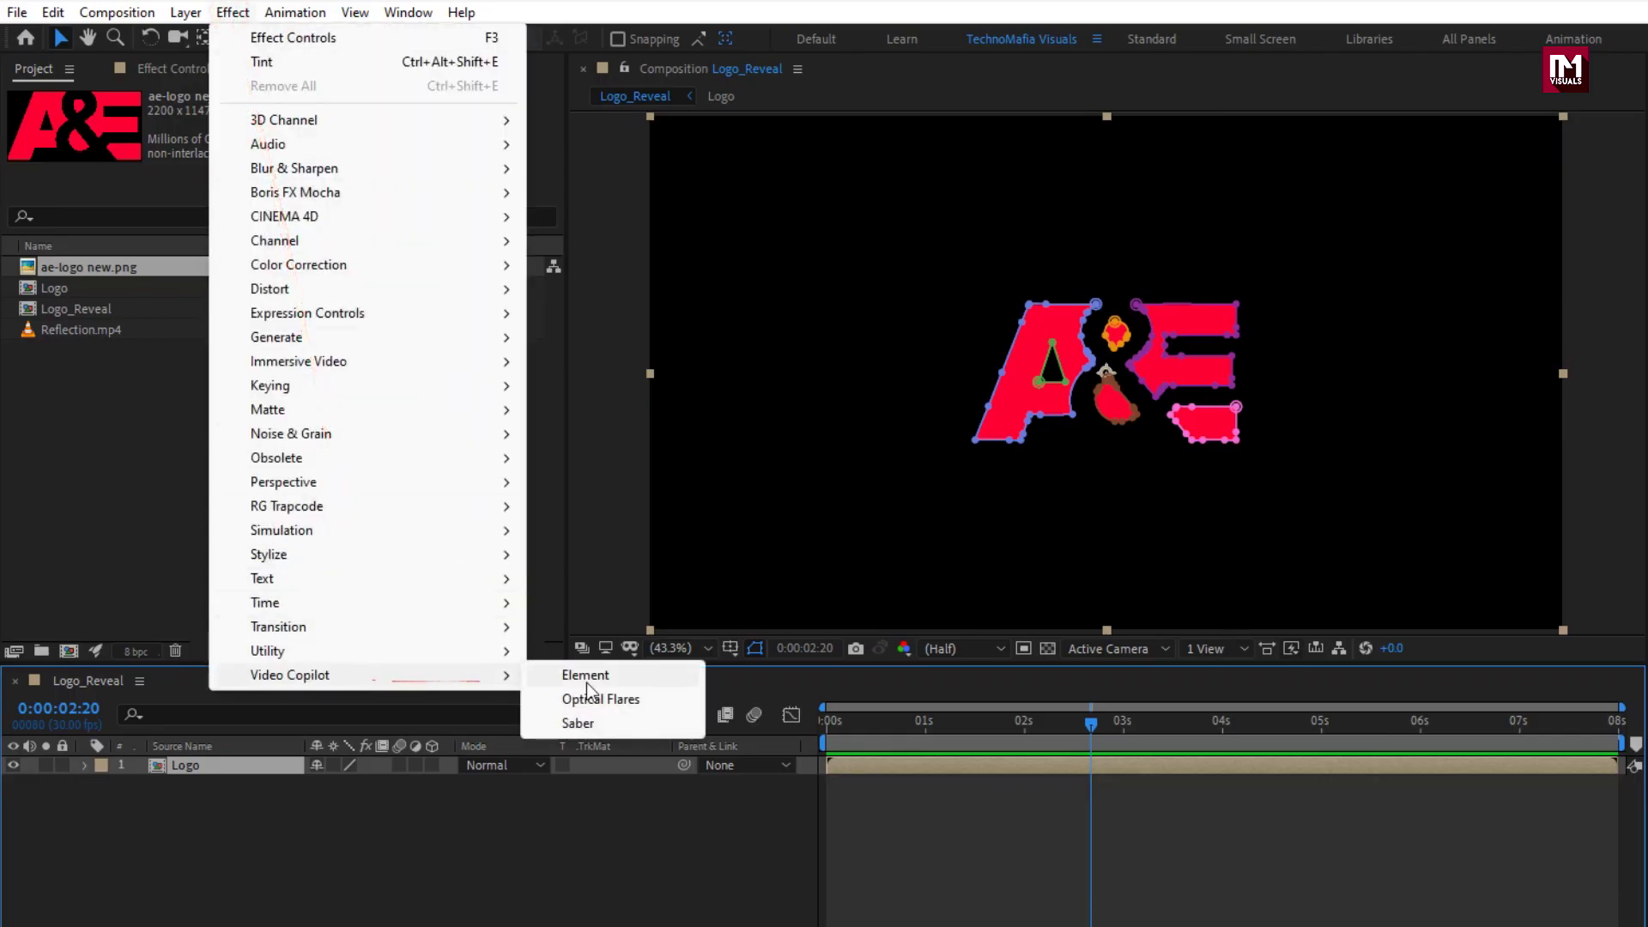
left_click(611, 724)
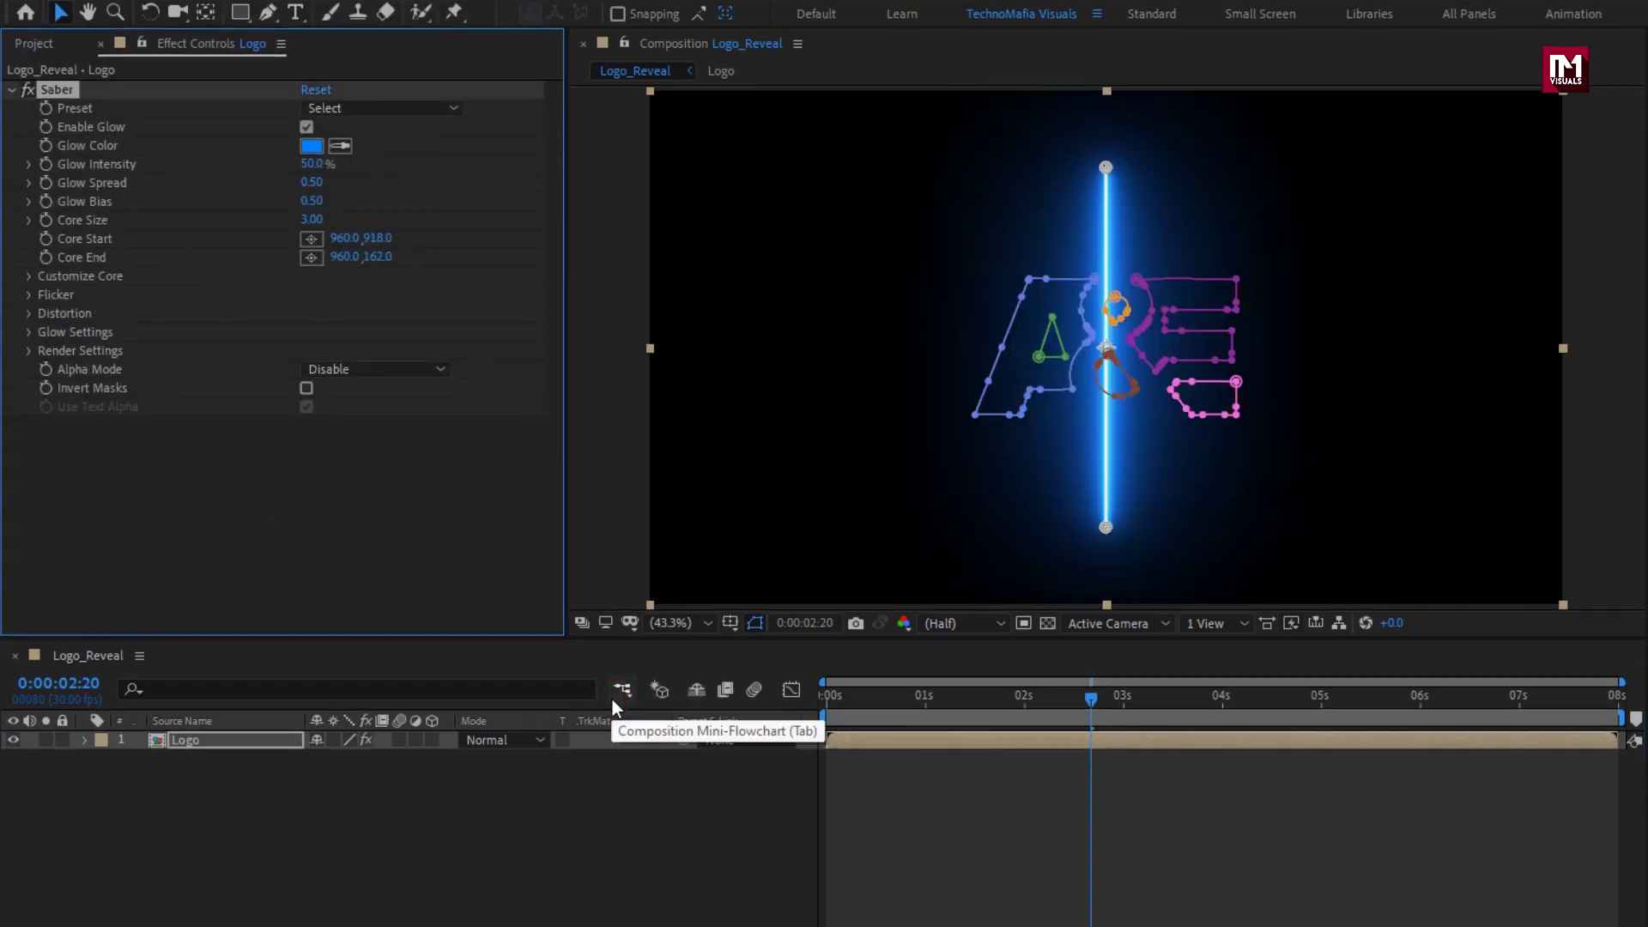
- Set Saber's core type to Layer Masks and its preset to Fire, and hide the mask outlines
left_click(29, 277)
left_click(371, 295)
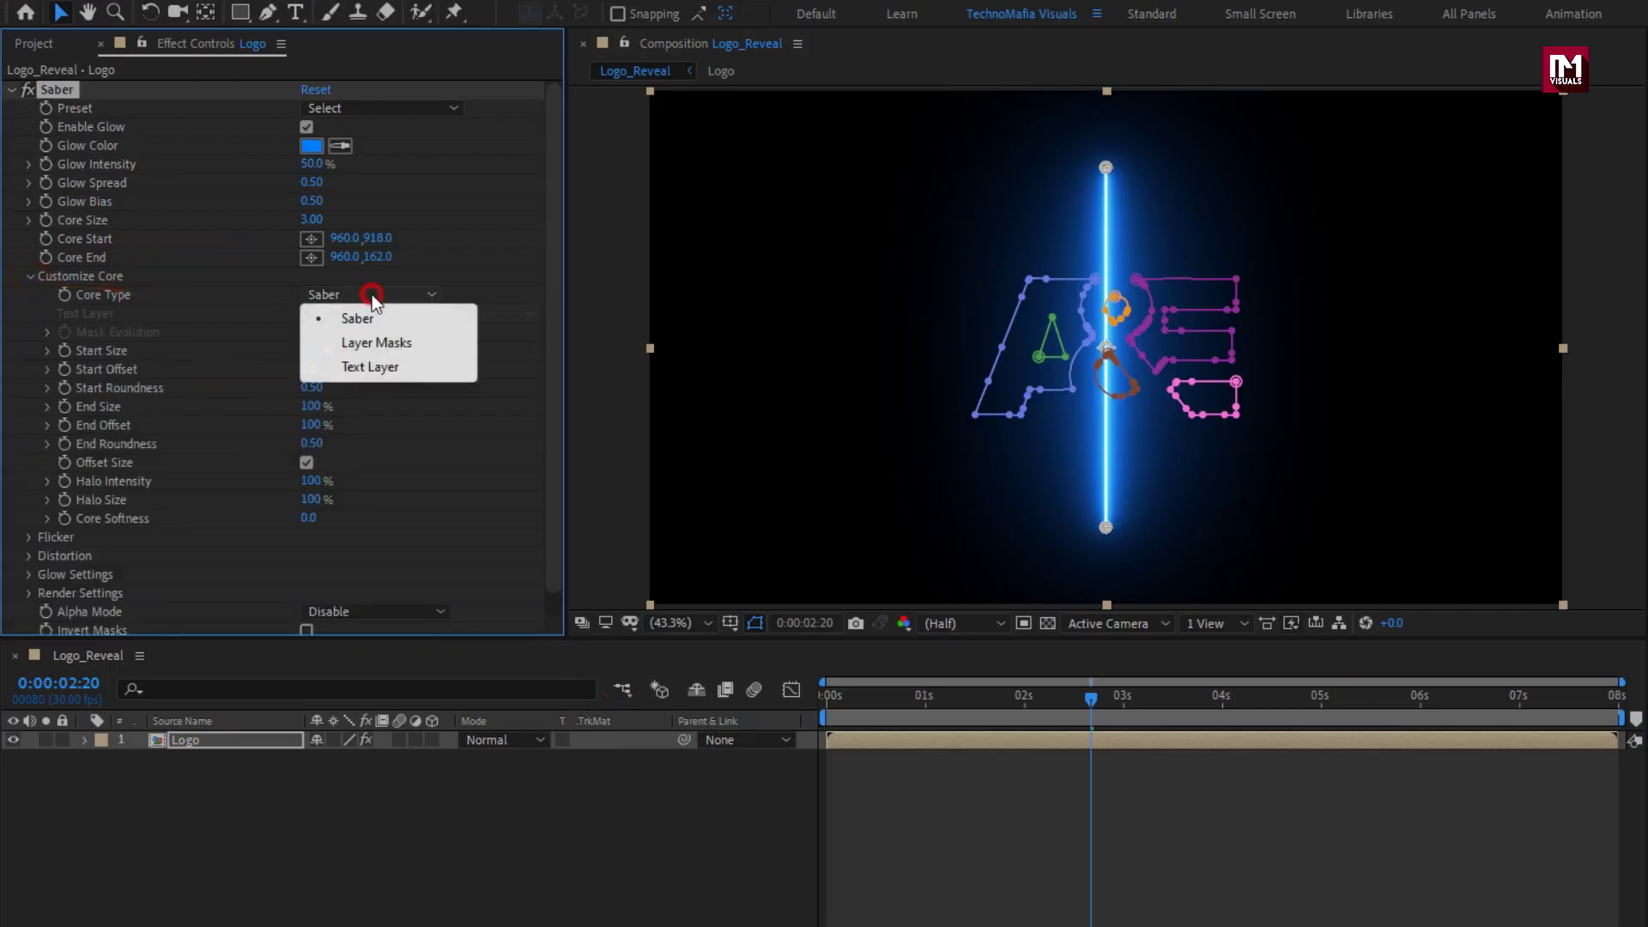
left_click(420, 345)
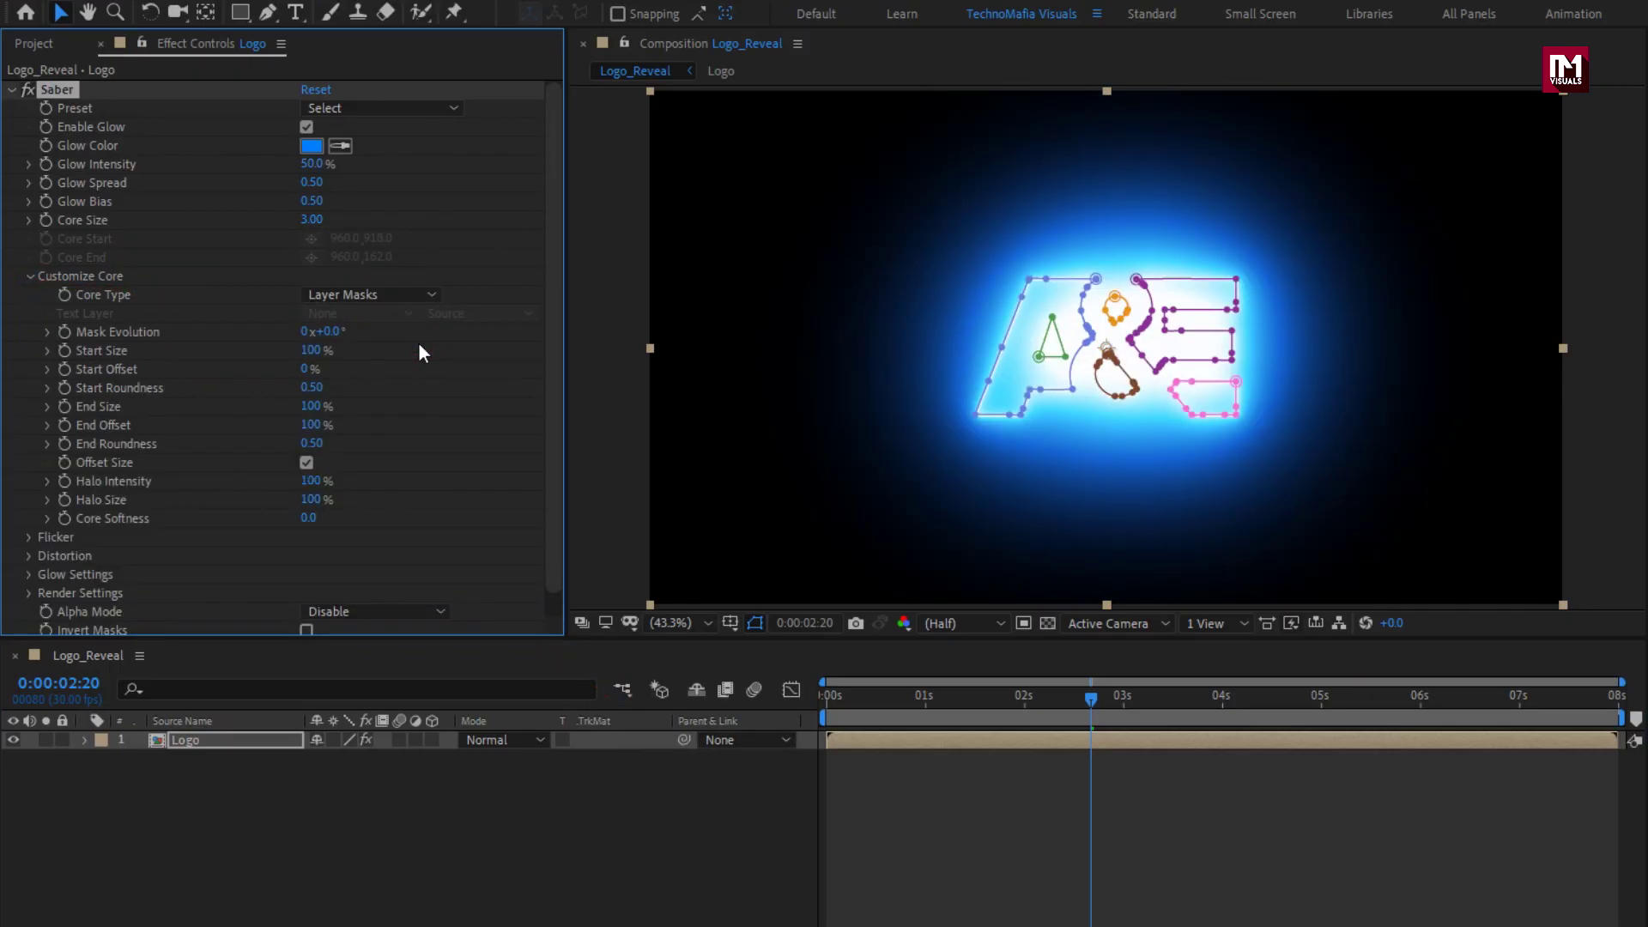
left_click(374, 109)
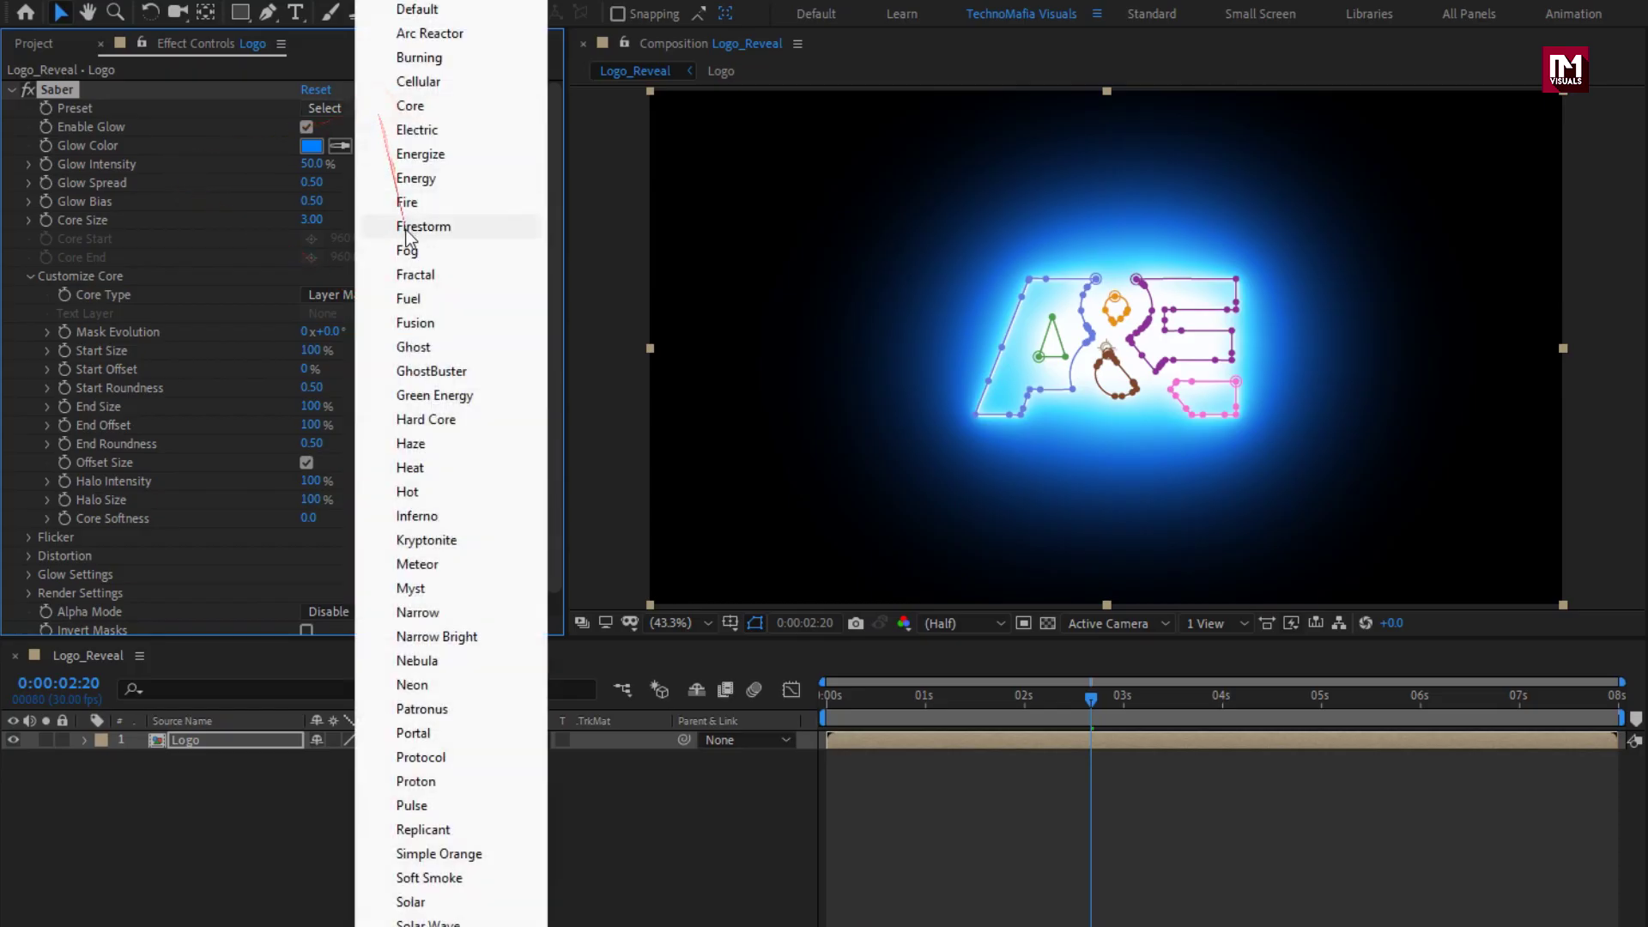
left_click(404, 202)
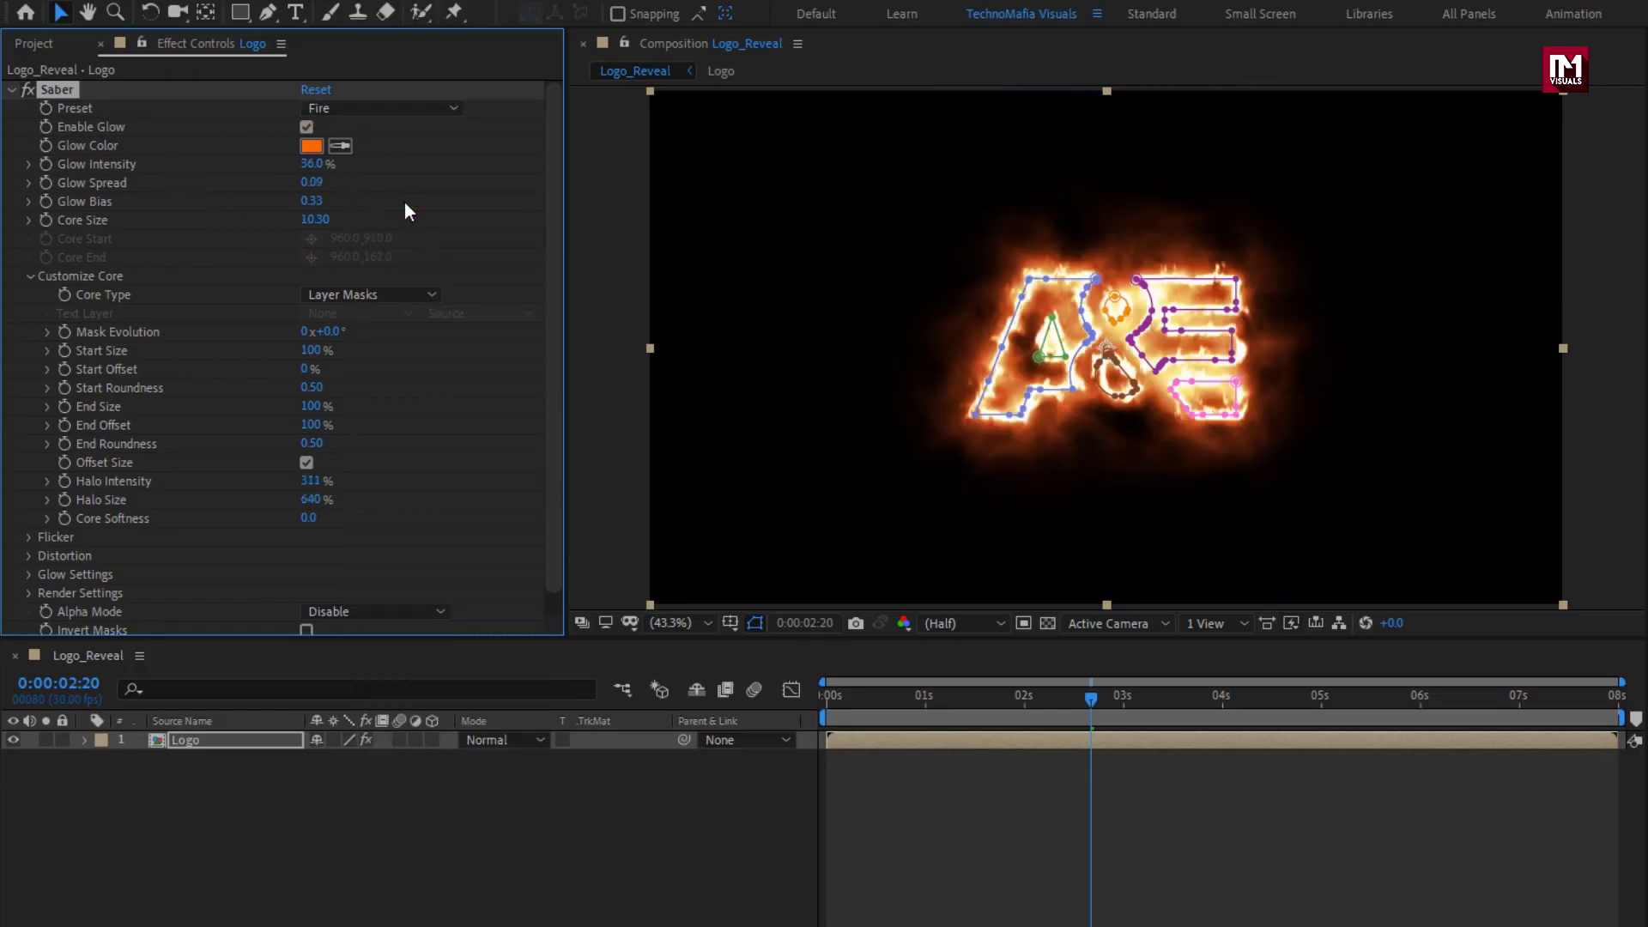
left_click(753, 622)
- Set Saber's Glow Intensity to 15% and Glow Spread to 0.05
left_click(311, 166)
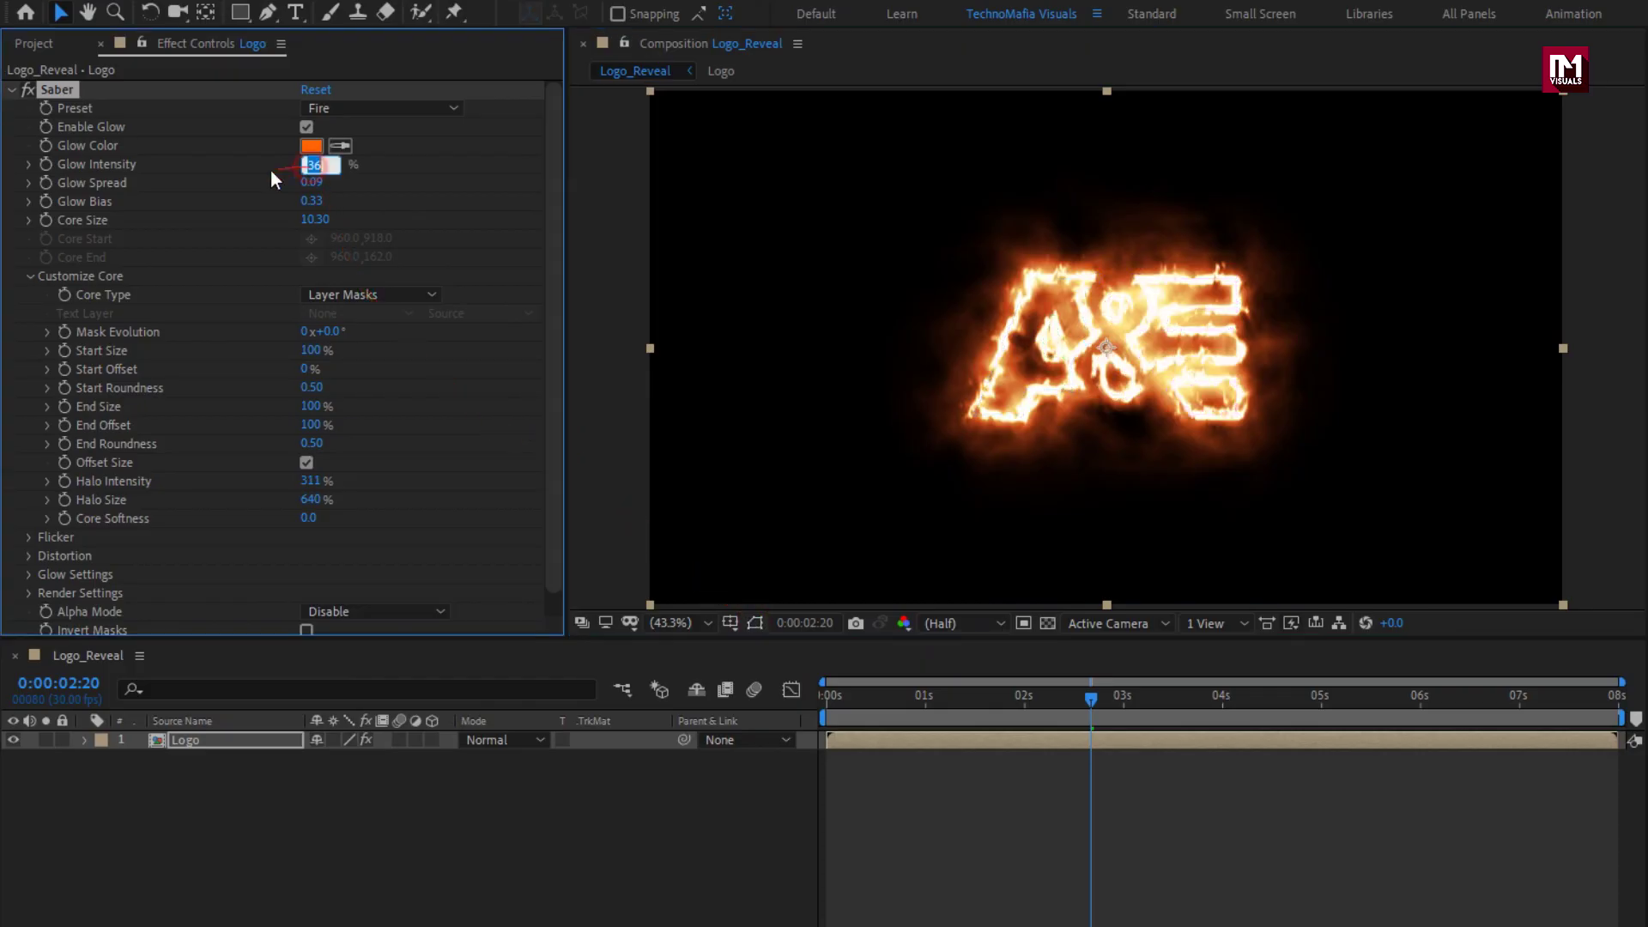
key("Tab")
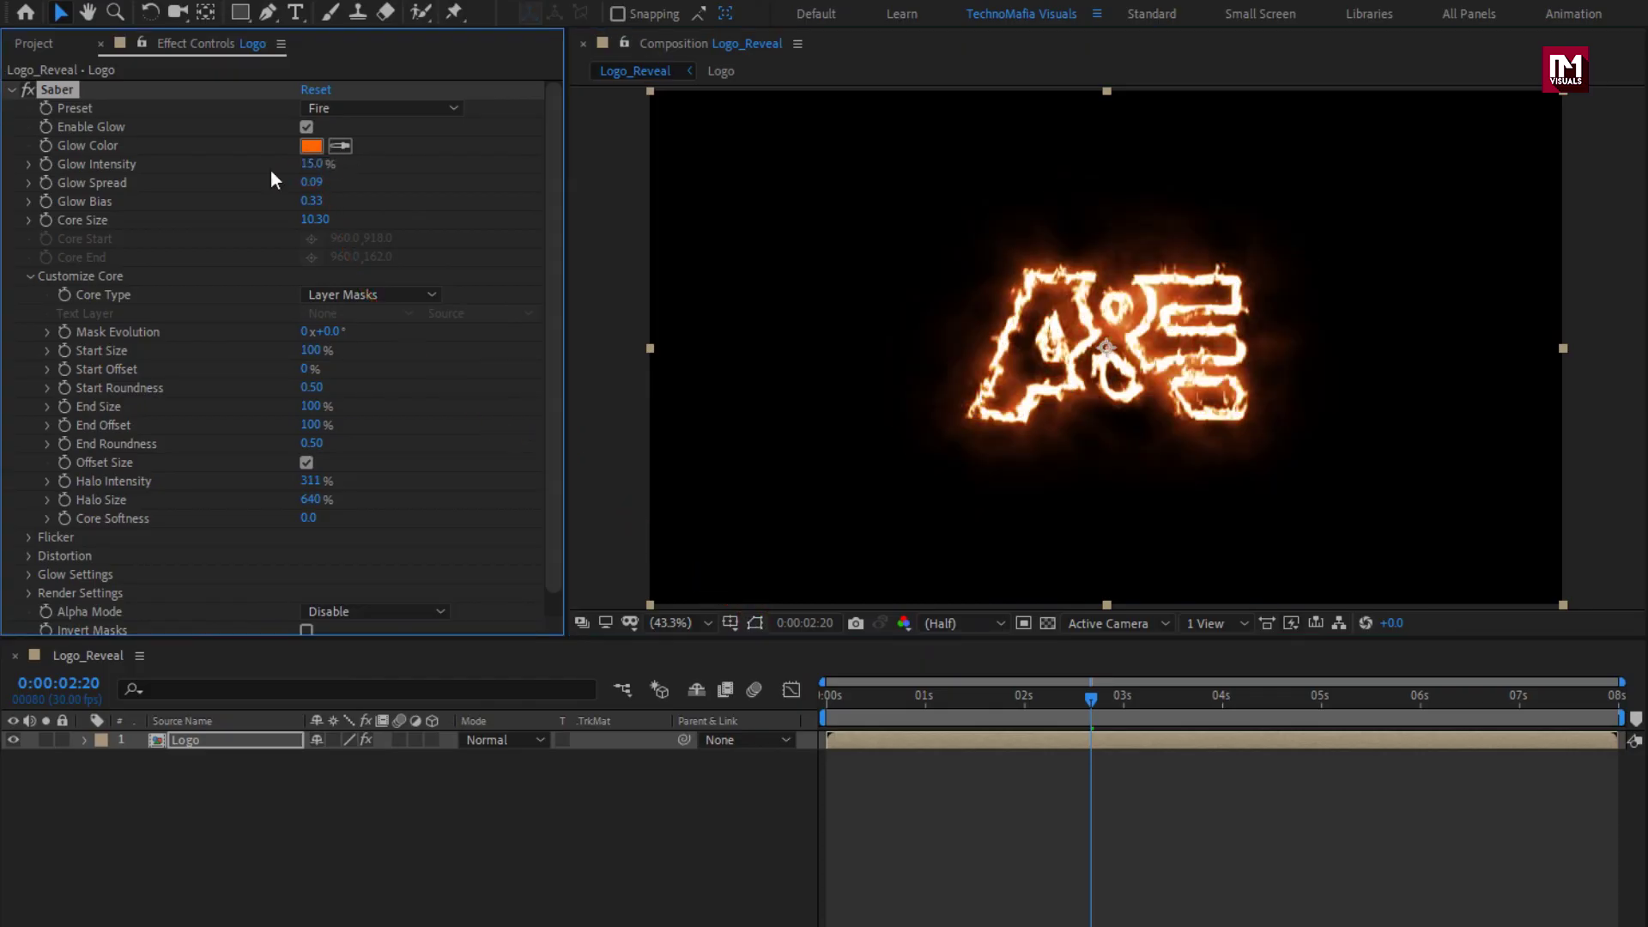
type("0.0")
key("Return")
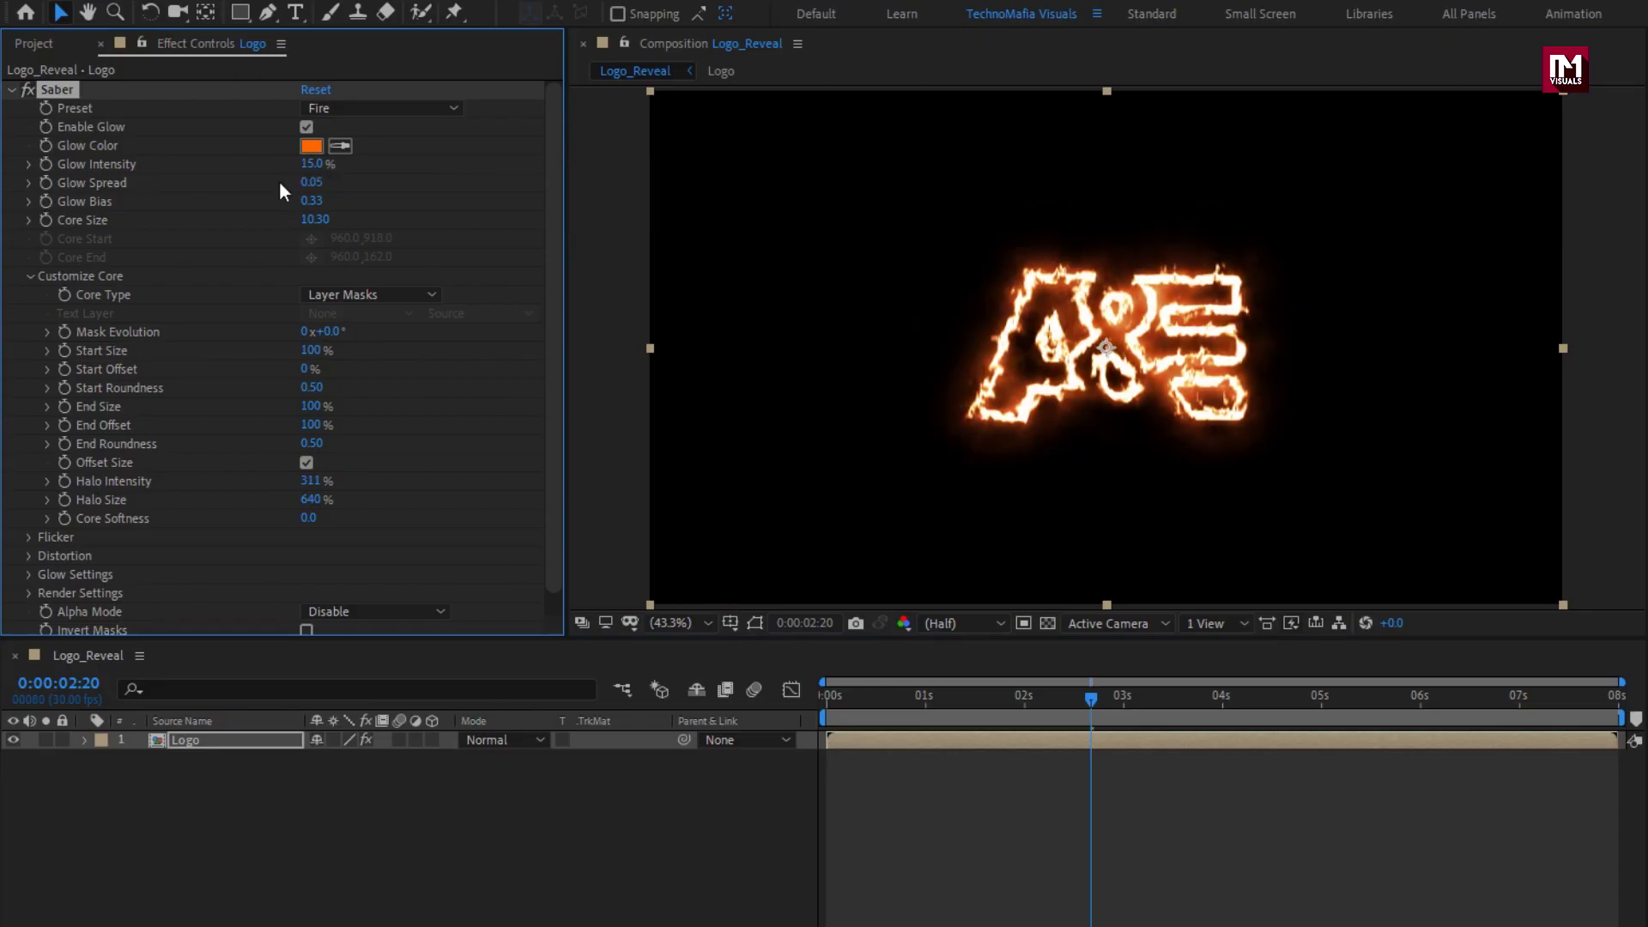
- Set Saber's Glow Bias to 0.01 and Core Size to 2
left_click(307, 201)
type("0.01")
key("Tab")
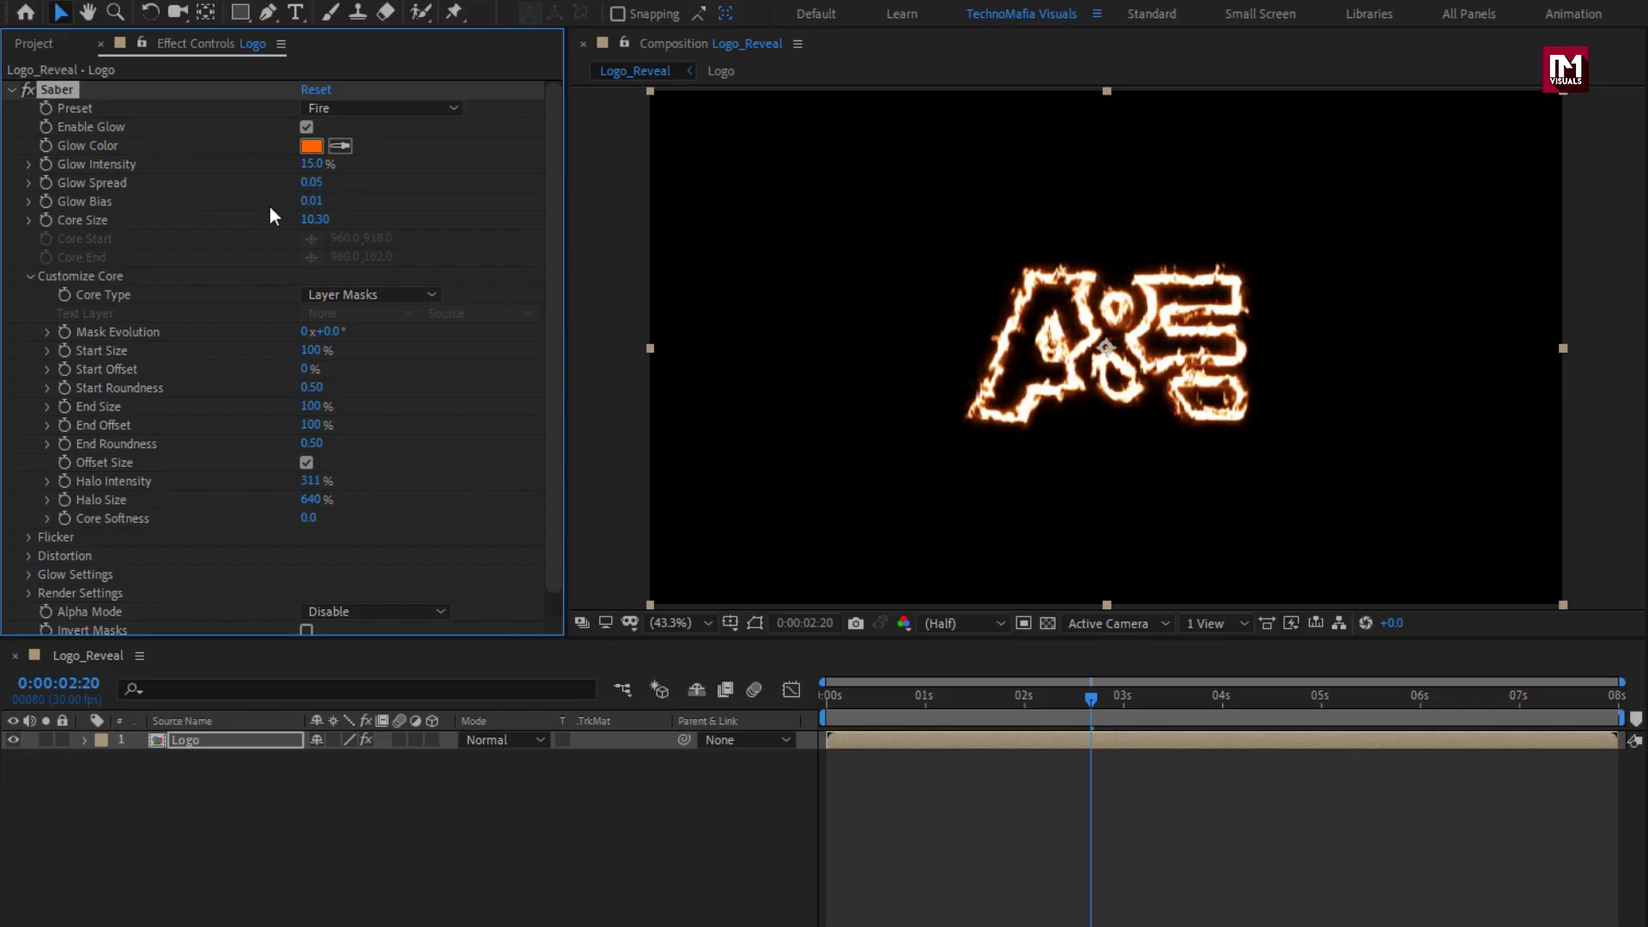
type("2")
key("Return")
- Start keyframing Saber's Mask Evolution at 3 seconds with a value of 180°
left_click_drag(1091, 697, 1119, 697)
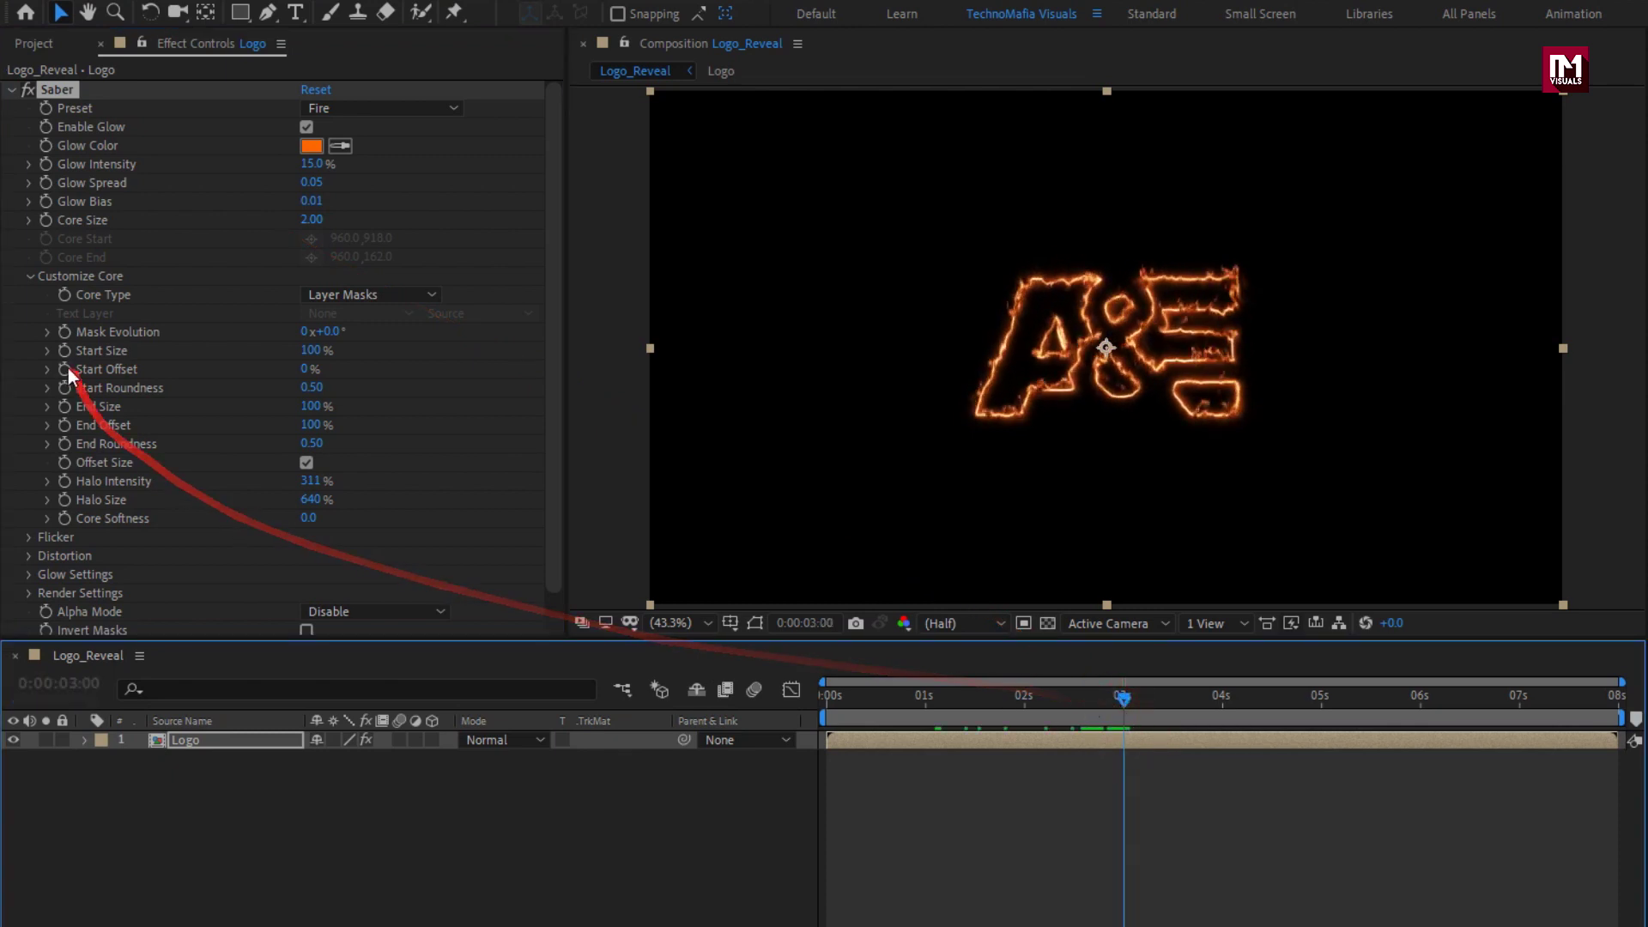
left_click(62, 332)
left_click(331, 331)
type("180")
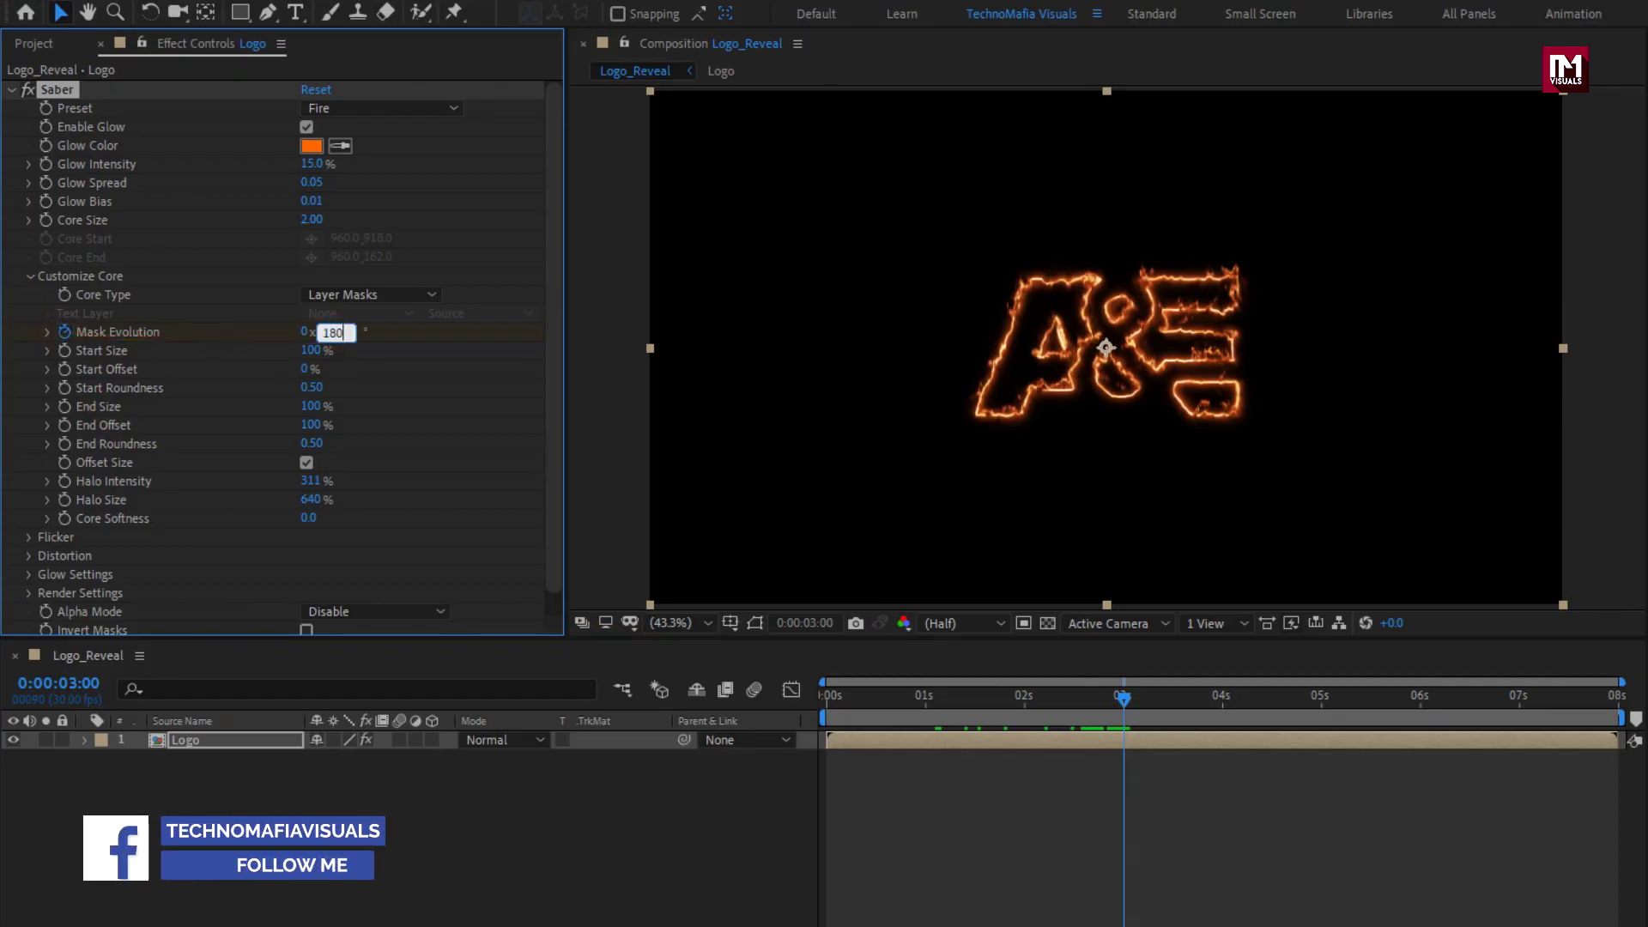
key("Return")
- Add a Mask Evolution keyframe of 50° at 6 seconds
left_click_drag(1405, 695, 1421, 704)
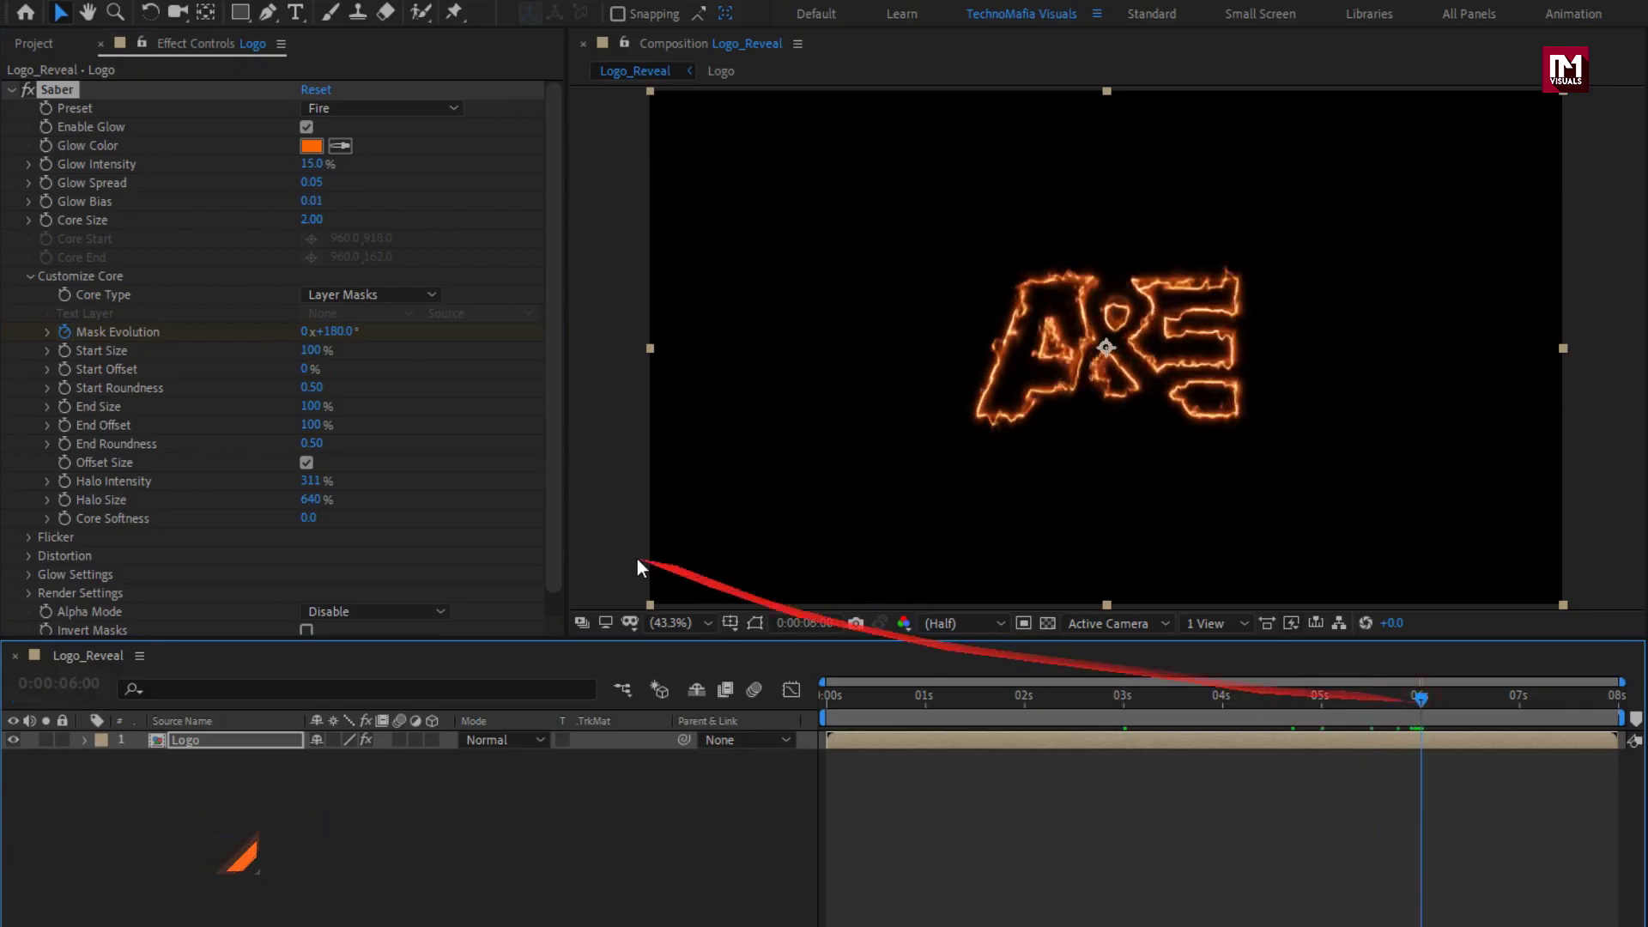
left_click(343, 329)
type("50")
key("Return")
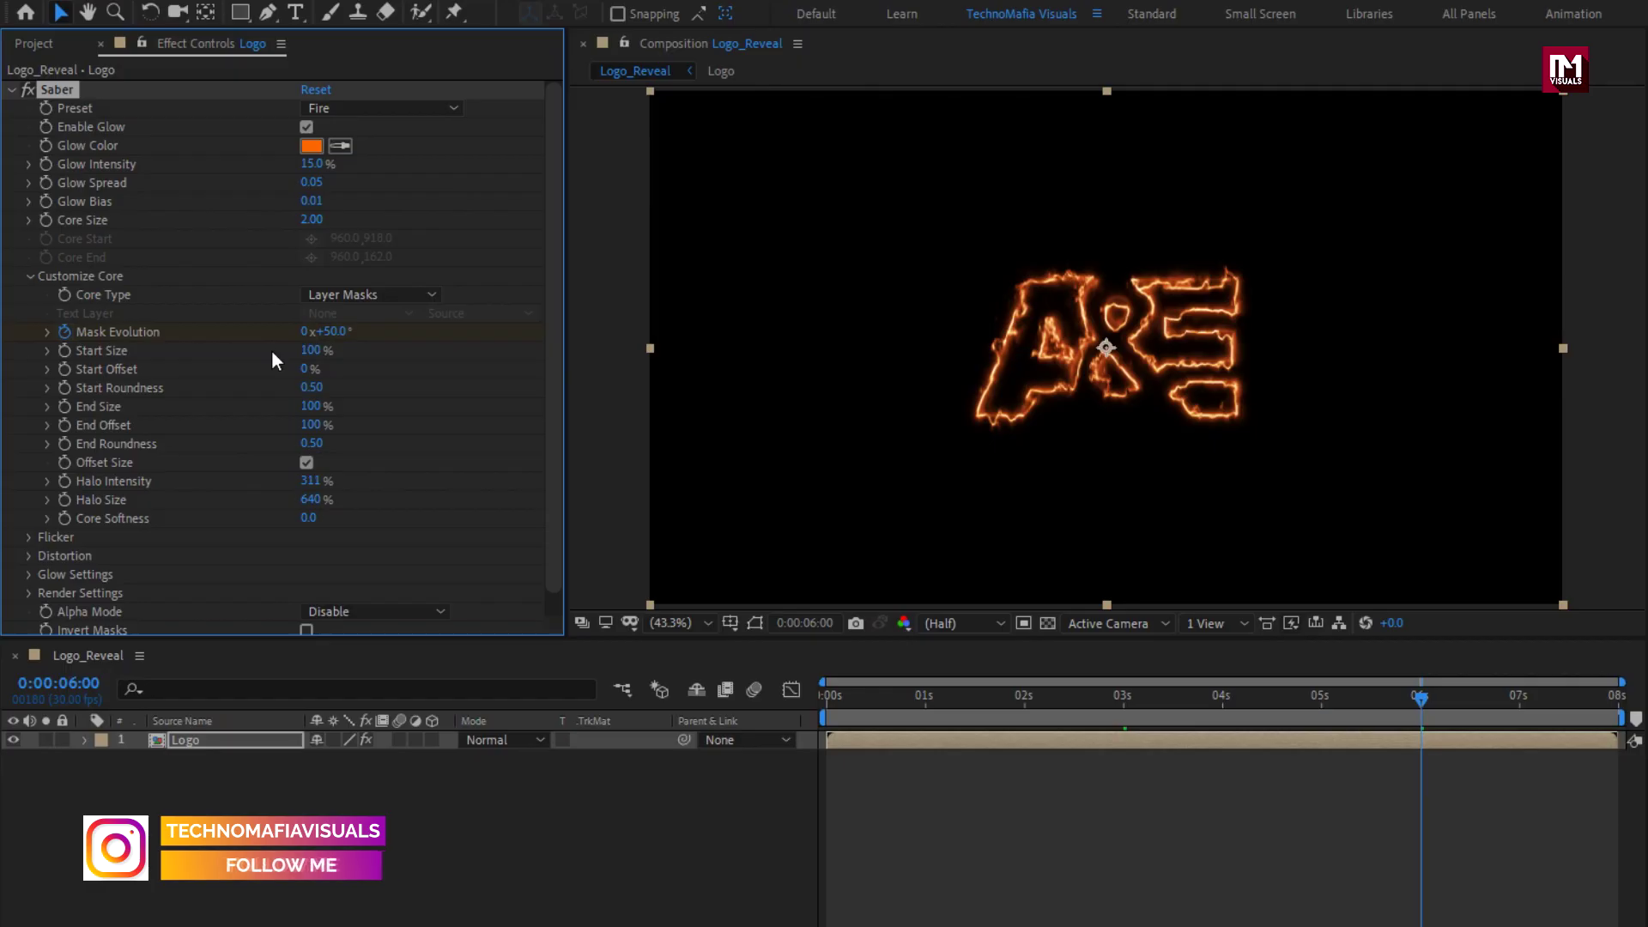
- Start keyframing Saber's Start Offset at 0 seconds with a value of 50%
left_click(826, 699)
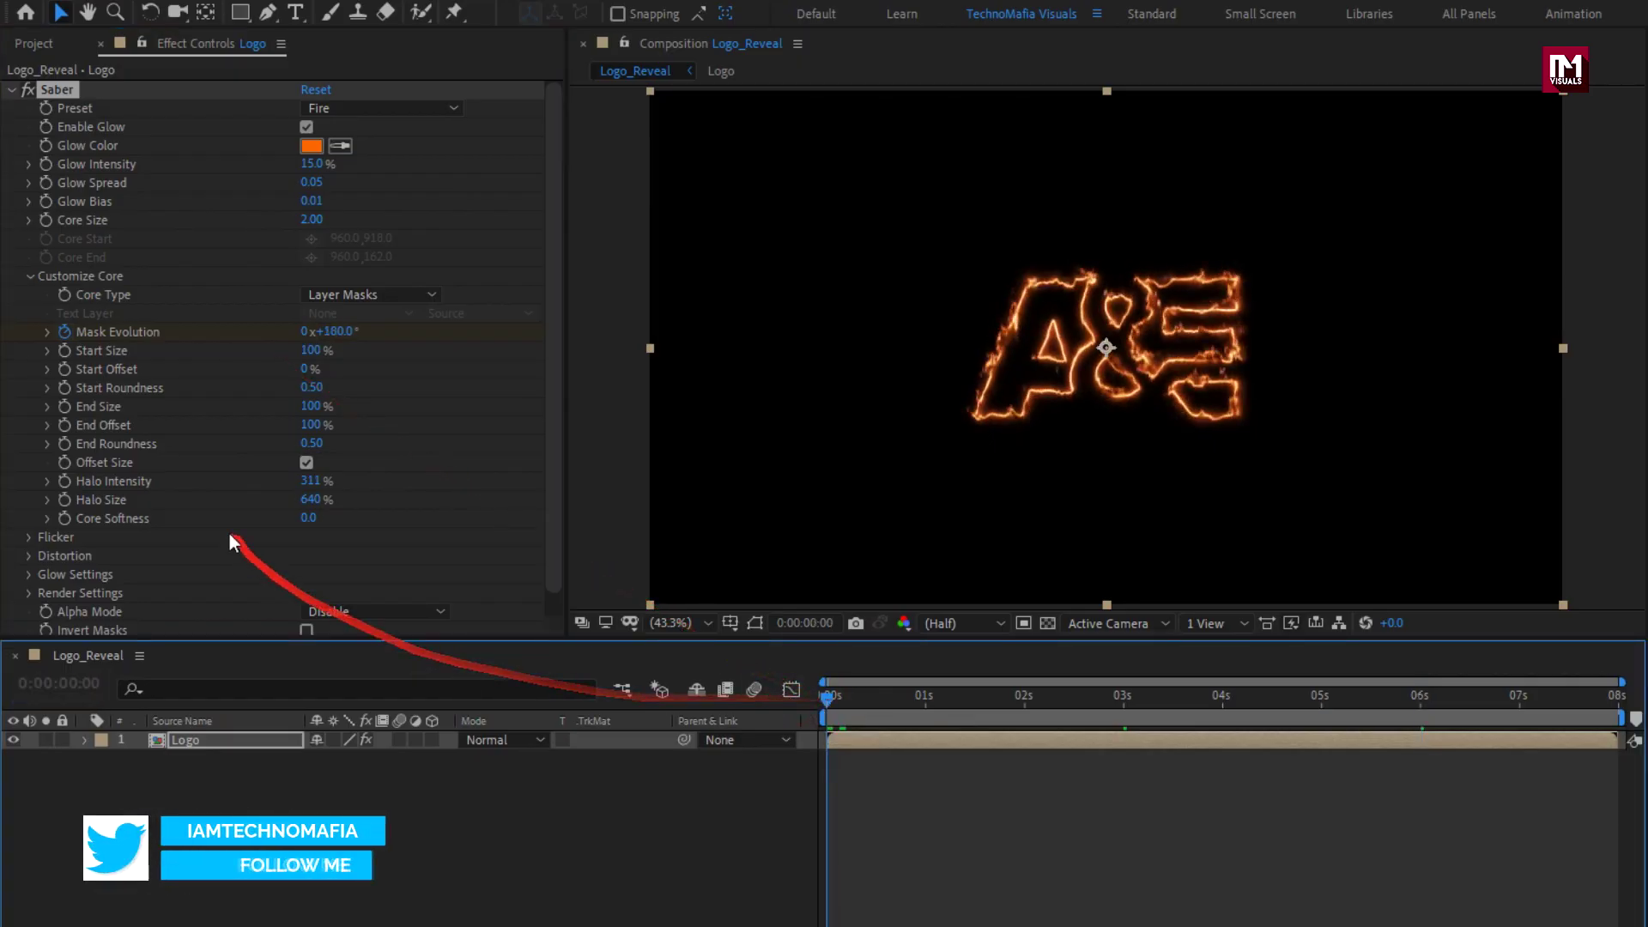
left_click(65, 371)
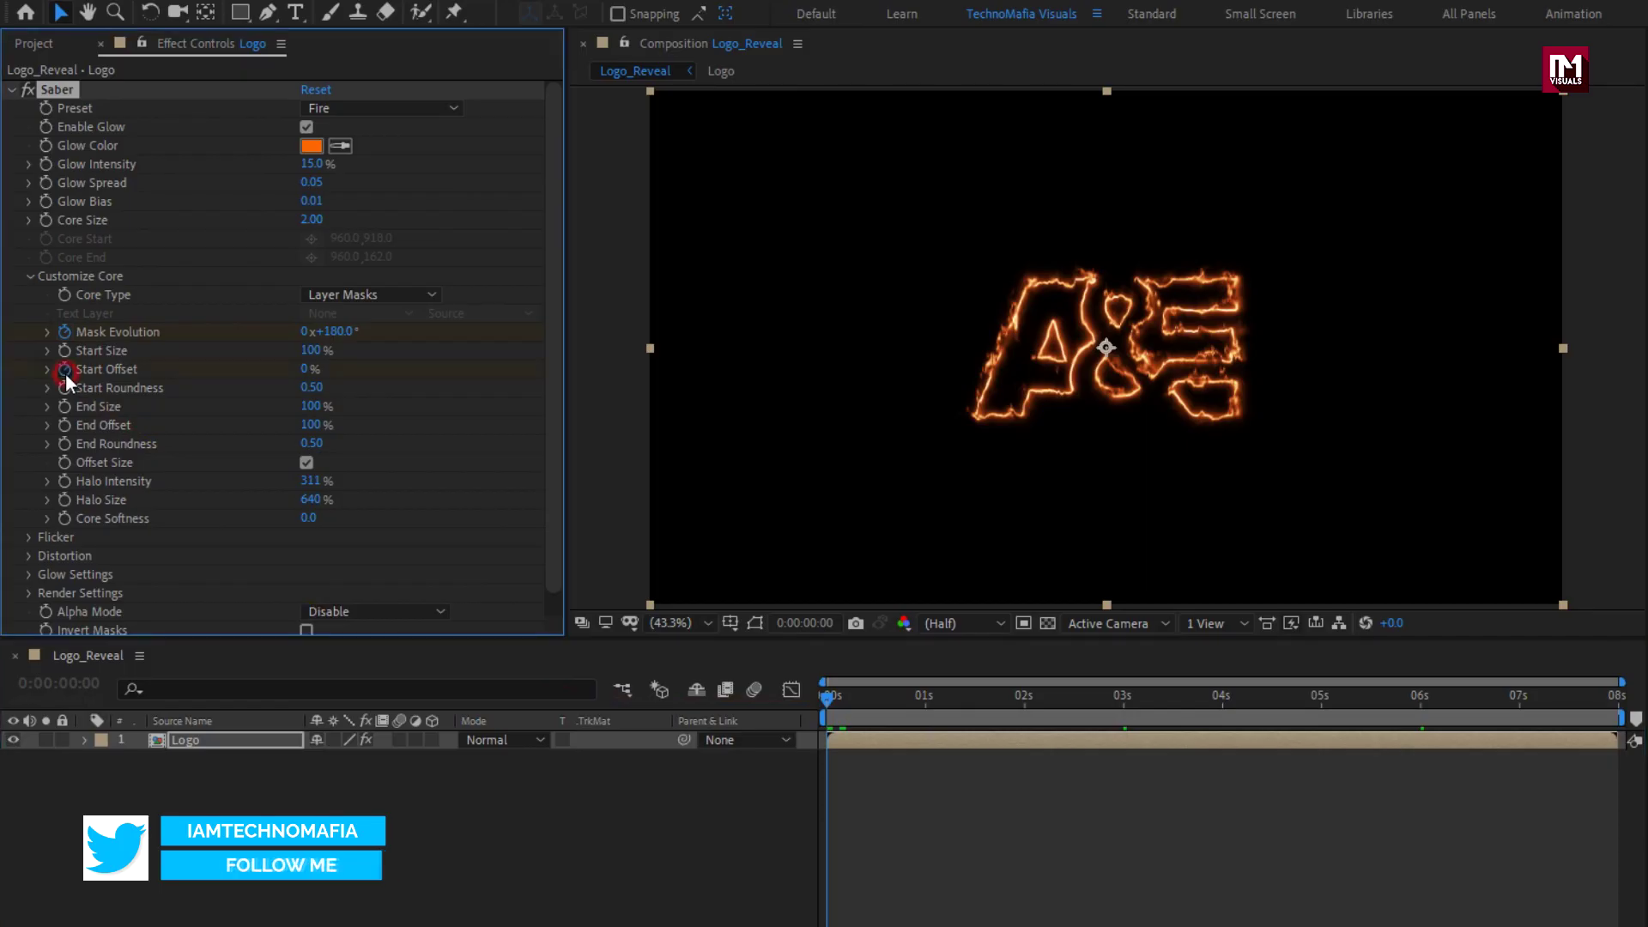
left_click(303, 369)
type("50")
key("Return")
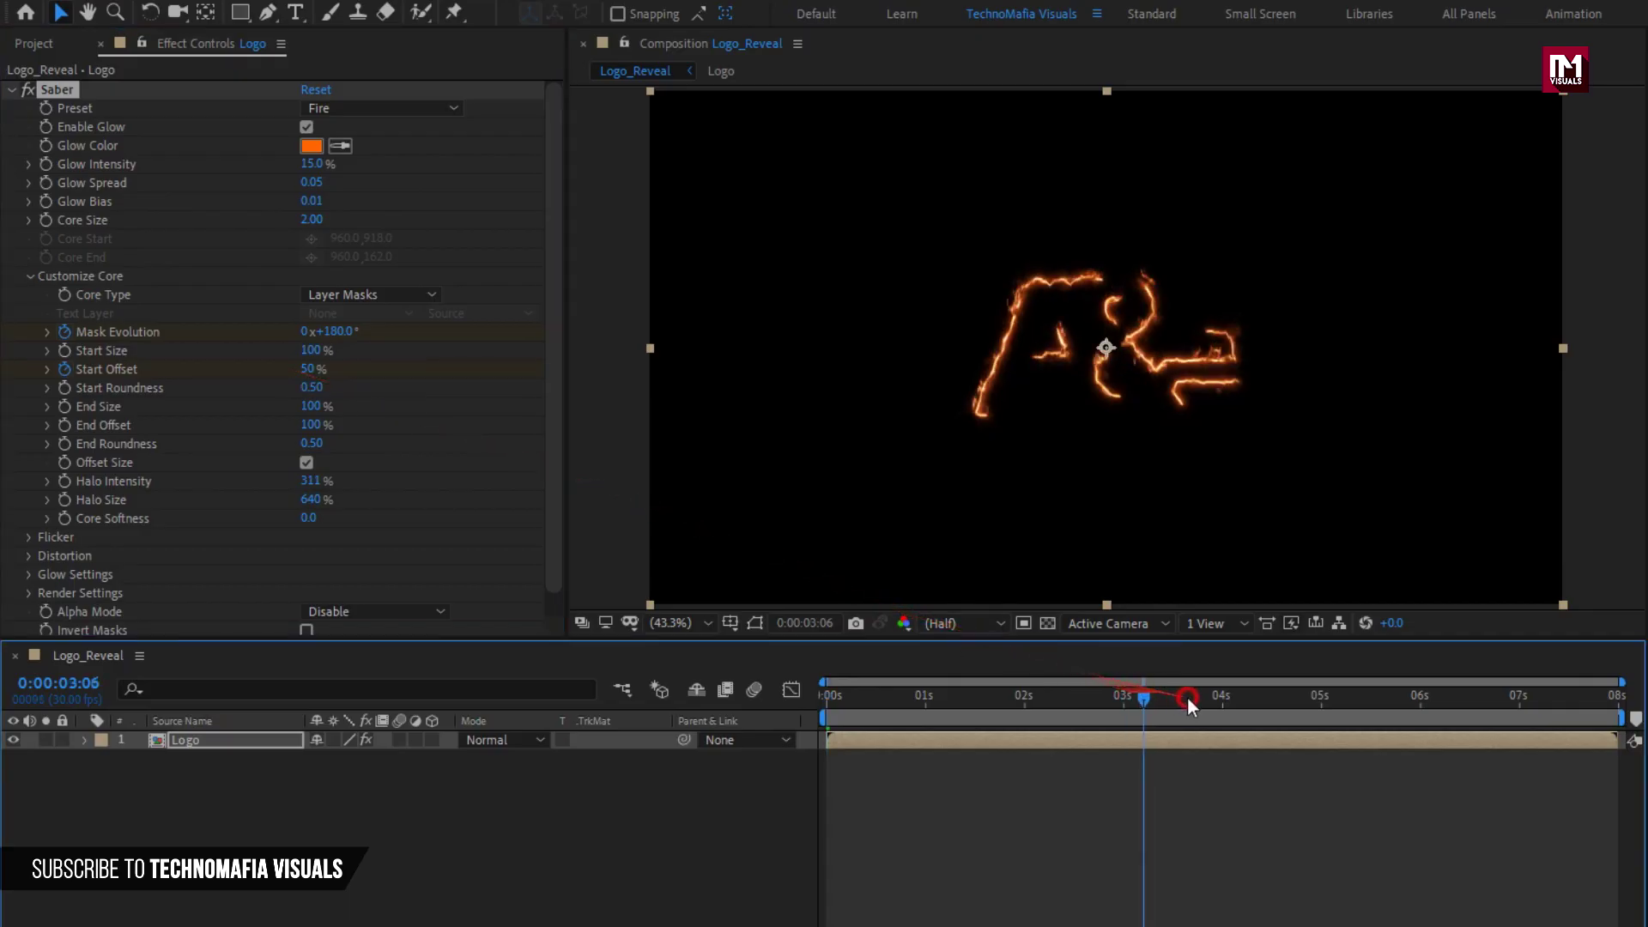
- Add a Start Offset keyframe of 0% at 4 seconds
left_click_drag(1187, 697, 1221, 696)
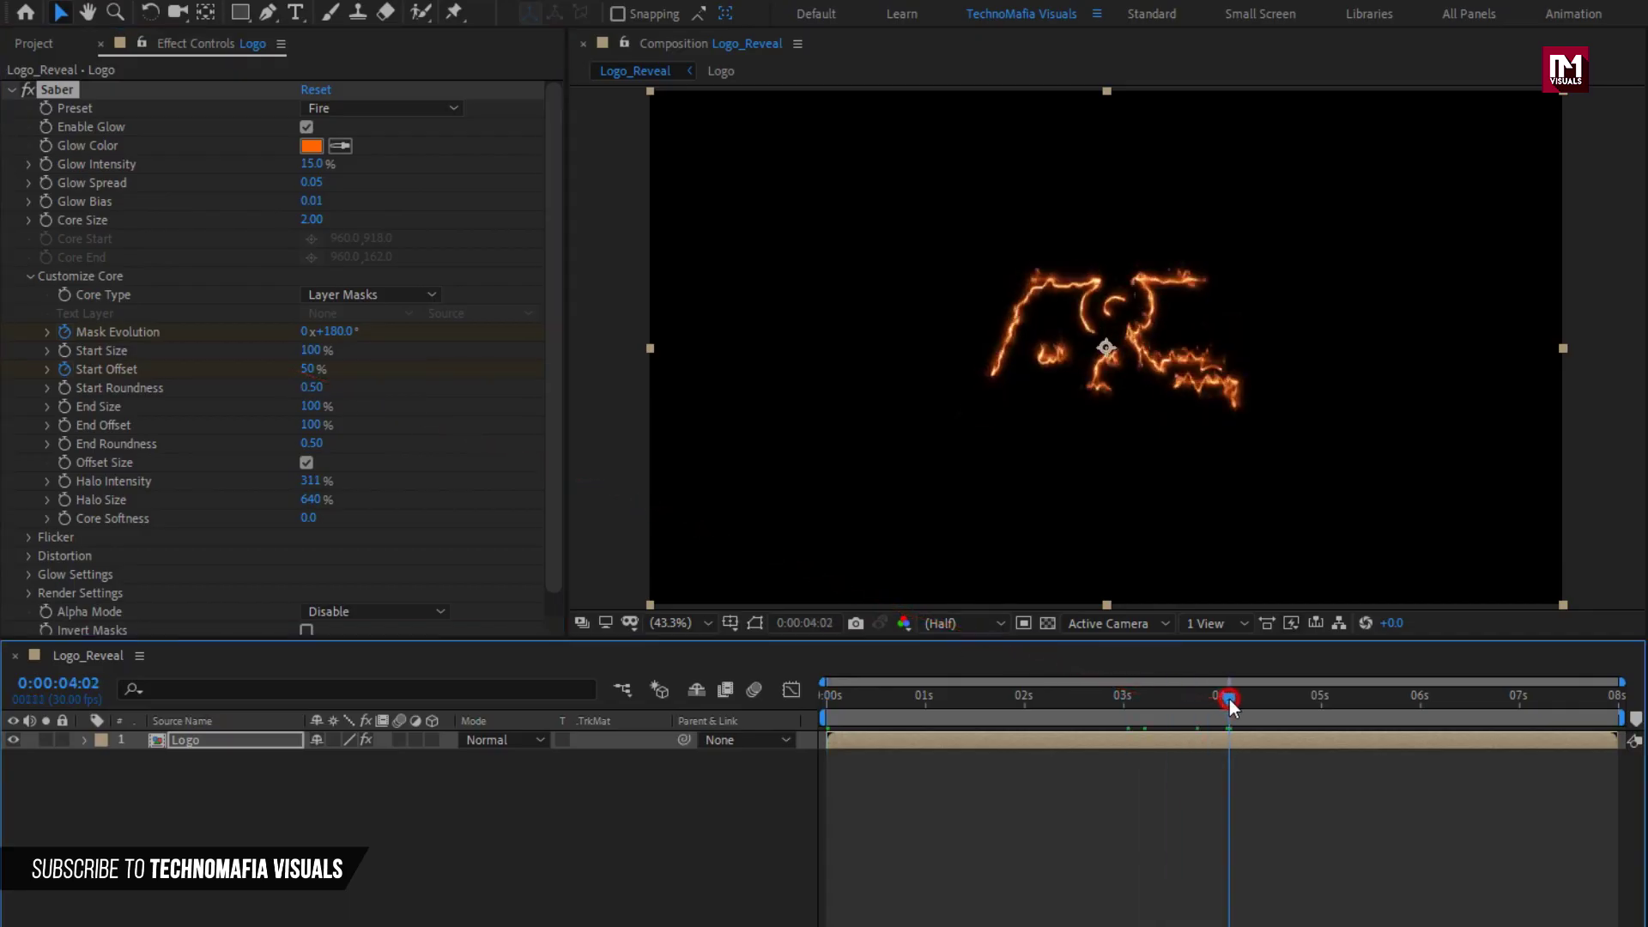
left_click(302, 369)
type("0")
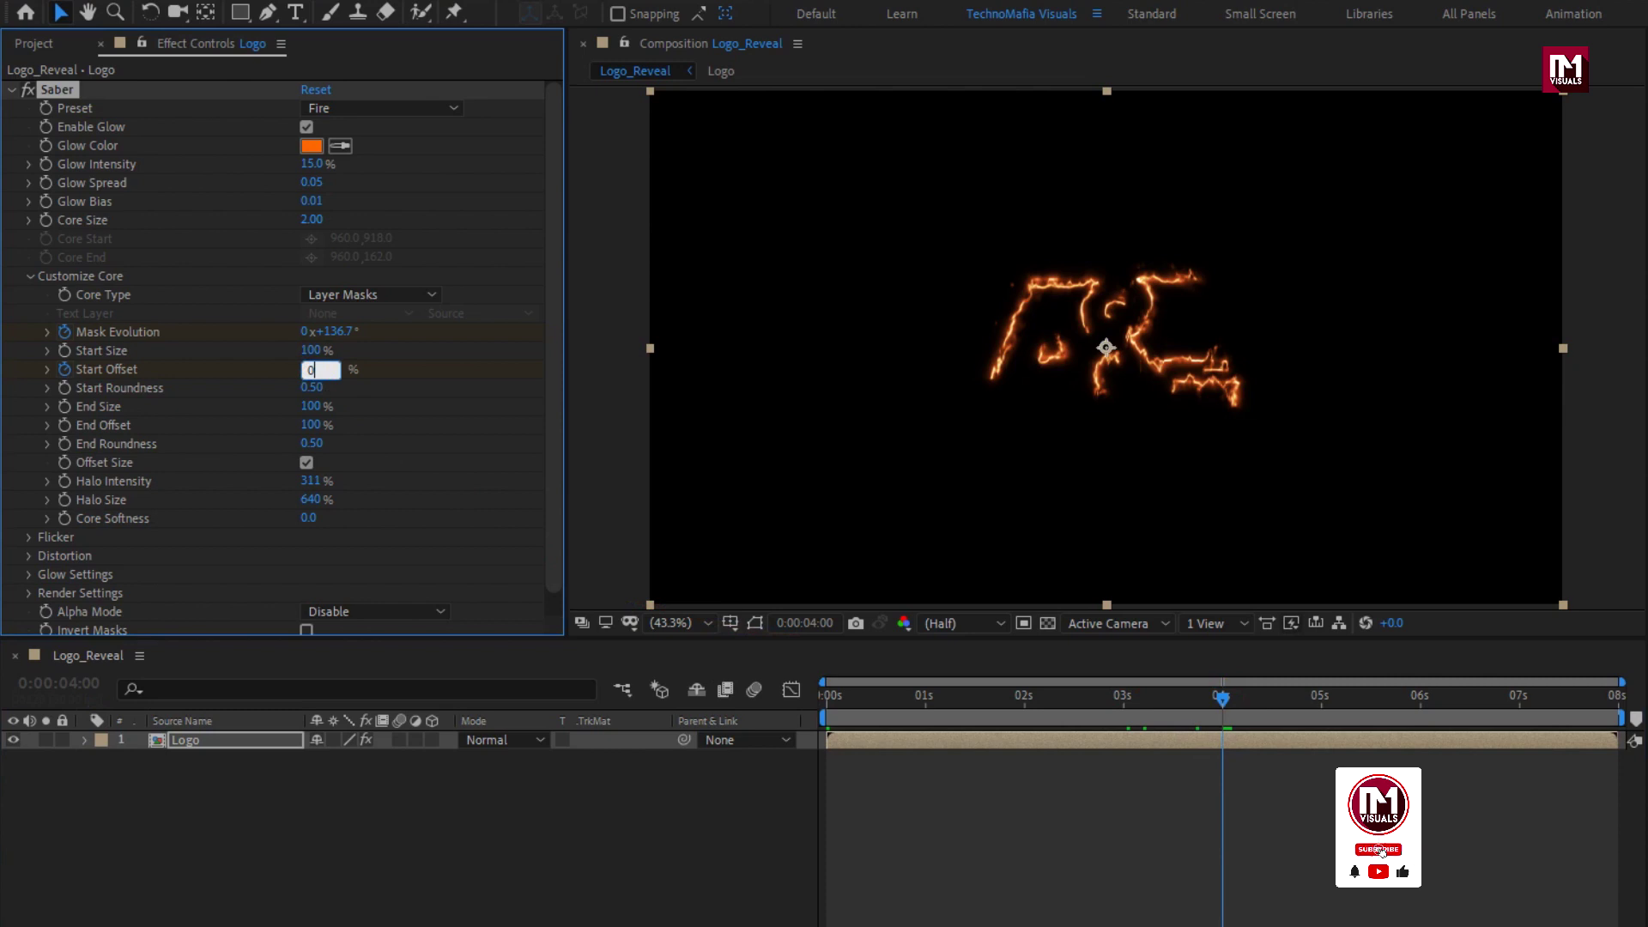
key("Return")
- Set Saber's End Size to 0%
mouse_move(961, 695)
left_mouse_down()
mouse_move(822, 695)
mouse_move(1253, 698)
mouse_move(967, 700)
left_mouse_up()
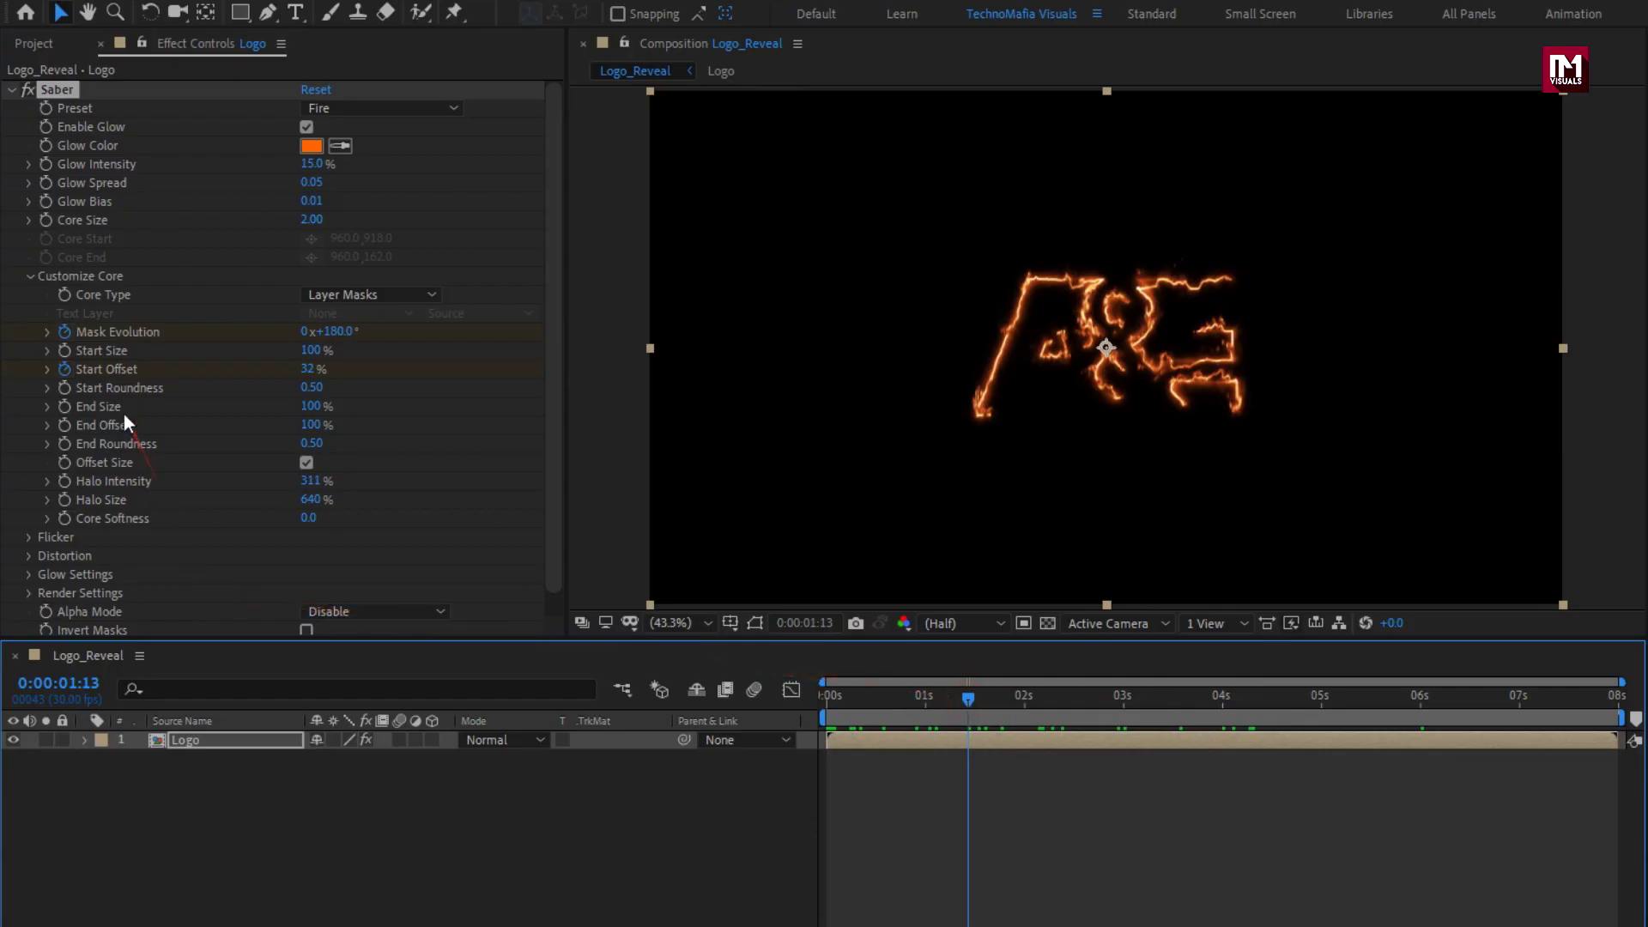
left_click(306, 409)
type("0")
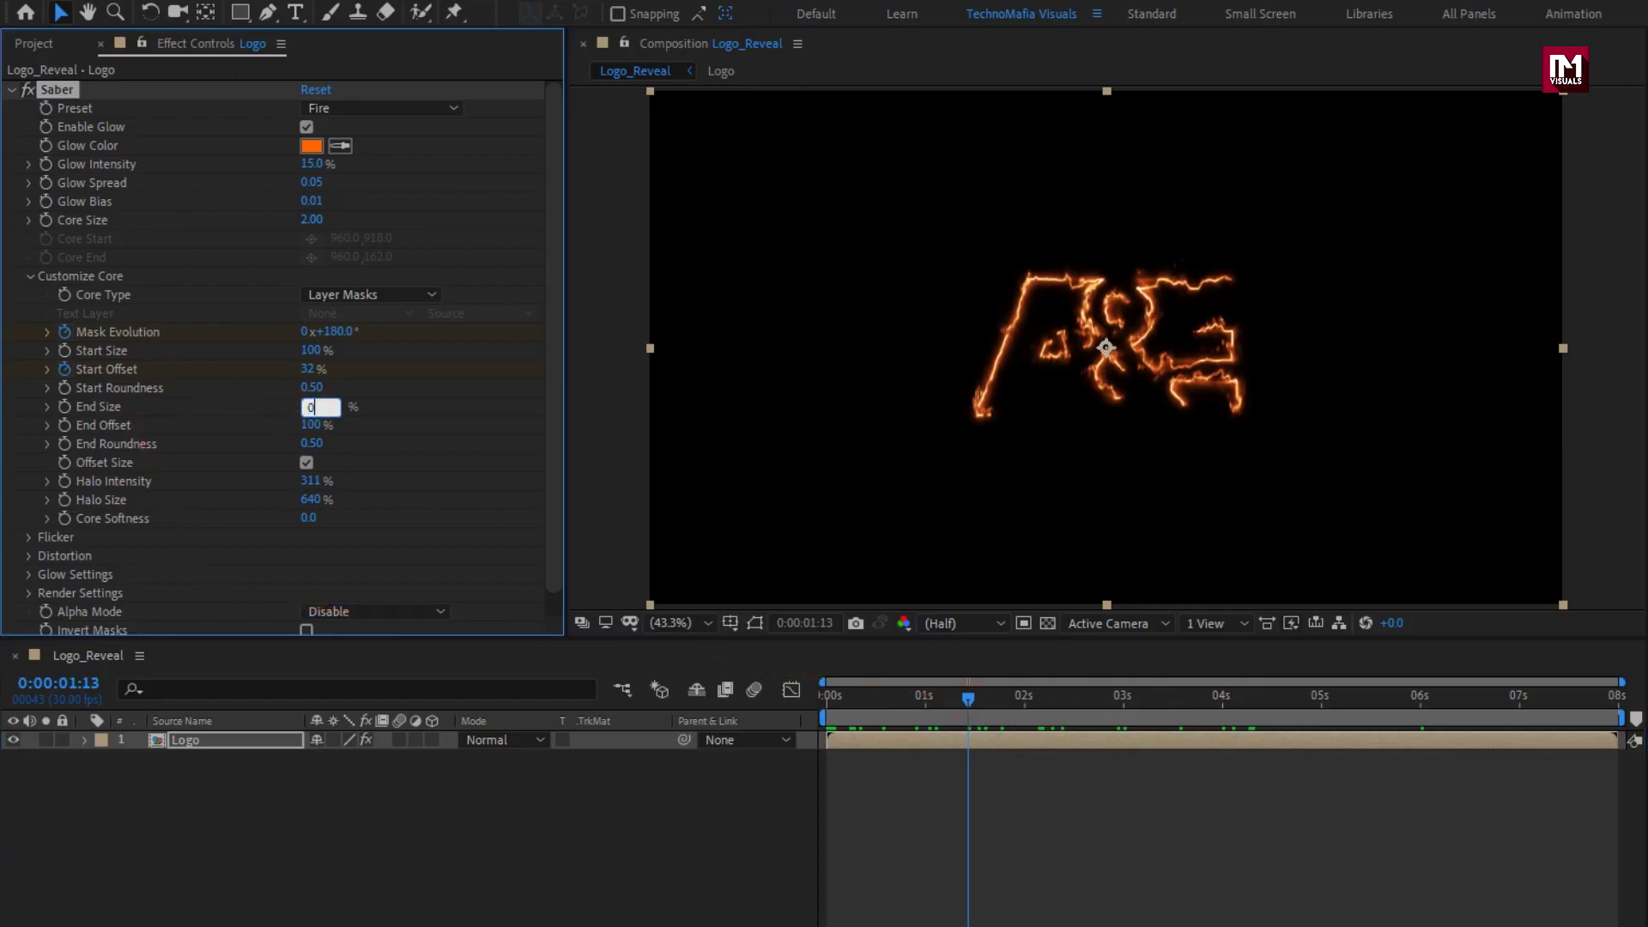
key("Return")
- Start keyframing Saber's End Offset at 3 seconds with a value of 50%
left_click_drag(905, 711, 1122, 705)
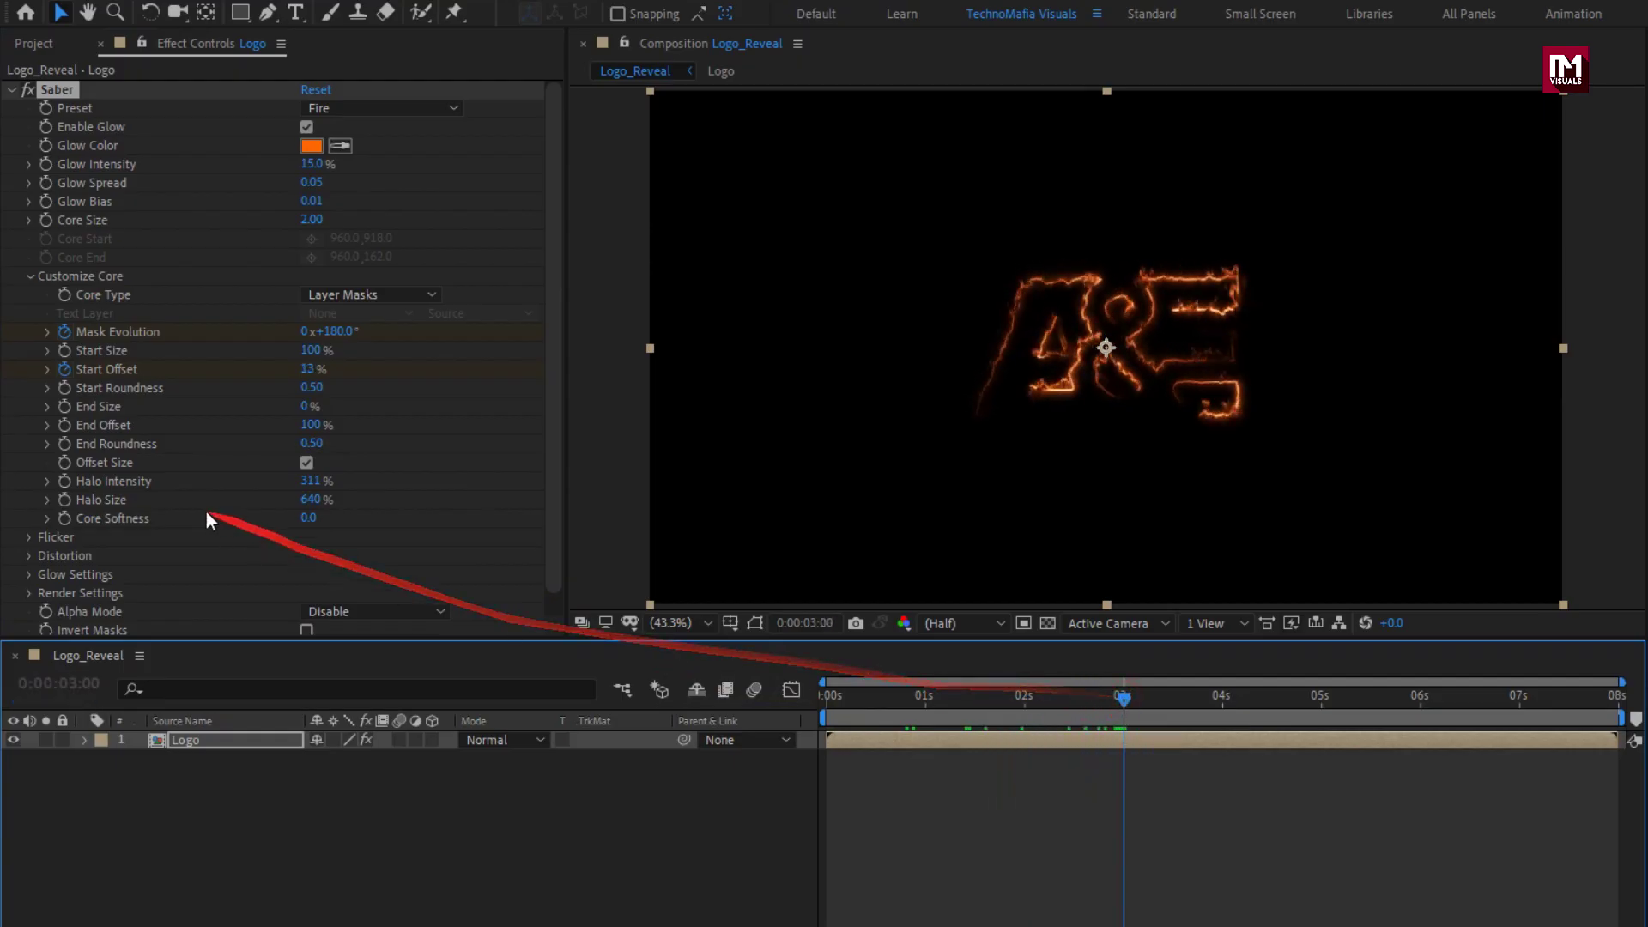
left_click(65, 426)
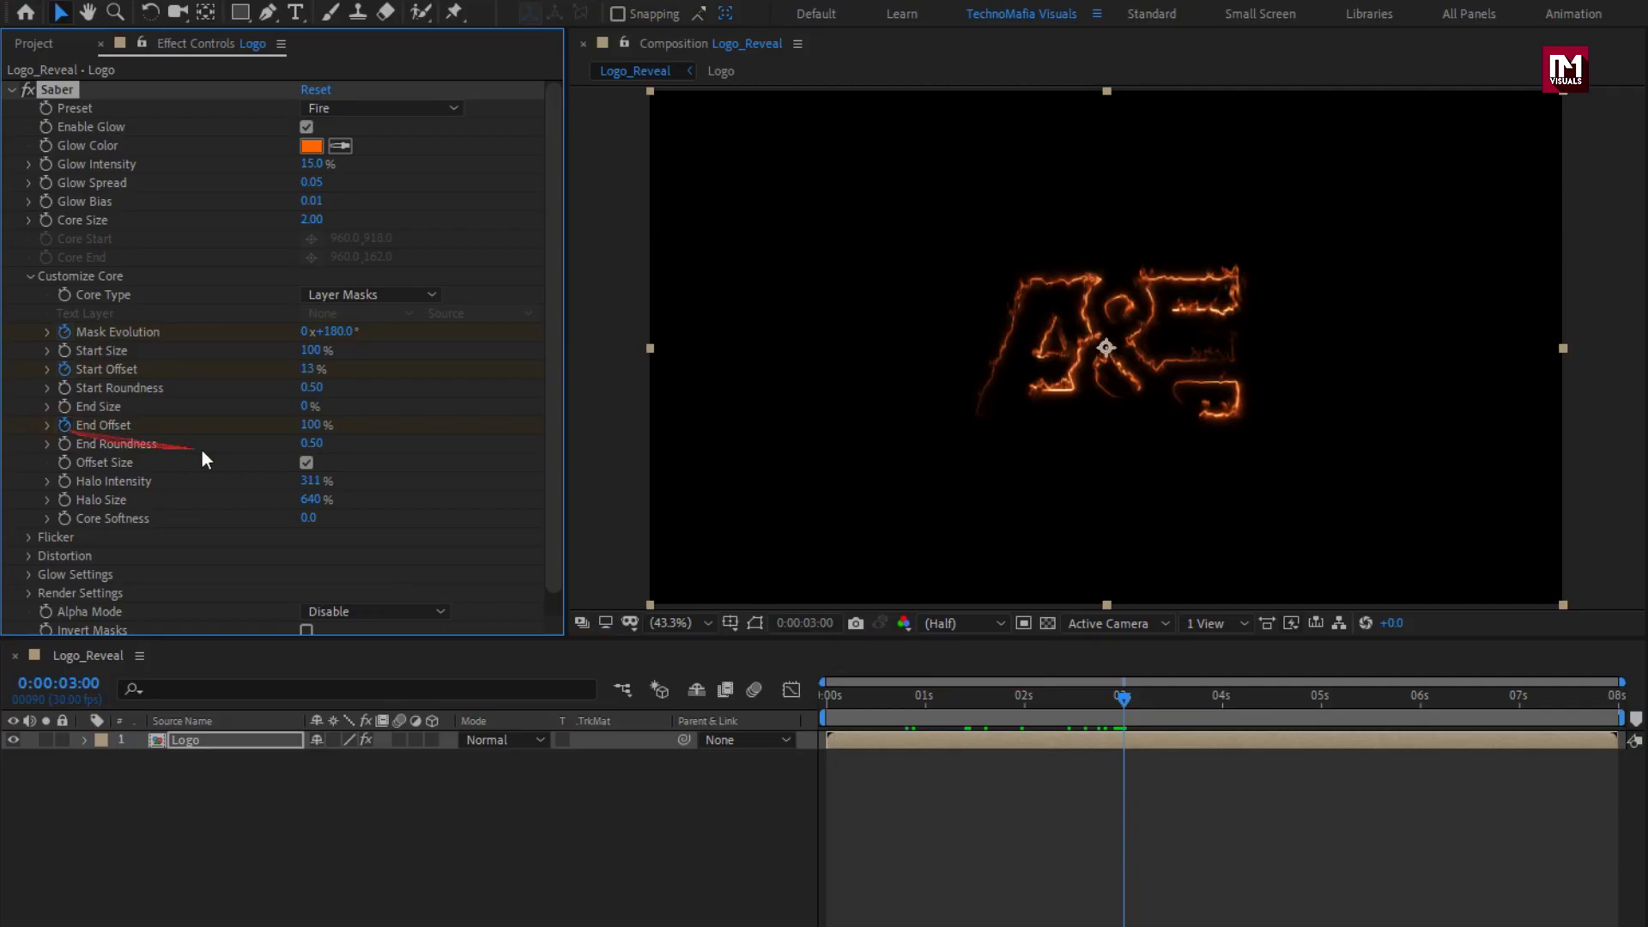
type("50")
key("Return")
- Add an End Offset keyframe of 0% at 6 seconds
left_click_drag(1124, 696, 1424, 706)
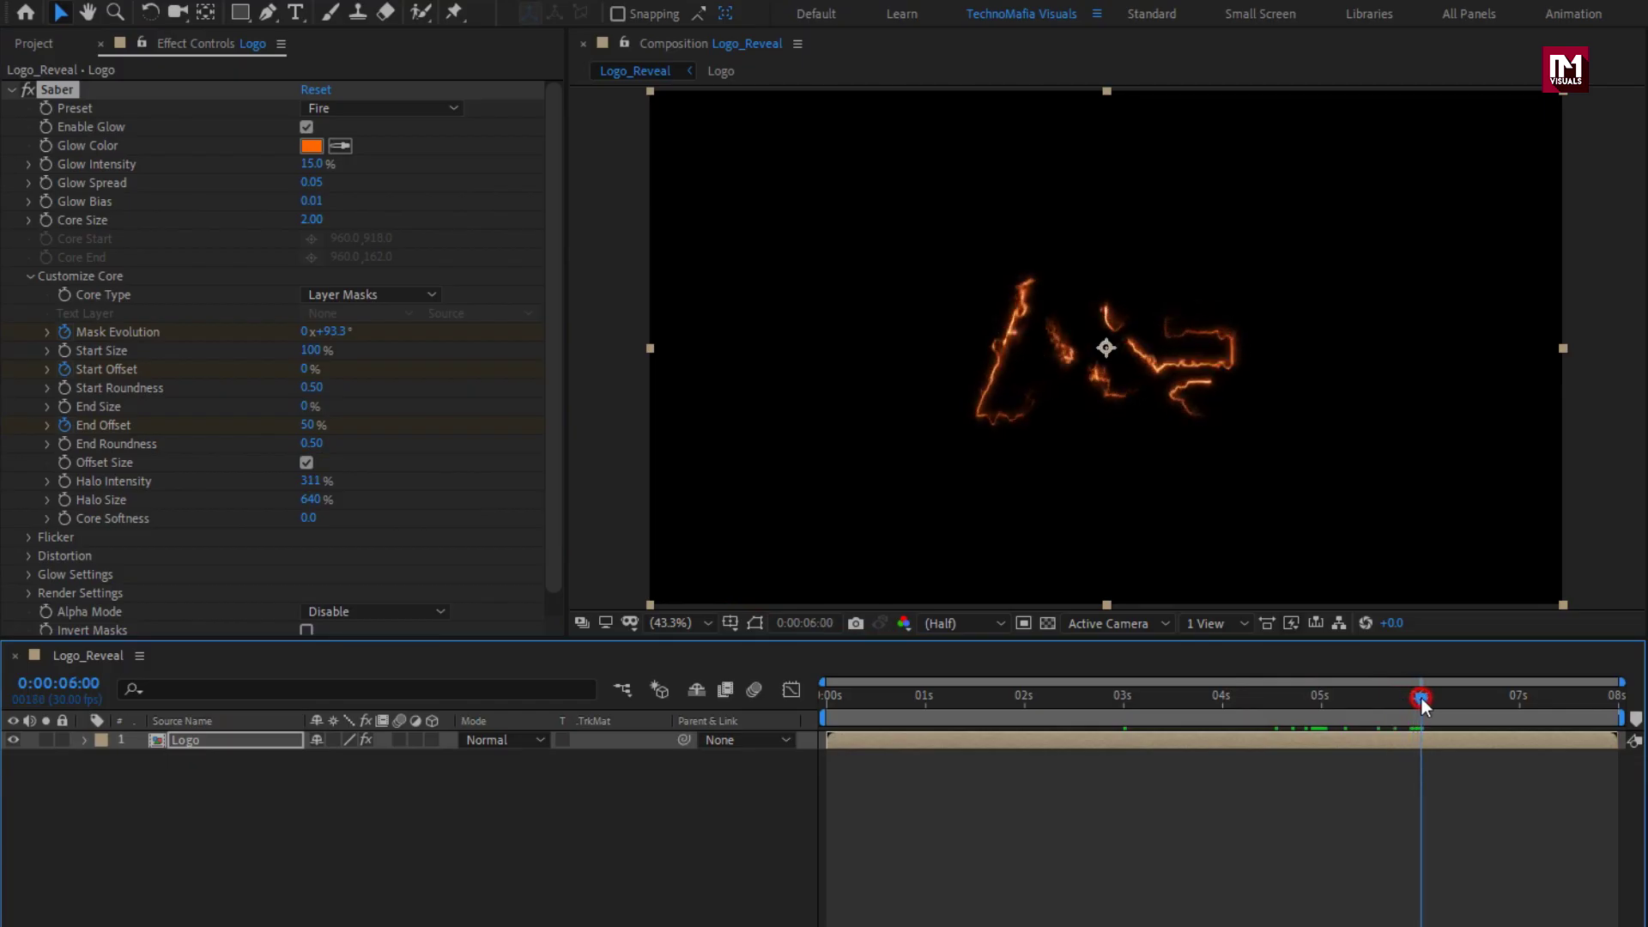
left_click(312, 425)
type("0")
key("Return")
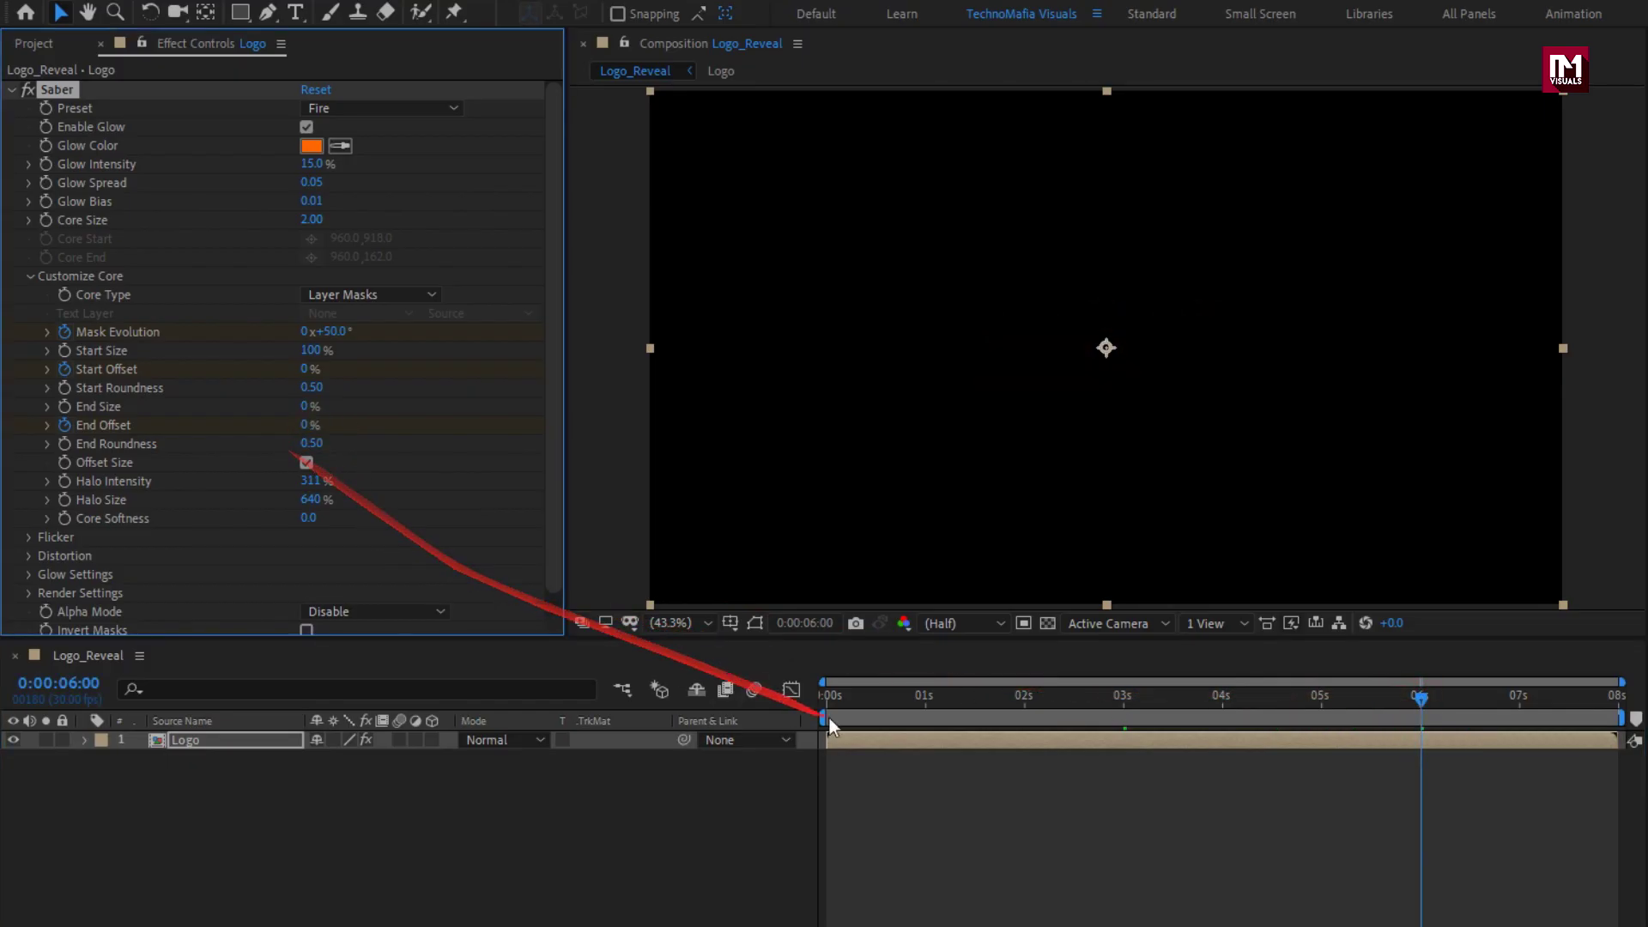
- Set Saber's Halo Intensity to 150% and Halo Size to 300%
left_click(837, 699)
left_click_drag(843, 697, 1088, 714)
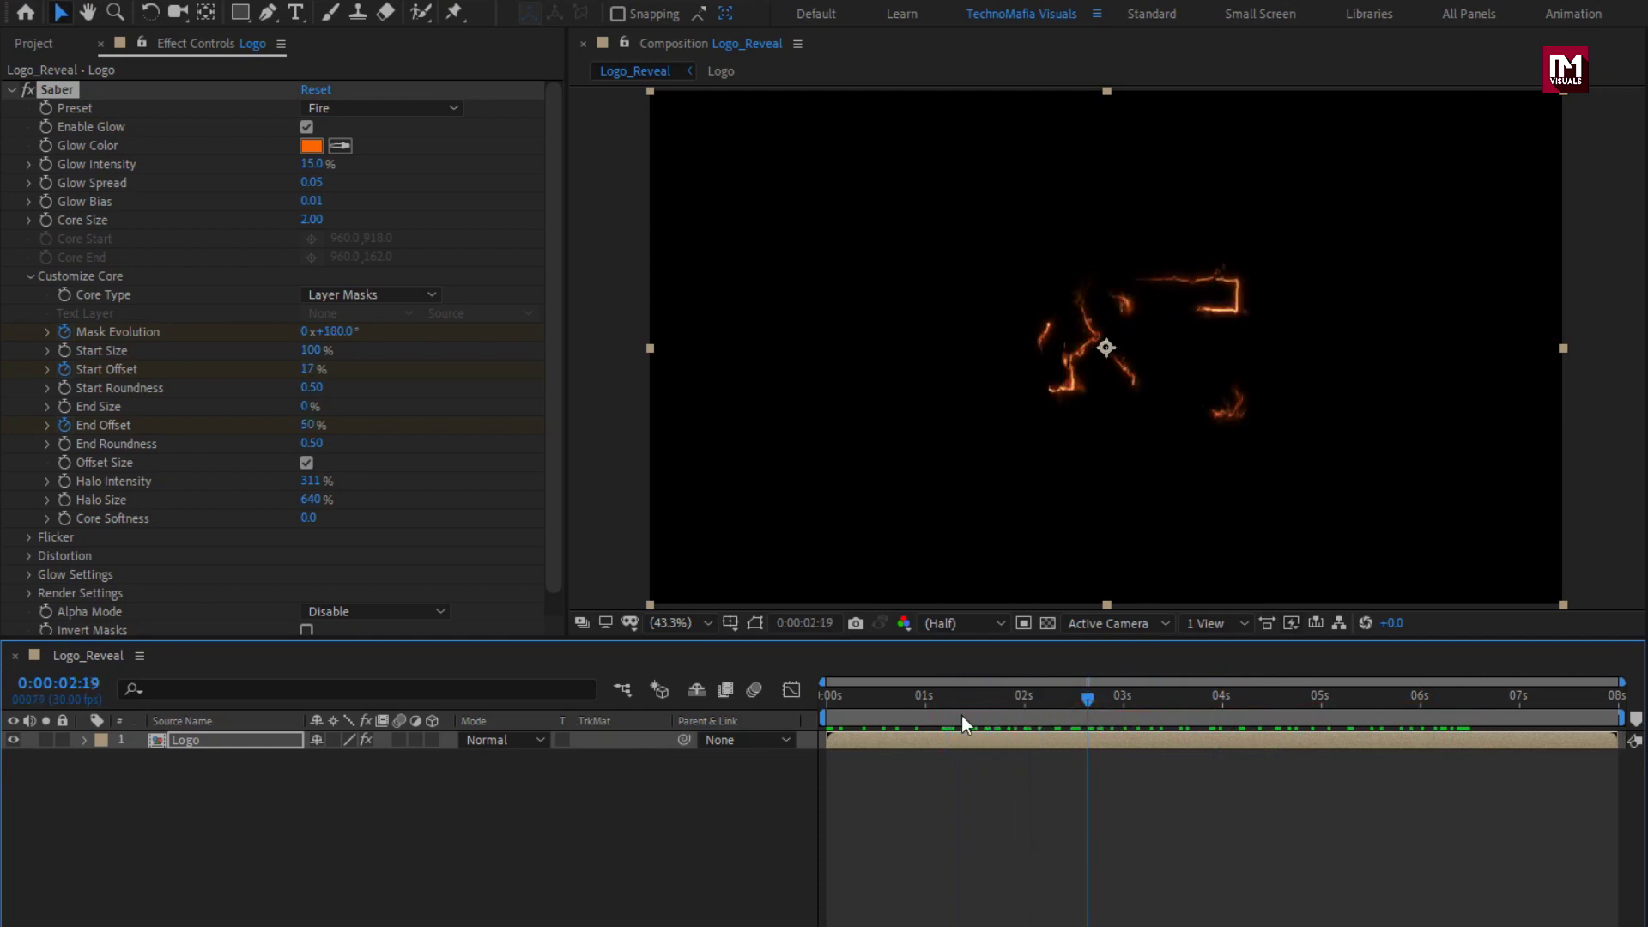
left_click(310, 482)
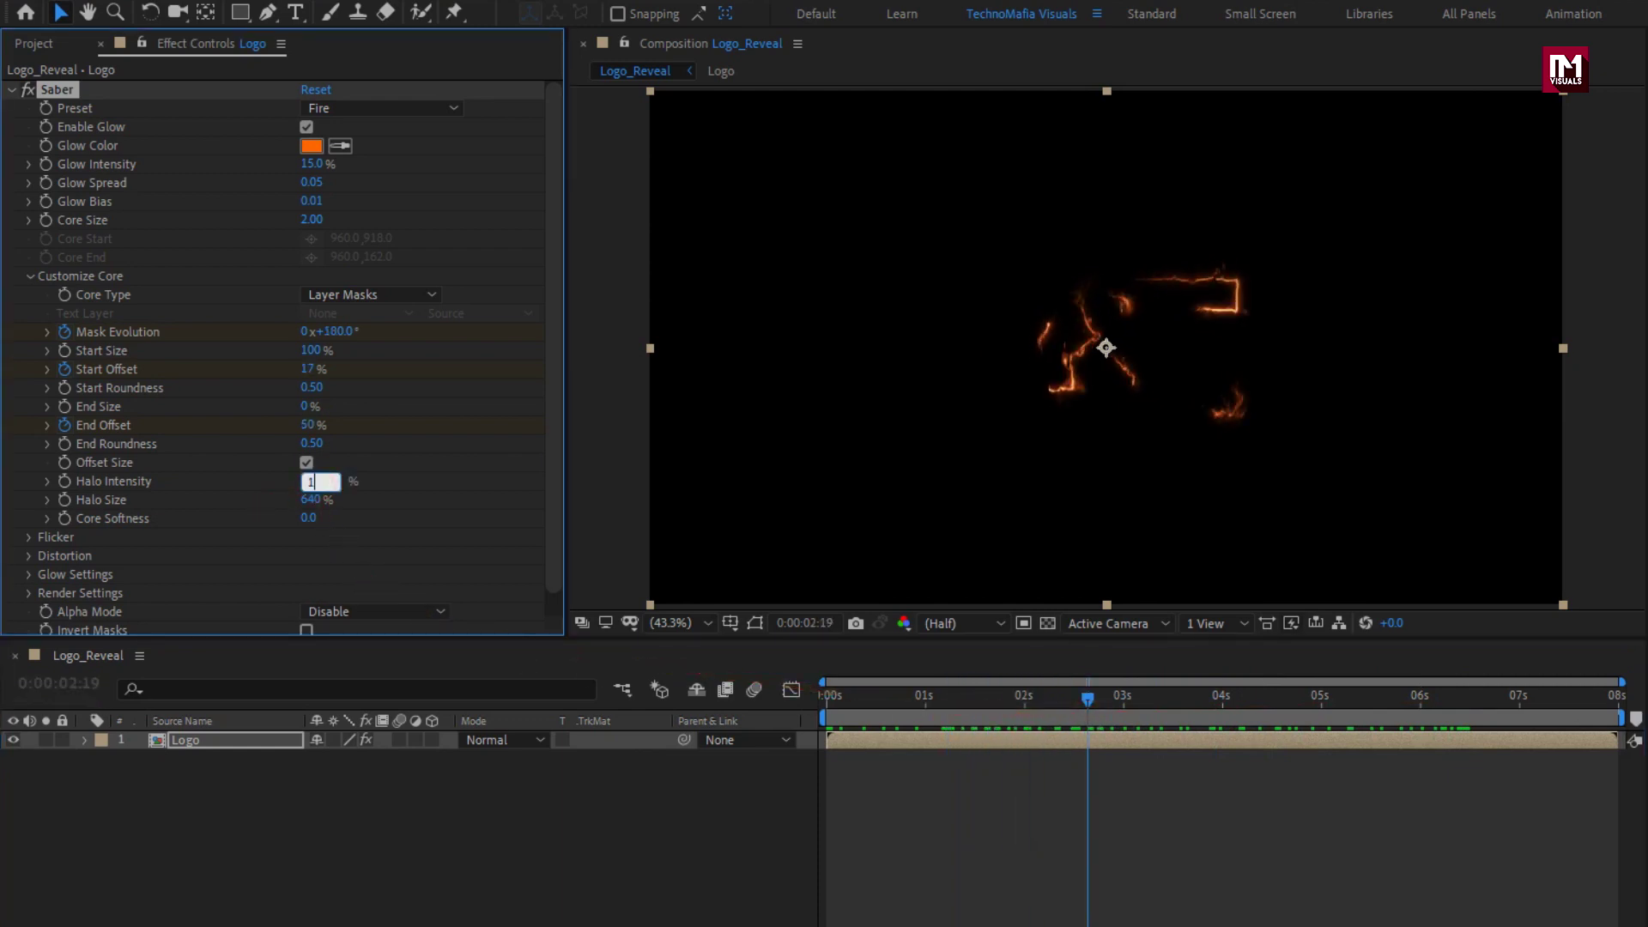
type("150")
key("Return")
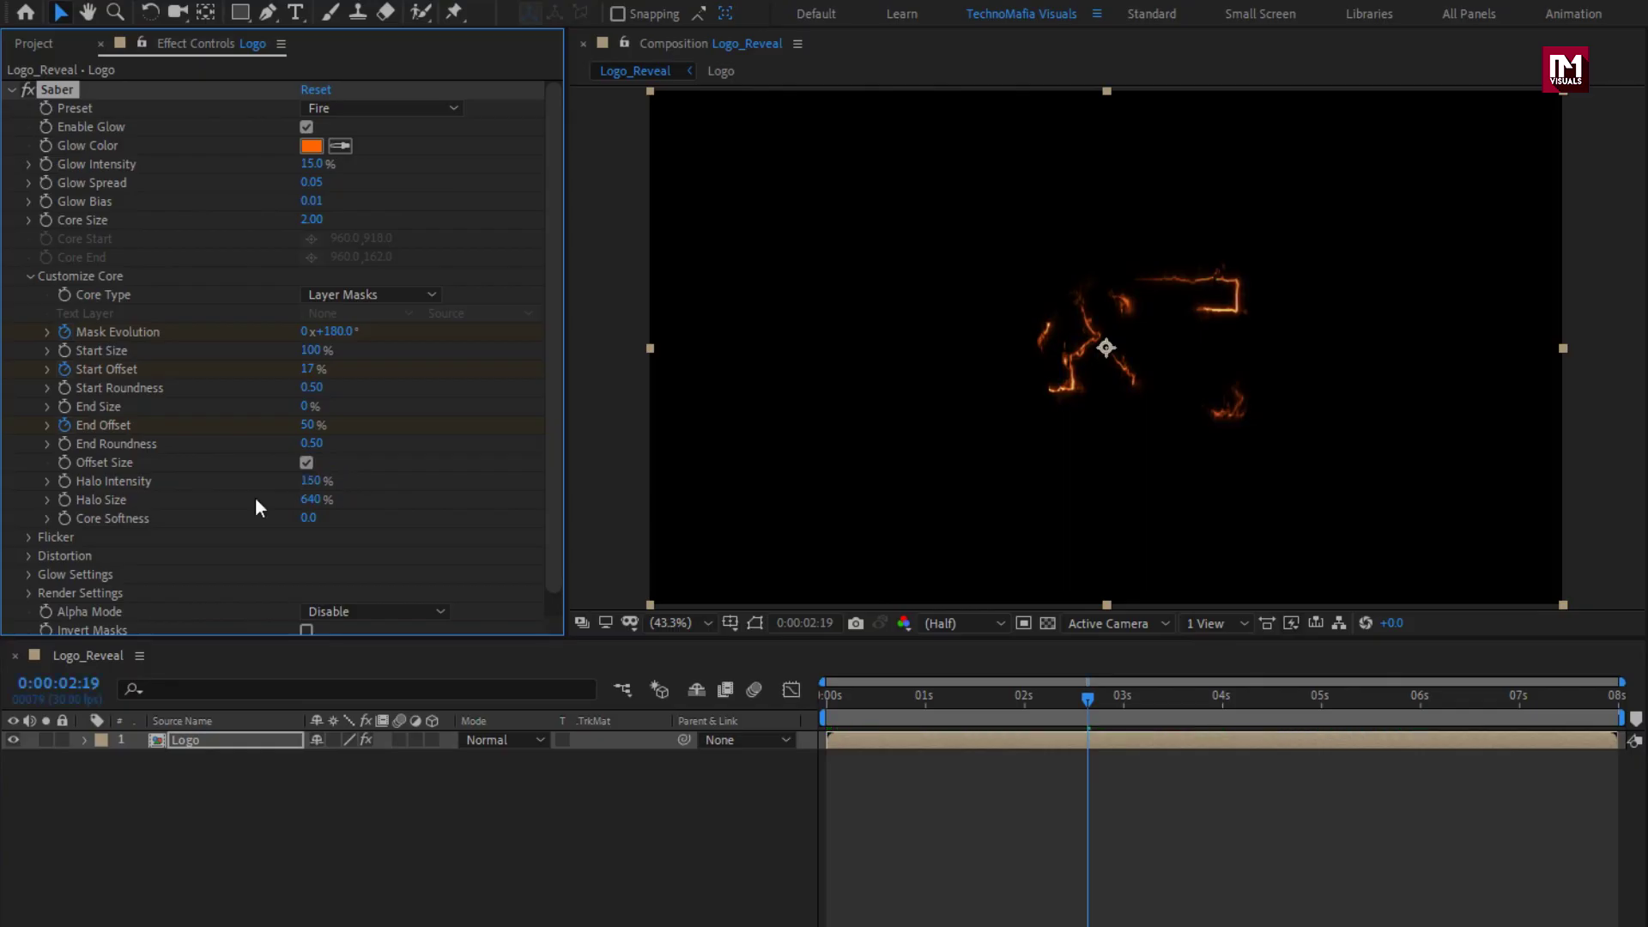
left_click(312, 500)
type("300")
key("Return")
- Set the Distortion Amount of Saber's Glow Distortion to 50
left_click(27, 277)
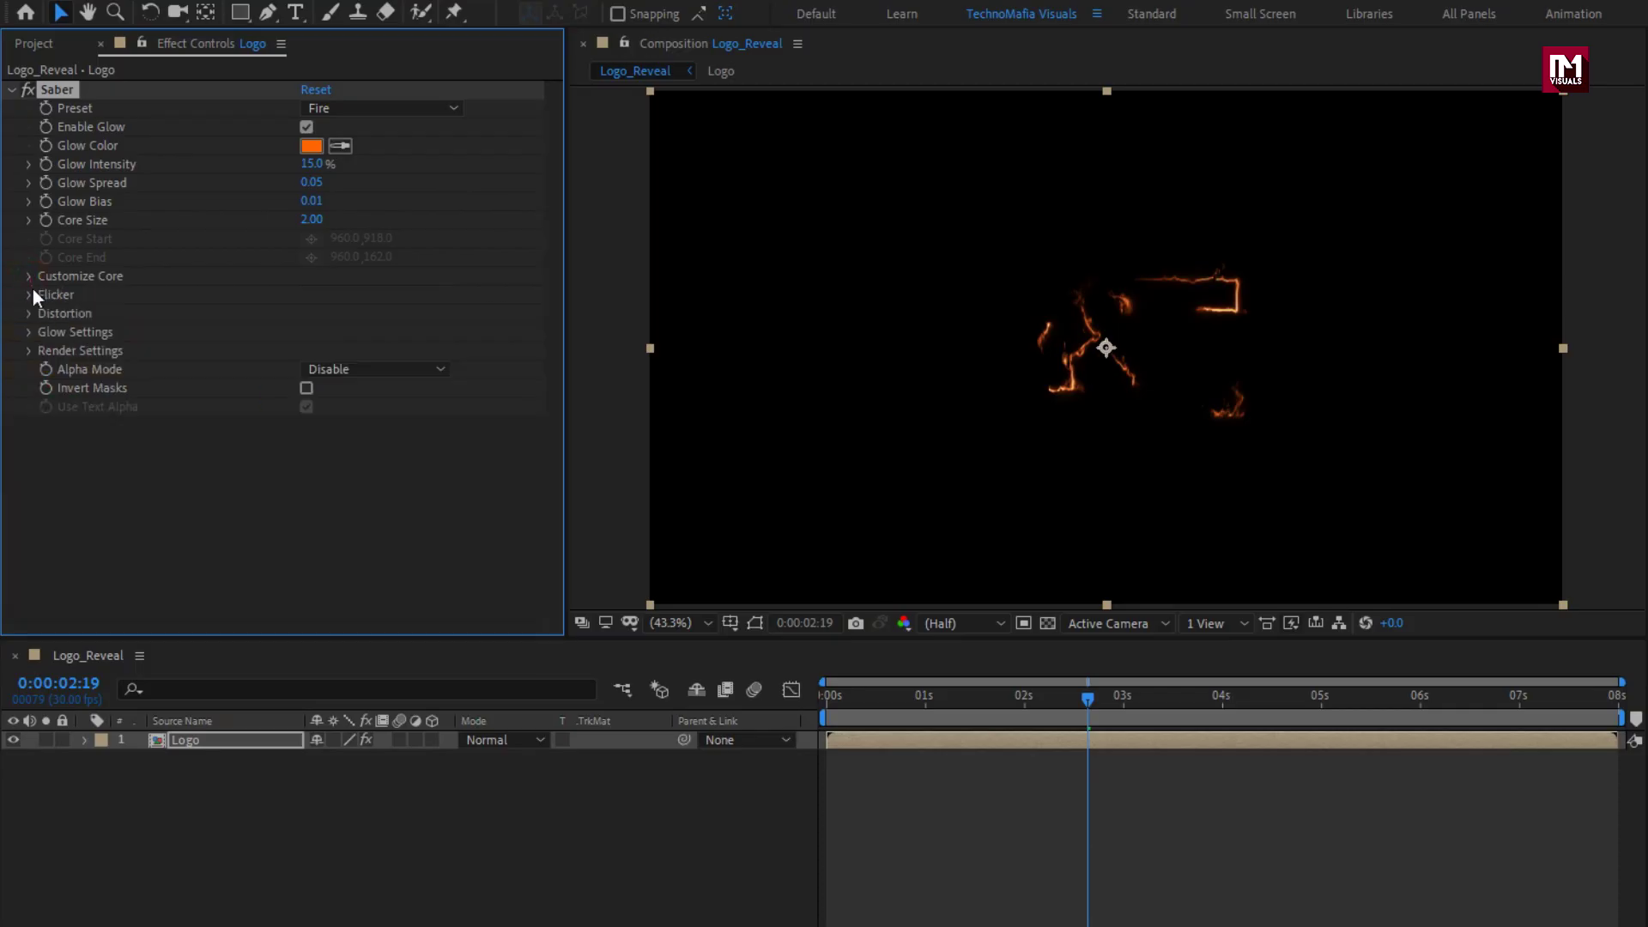
left_click(31, 314)
left_click(47, 333)
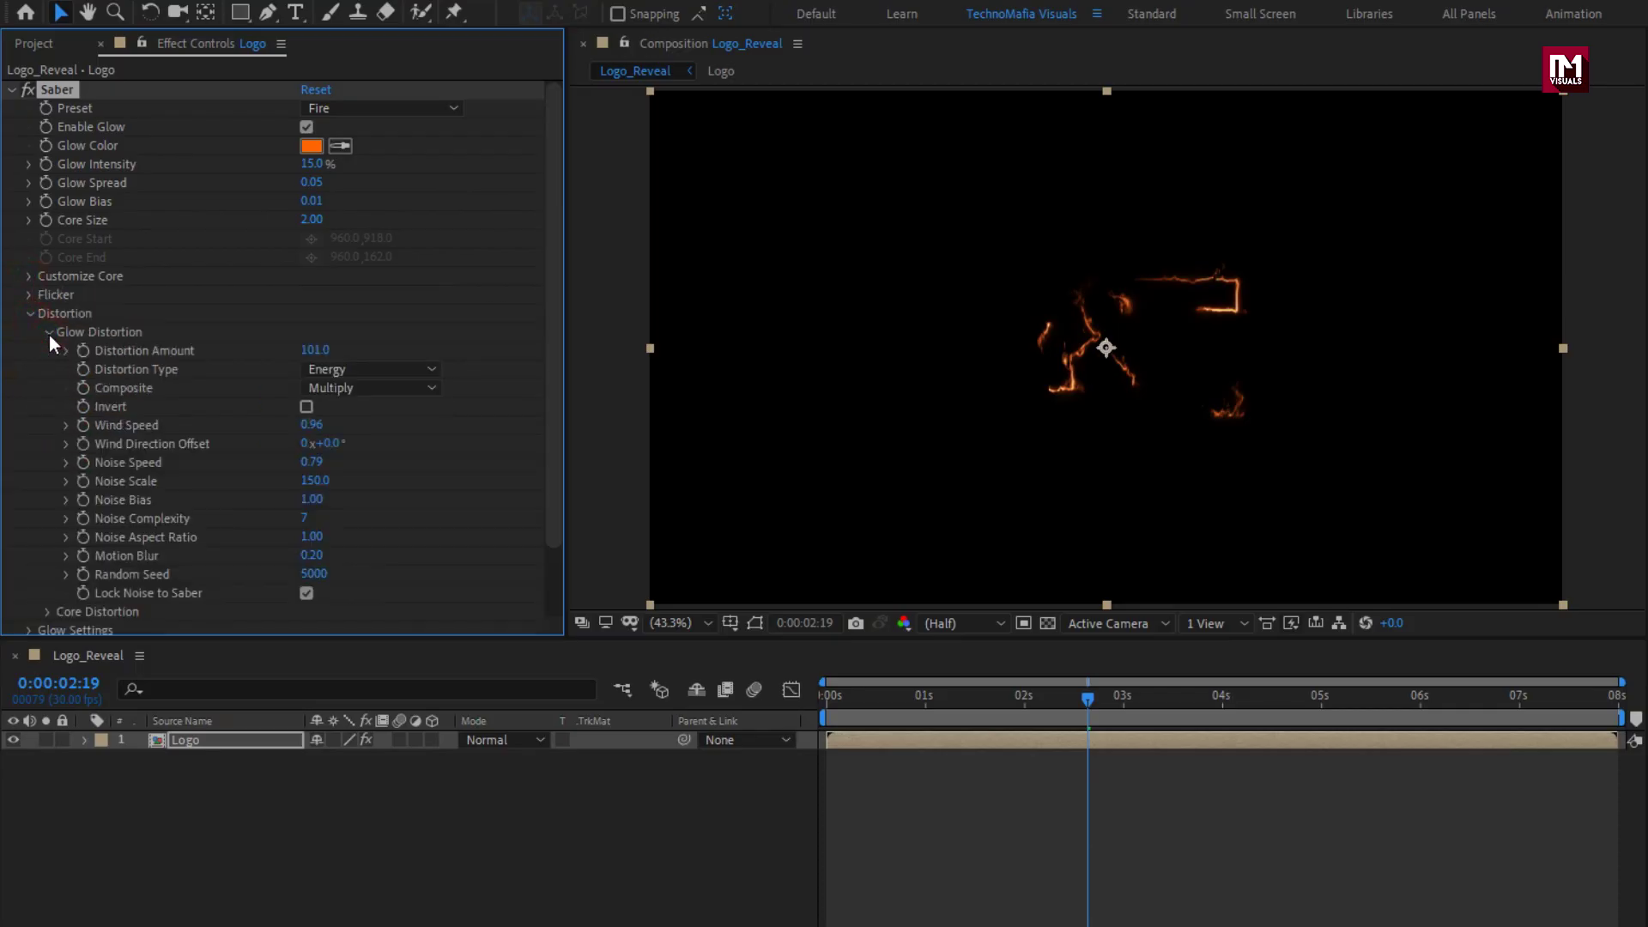
left_click(302, 349)
type("50")
- Duplicate the Logo layer and switch the upper copy's Saber preset to Wavelet
key("ctrl+d")
left_click(187, 740)
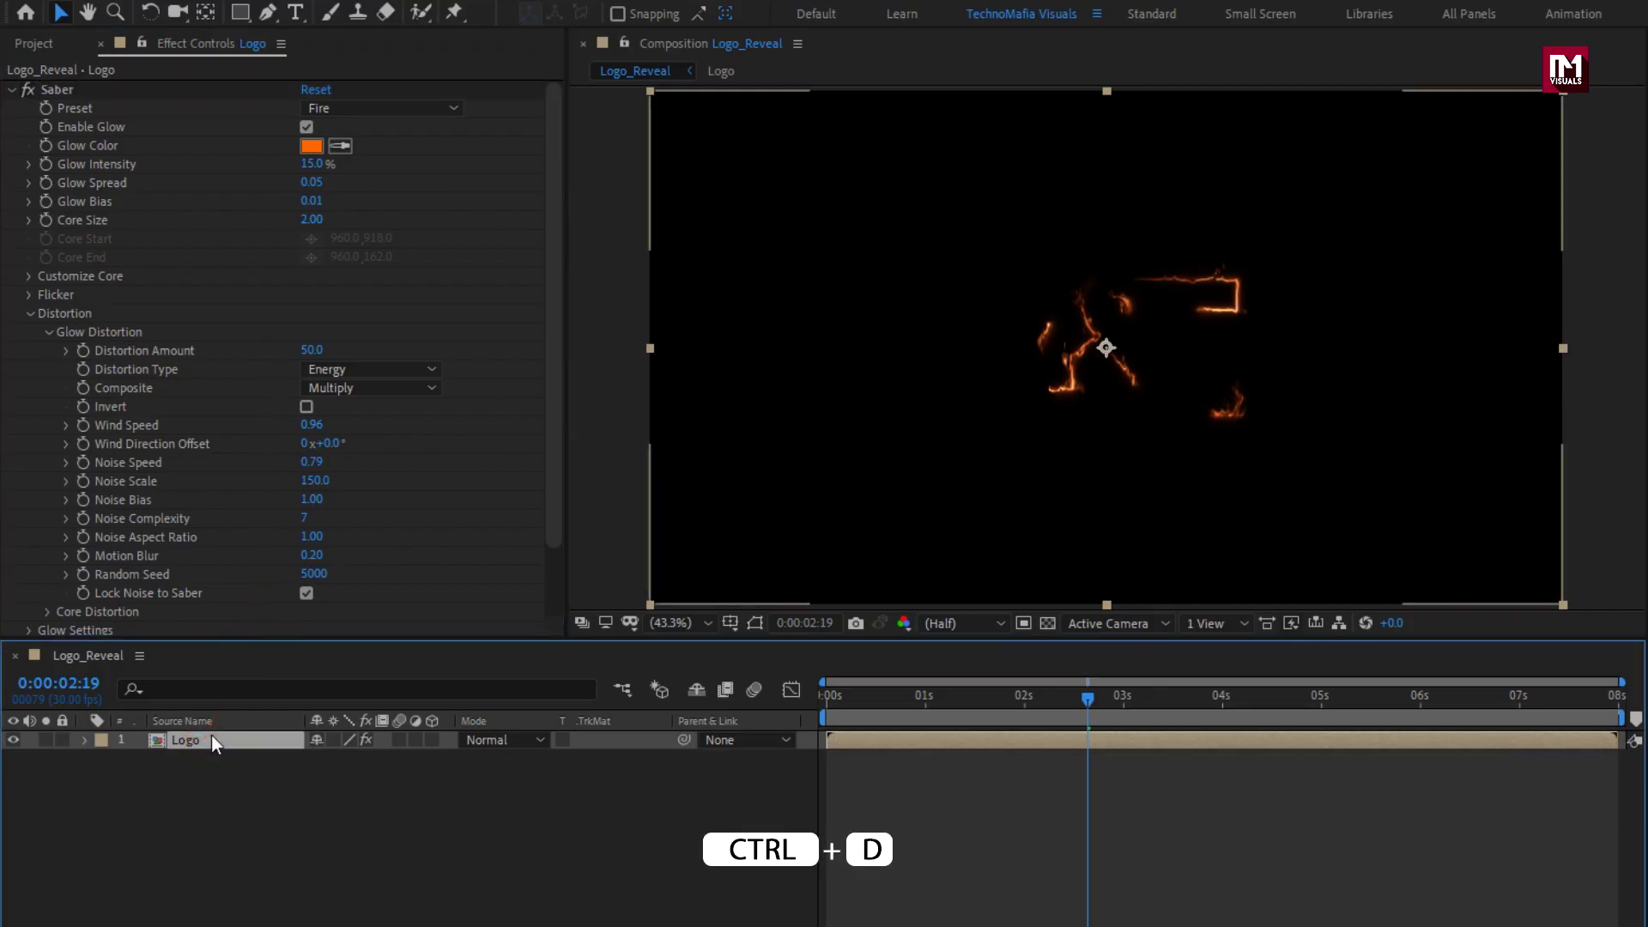
key("ctrl+d")
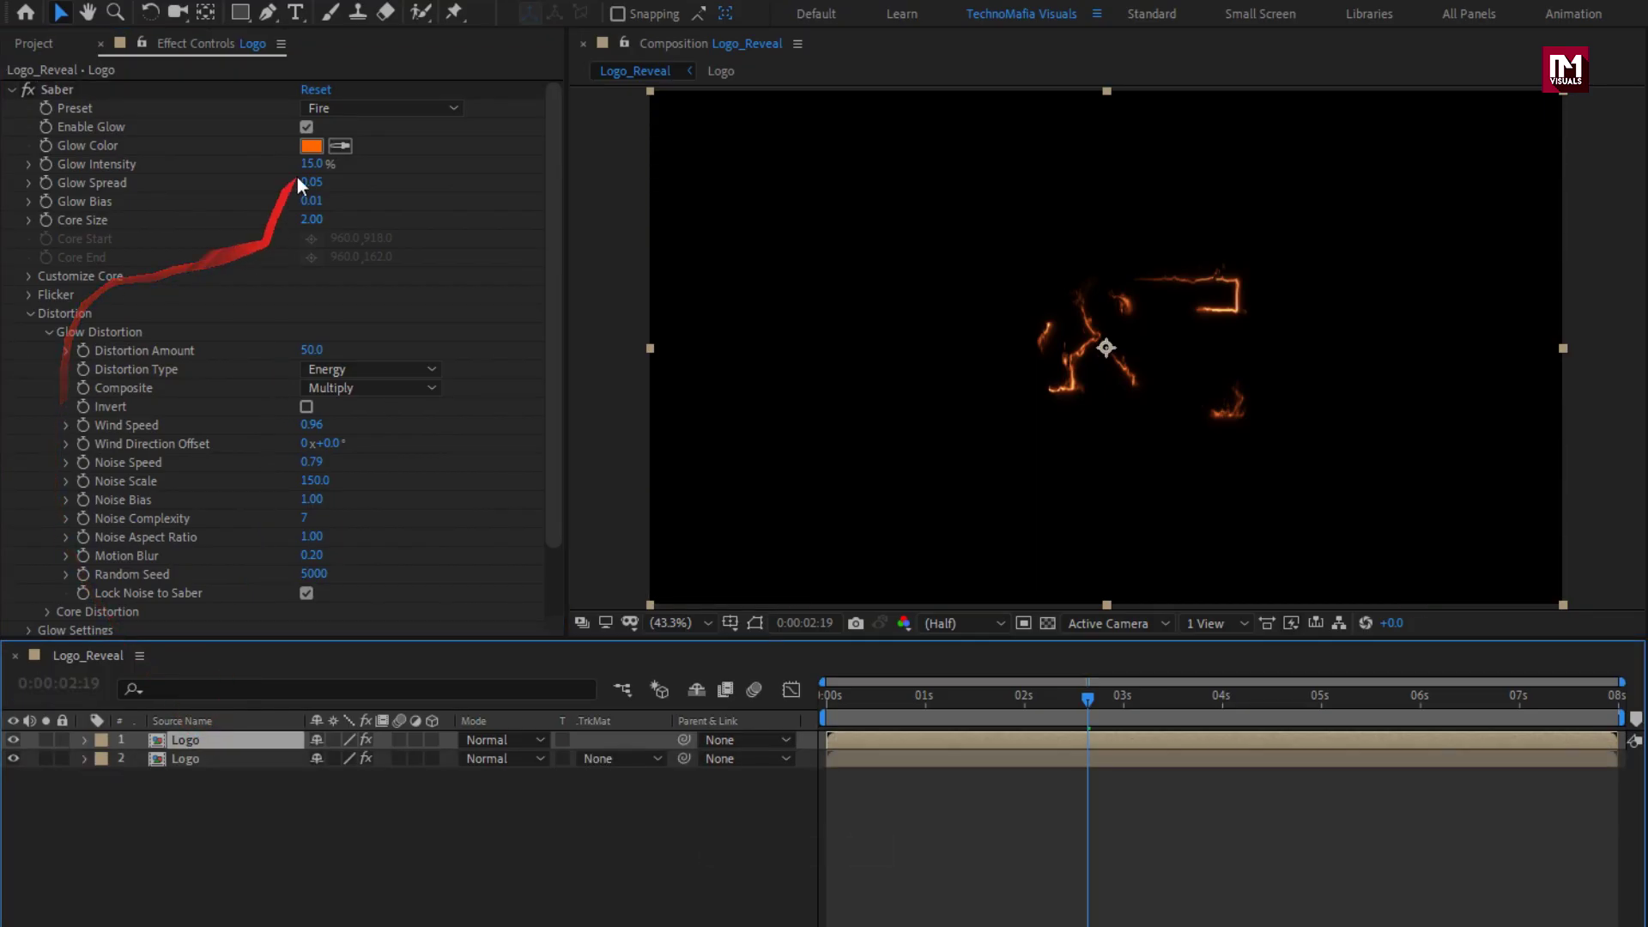
left_click(349, 109)
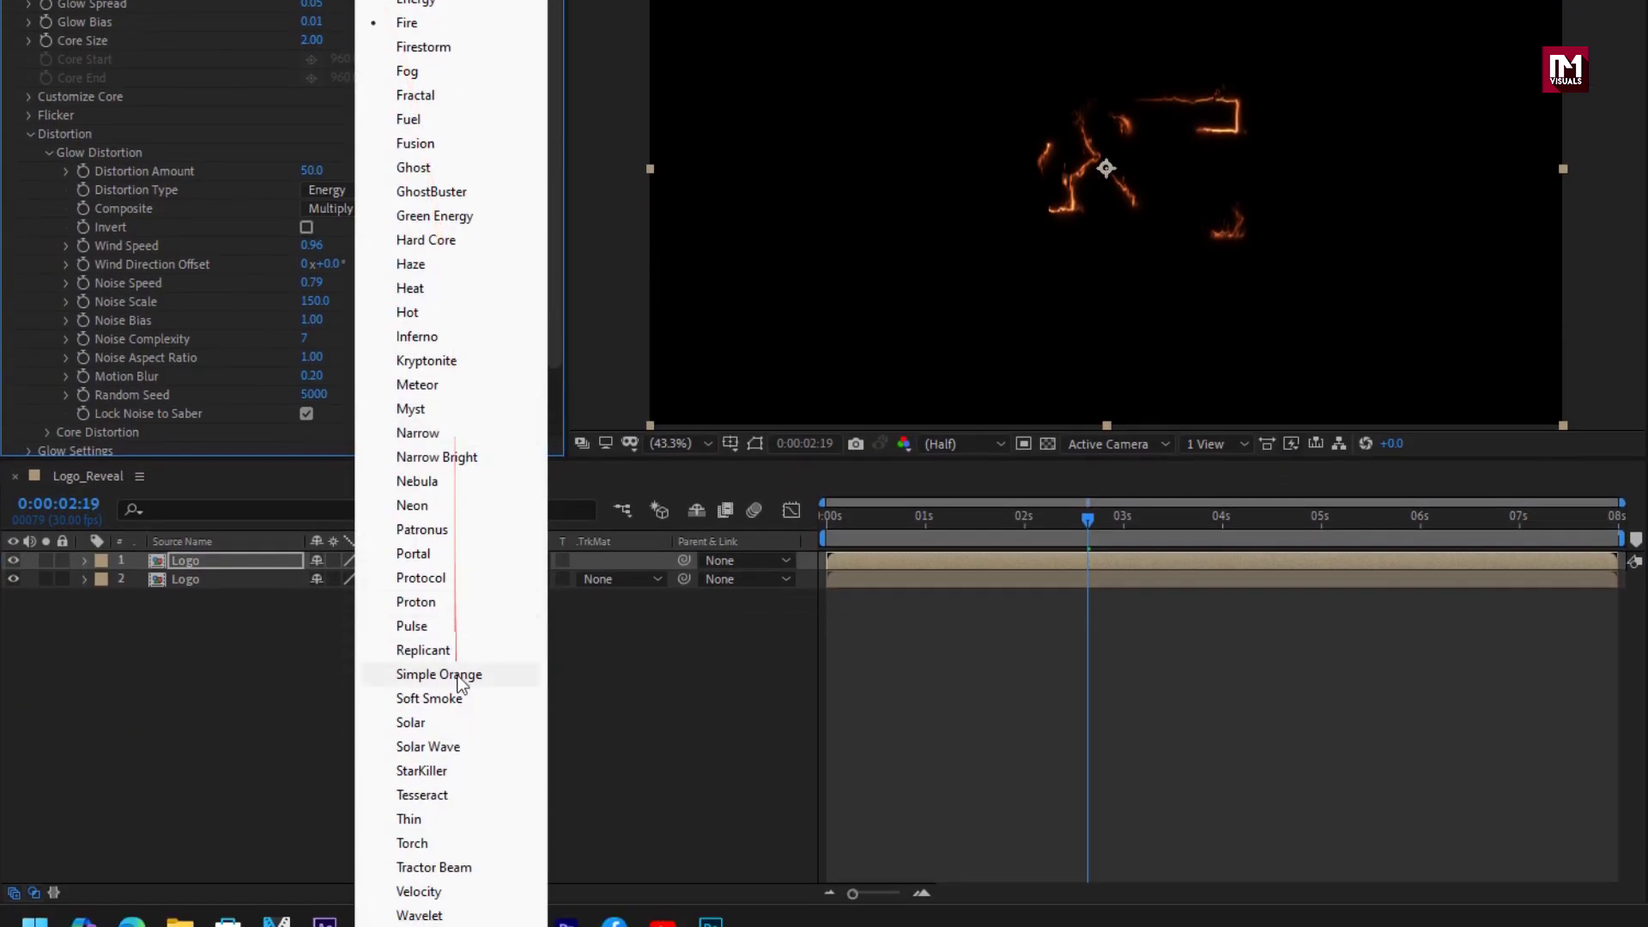
left_click(403, 915)
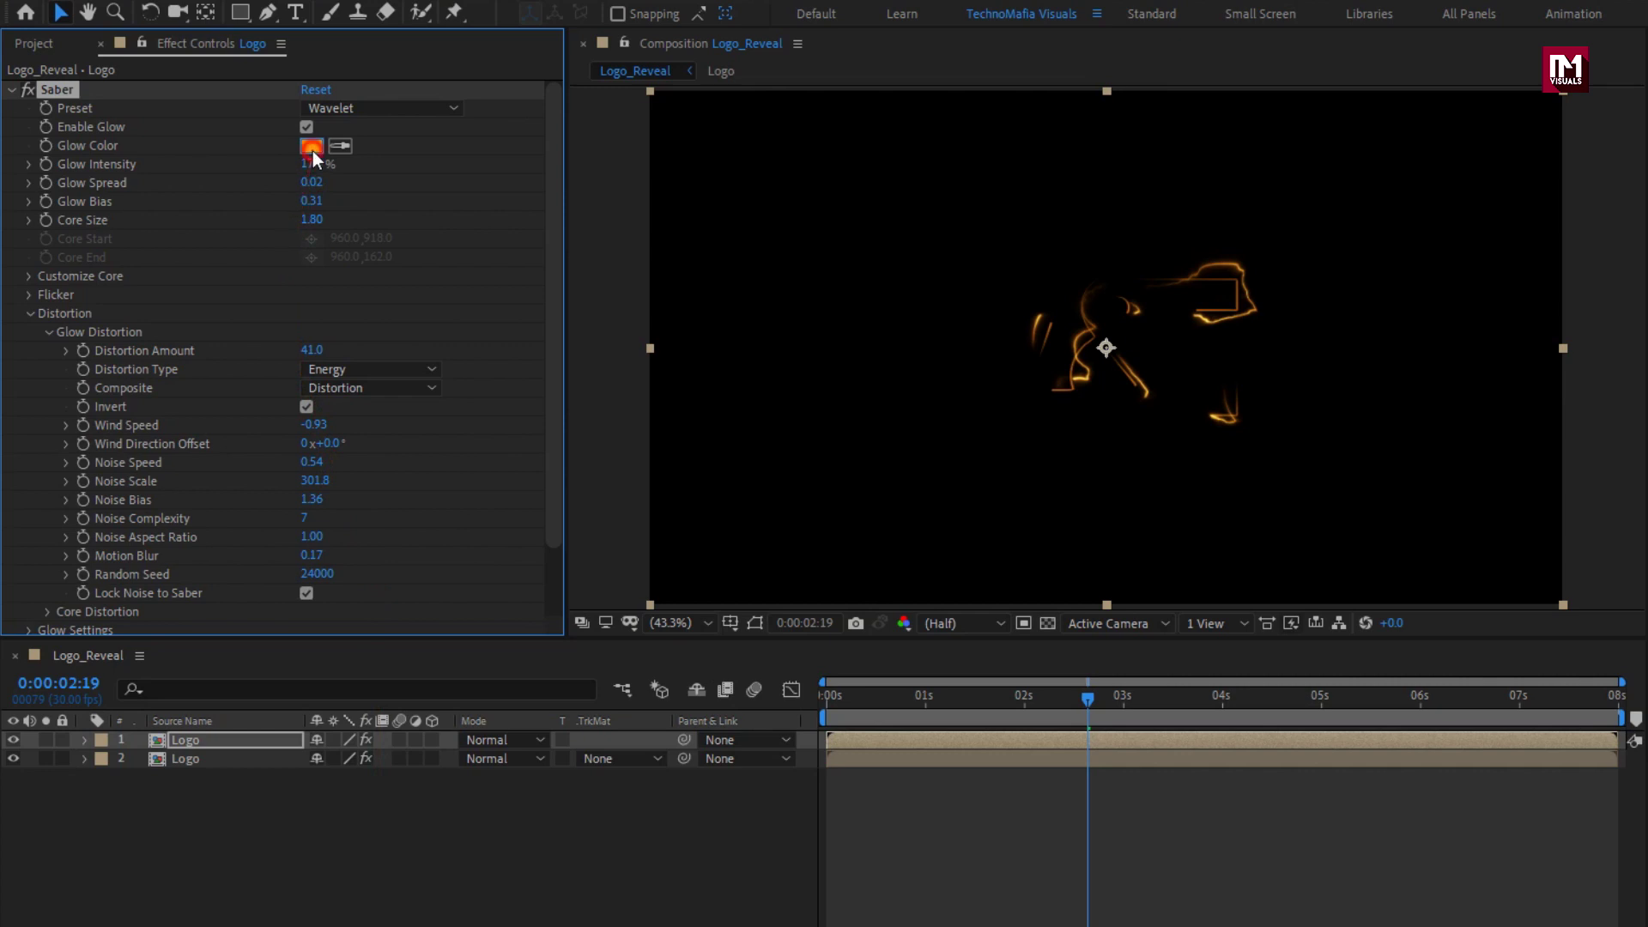
- Change the Glow Color of the upper Logo layer's Saber to the reddish orange FD6408
left_click(311, 148)
left_click_drag(514, 675, 513, 689)
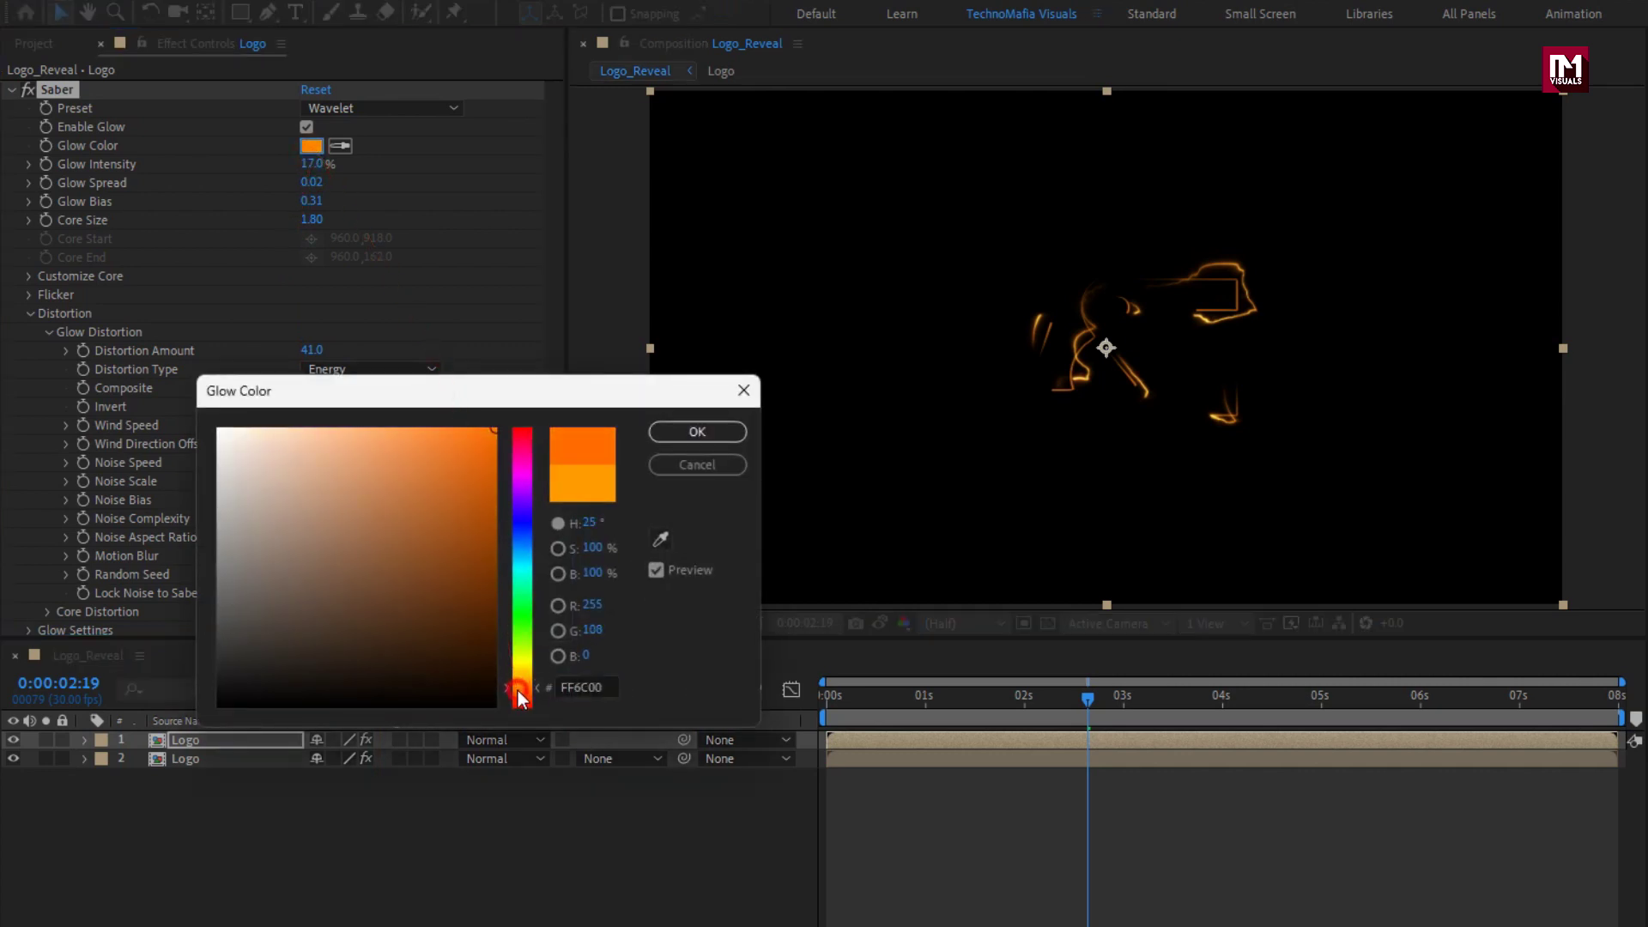
left_click(487, 430)
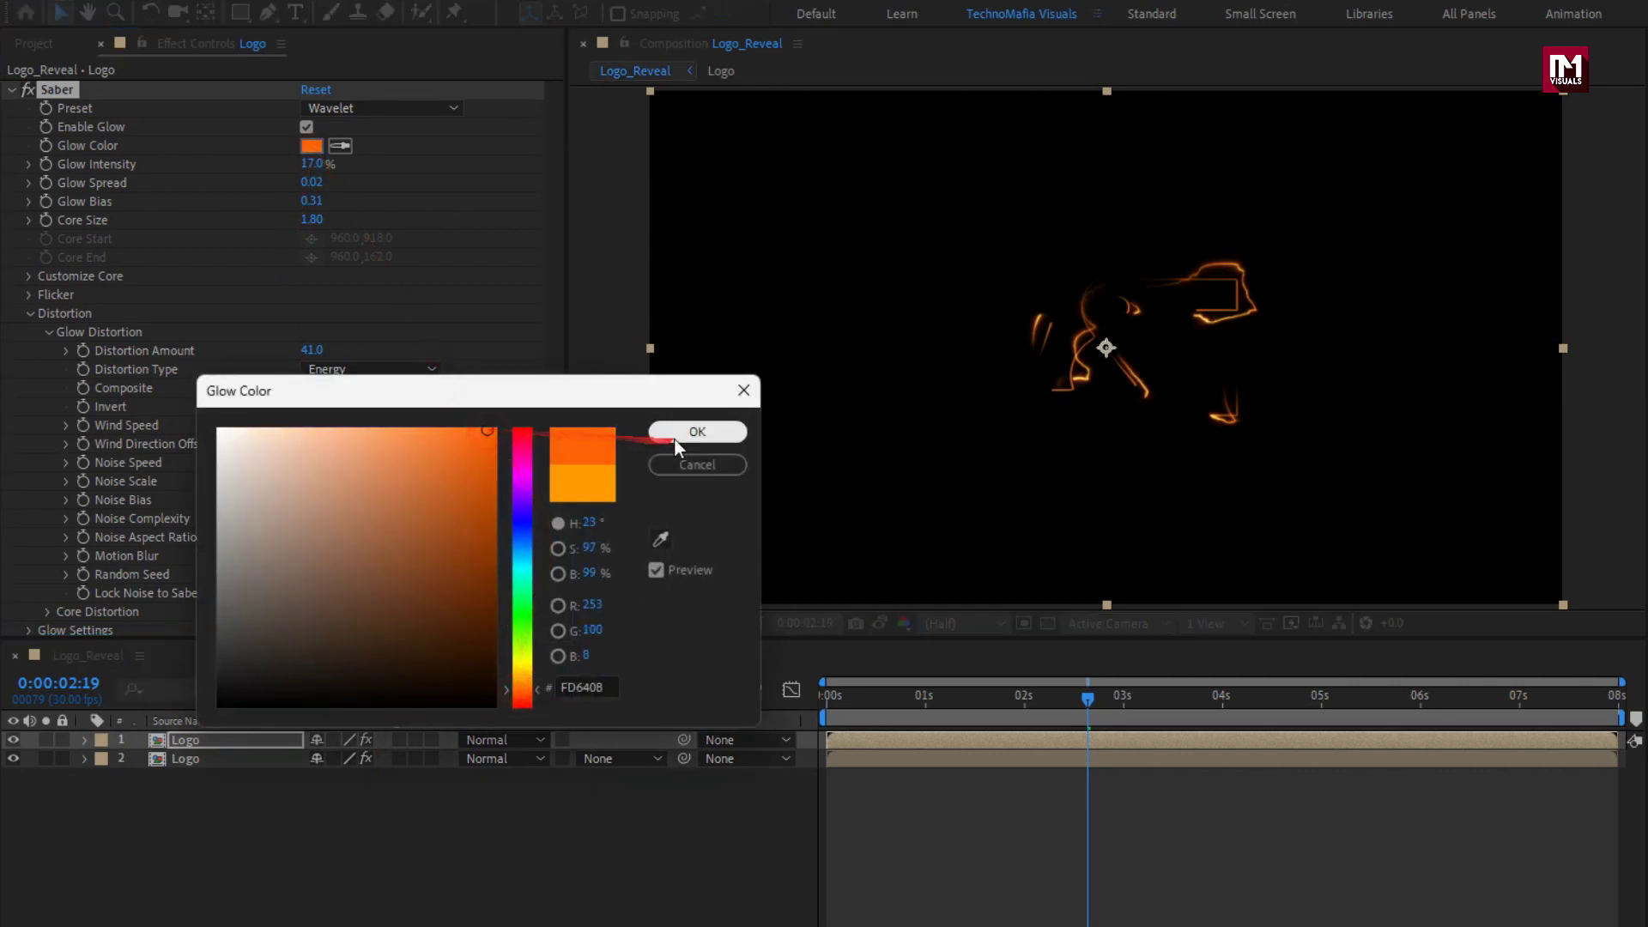
left_click(673, 435)
- Set the Wavelet Saber's Glow Intensity to 25% and its Glow Bias to 0.10
left_click(307, 163)
key("Return")
key("period")
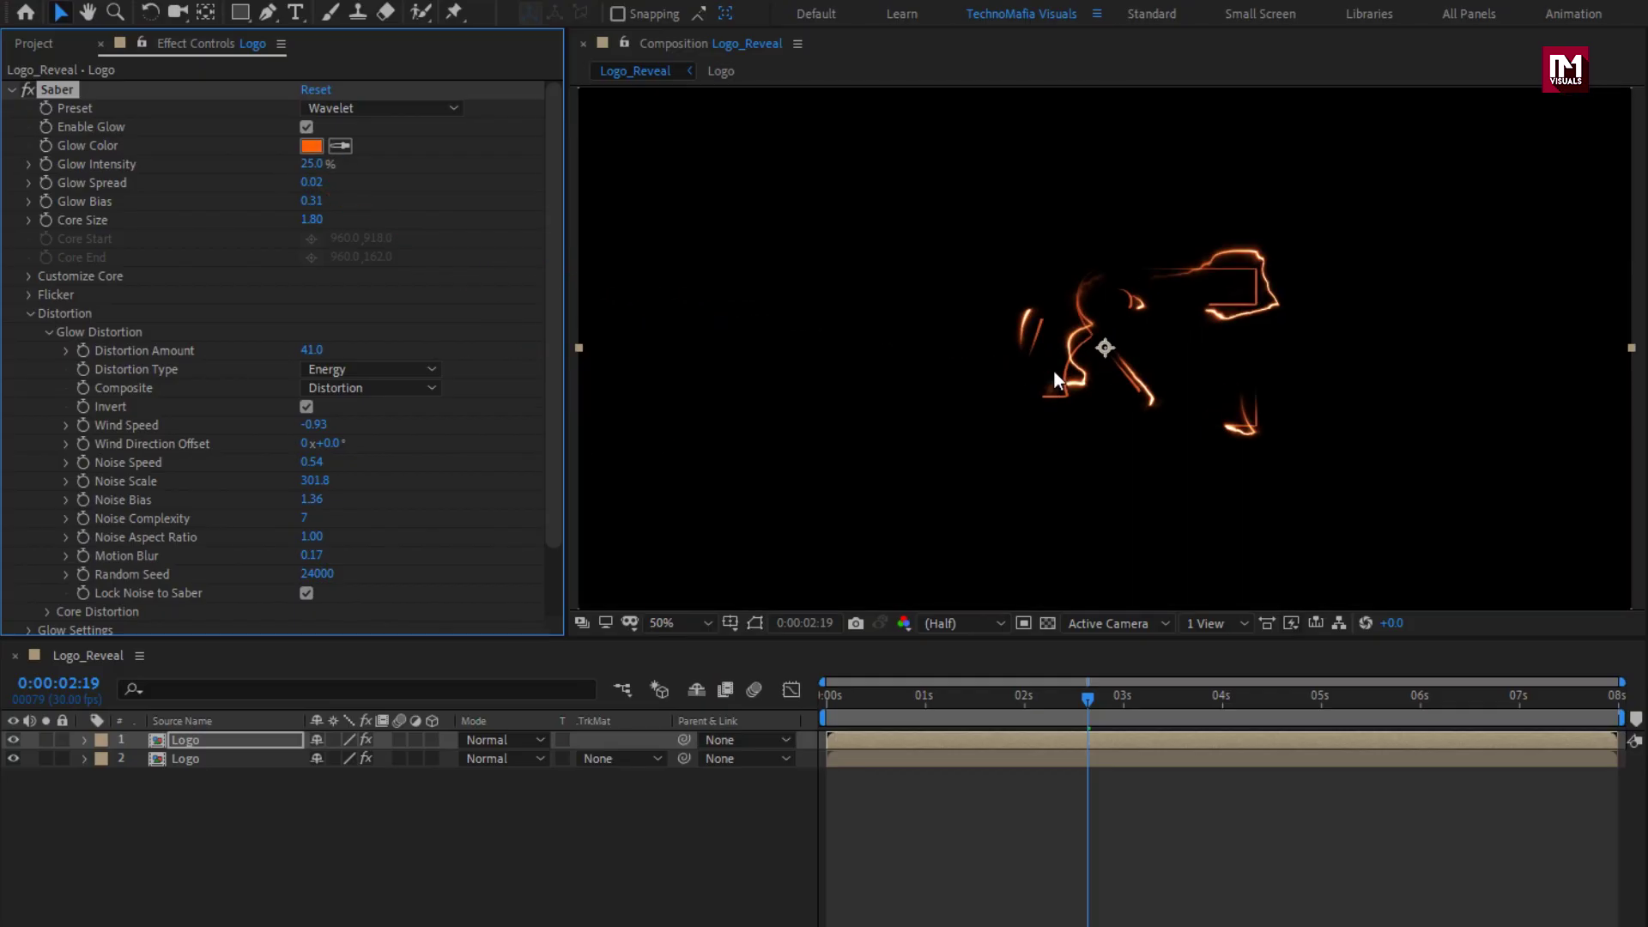
left_click(312, 202)
type("0.1")
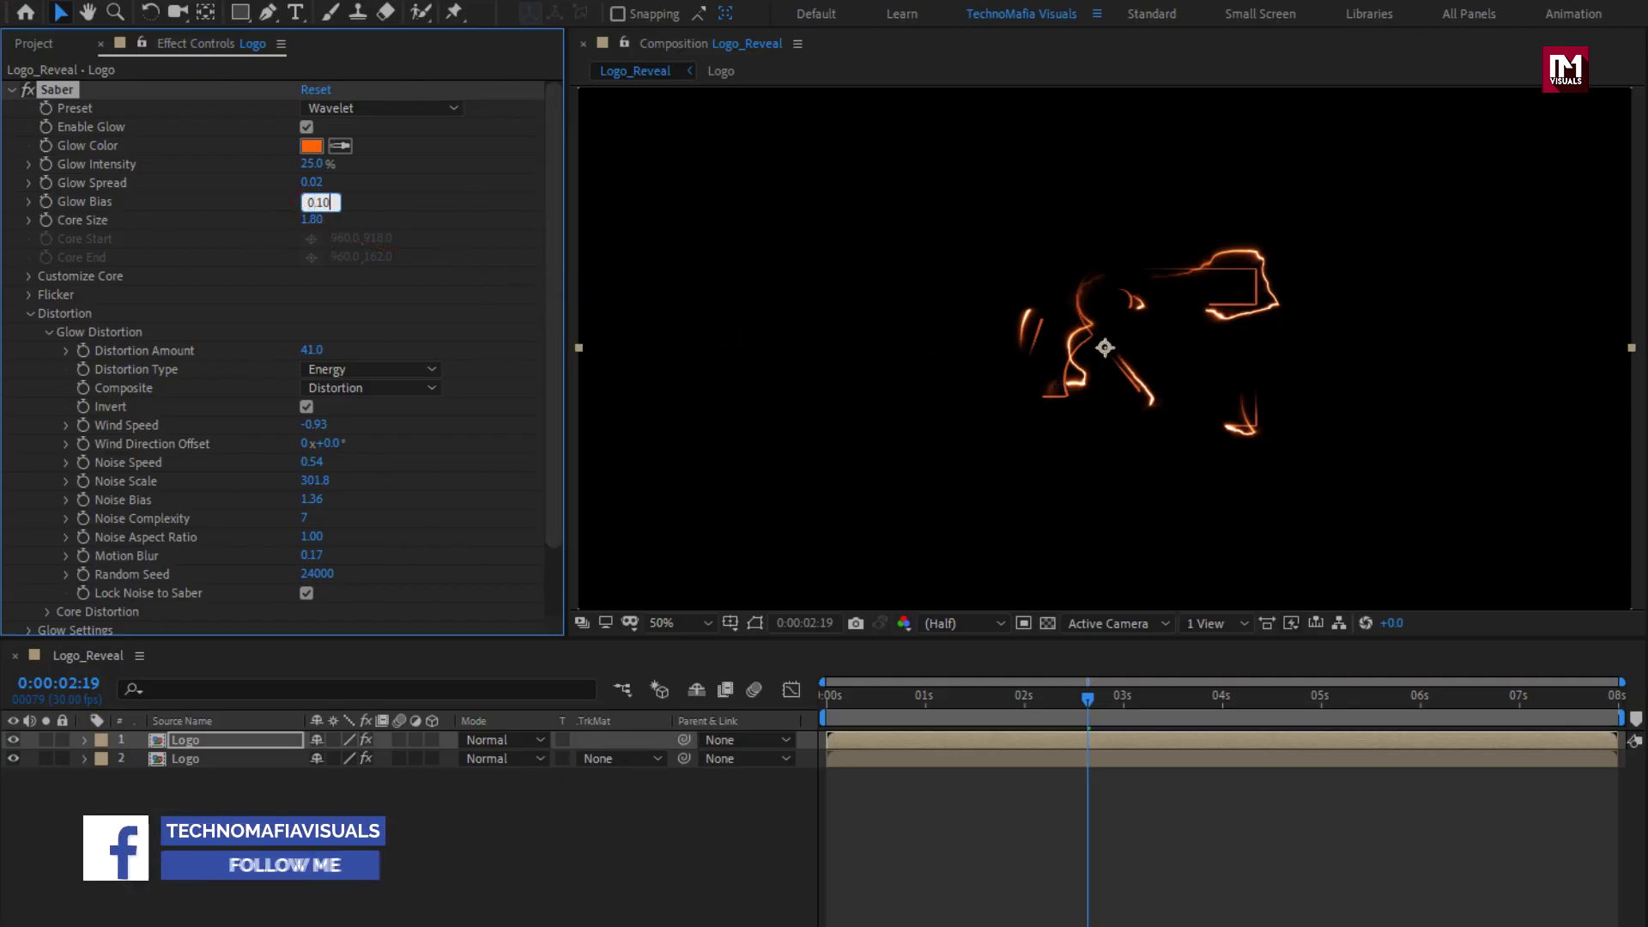
key("Return")
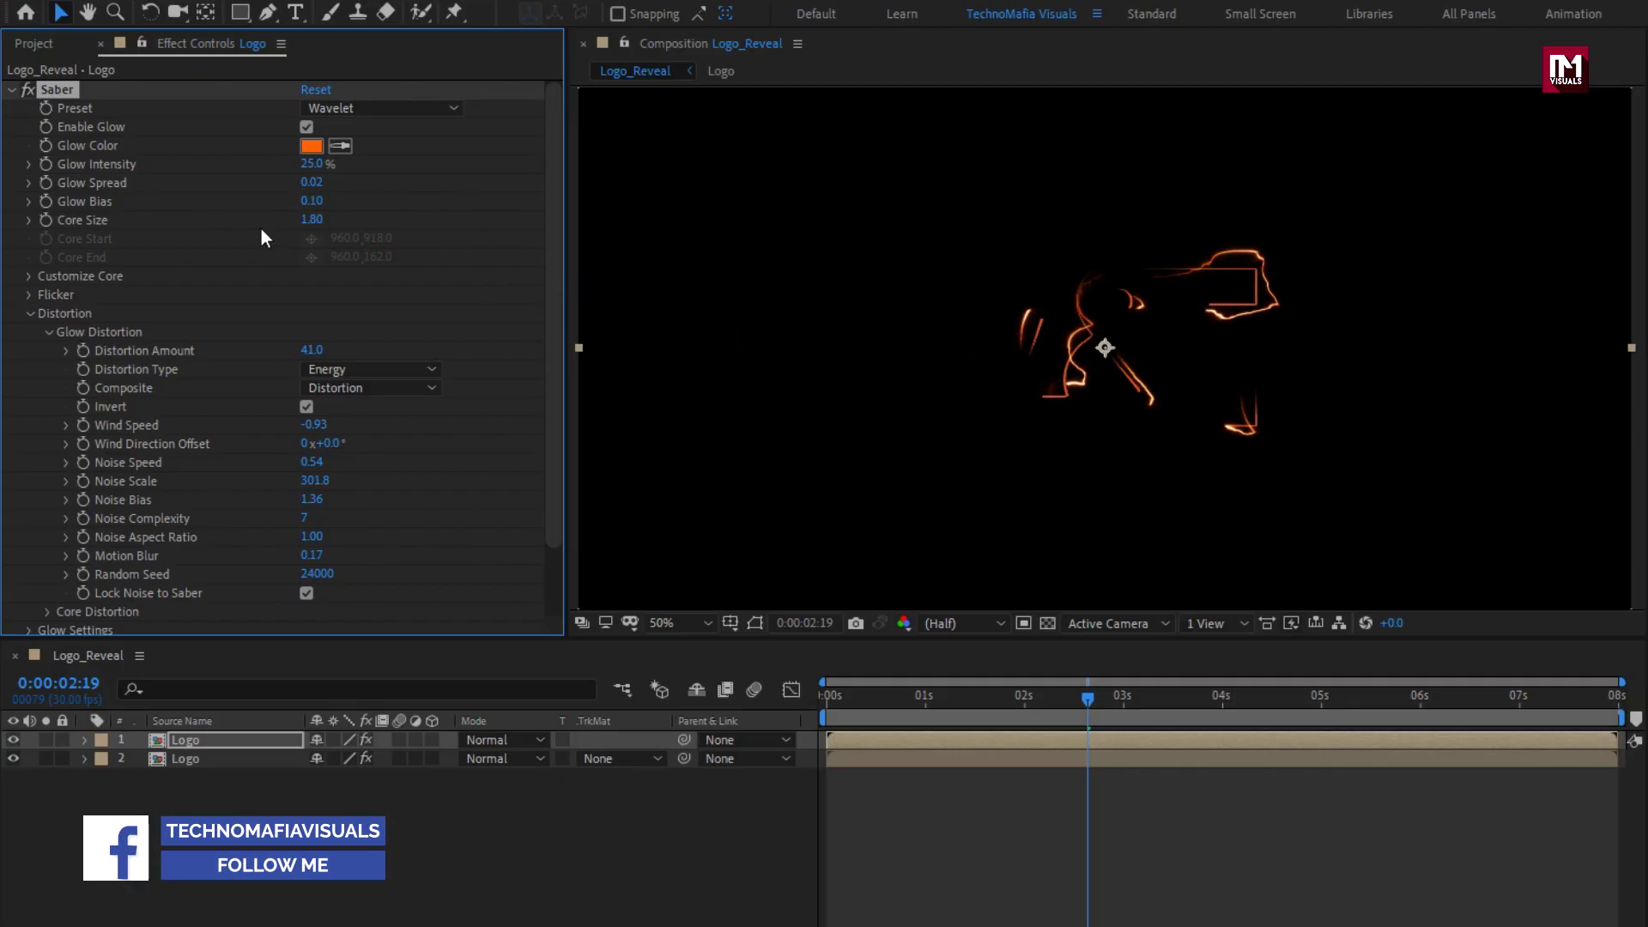
- Set the Wavelet Saber's Core Size to 1.00
left_click(312, 219)
type("1")
key("Return")
- Reveal the upper Logo layer's keyframes and set its Mask Evolution keyframe at 3 seconds to 0°
key("u")
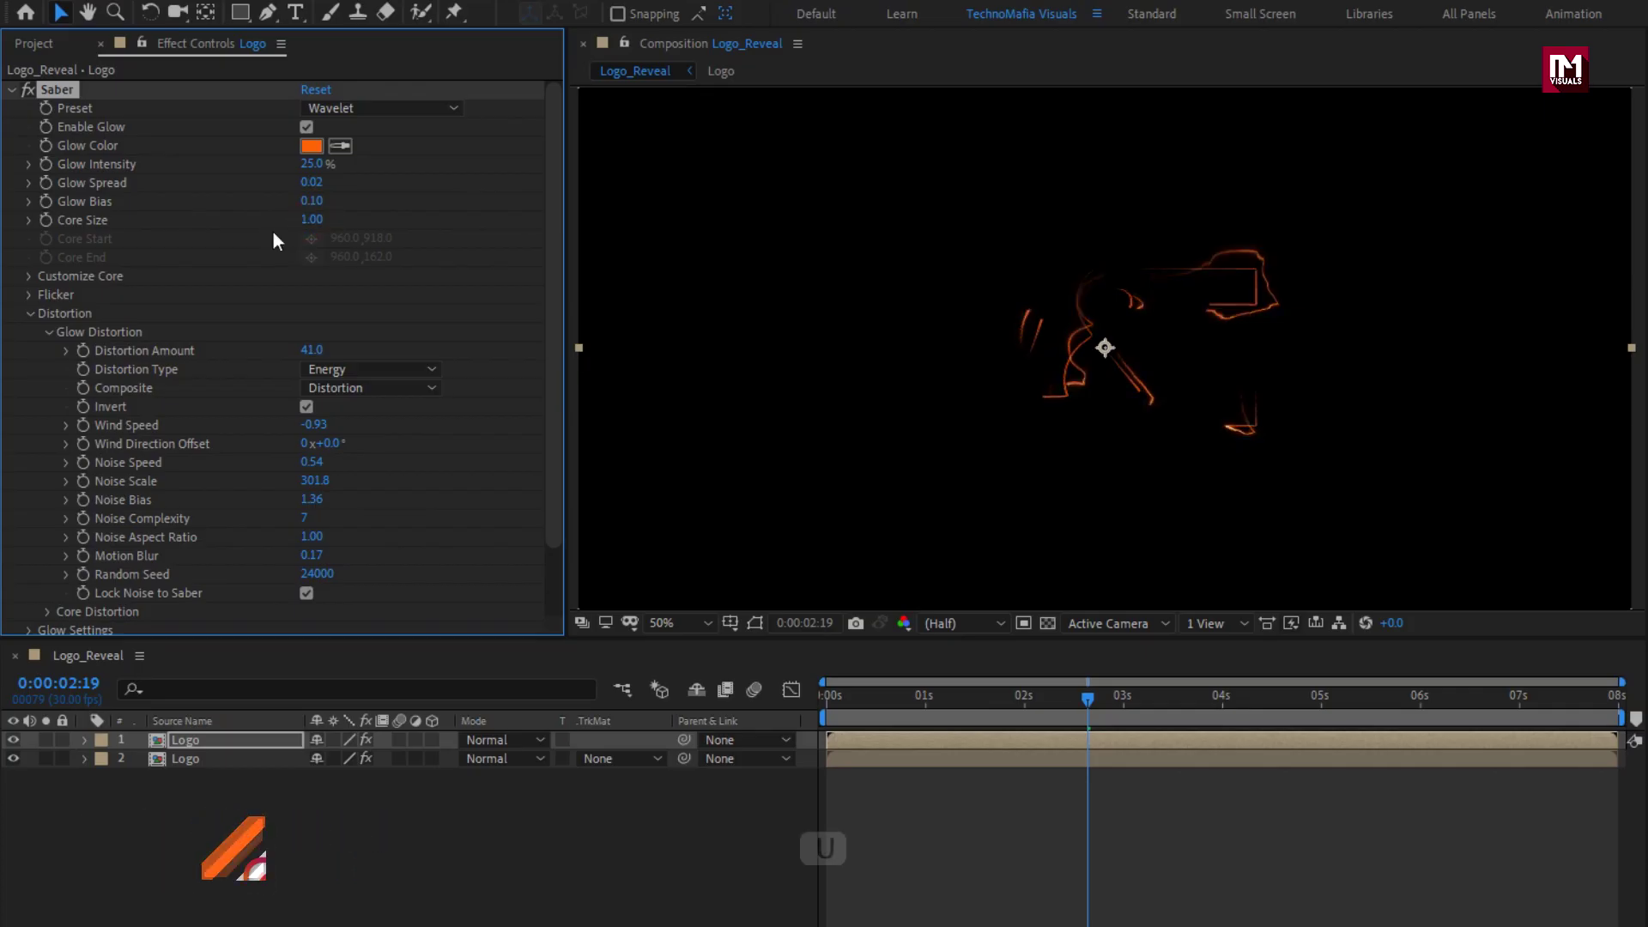
left_click(210, 745)
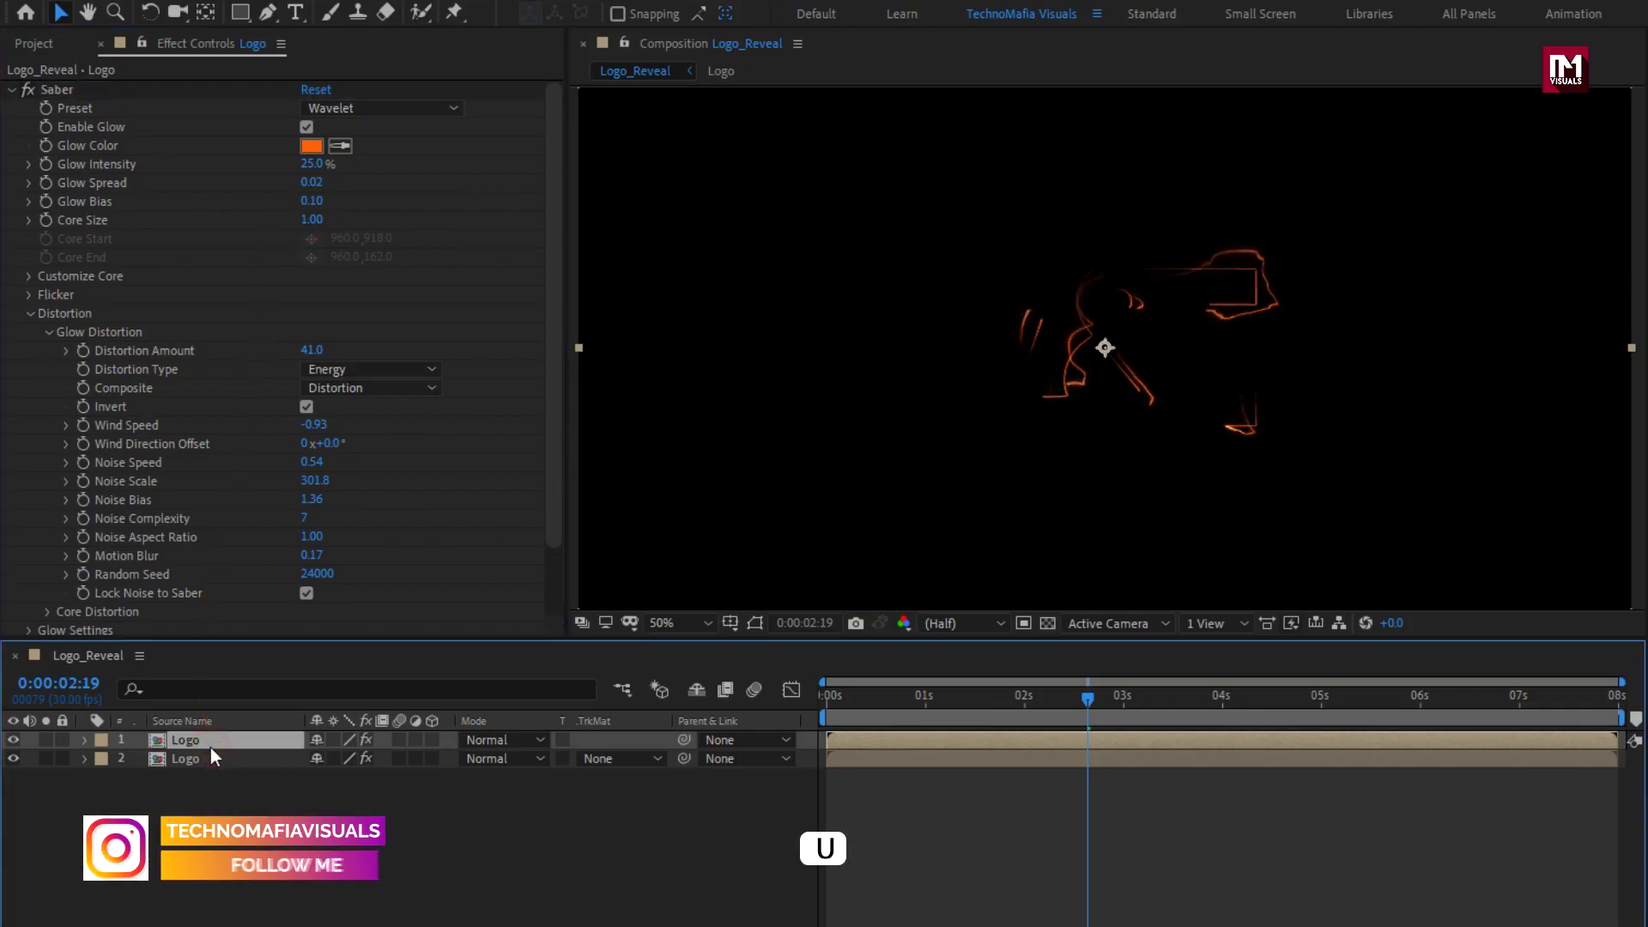
key("u")
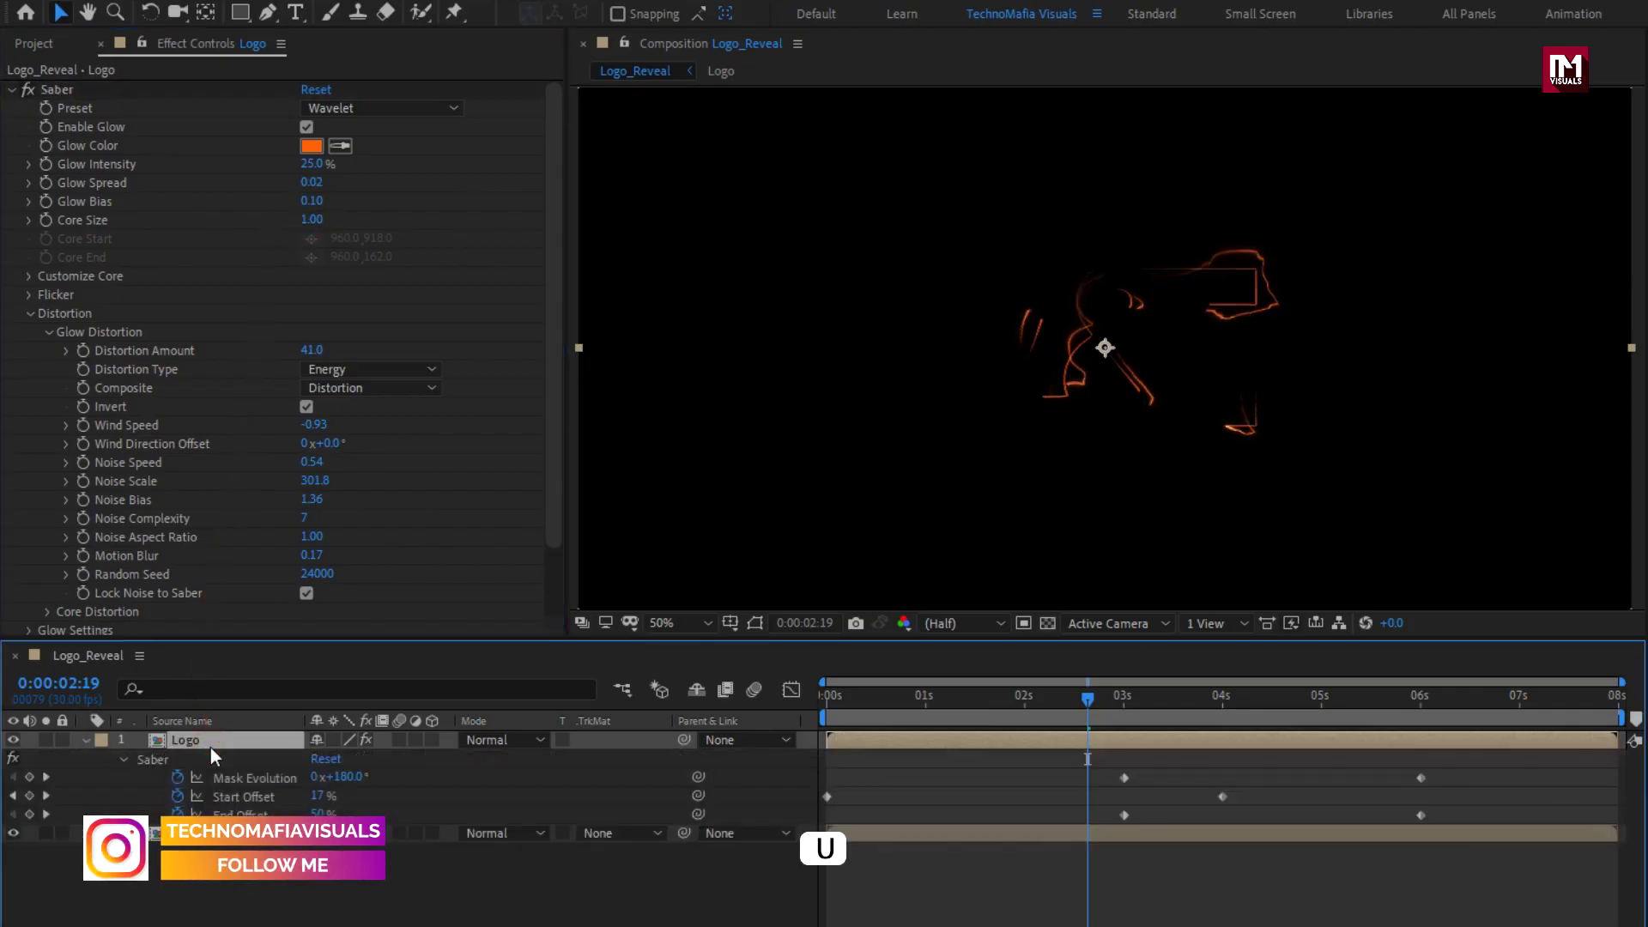
left_click(1124, 697)
left_click(343, 777)
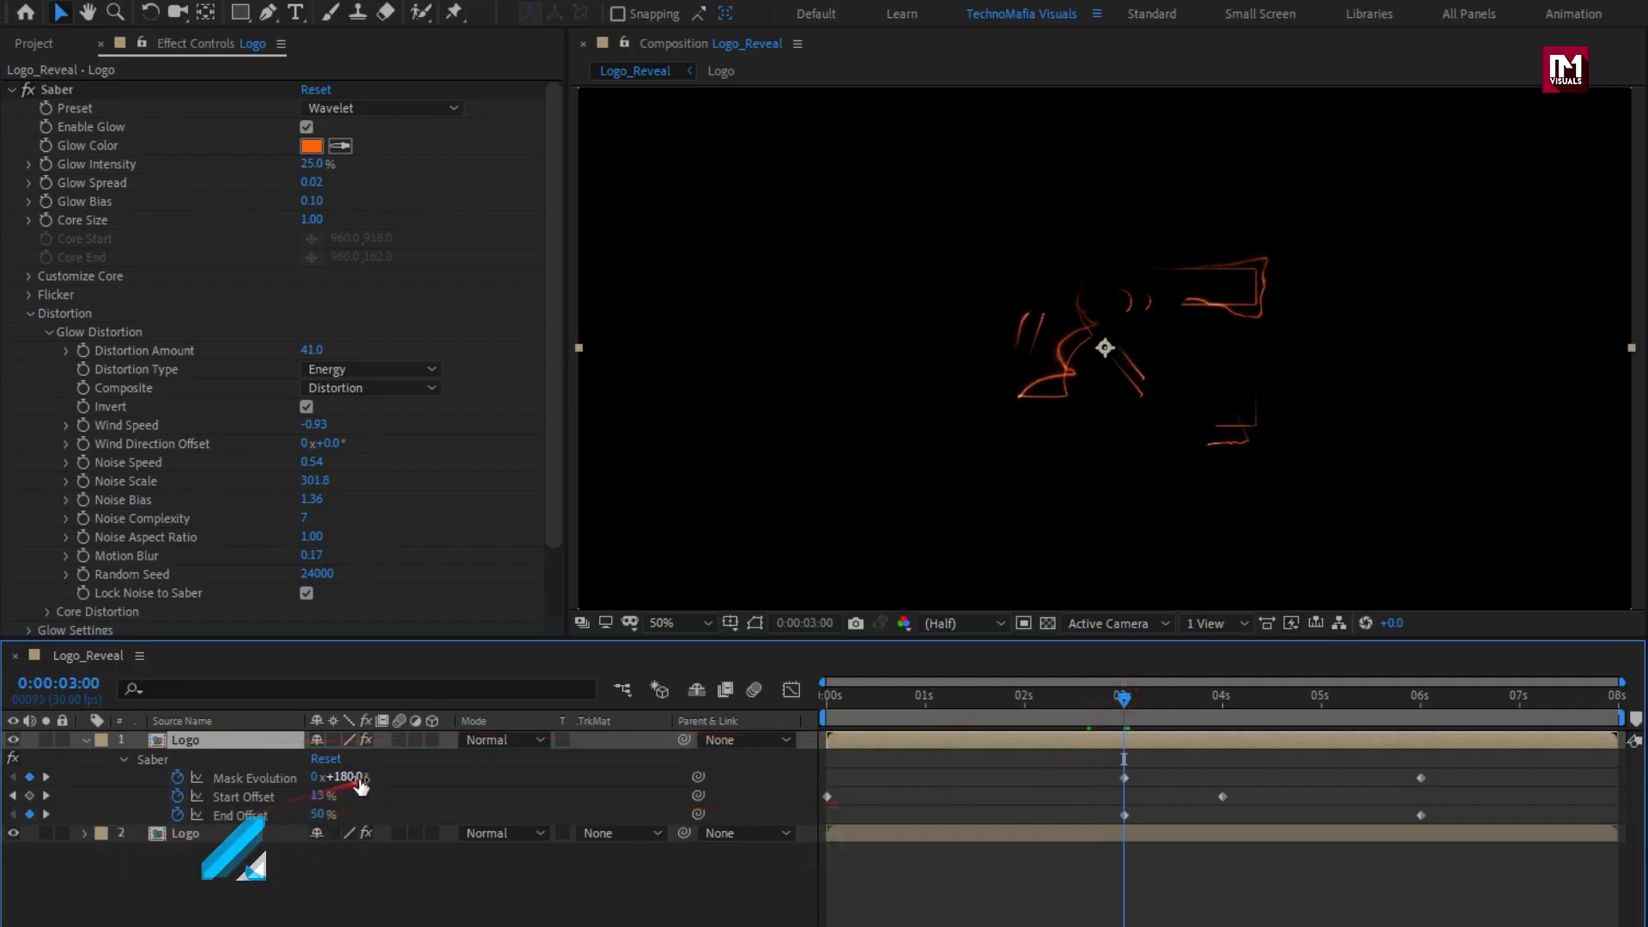
type("0")
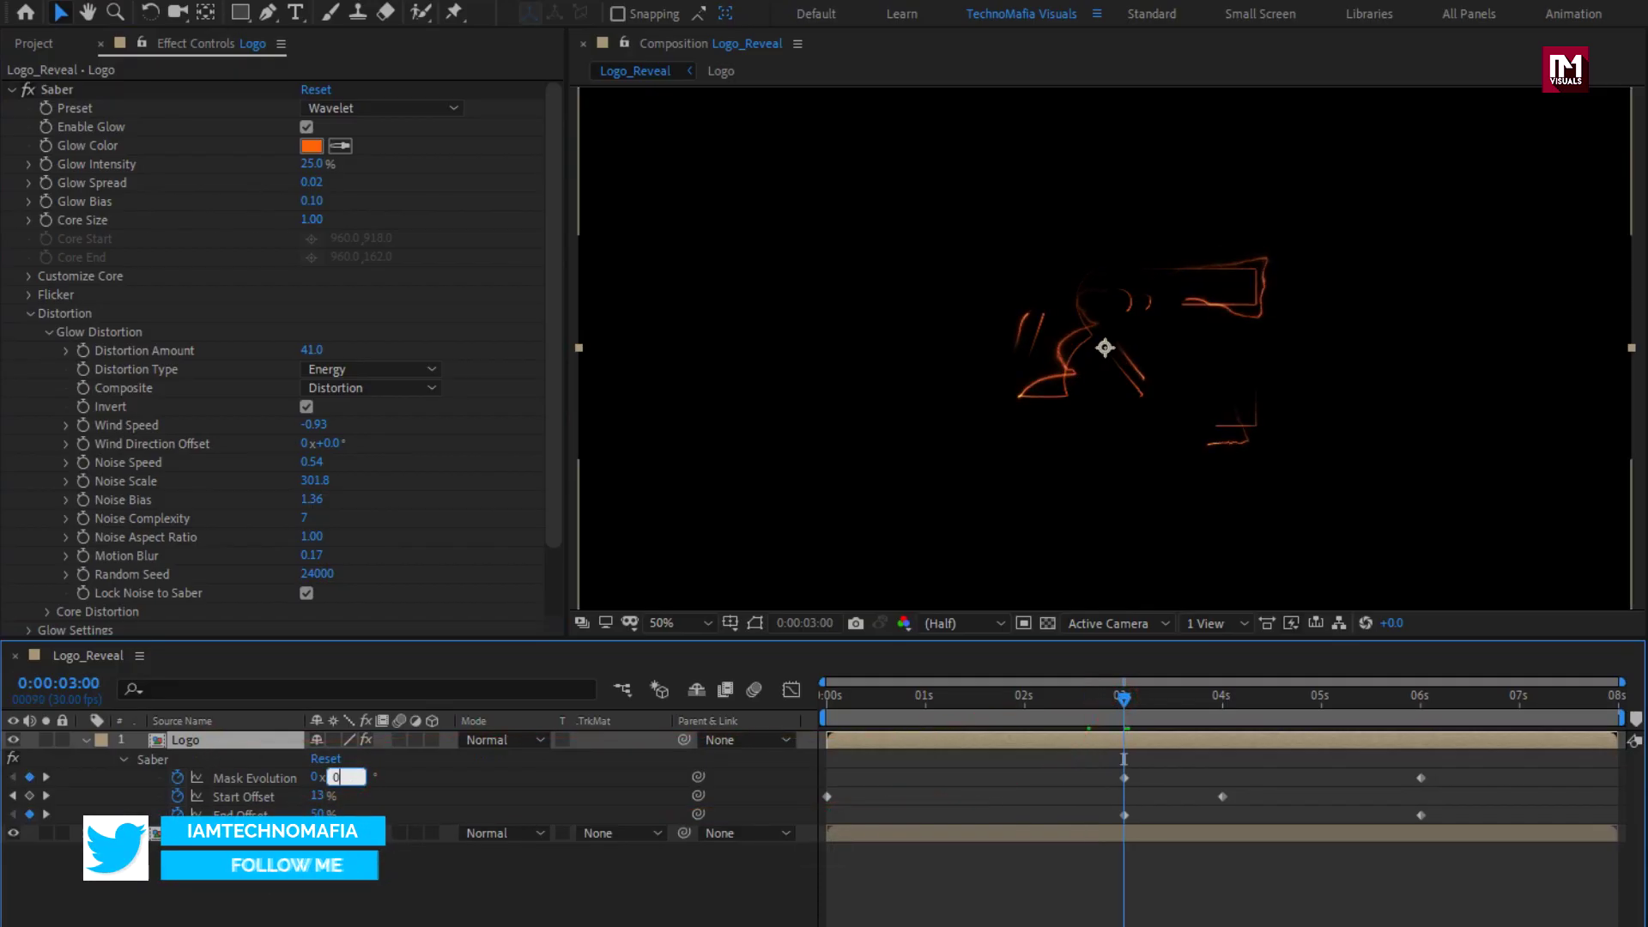
key("Return")
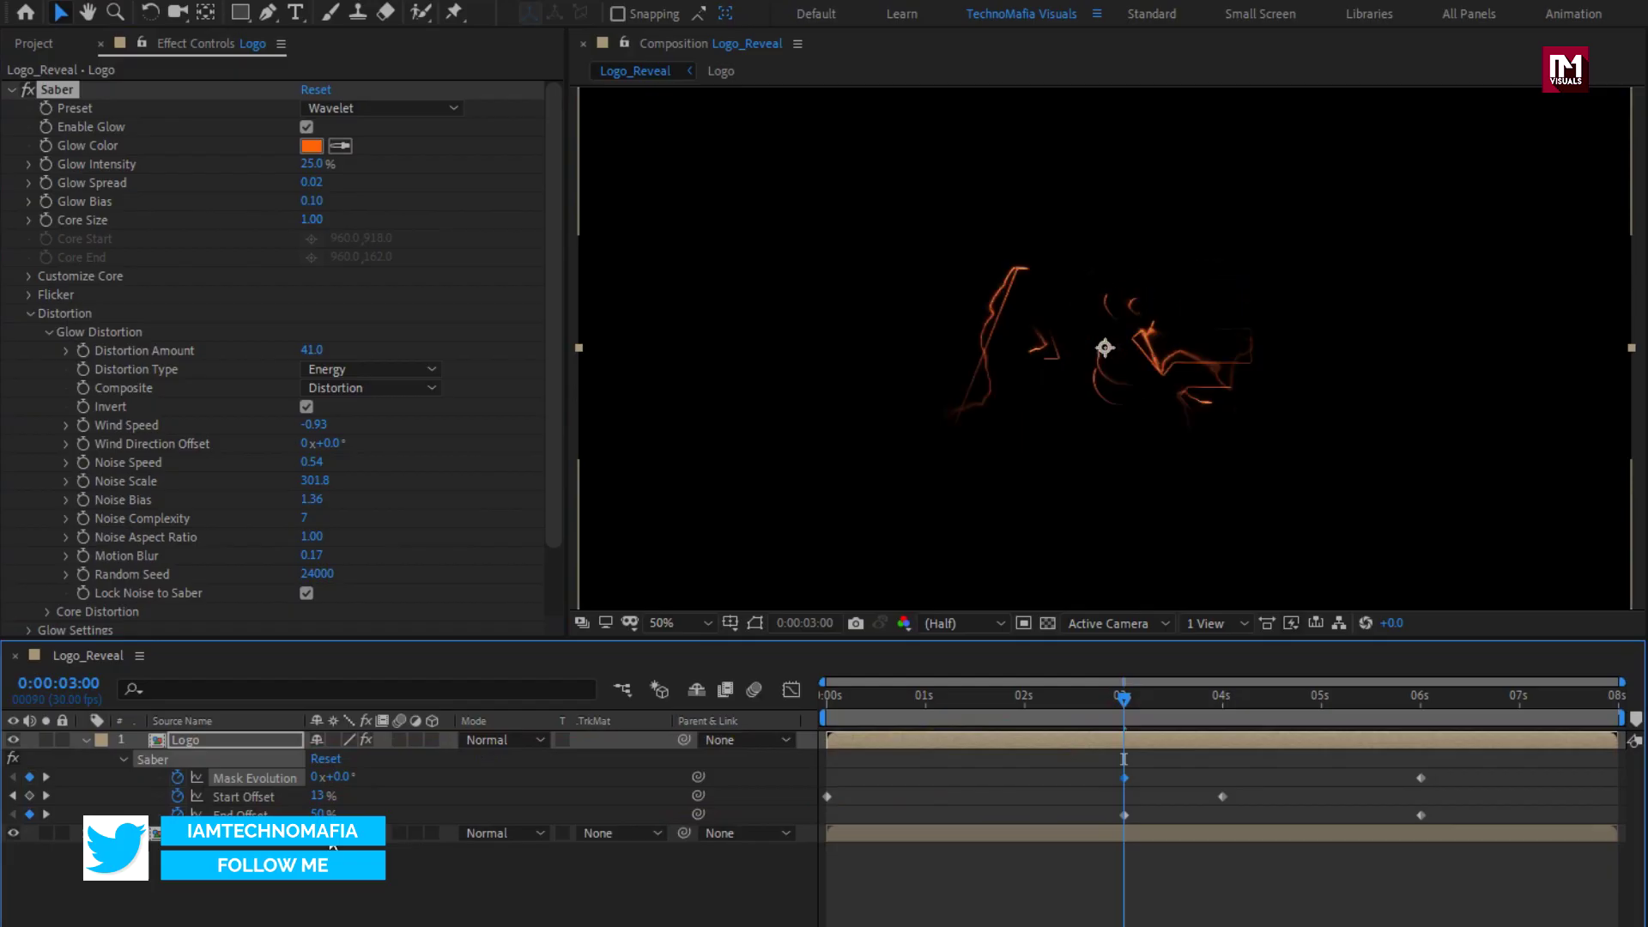
- Set the upper Logo layer's Mask Evolution keyframe at 6 seconds to -120°
left_click(46, 777)
left_click(1420, 778)
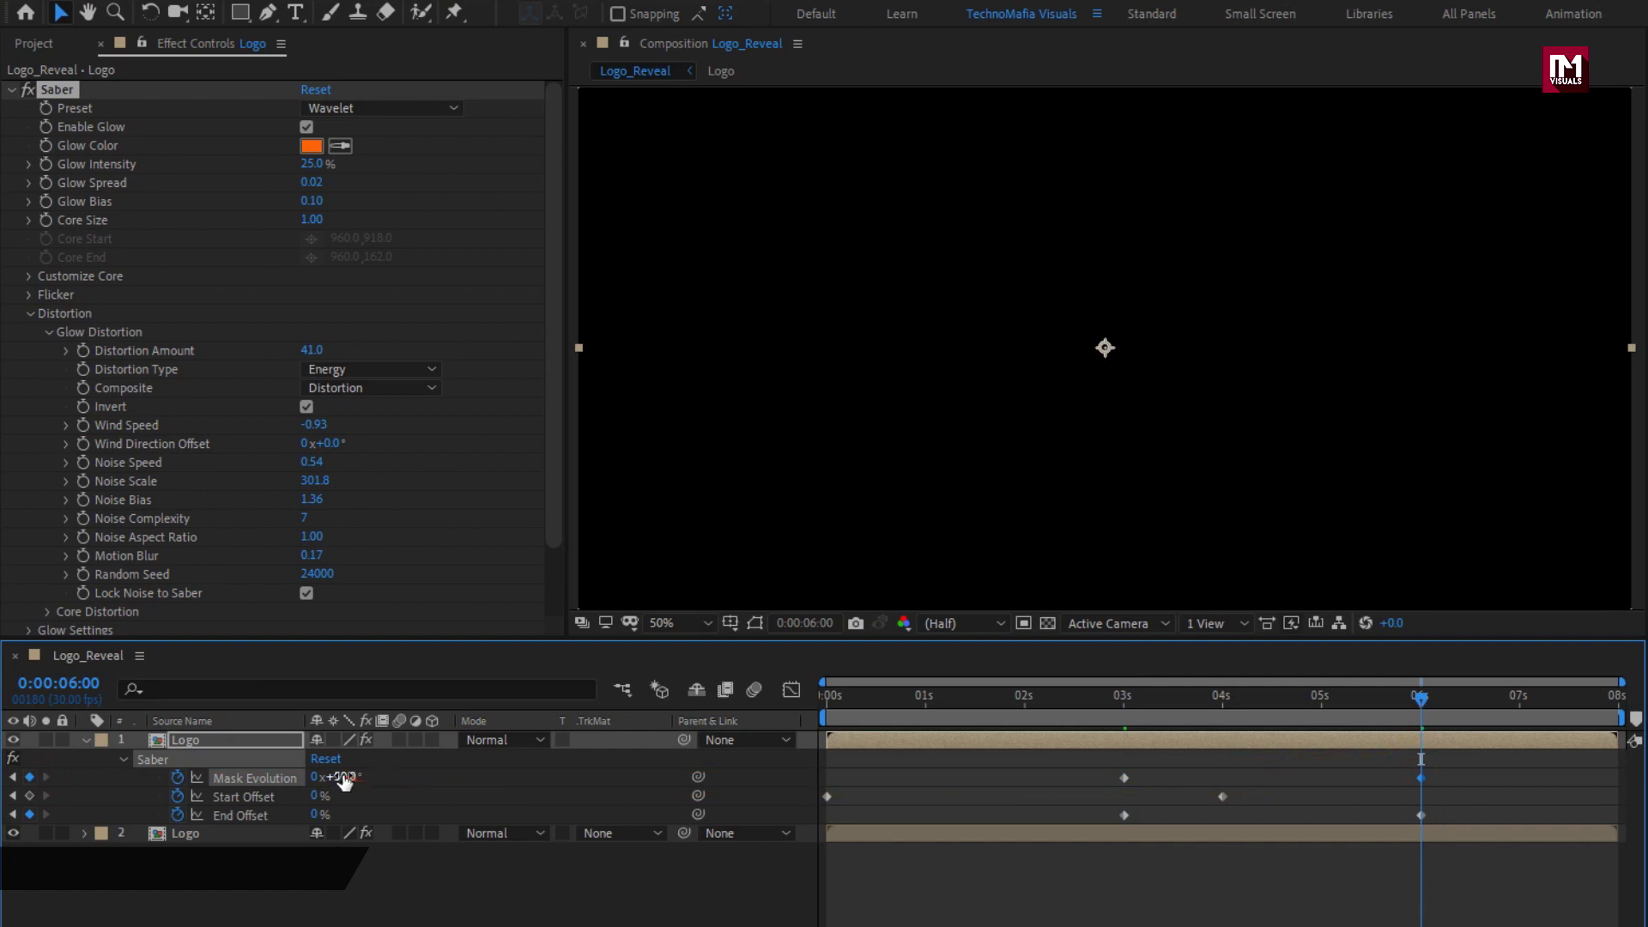
type("-120")
key("Return")
- Apply Easy Ease to the upper Logo layer's Start Offset keyframe at 4 seconds
mouse_move(931, 704)
left_mouse_down()
mouse_move(910, 700)
mouse_move(1332, 706)
mouse_move(821, 693)
left_mouse_up()
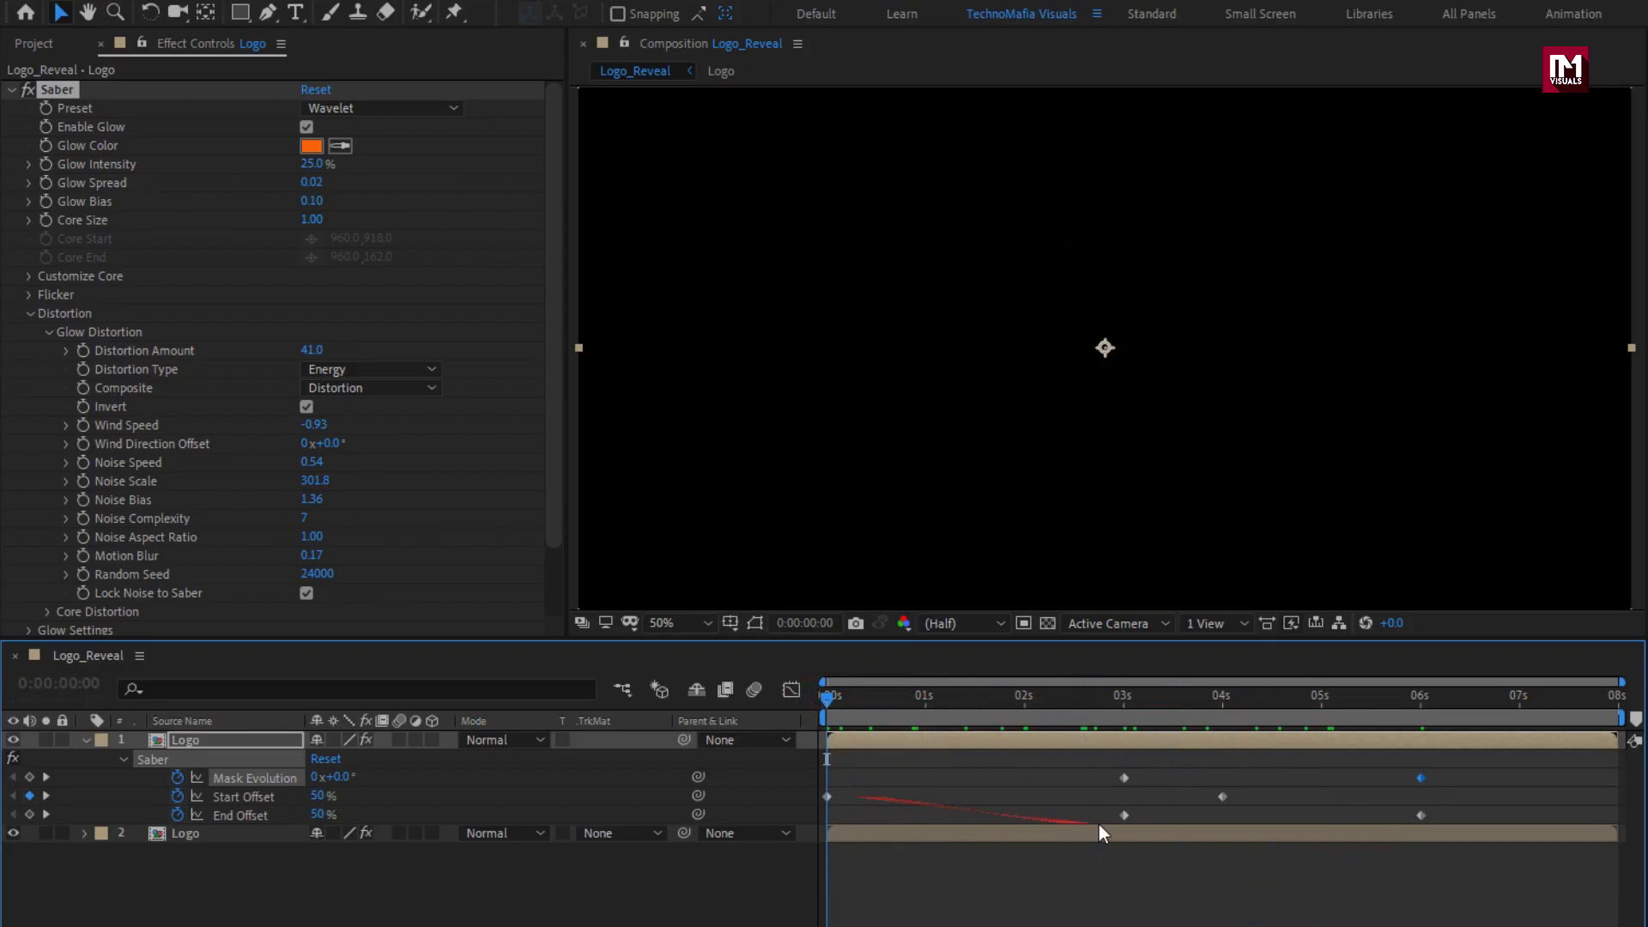
left_click(1222, 796)
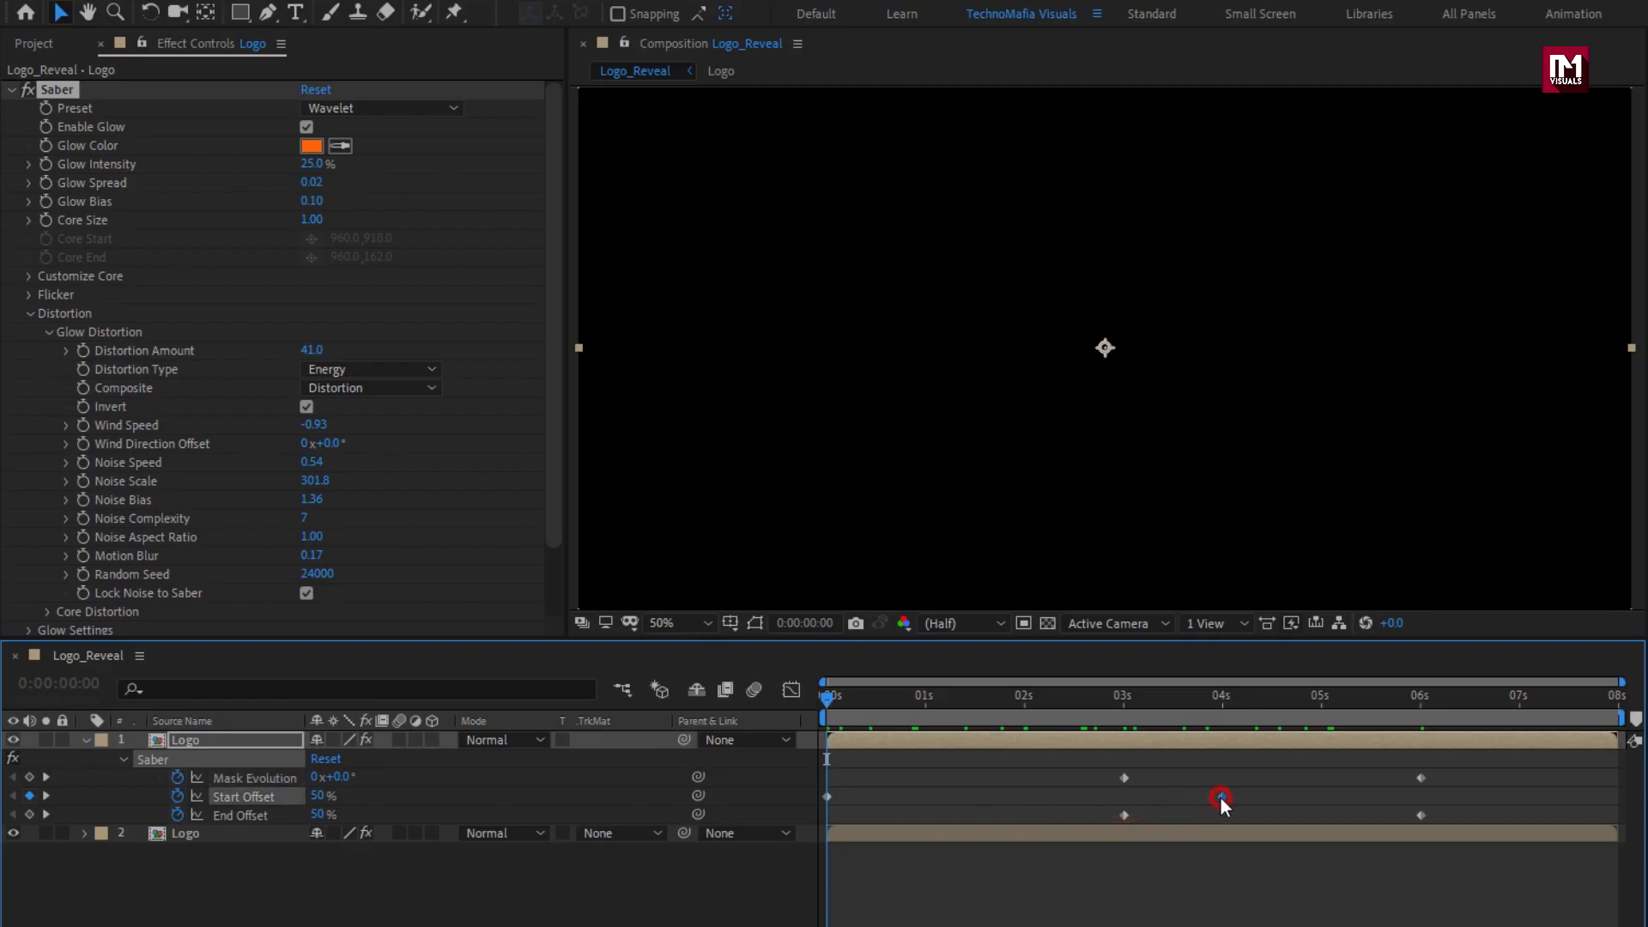
right_click(1219, 796)
mouse_move(1243, 788)
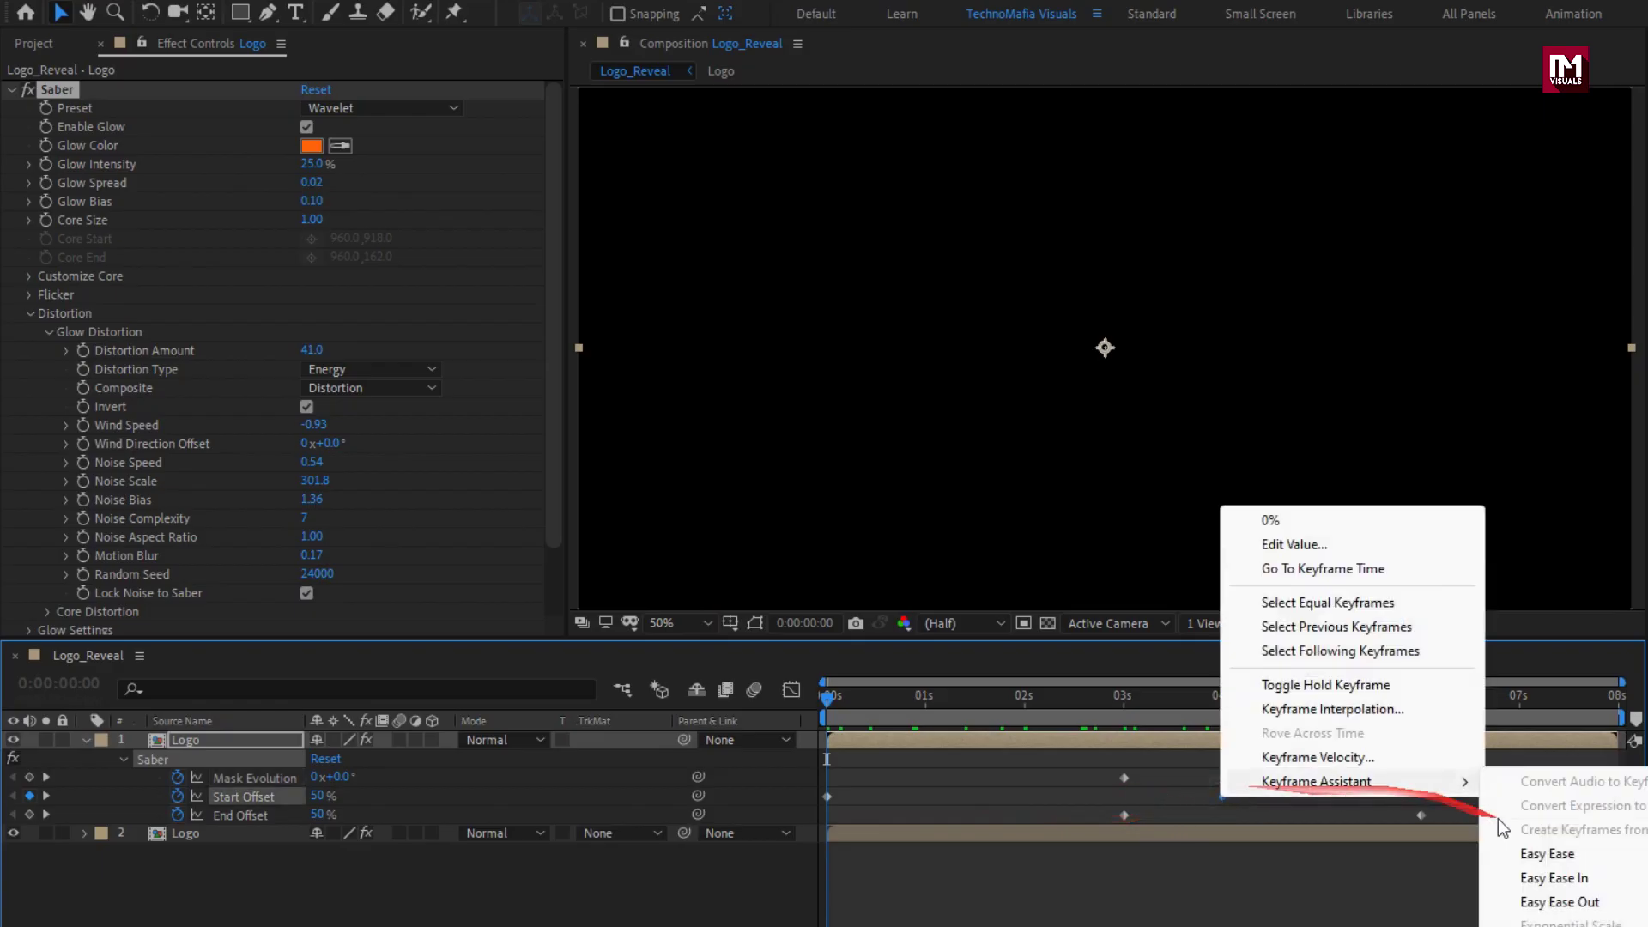
left_click(1523, 854)
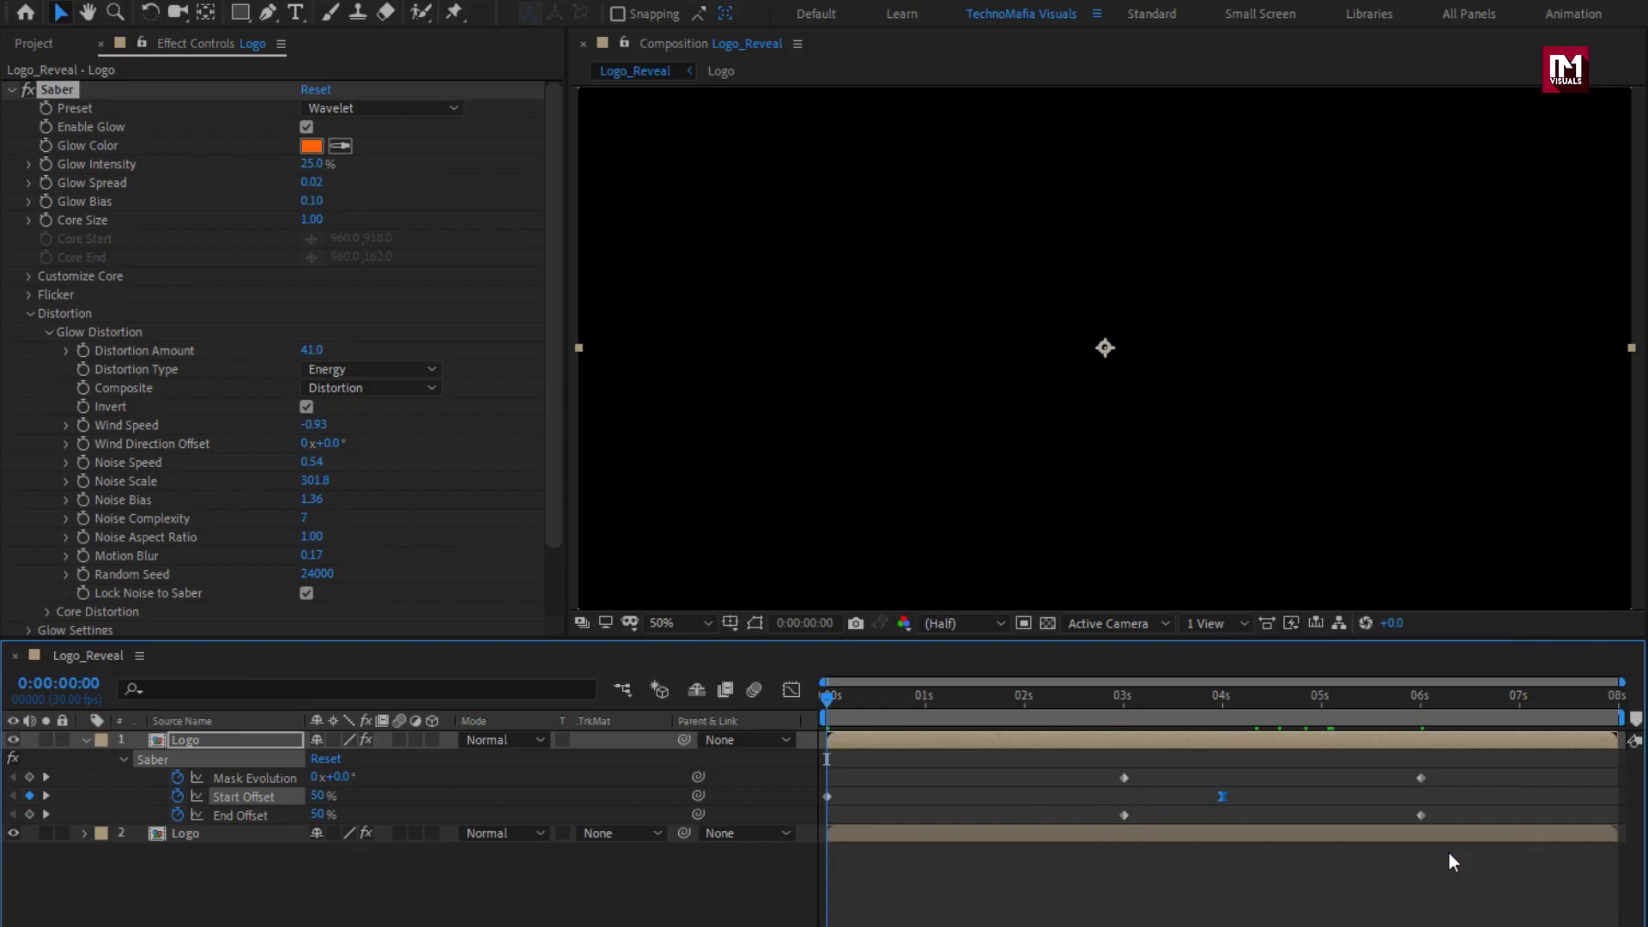
- Lengthen the incoming ease of the 4-second Start Offset keyframe in the speed graph, extending its handle back to about 2.3 seconds
left_click(791, 690)
left_click(1029, 695)
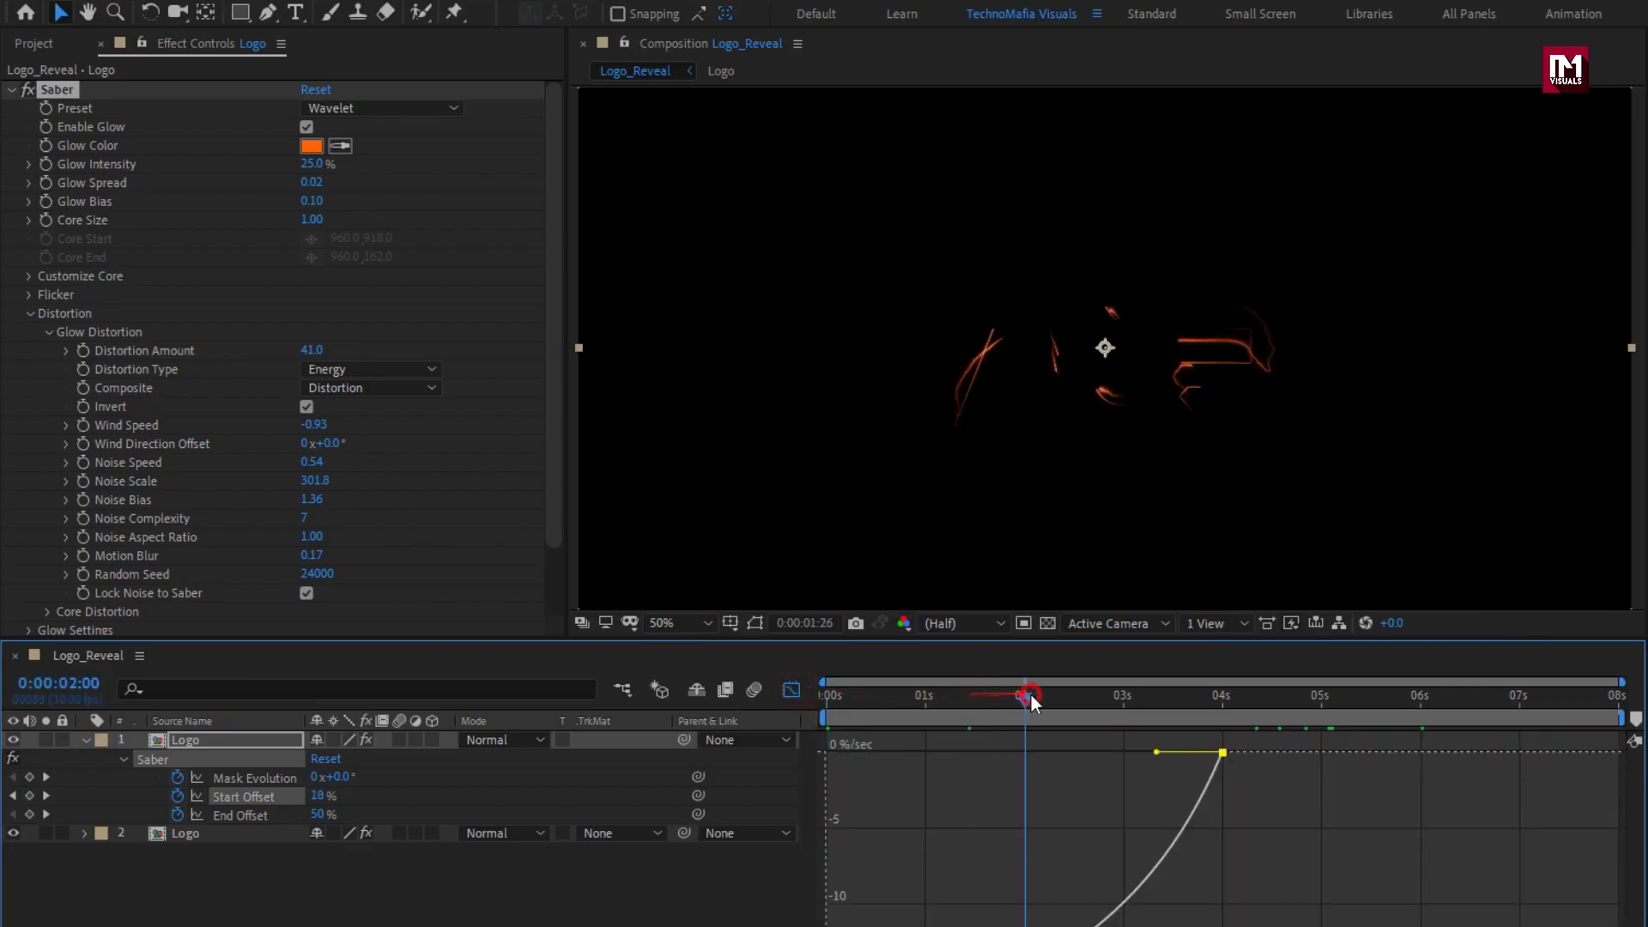
left_click_drag(1155, 753, 1054, 752)
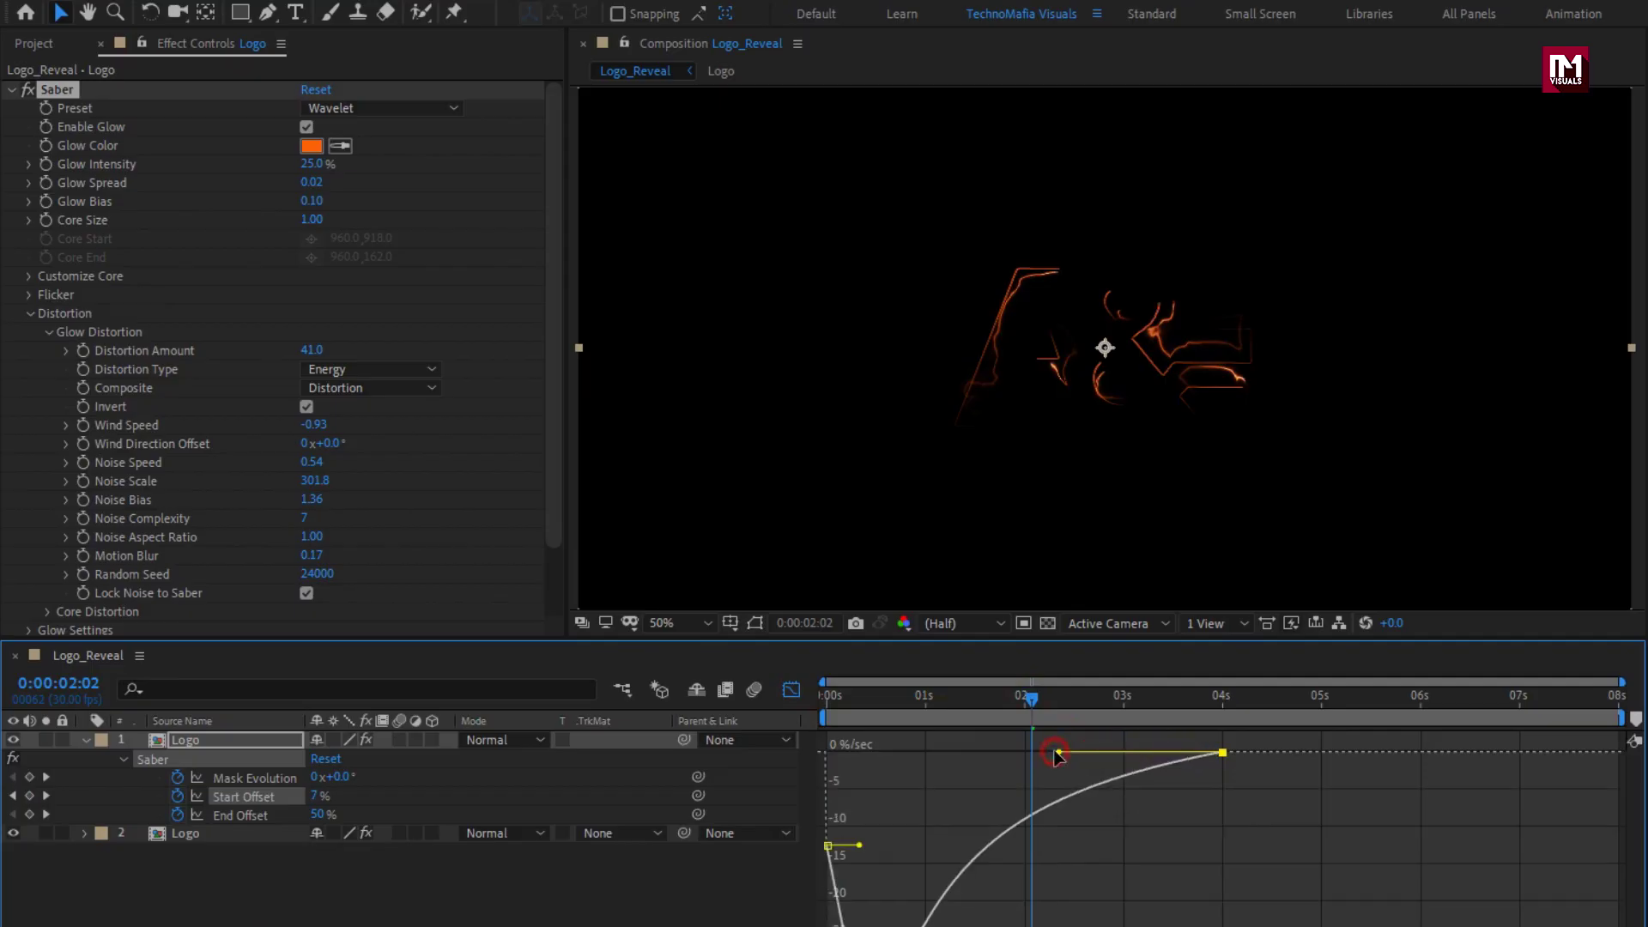
left_click(796, 692)
- Set the Wavelet Saber's Glow Distortion Amount to 15
left_click(29, 313)
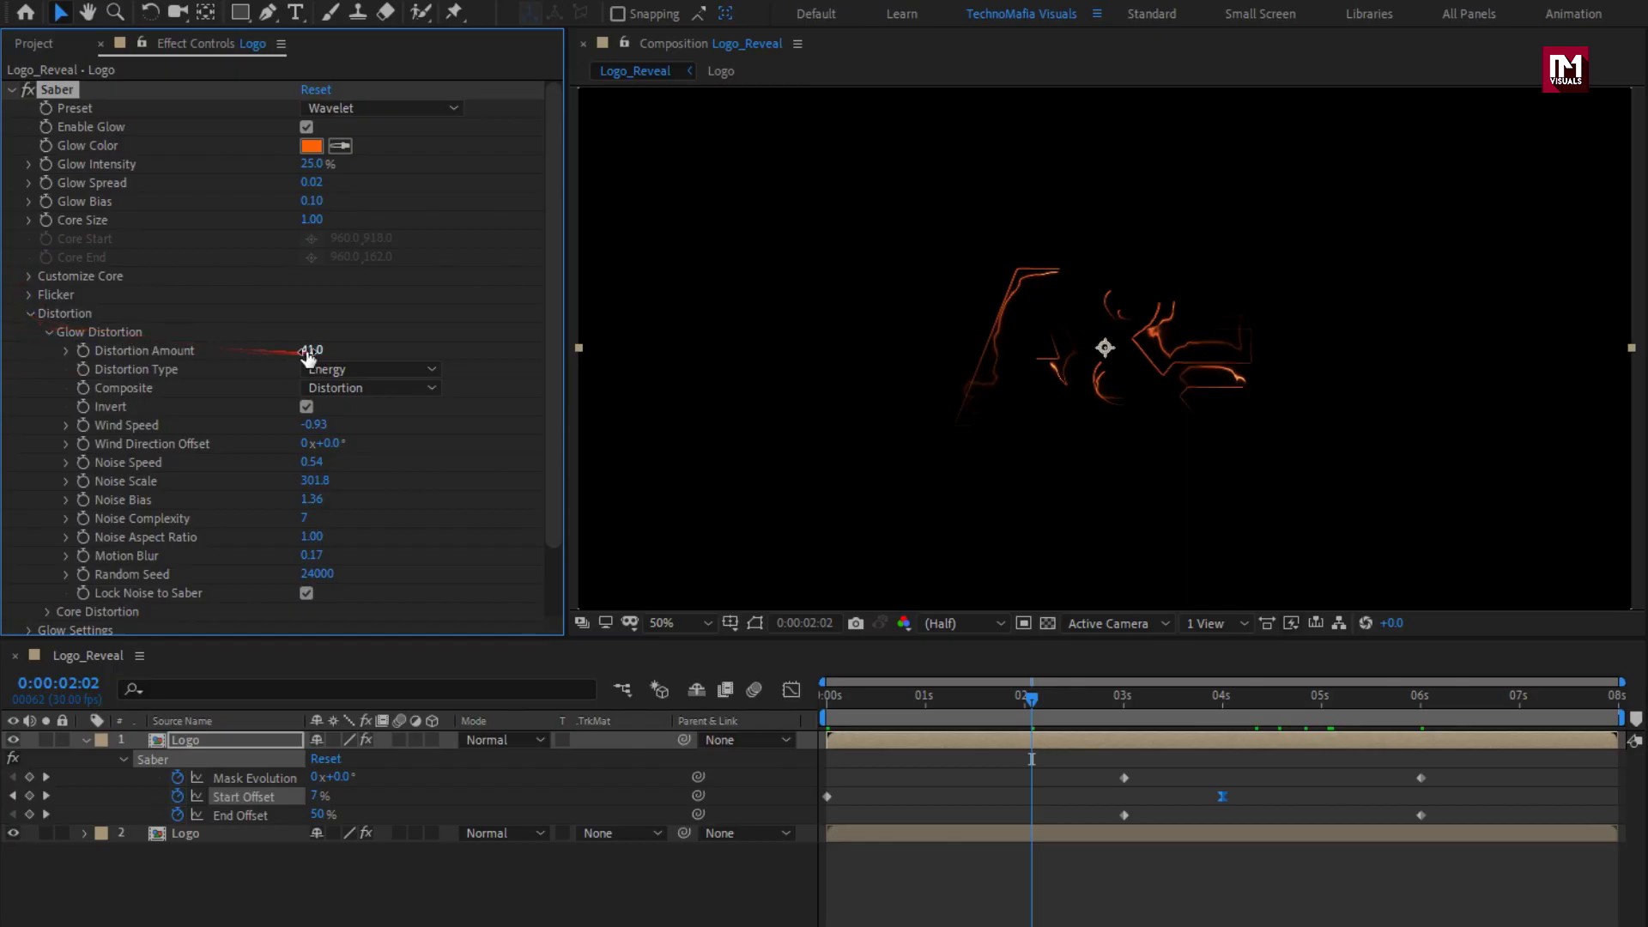
type("15")
key("Return")
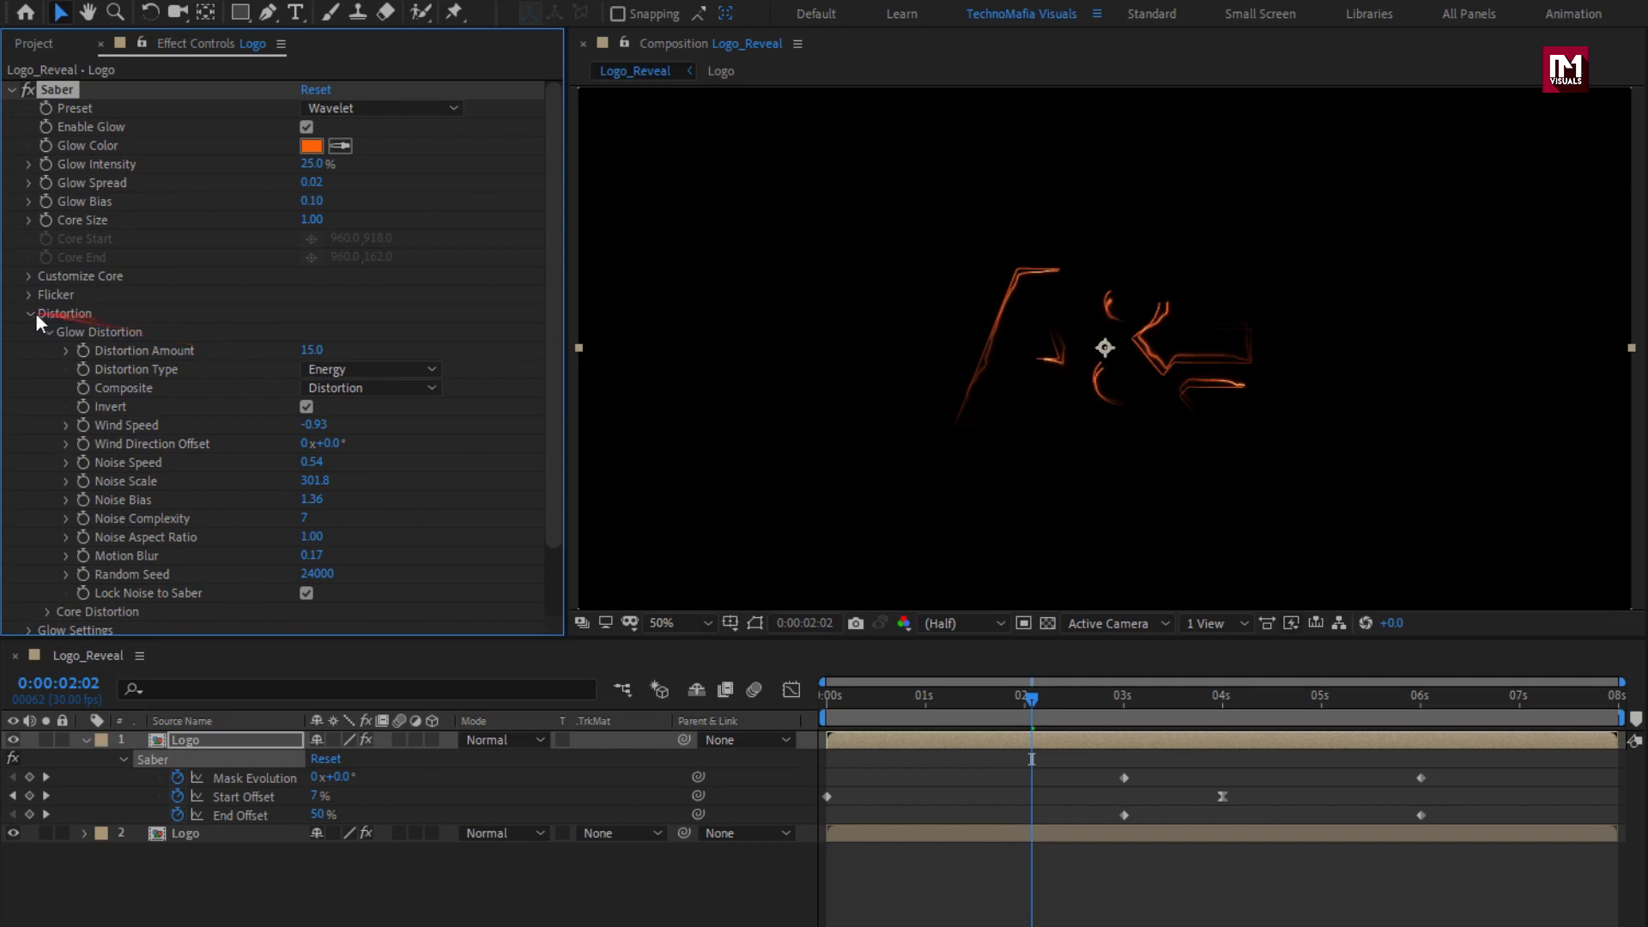
- Set the Wavelet Saber's Composite Settings to Transparent in its Render Settings and check the reveal at several times
left_click(30, 314)
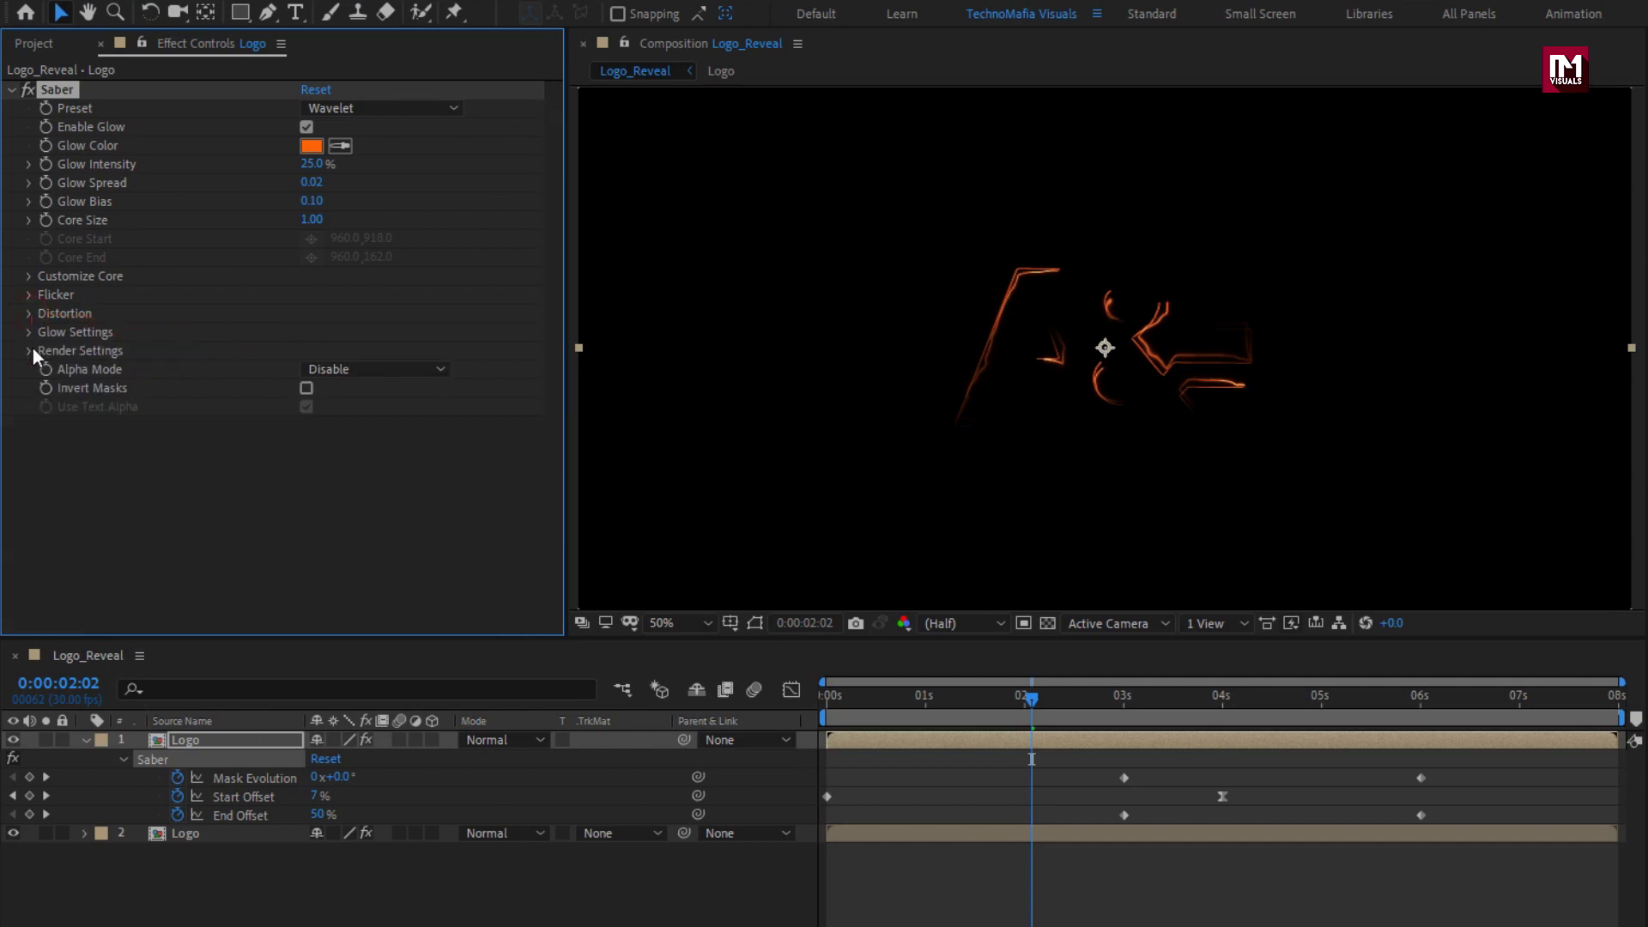
left_click(31, 351)
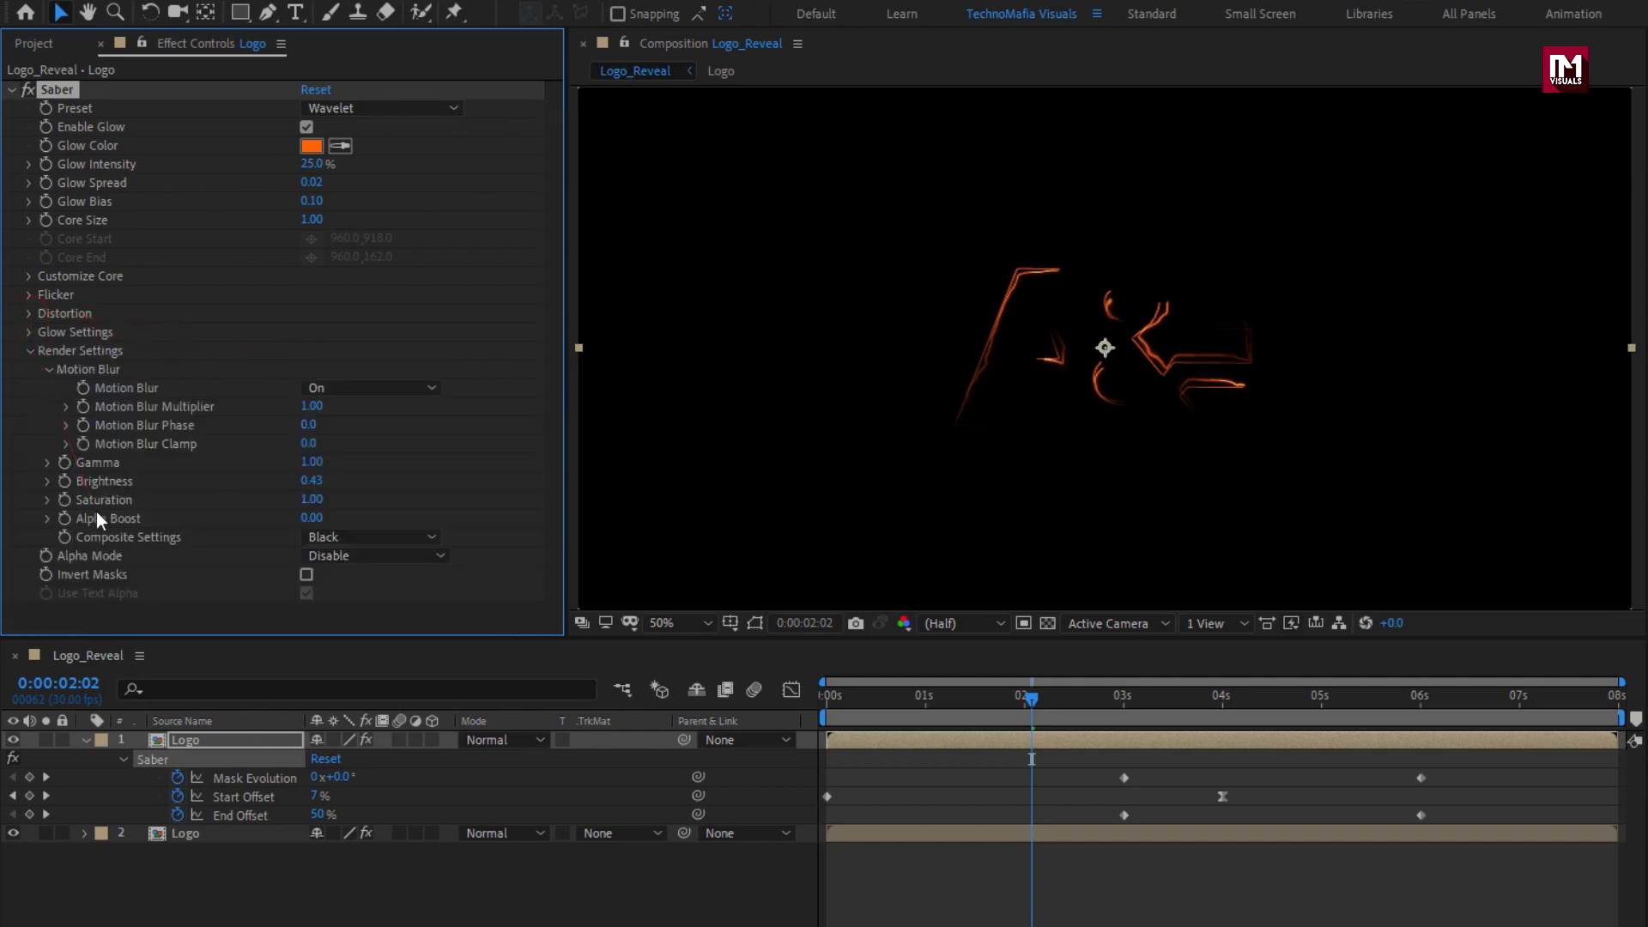
left_click(394, 534)
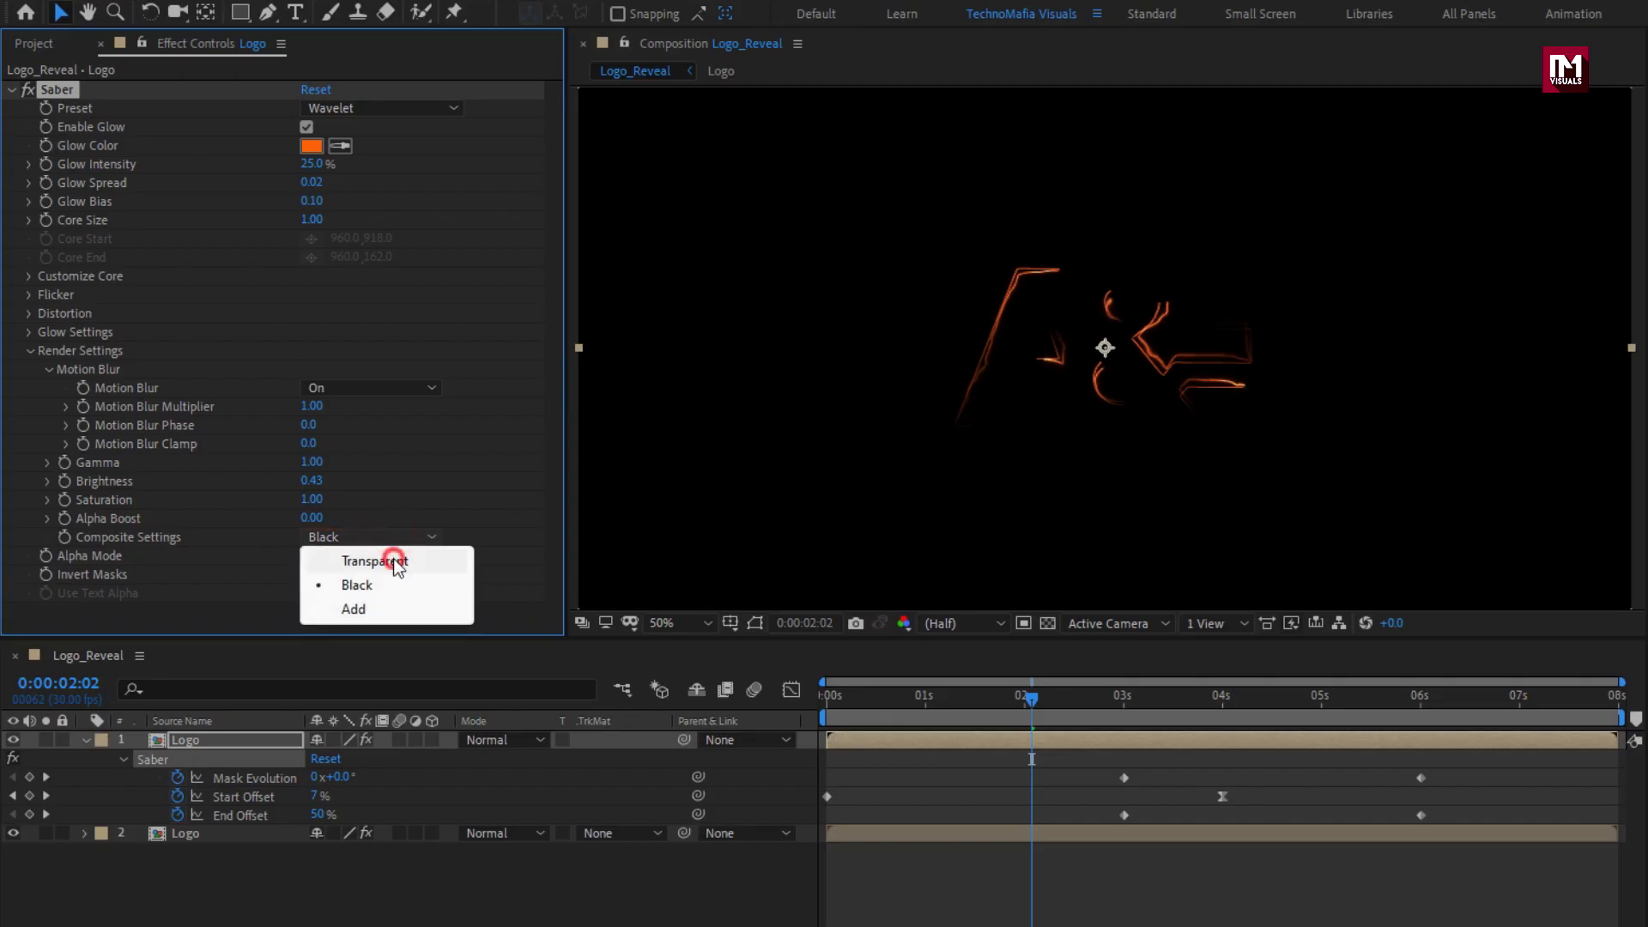
left_click(396, 561)
left_click_drag(850, 697, 1269, 700)
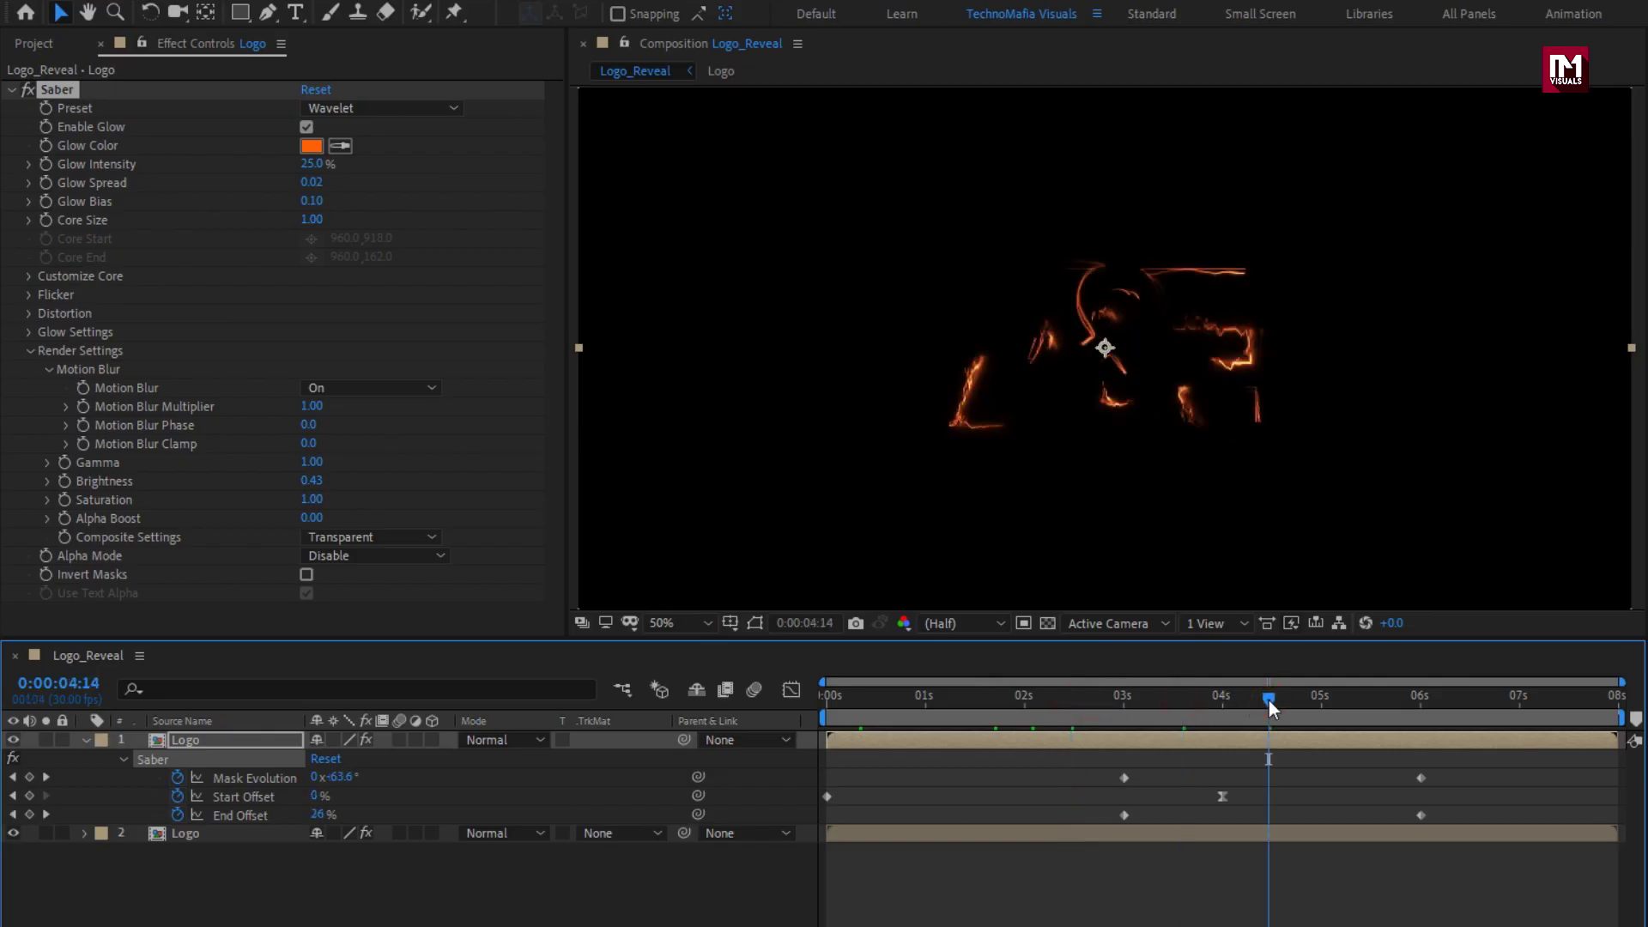
left_click(1160, 698)
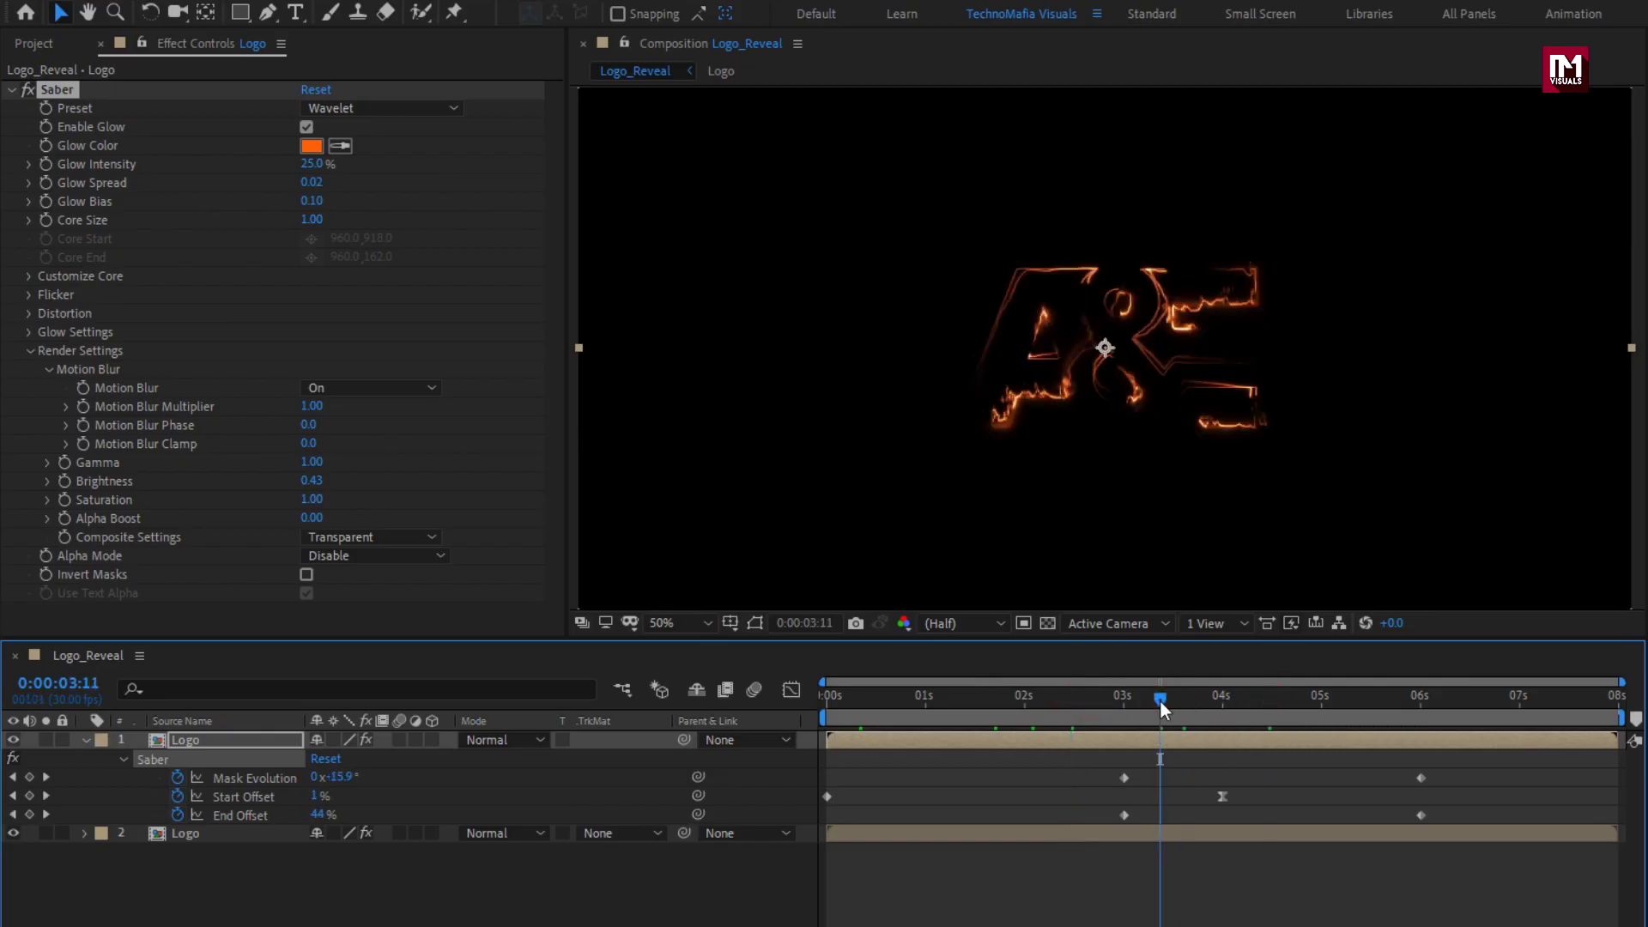
- Duplicate the upper Logo layer's Saber effect and set the copy's preset to Soft Smoke
left_click(9, 91)
left_click(56, 90)
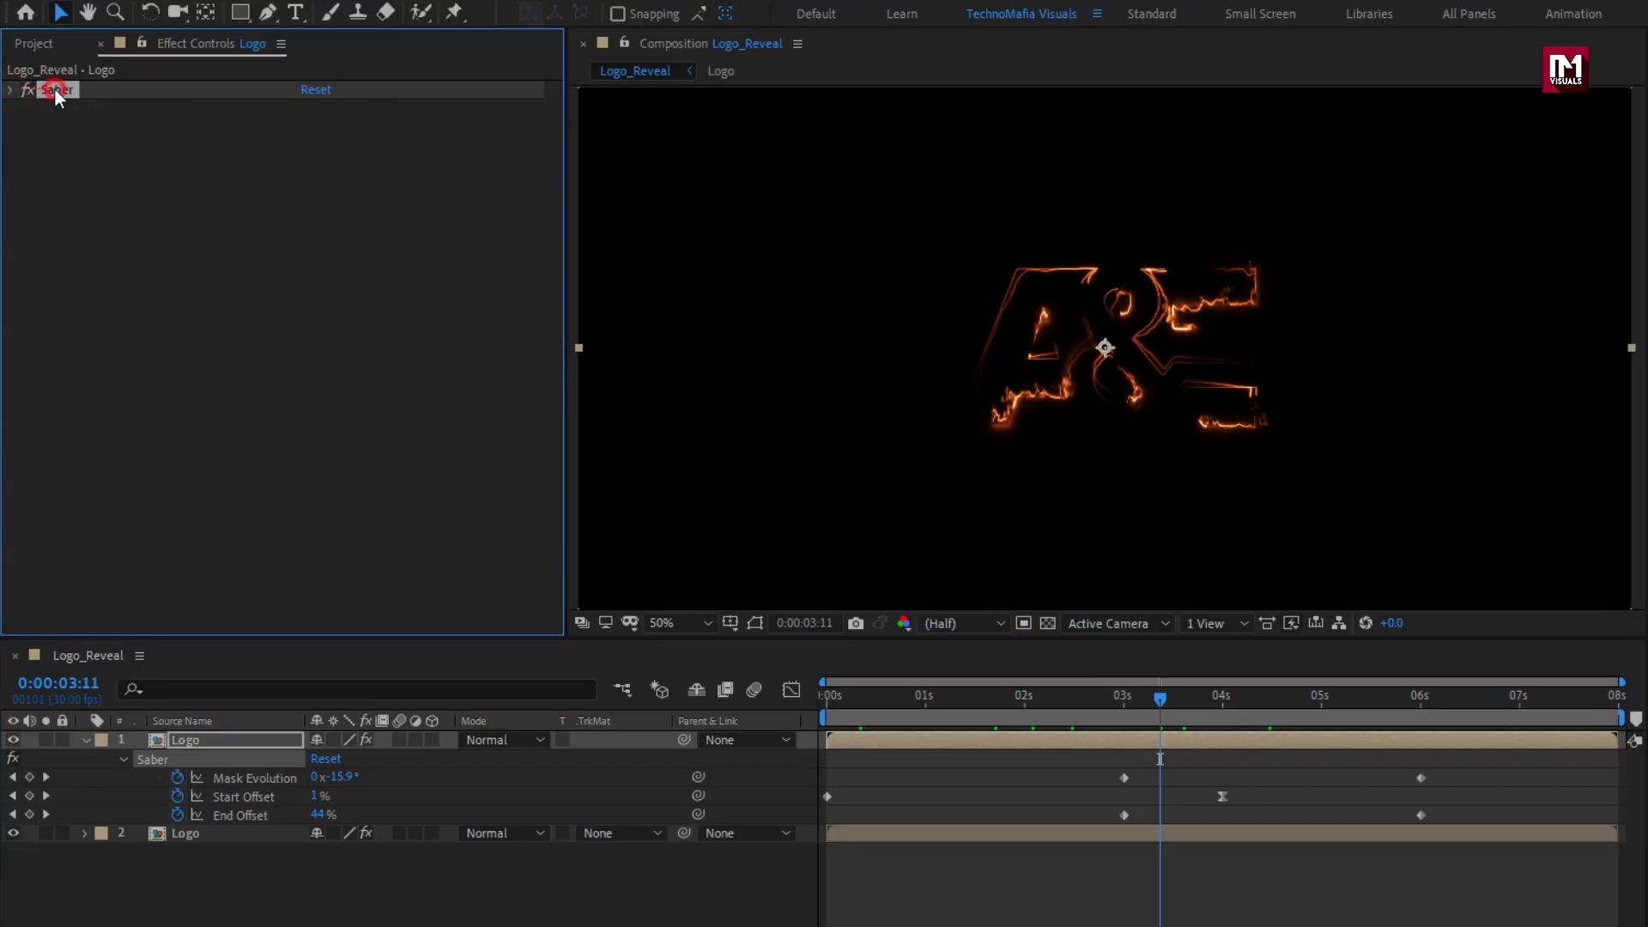
key("ctrl+d")
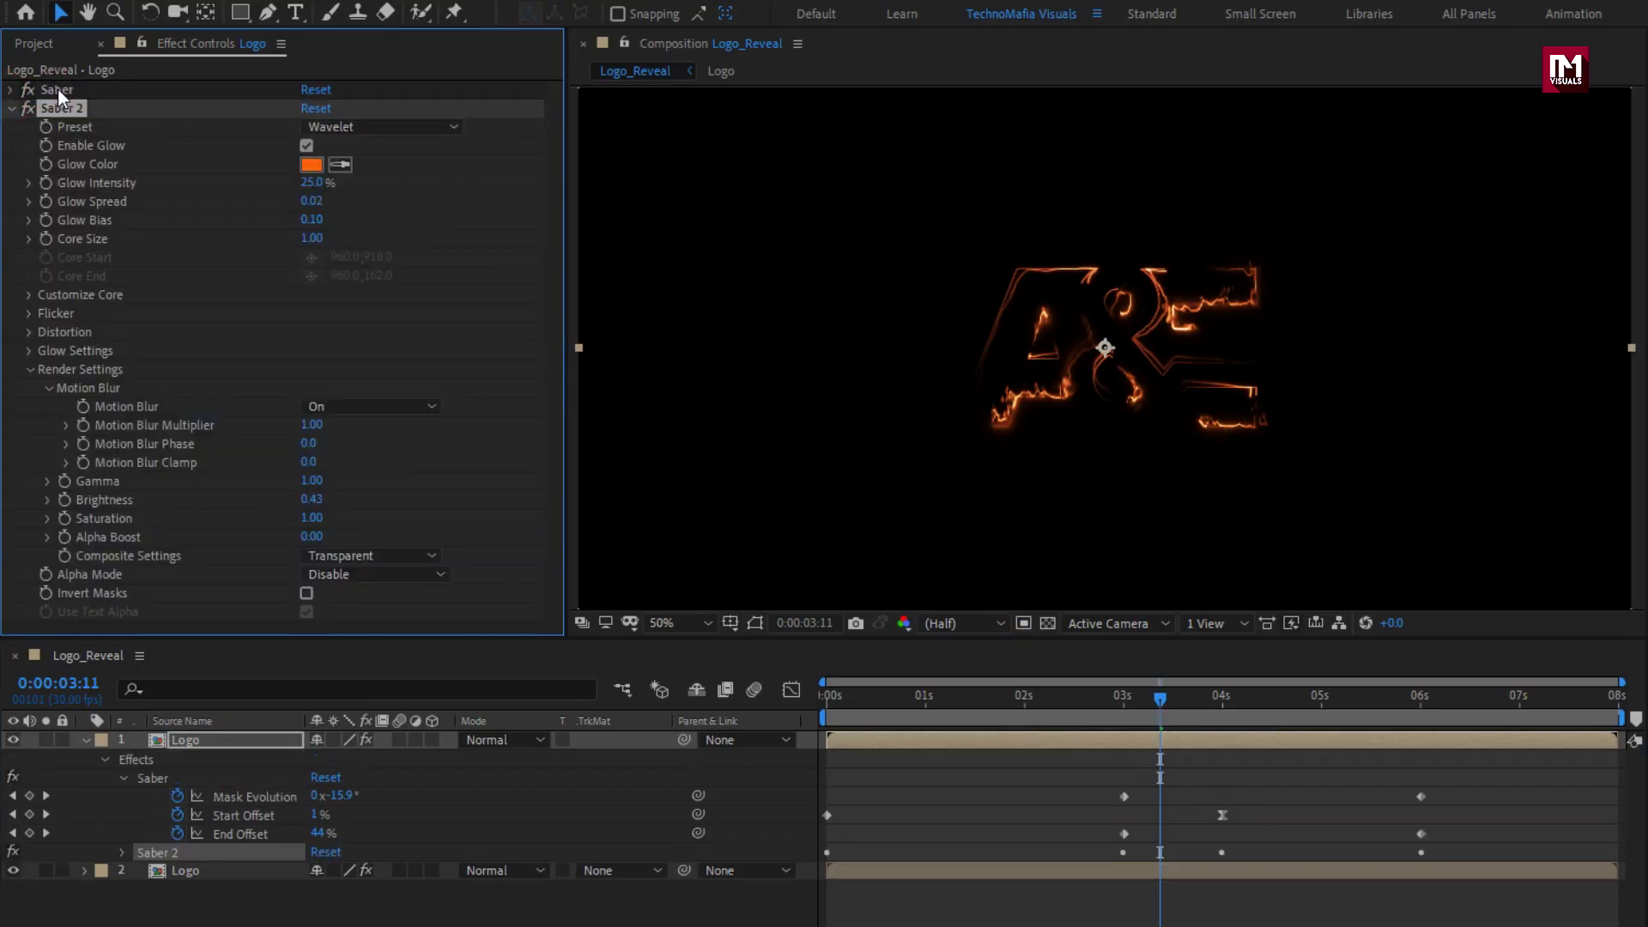
left_click(361, 129)
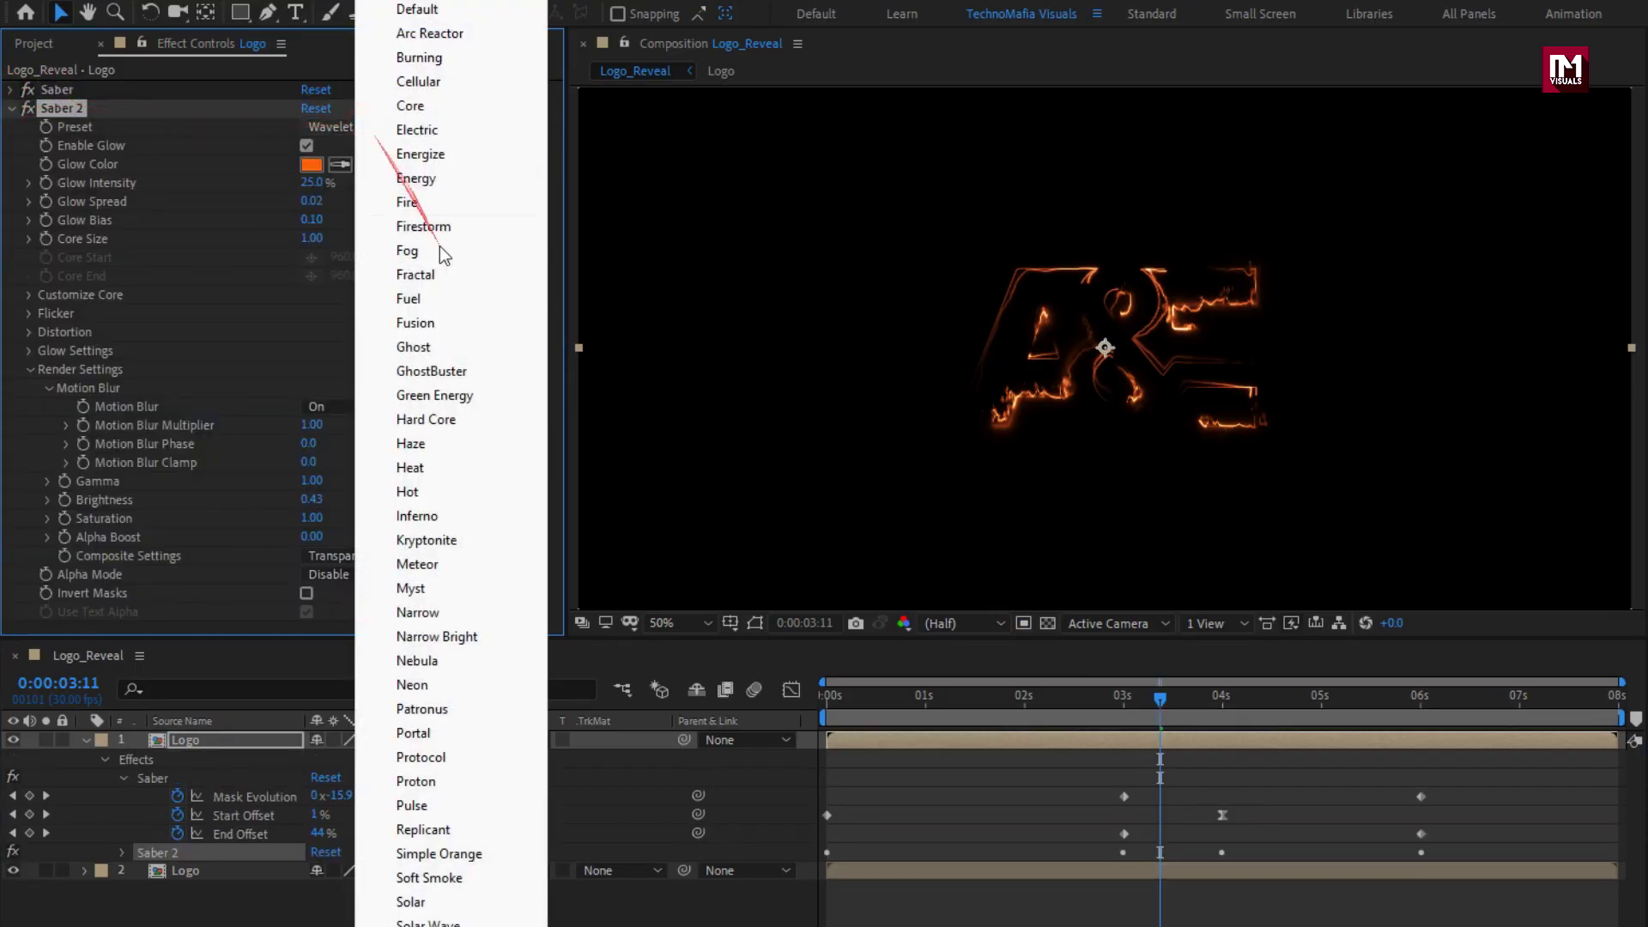
left_click(463, 876)
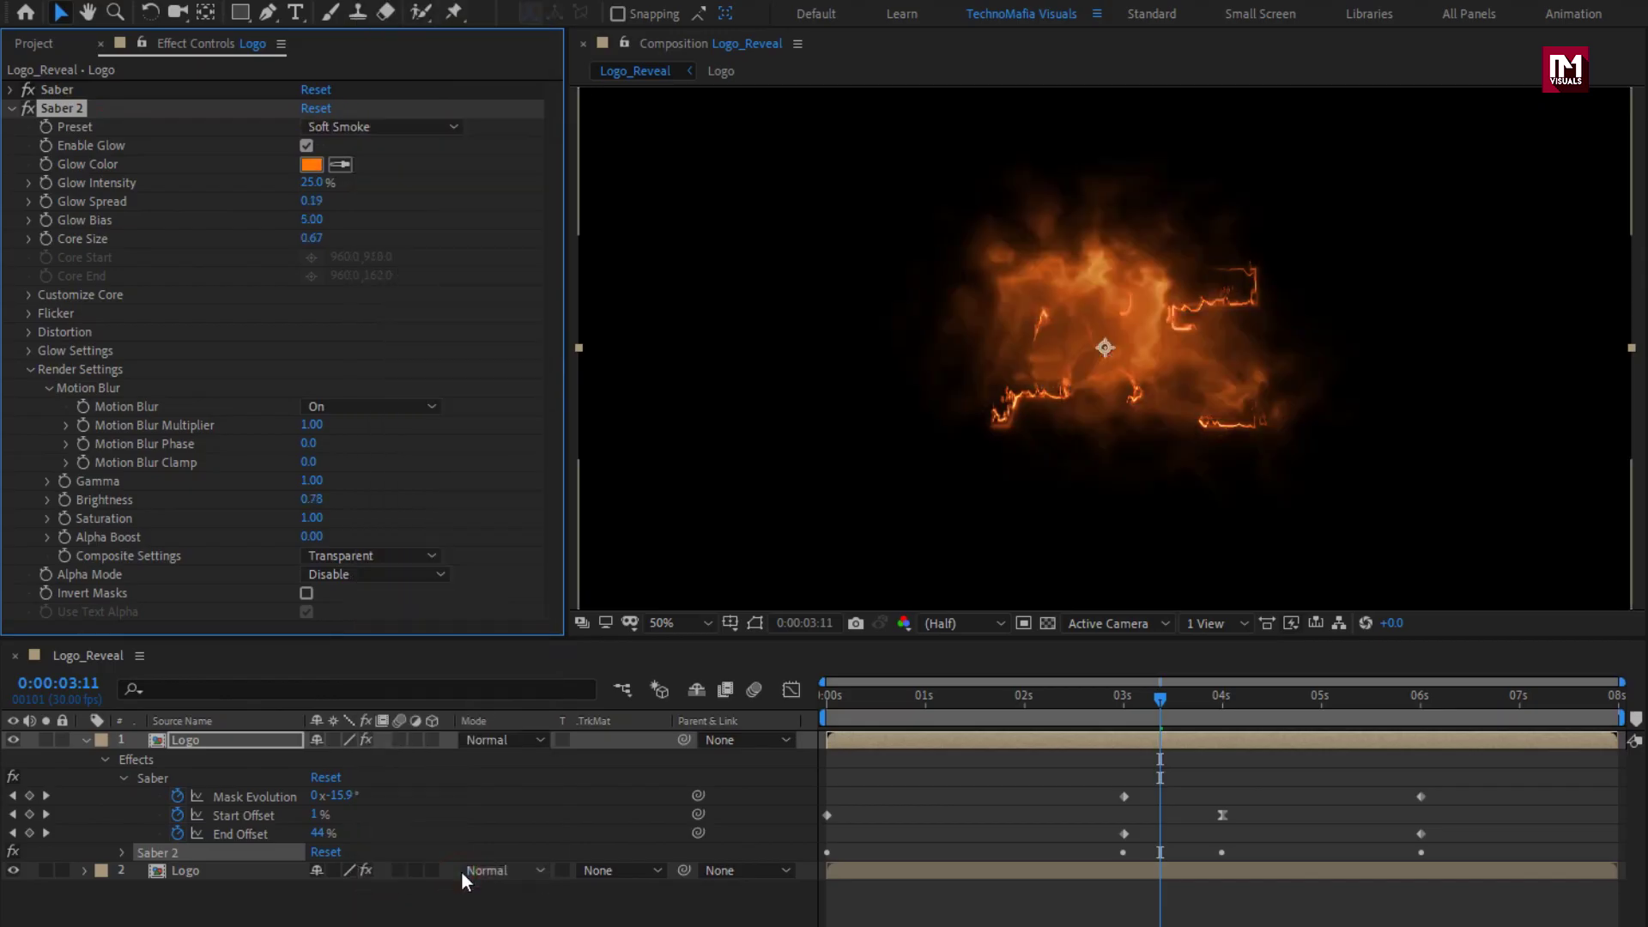
- Show the second Saber's Customize Core properties under the upper Logo layer, collapsing the Masks group and the first Saber
left_click(1124, 697)
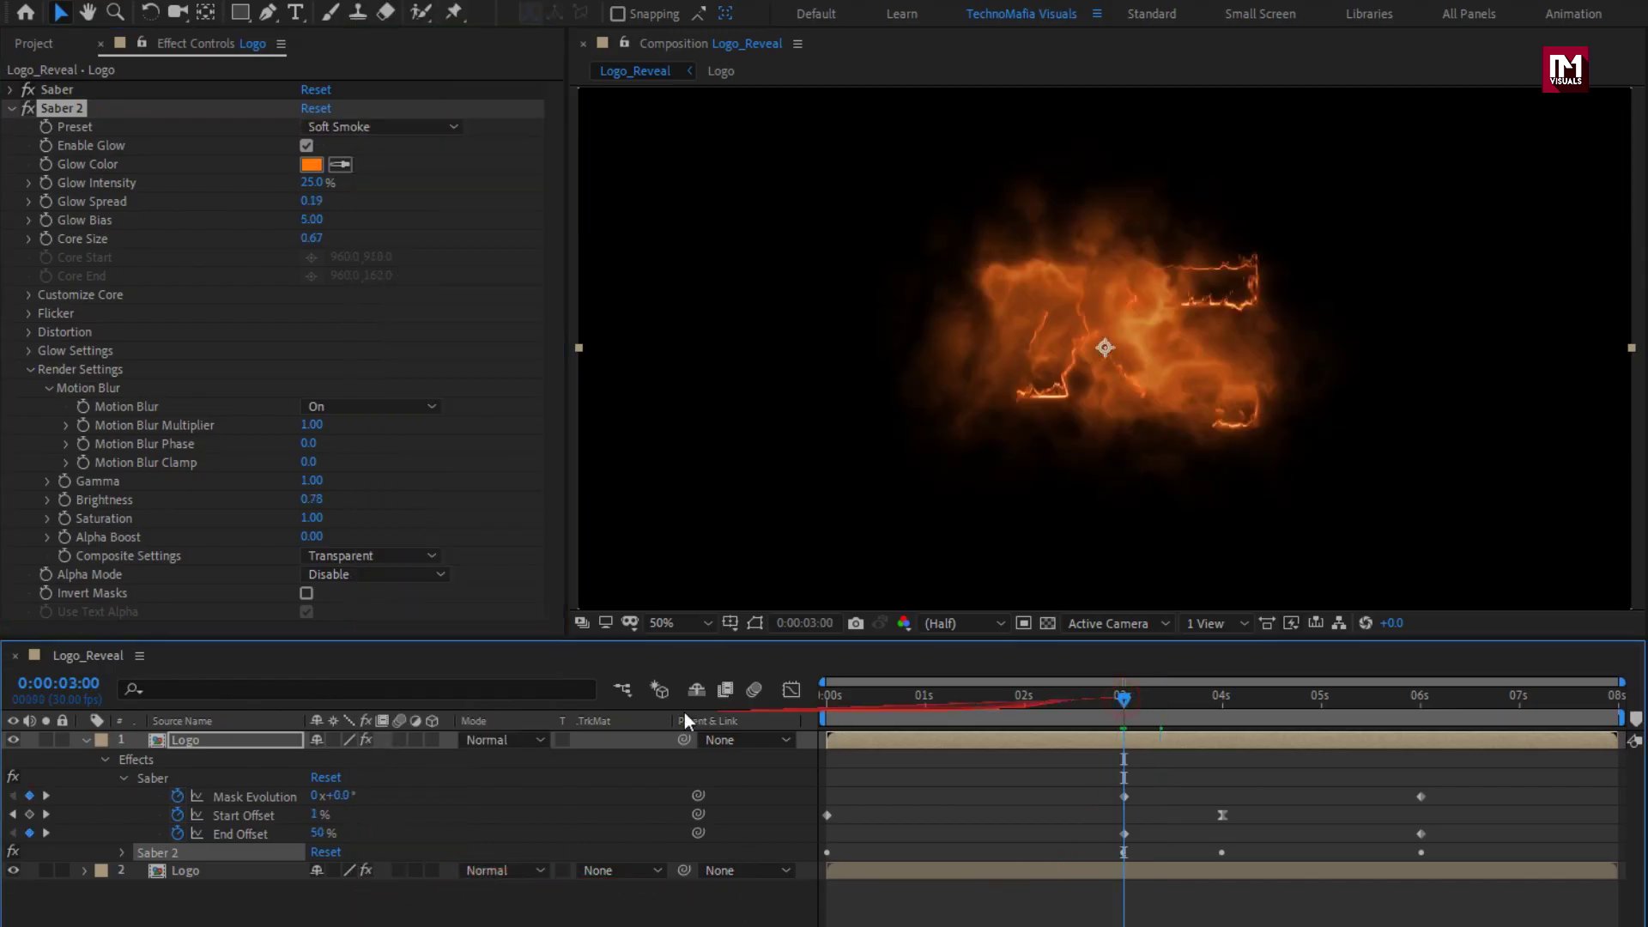
left_click(122, 777)
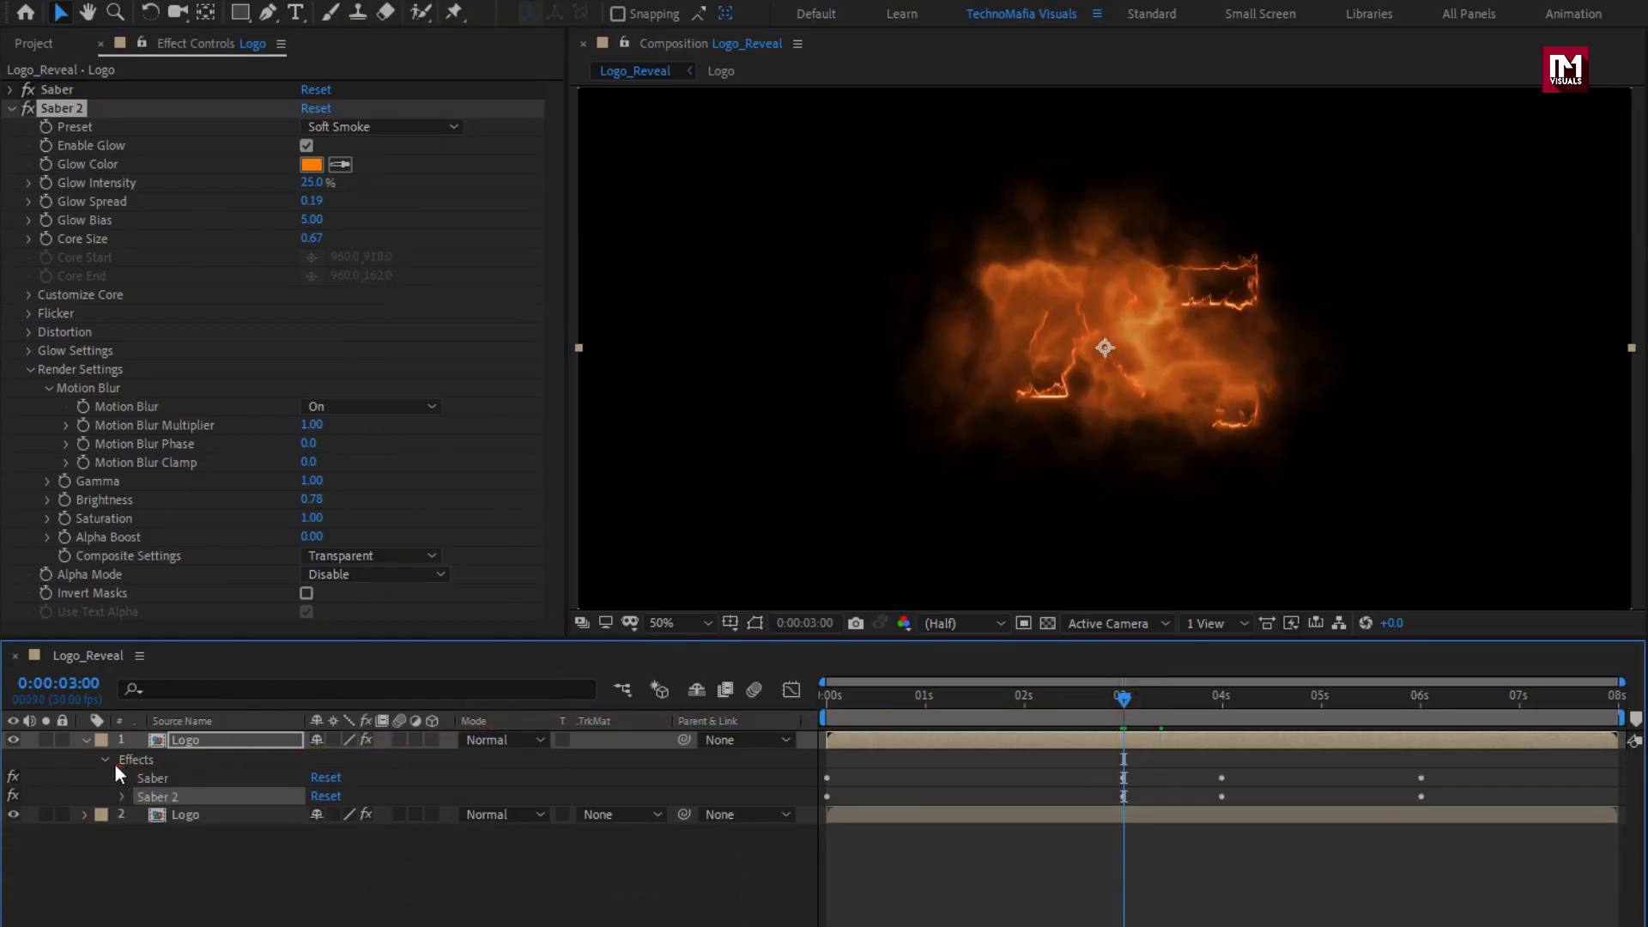
left_click(105, 760)
left_click(183, 739)
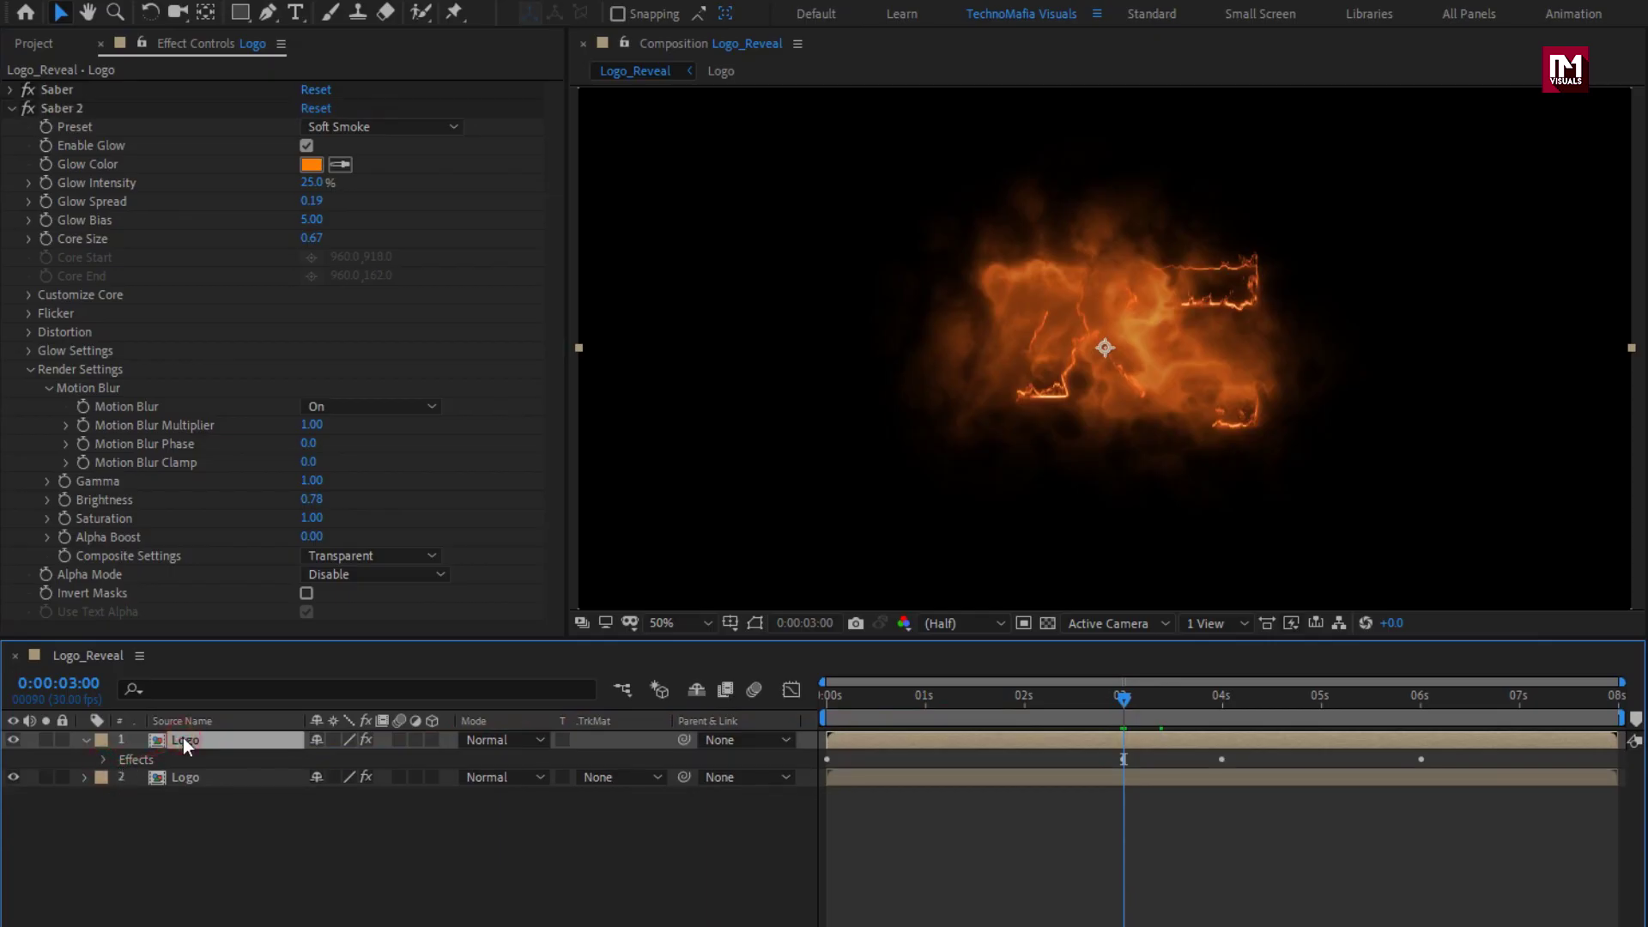
key("u")
key("u")
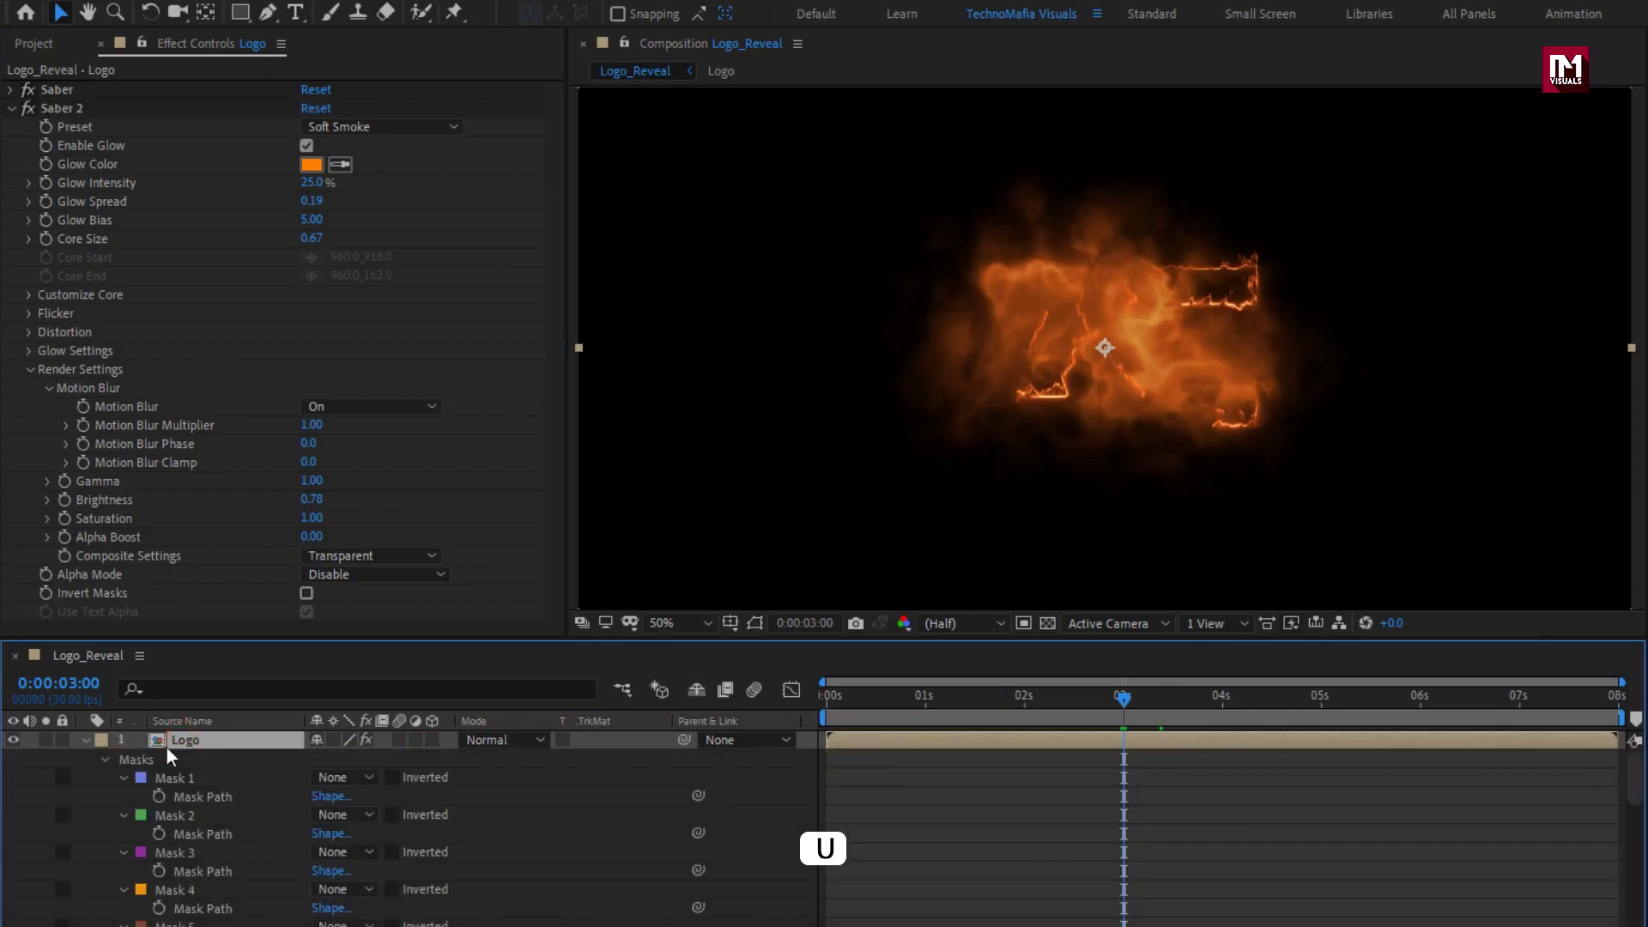
left_click(102, 759)
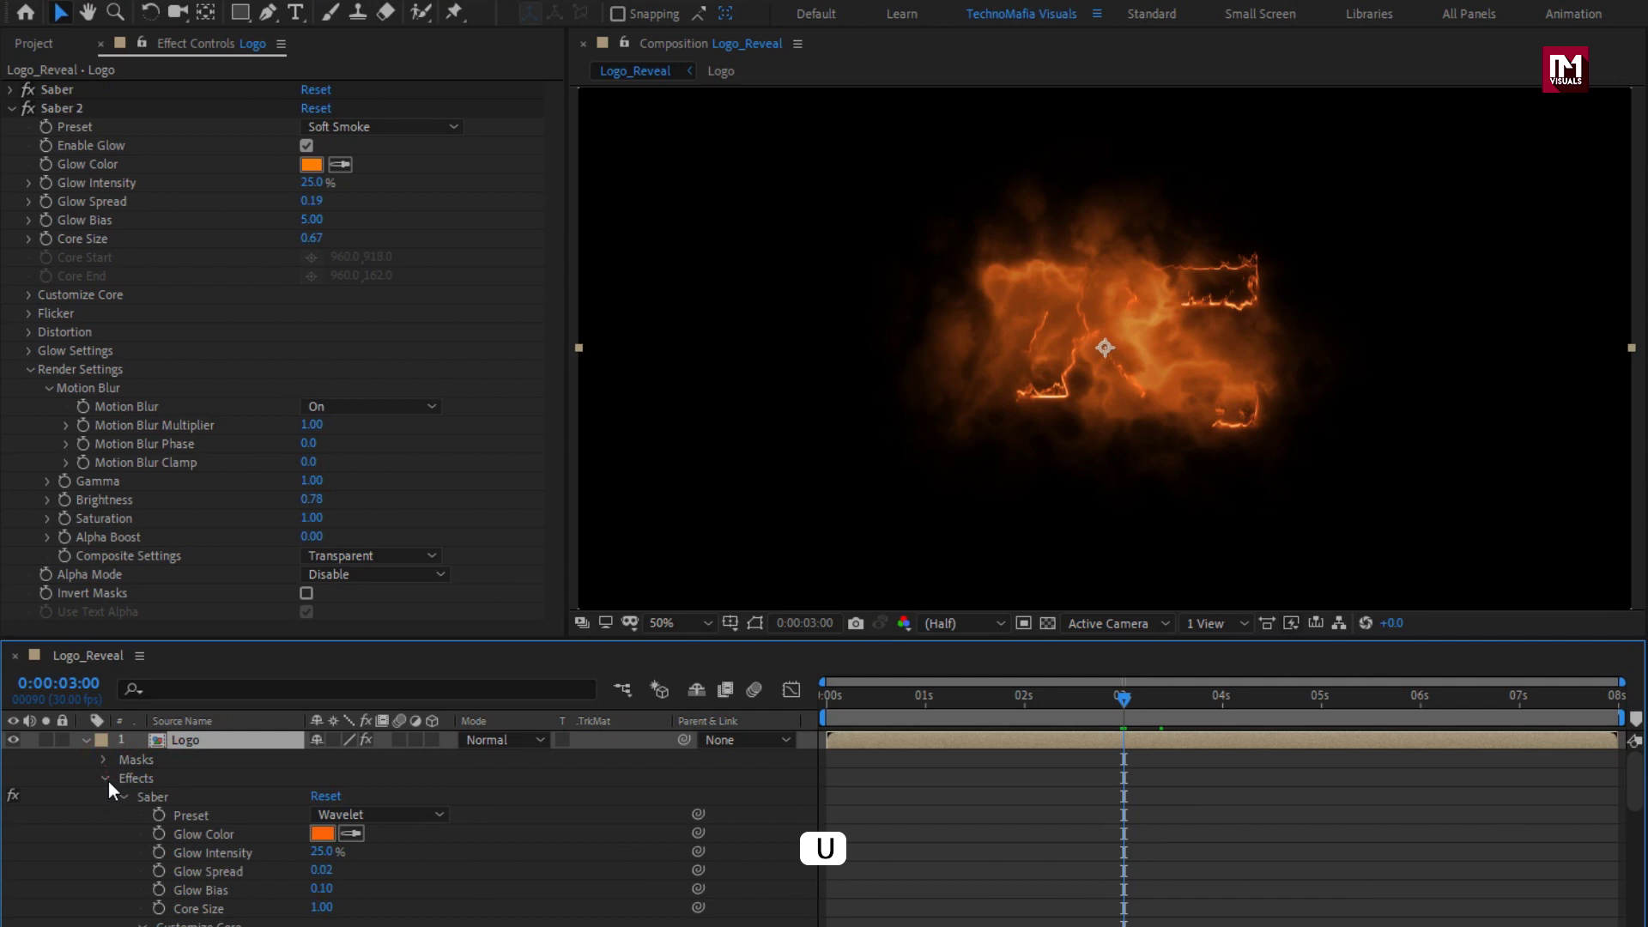
left_click(123, 797)
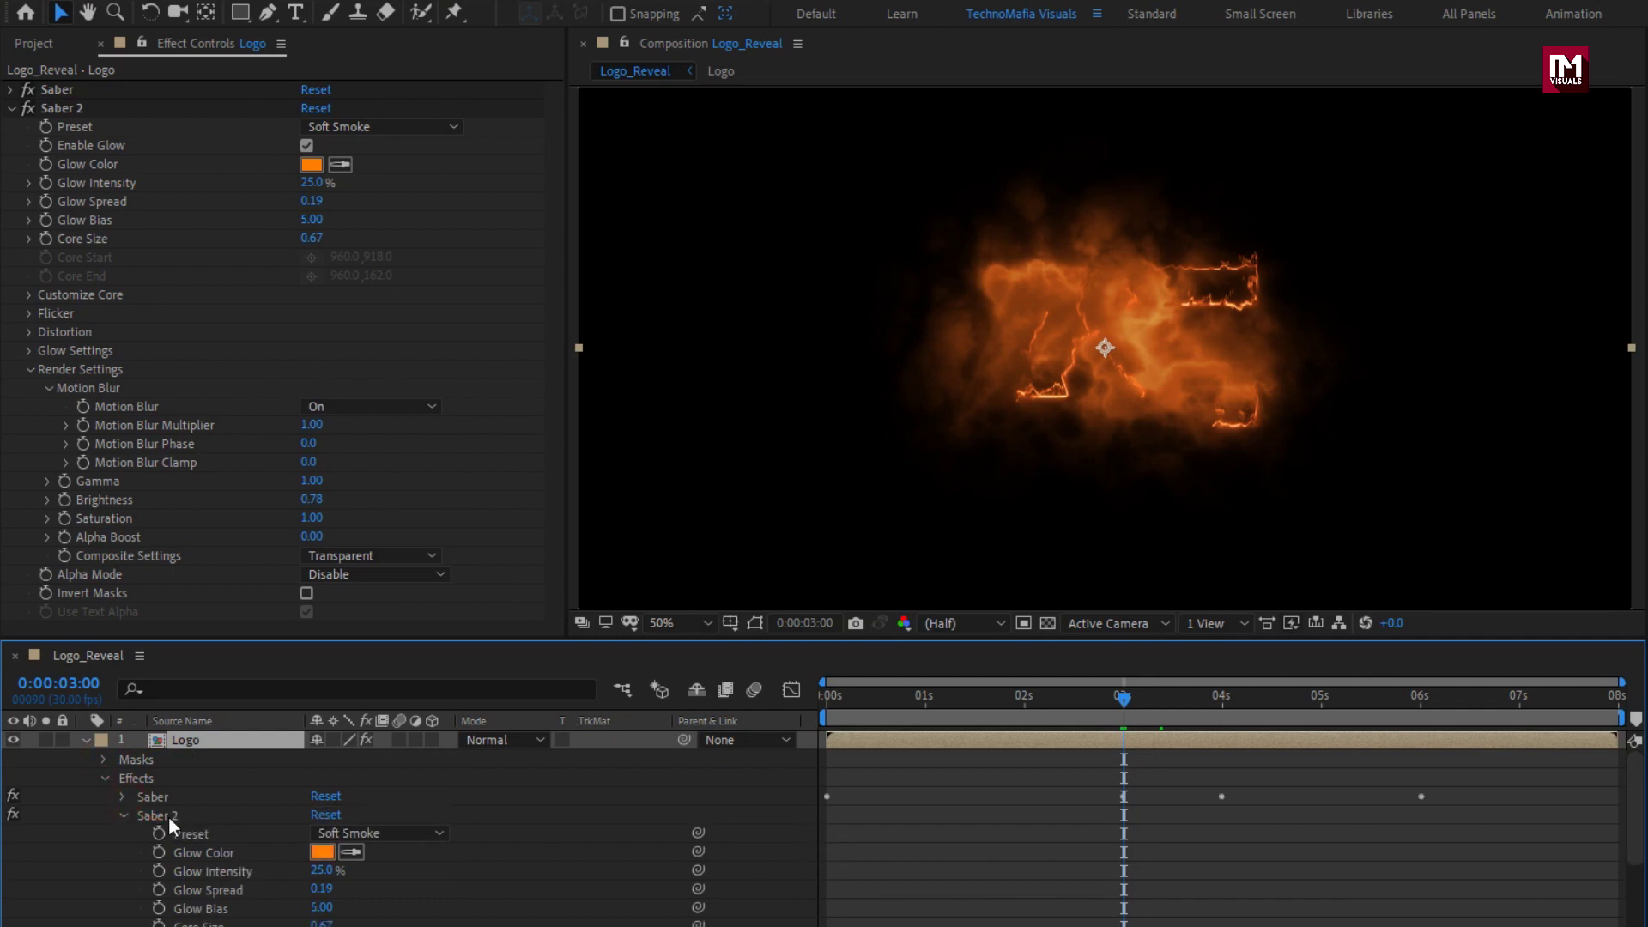
scroll(168, 815, "down", 3)
- Set the second Saber's Mask Evolution keyframes to 120° at 3 seconds and 0° at 6 seconds
left_click_drag(1205, 713, 1125, 712)
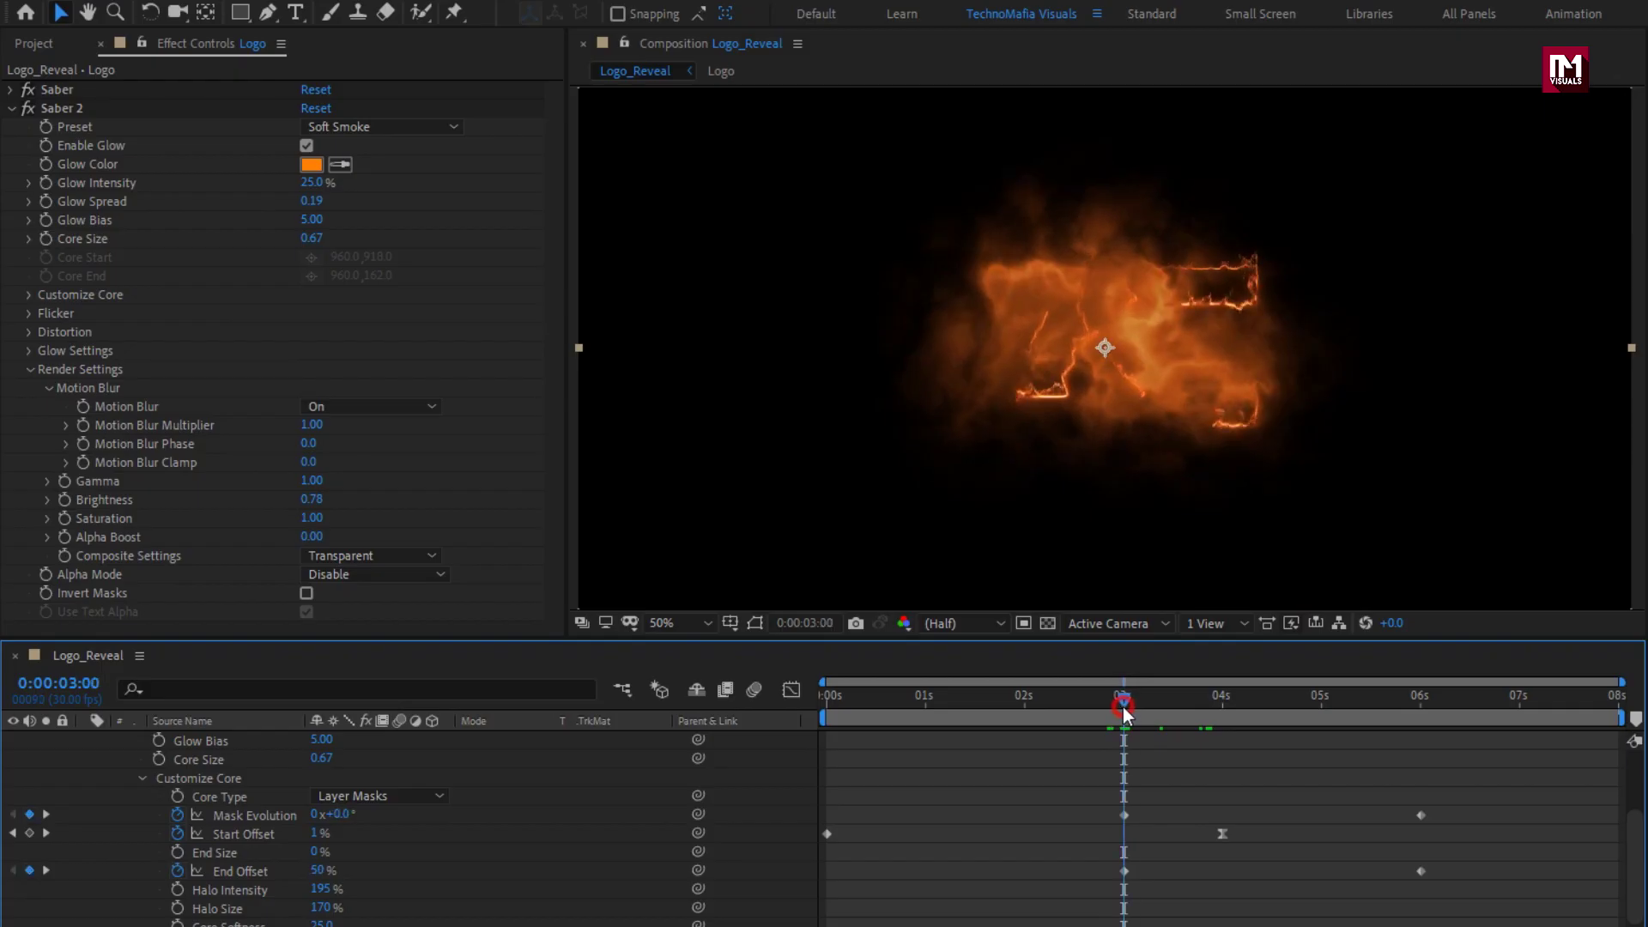
left_click(1123, 815)
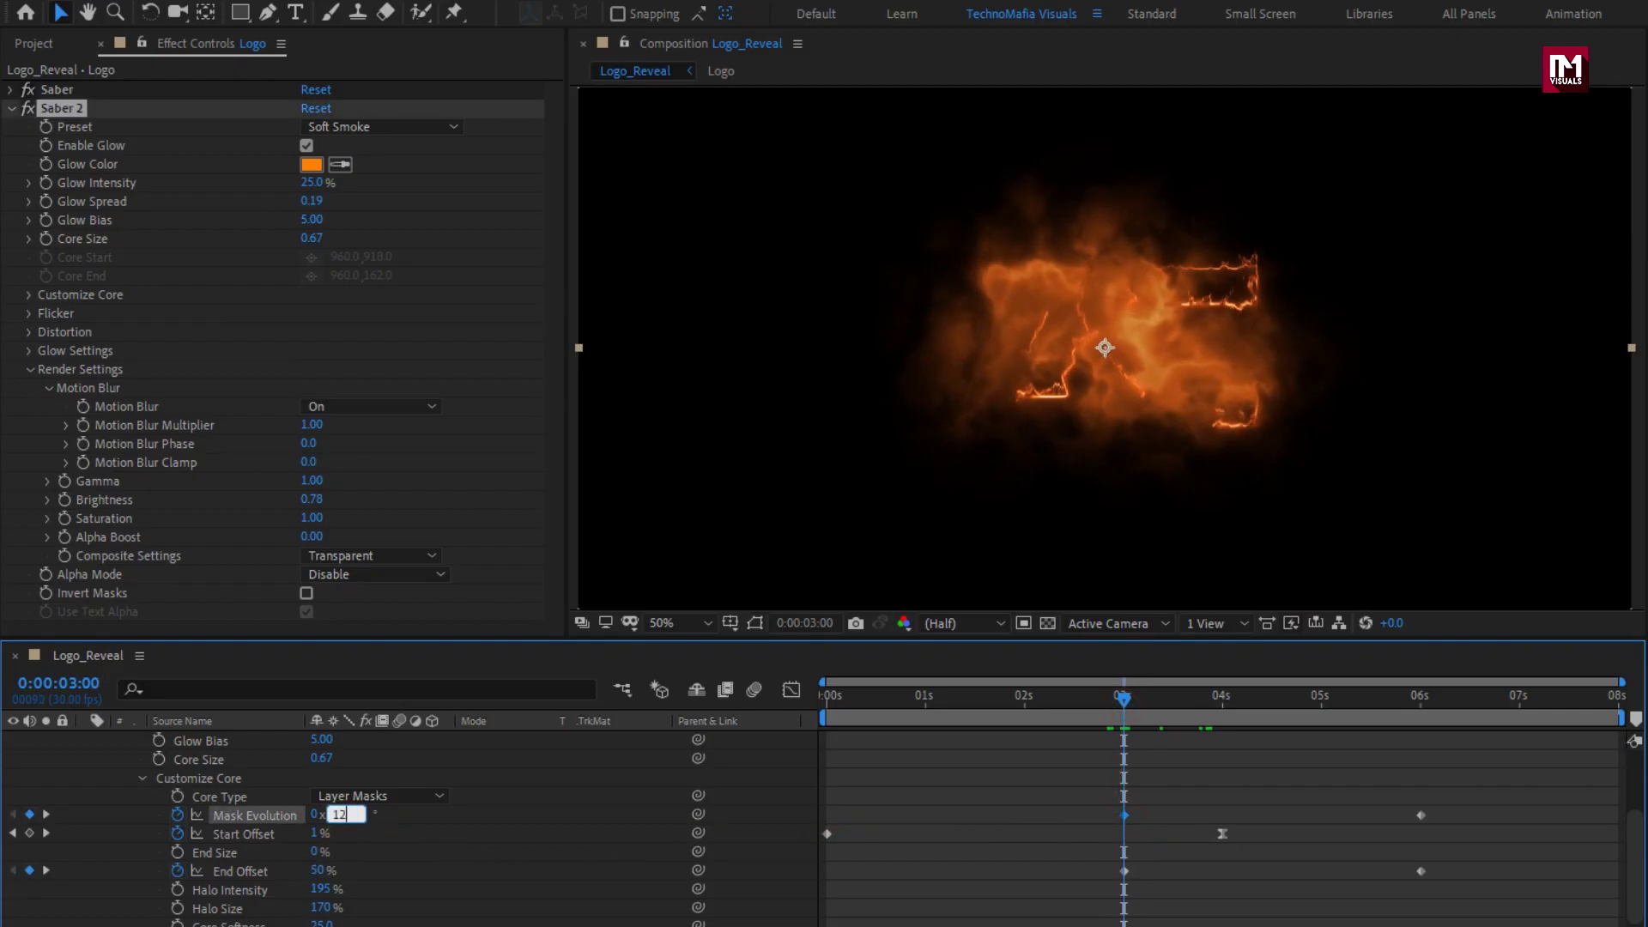
type("120")
key("Return")
left_click(1421, 697)
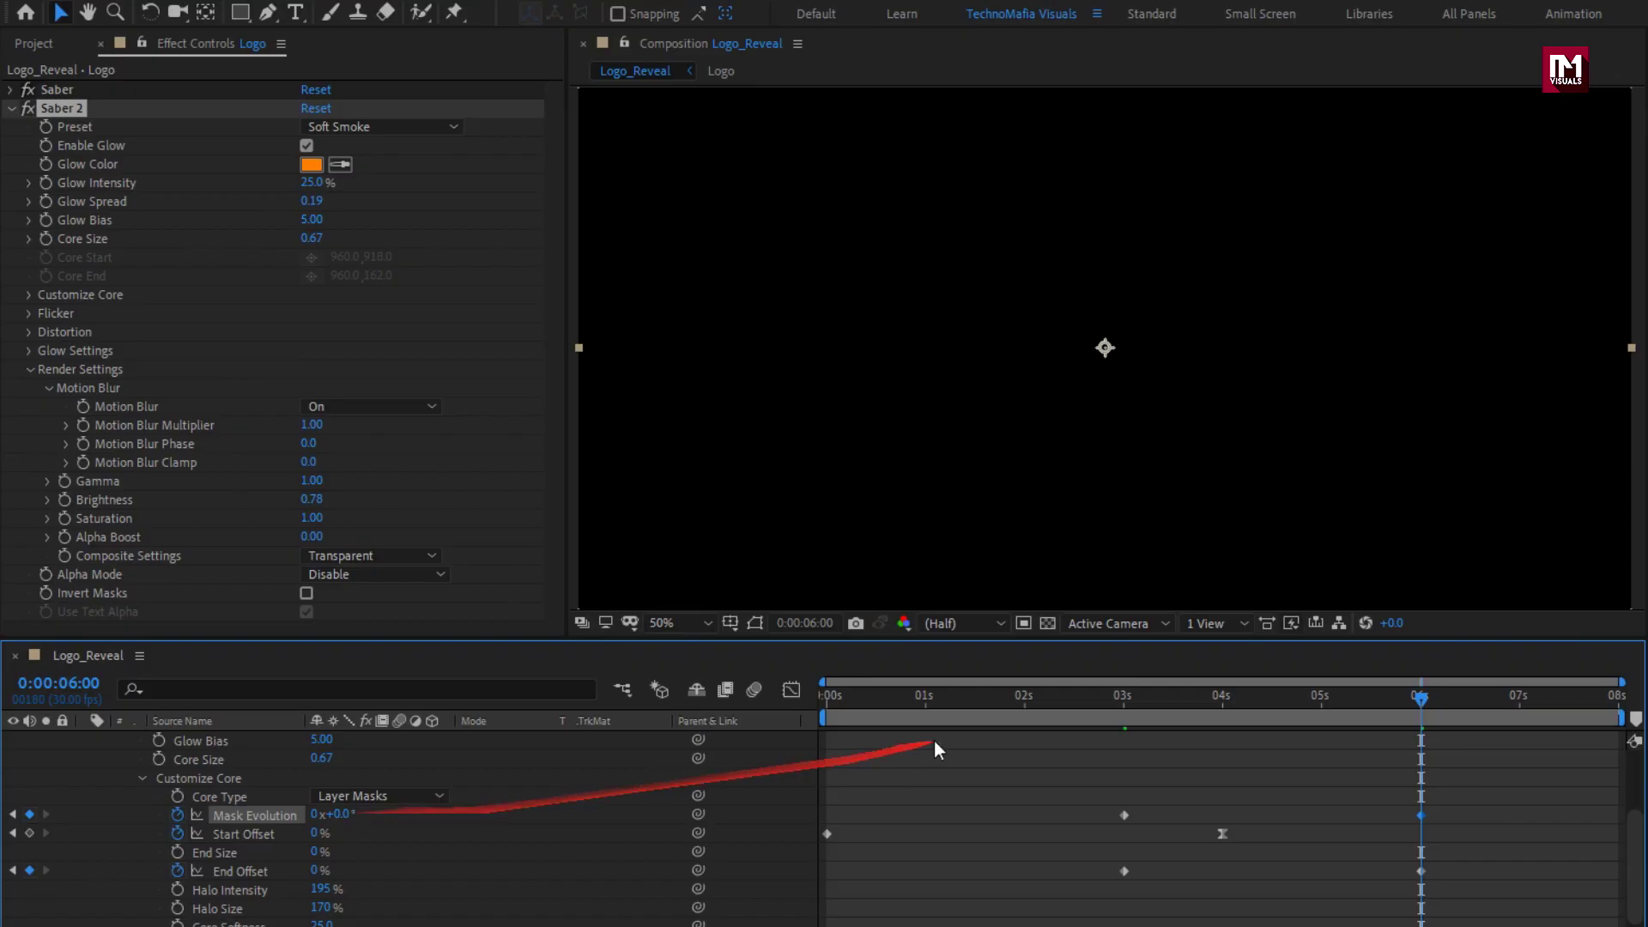
left_click(896, 693)
left_click(994, 699)
left_click(1067, 702)
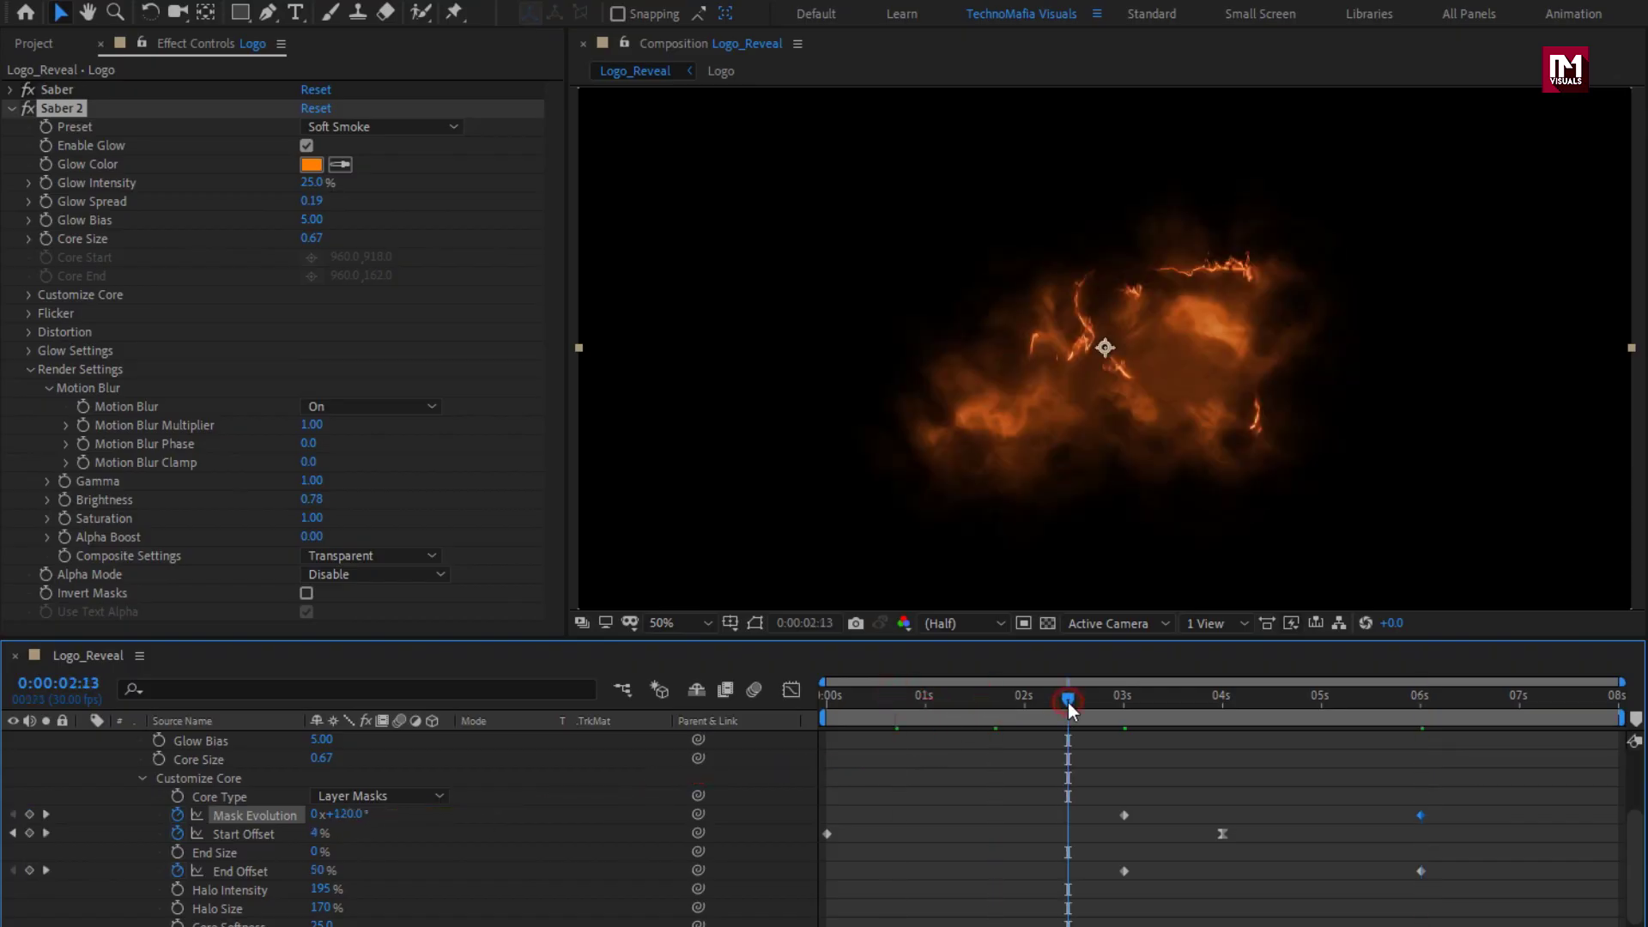
- Set the second Saber's Start Offset keyframe at 0 seconds and End Offset keyframe at 3 seconds to 35% each
left_click(811, 700)
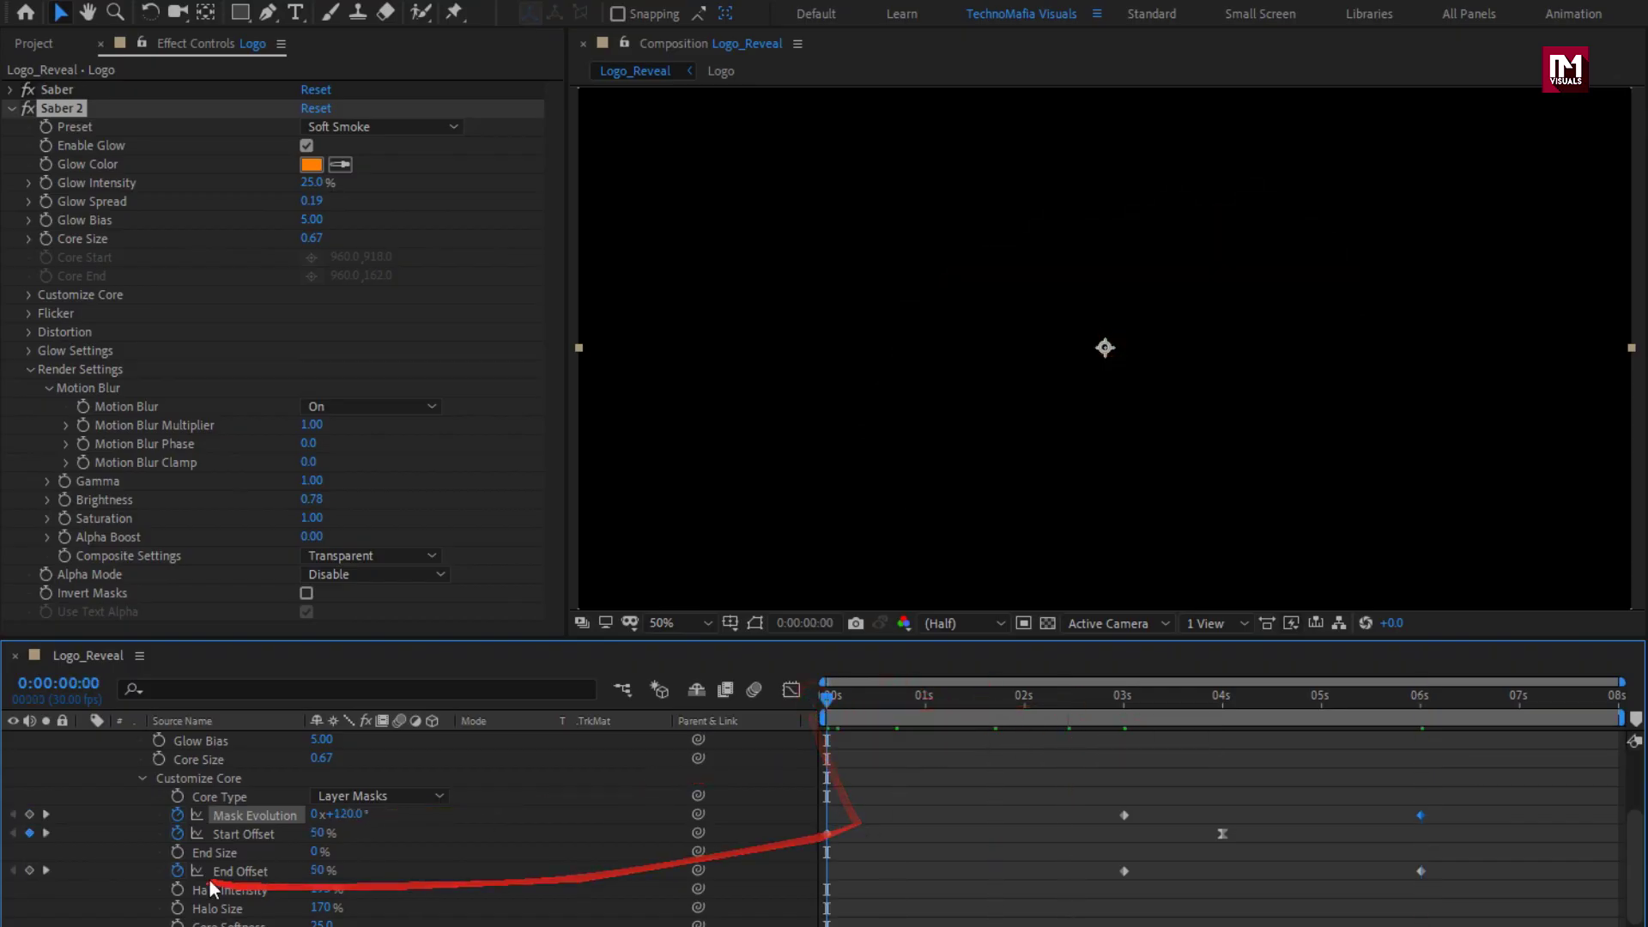
left_click(298, 837)
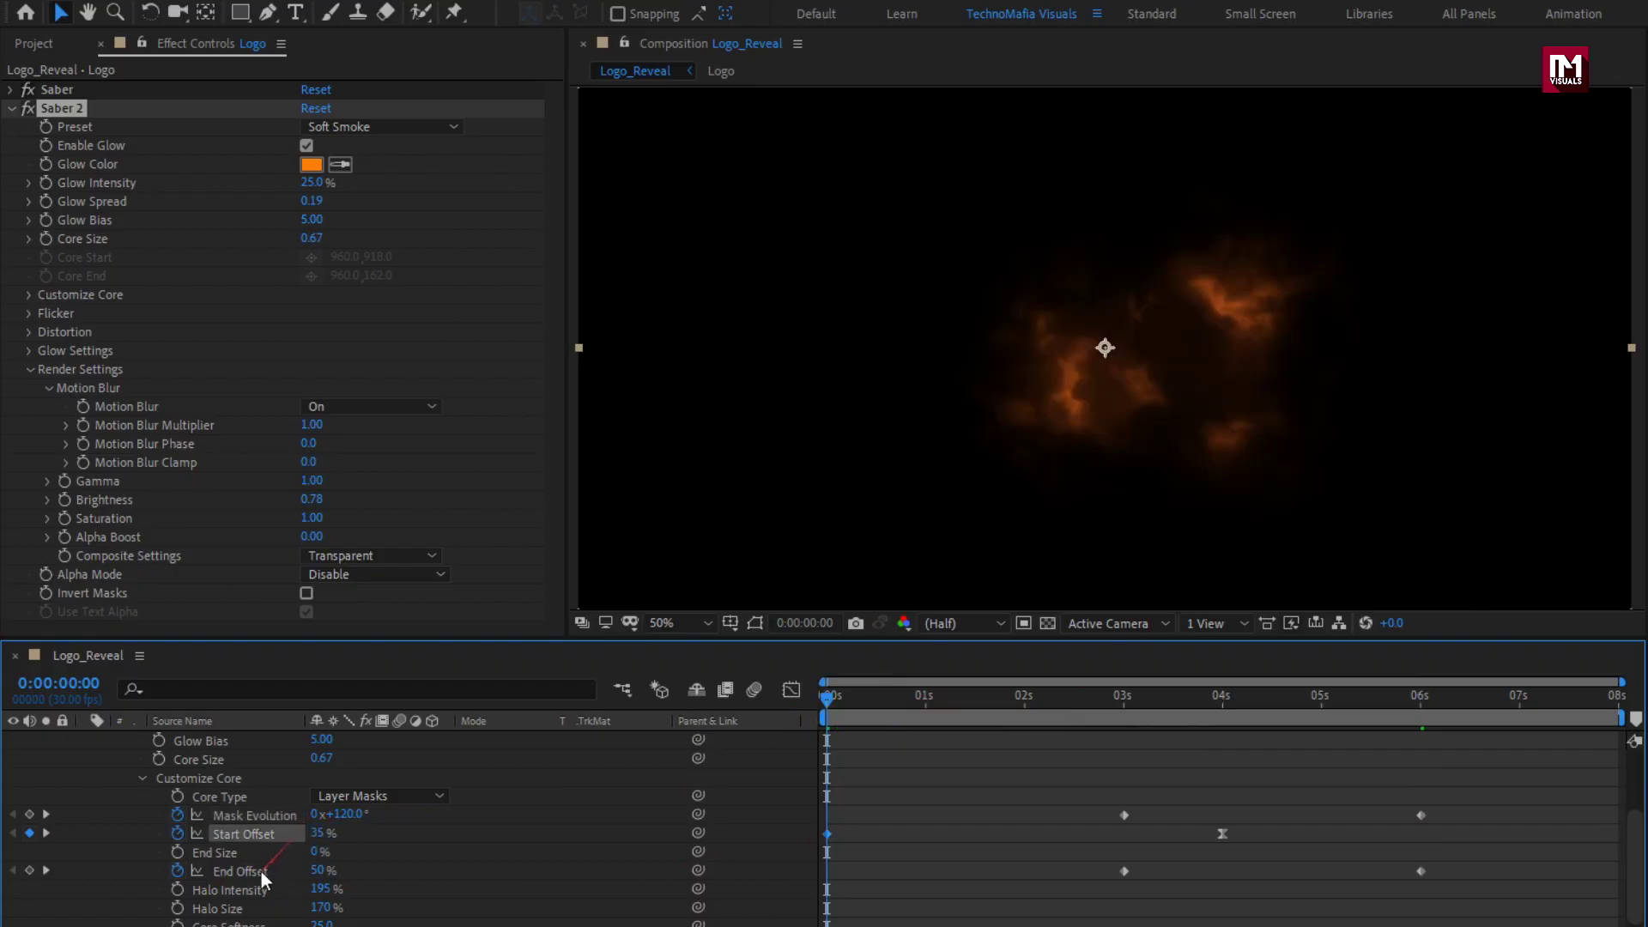
left_click(46, 870)
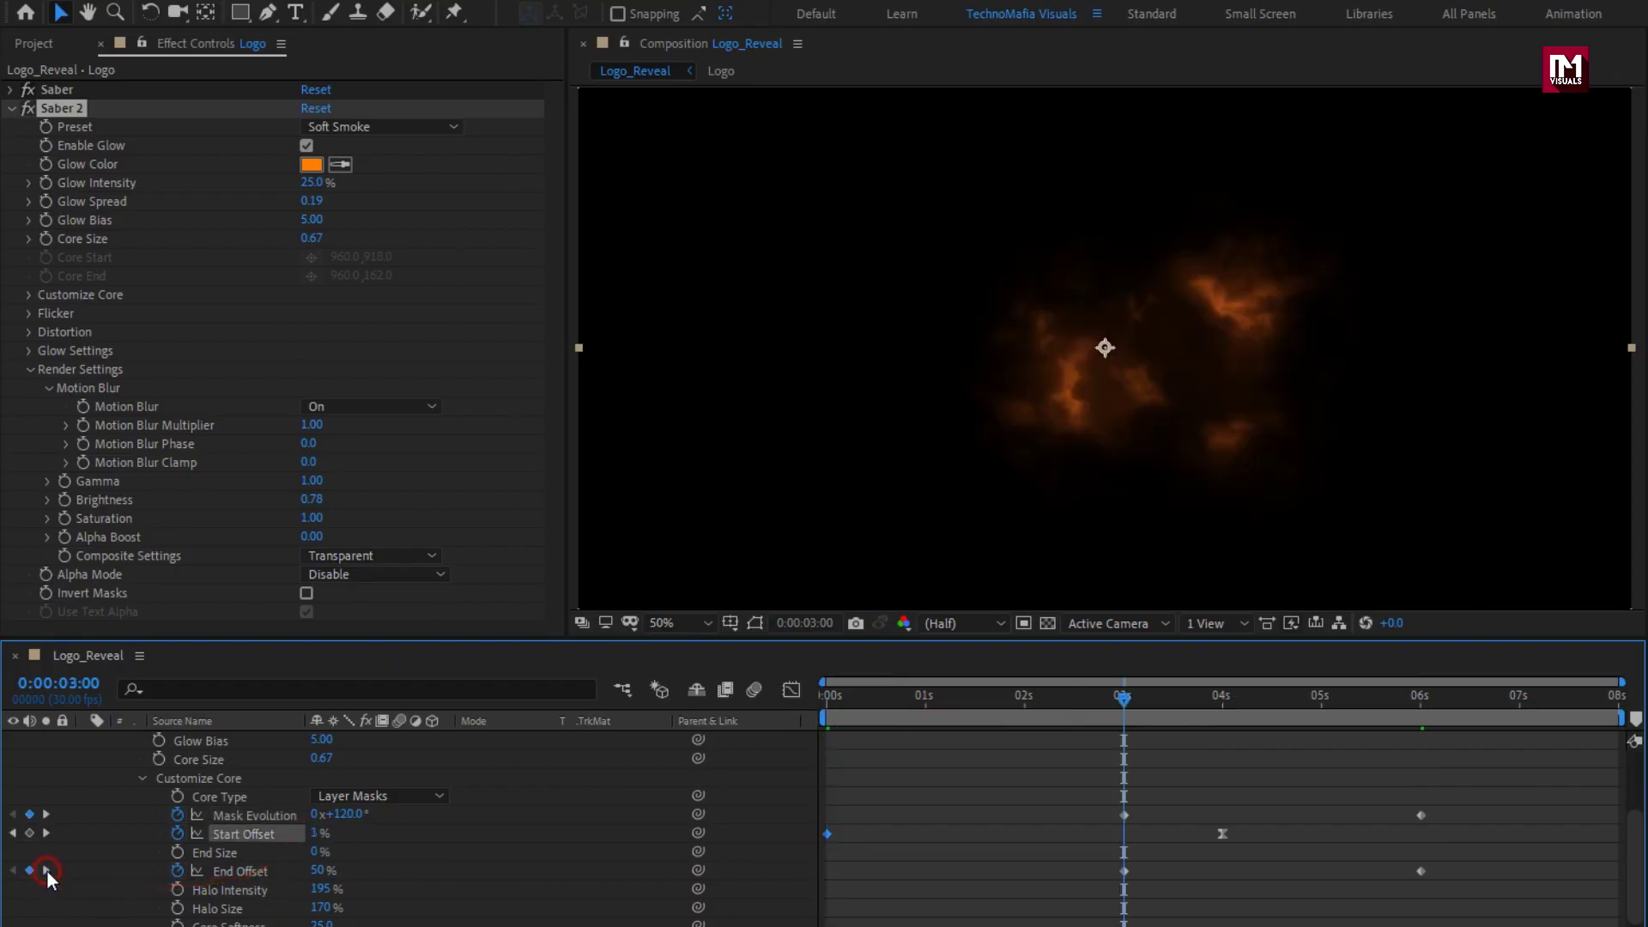
left_click(1126, 872)
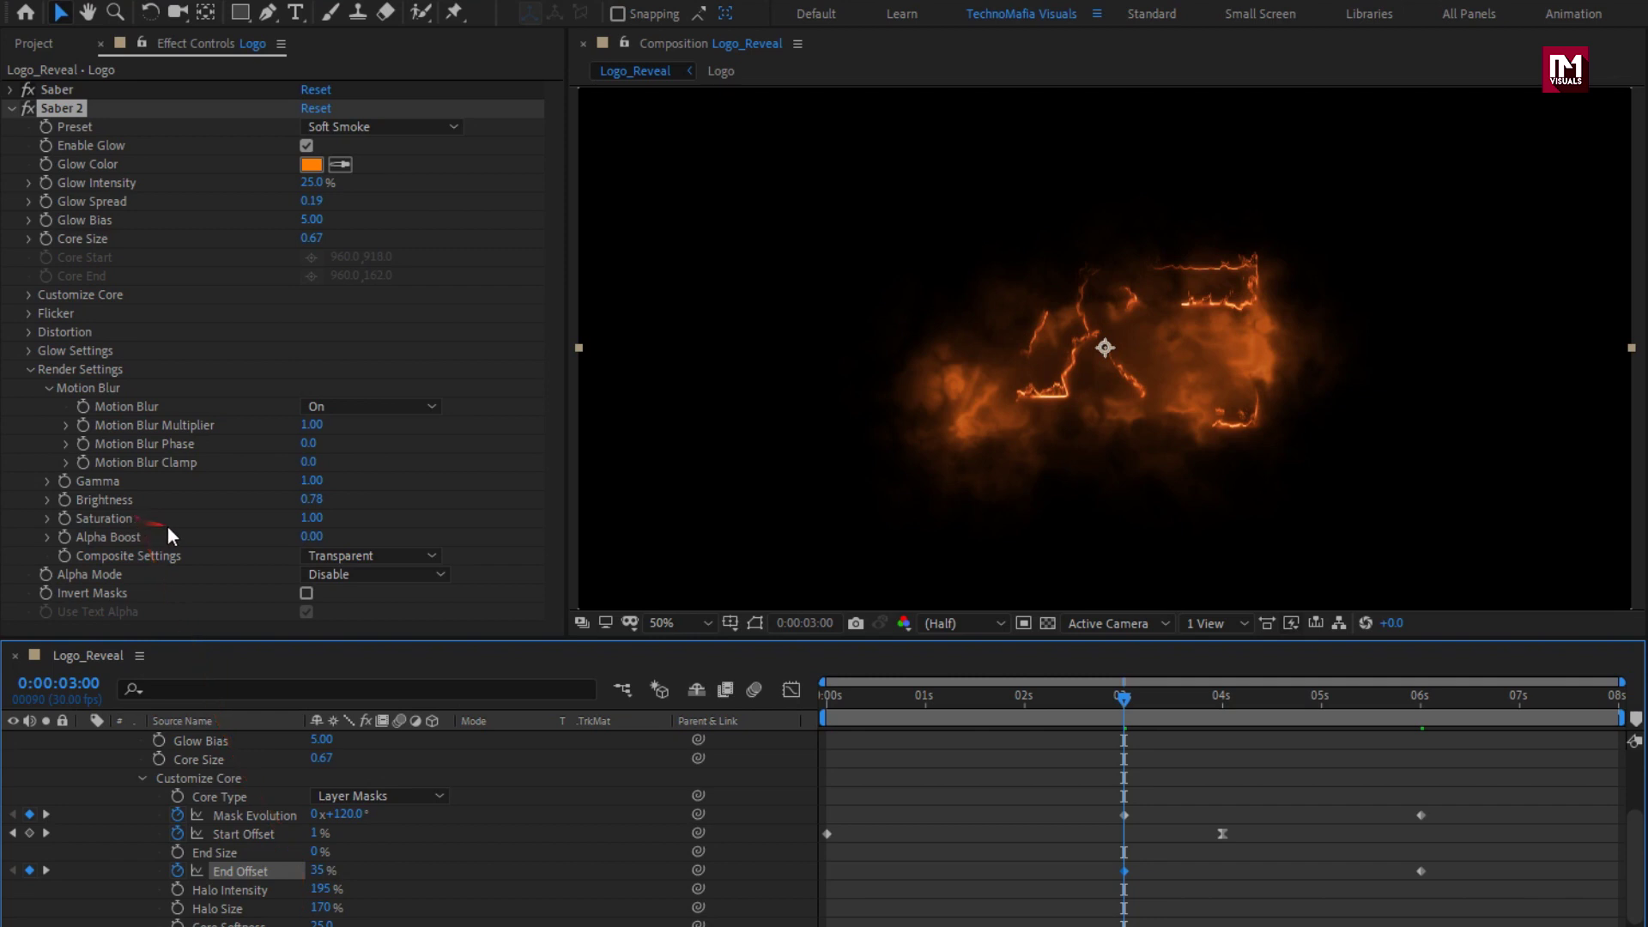
- Set the second Saber's Composite Settings to Add and check the combined effect along the timeline
left_click(348, 558)
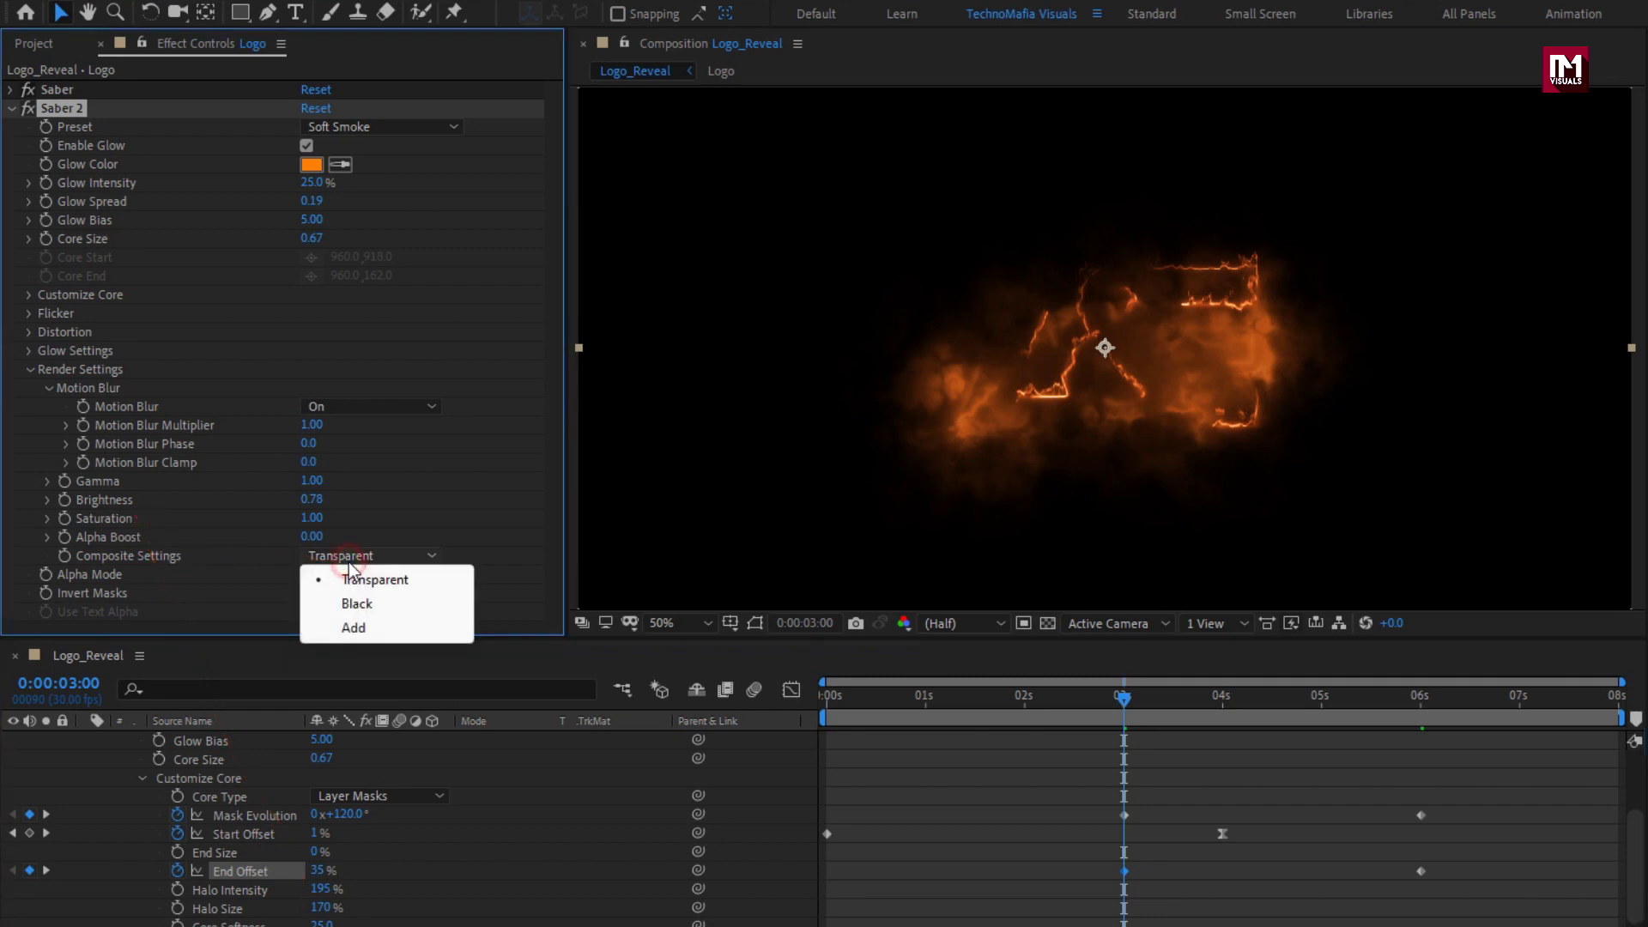
left_click(361, 626)
left_click_drag(885, 700, 1171, 706)
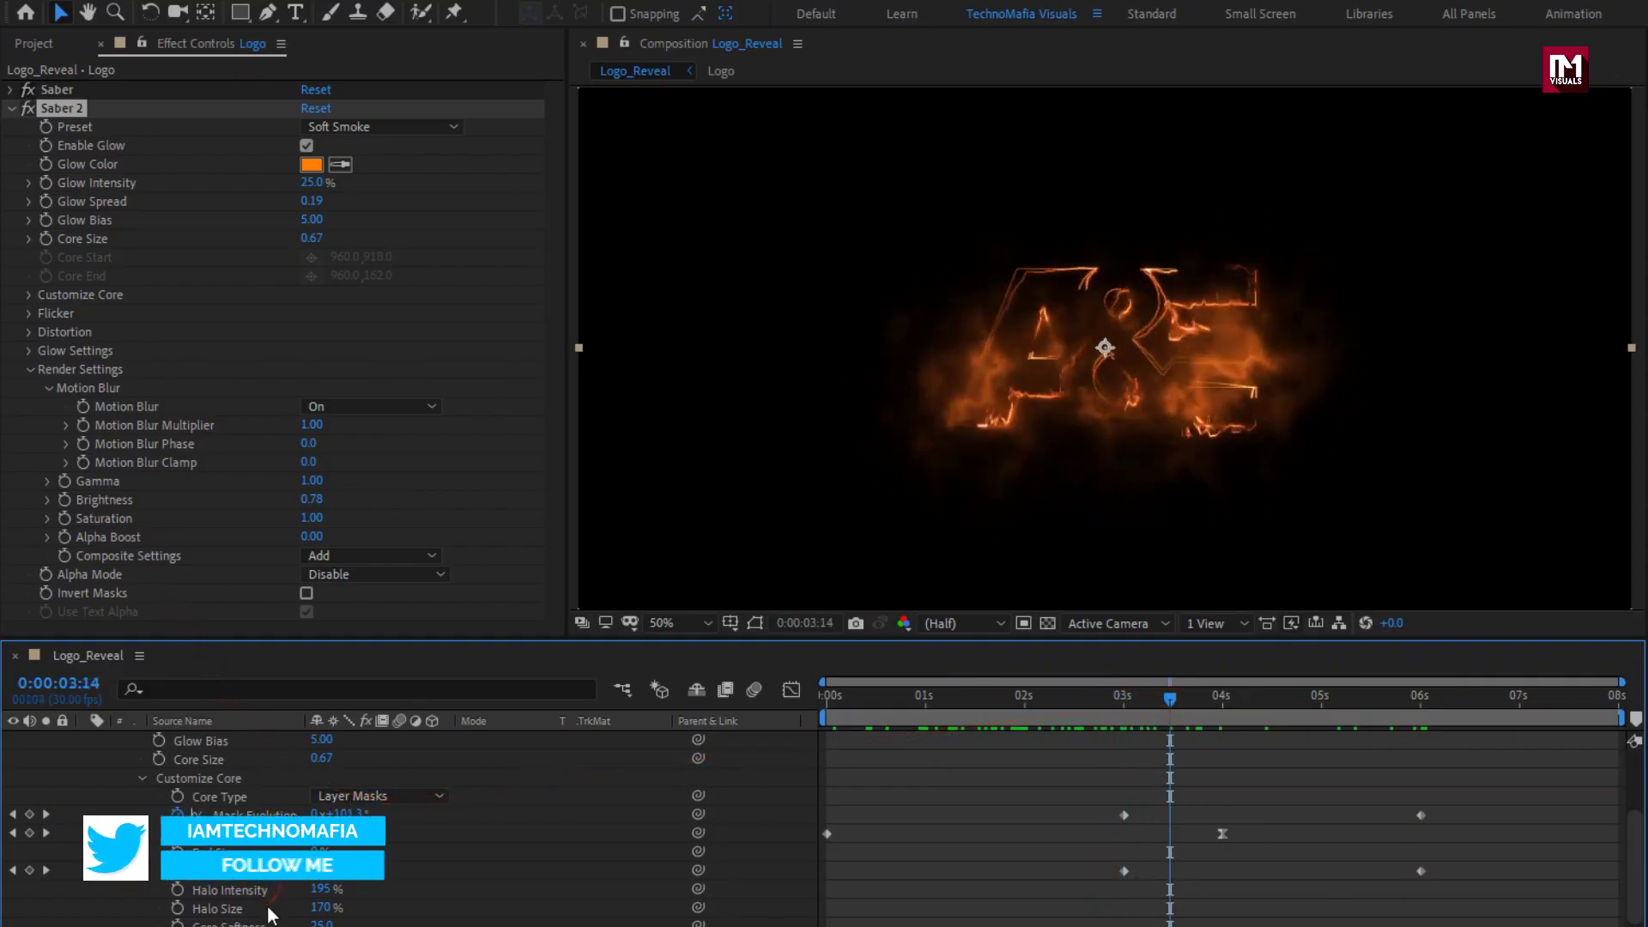
- Pre-compose both Logo layers into a new composition named Saber_logo
scroll(265, 902, "up", 8)
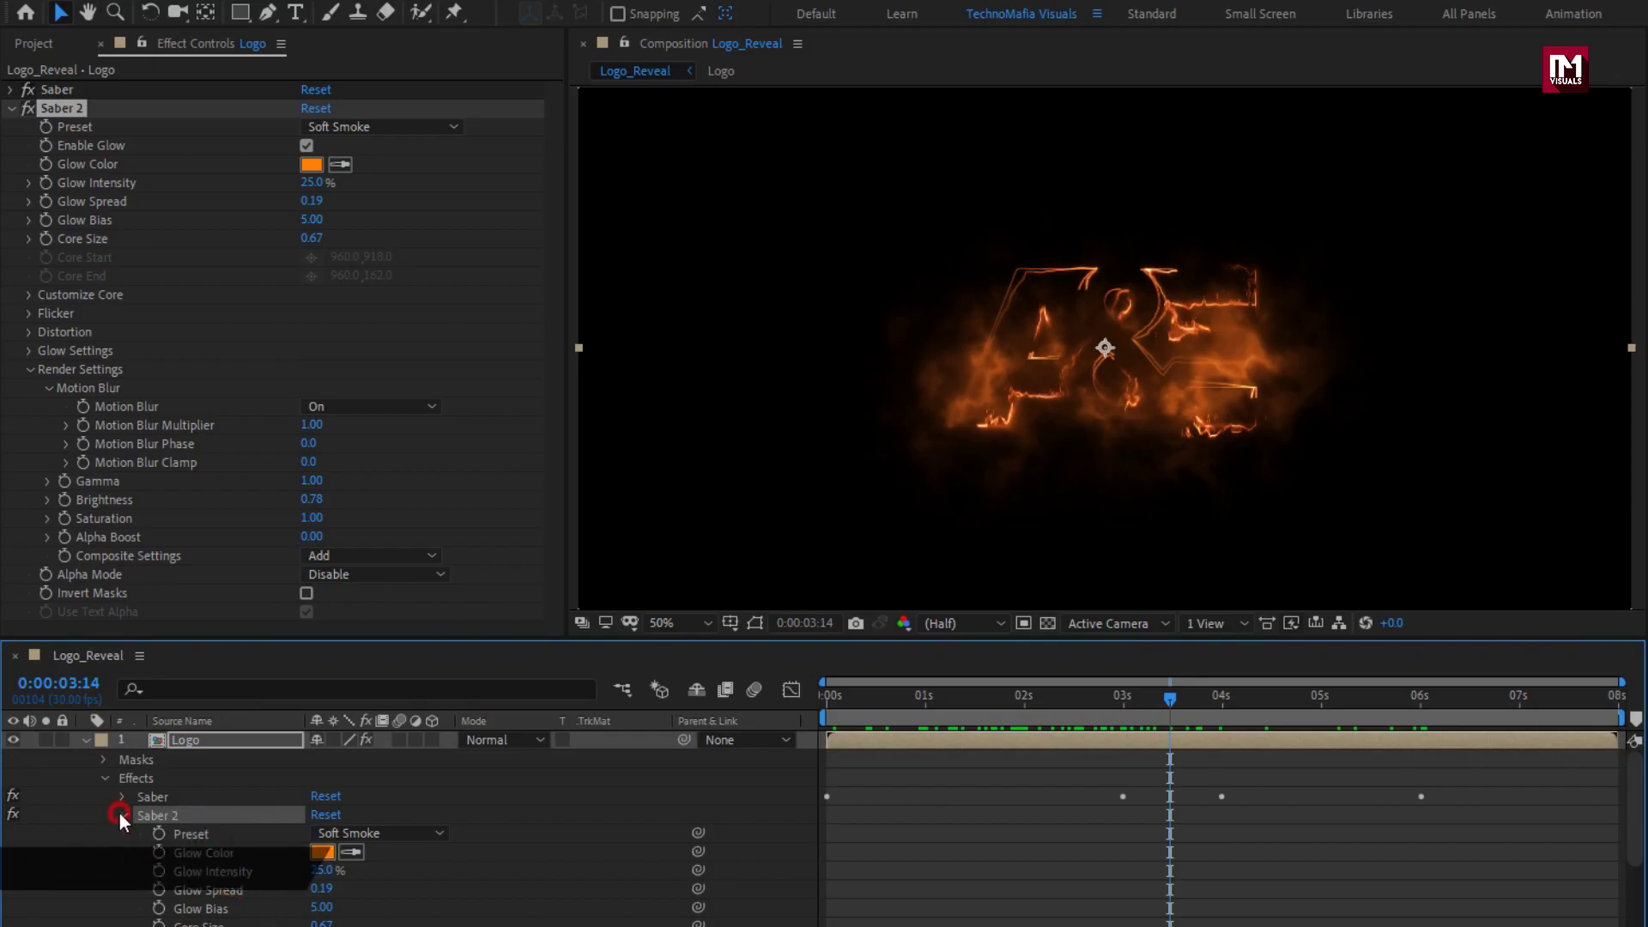
left_click(125, 814)
left_click(86, 739)
left_click_drag(246, 801, 228, 739)
right_click(229, 741)
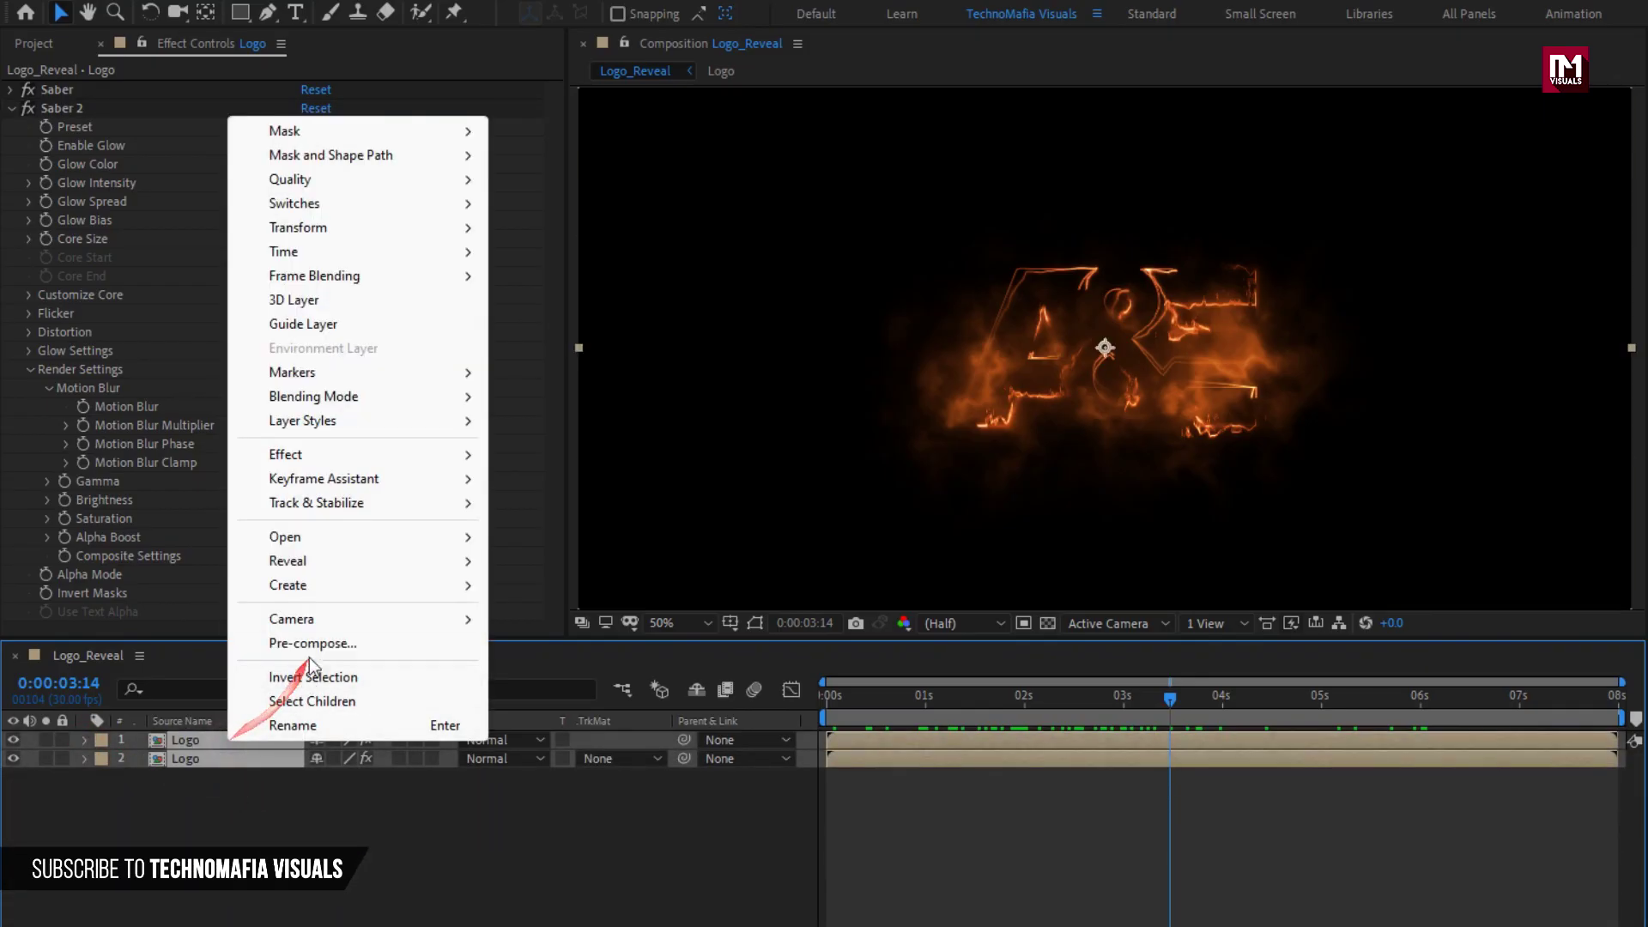
left_click(295, 644)
type("Saber_logo")
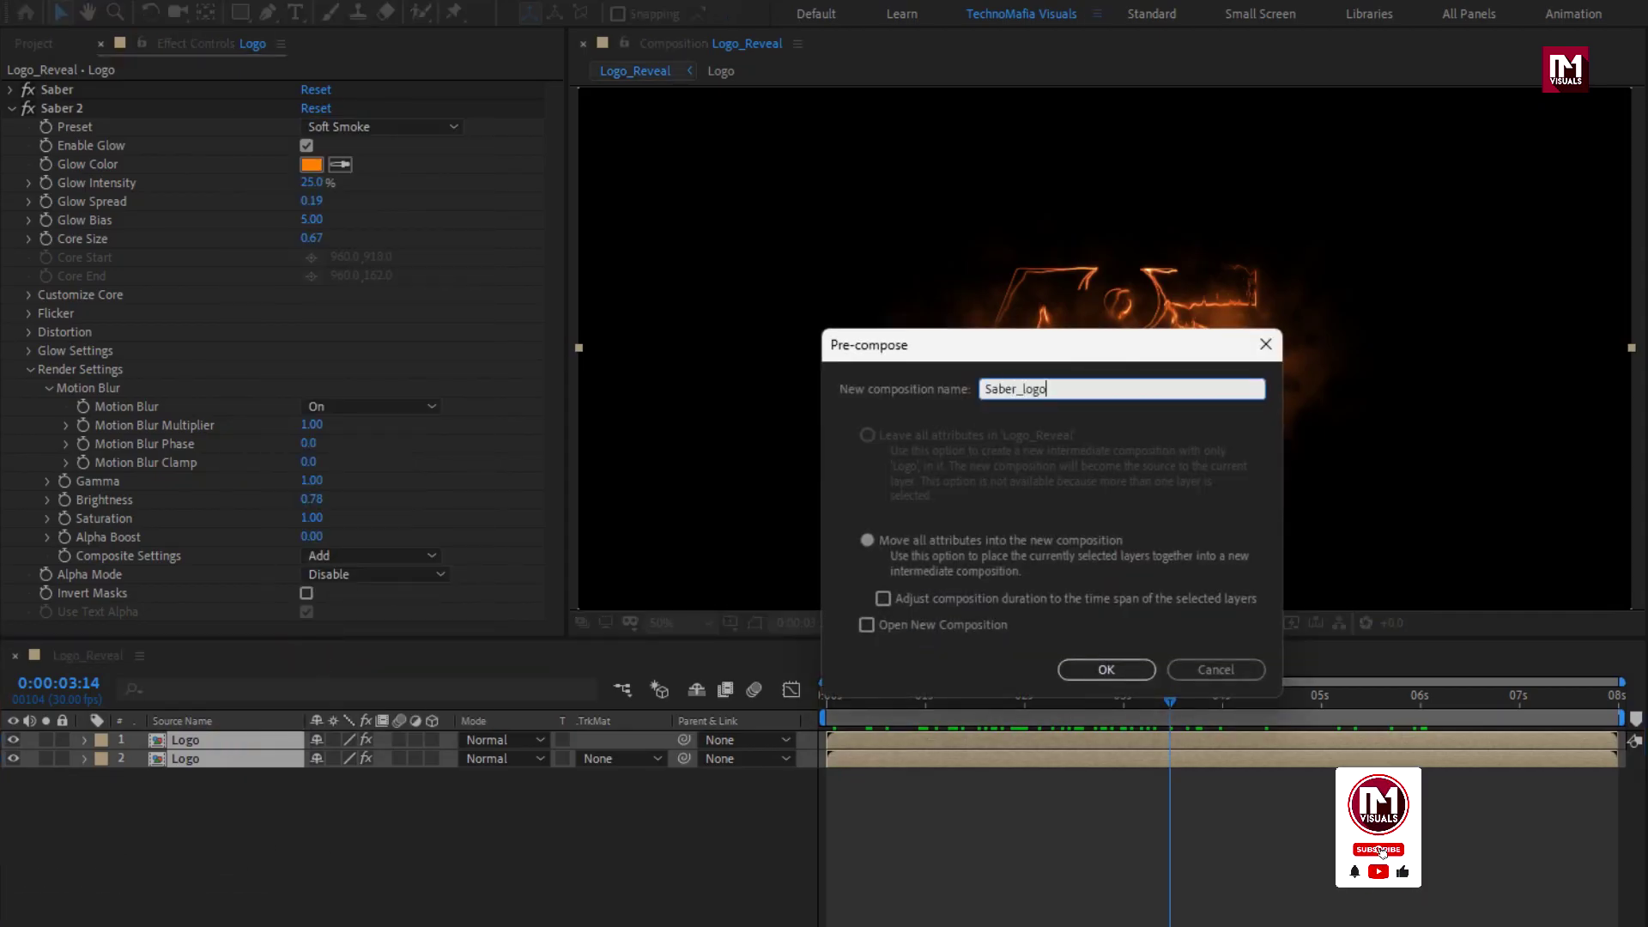
left_click(1105, 670)
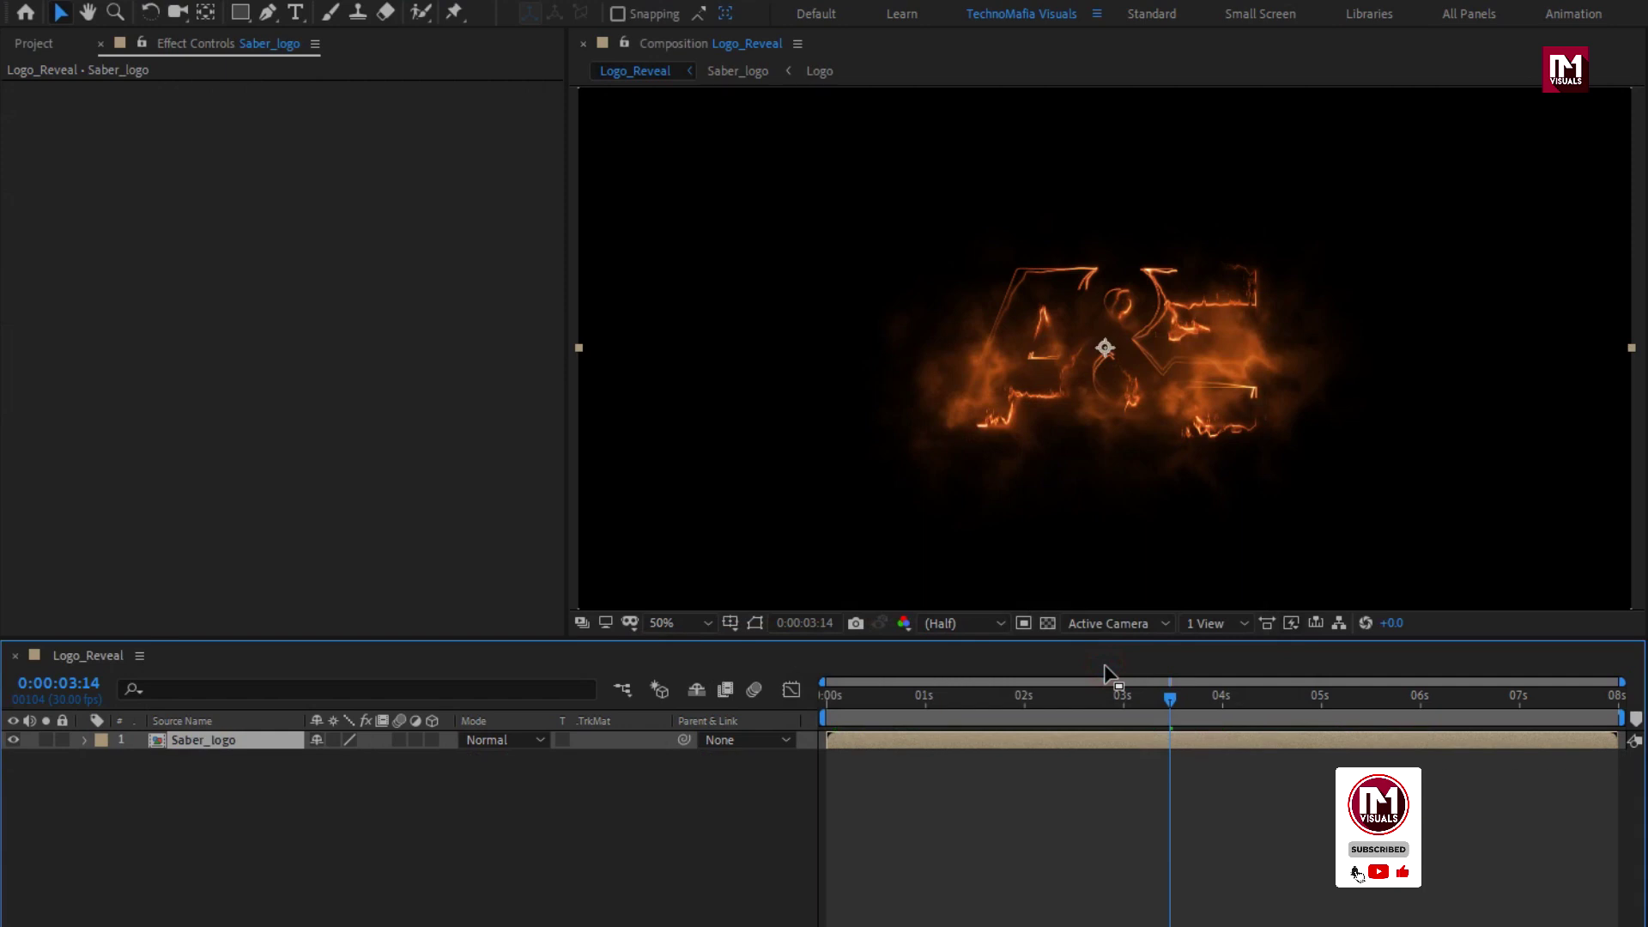
- Add the Reflection.mp4 footage above the Saber_logo layer and fit the composition view to the viewer
left_click(33, 43)
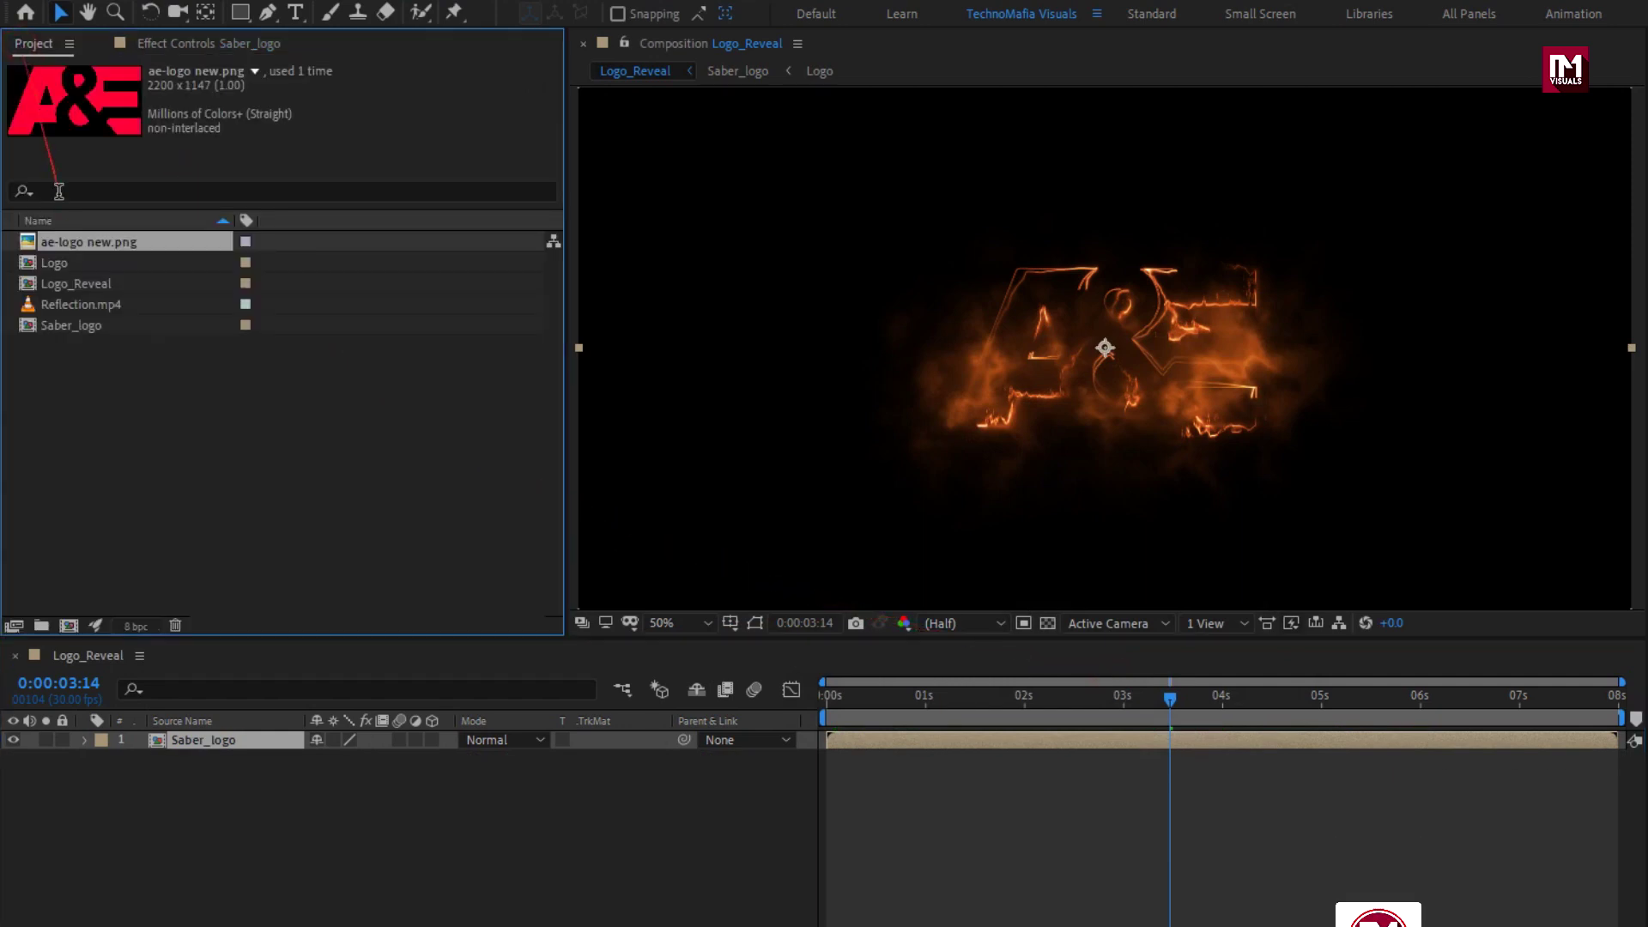
left_click(93, 304)
left_click_drag(93, 304, 239, 733)
left_click(678, 623)
left_click(683, 673)
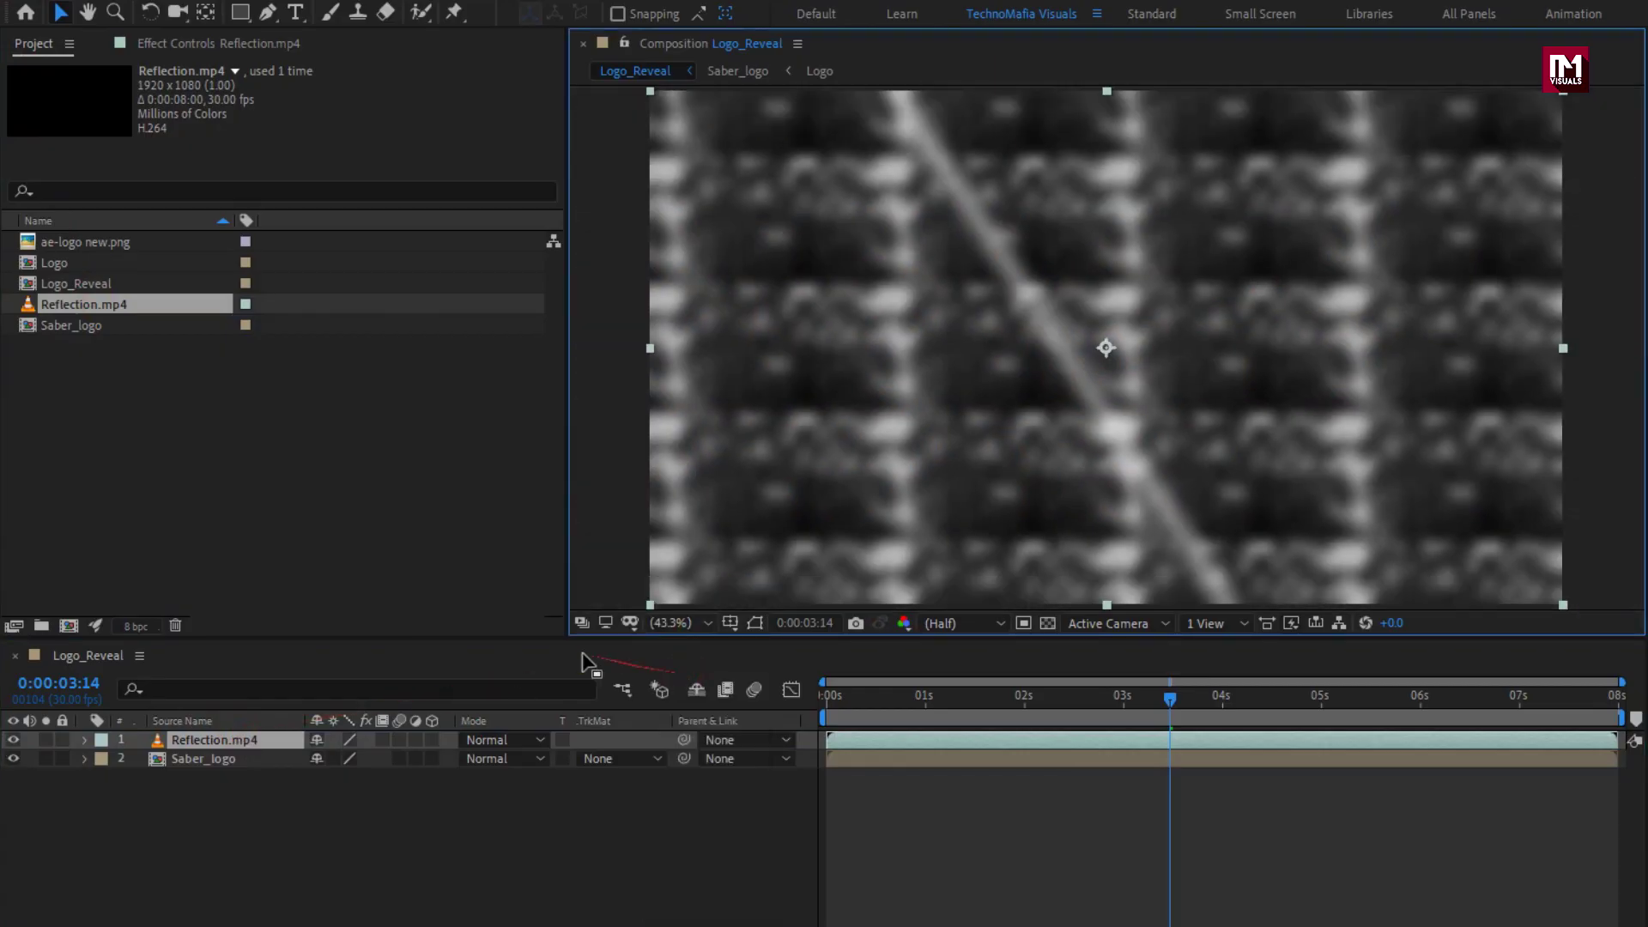
- Pre-compose the Reflection.mp4 layer into a new composition named Reflection
left_click(53, 264)
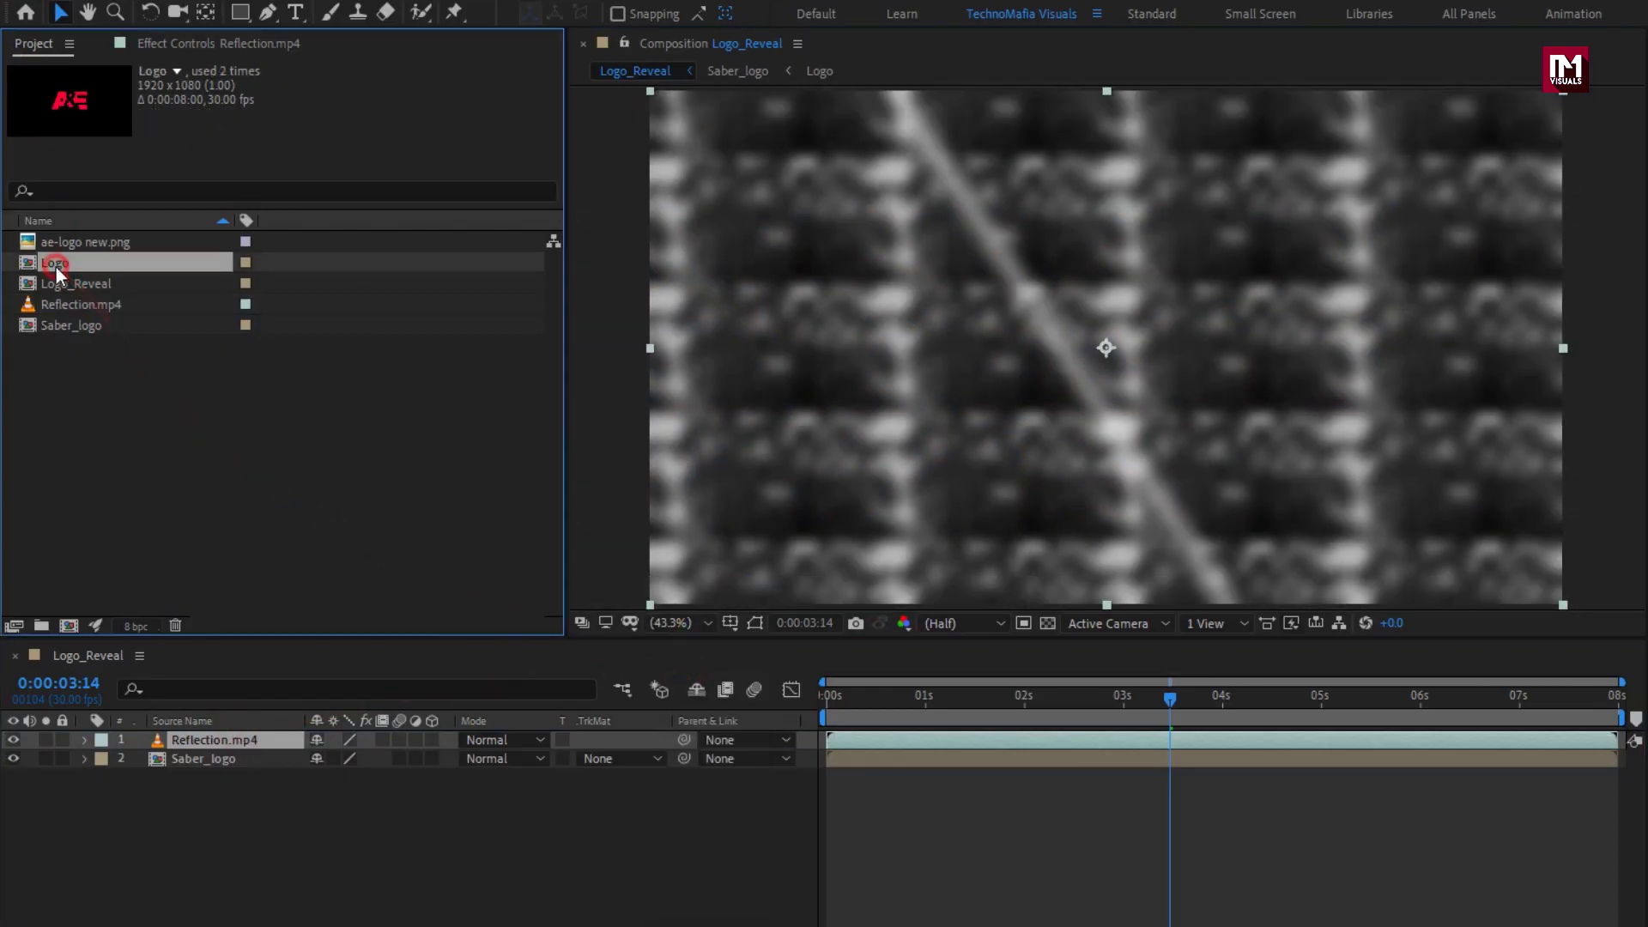
right_click(220, 740)
left_click(266, 642)
left_click_drag(1041, 389, 1198, 384)
key("BackSpace")
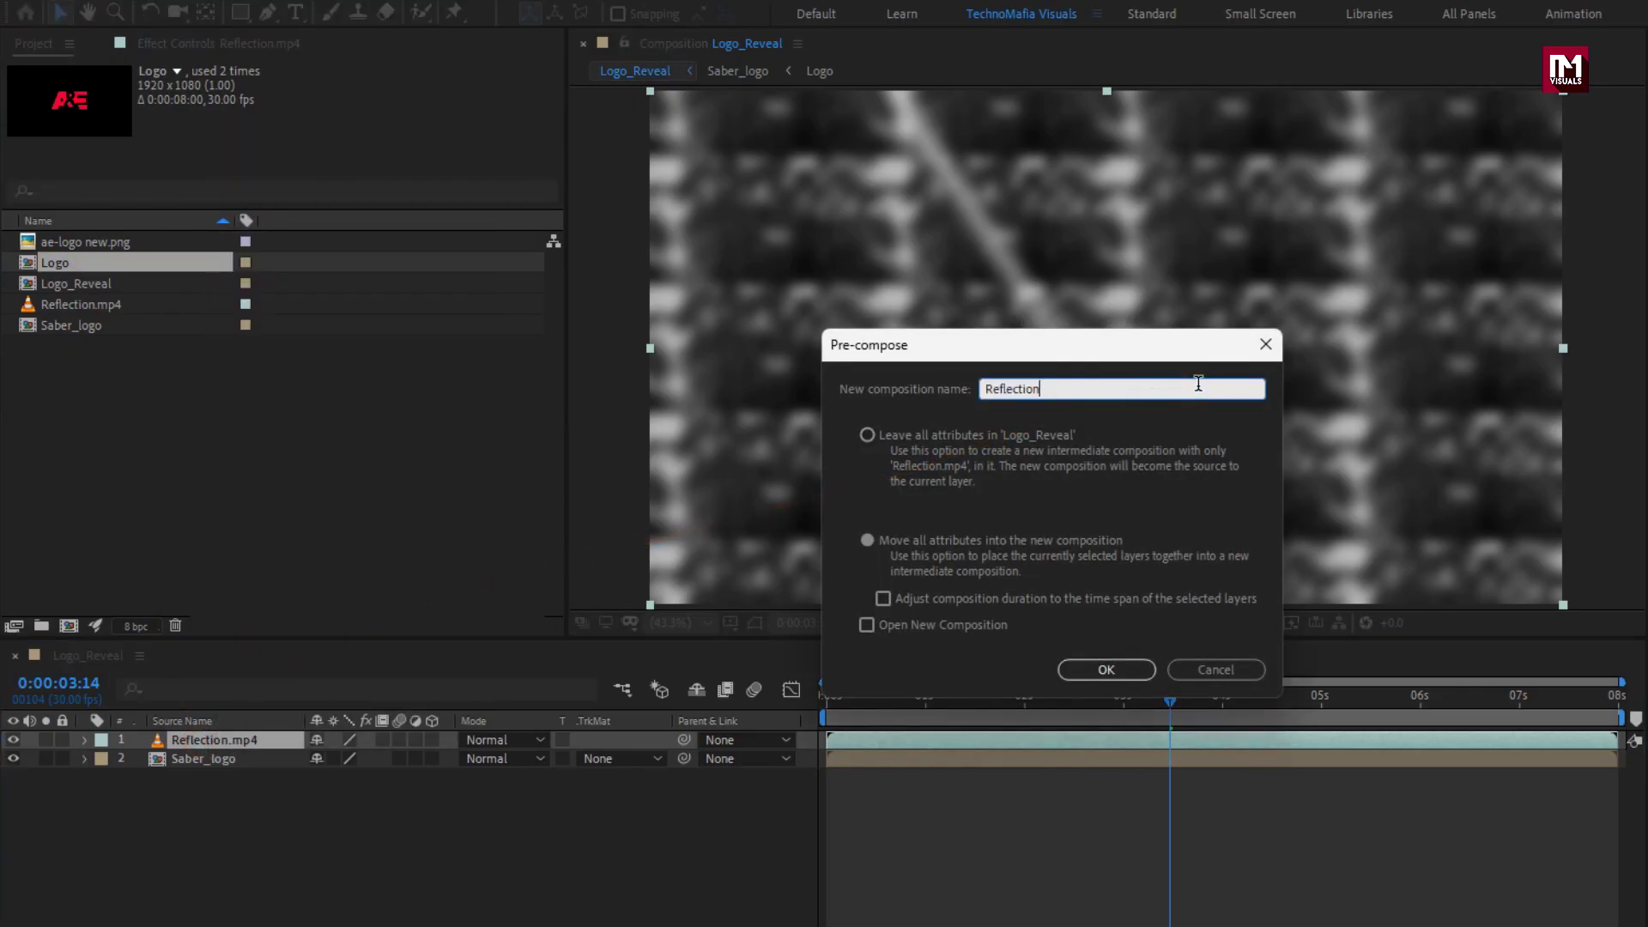
left_click(1092, 669)
- Add the Logo composition above the Reflection layer and set Reflection's track matte to Alpha Matte "Logo"
left_click(49, 264)
left_click_drag(61, 272, 210, 735)
left_click(203, 762)
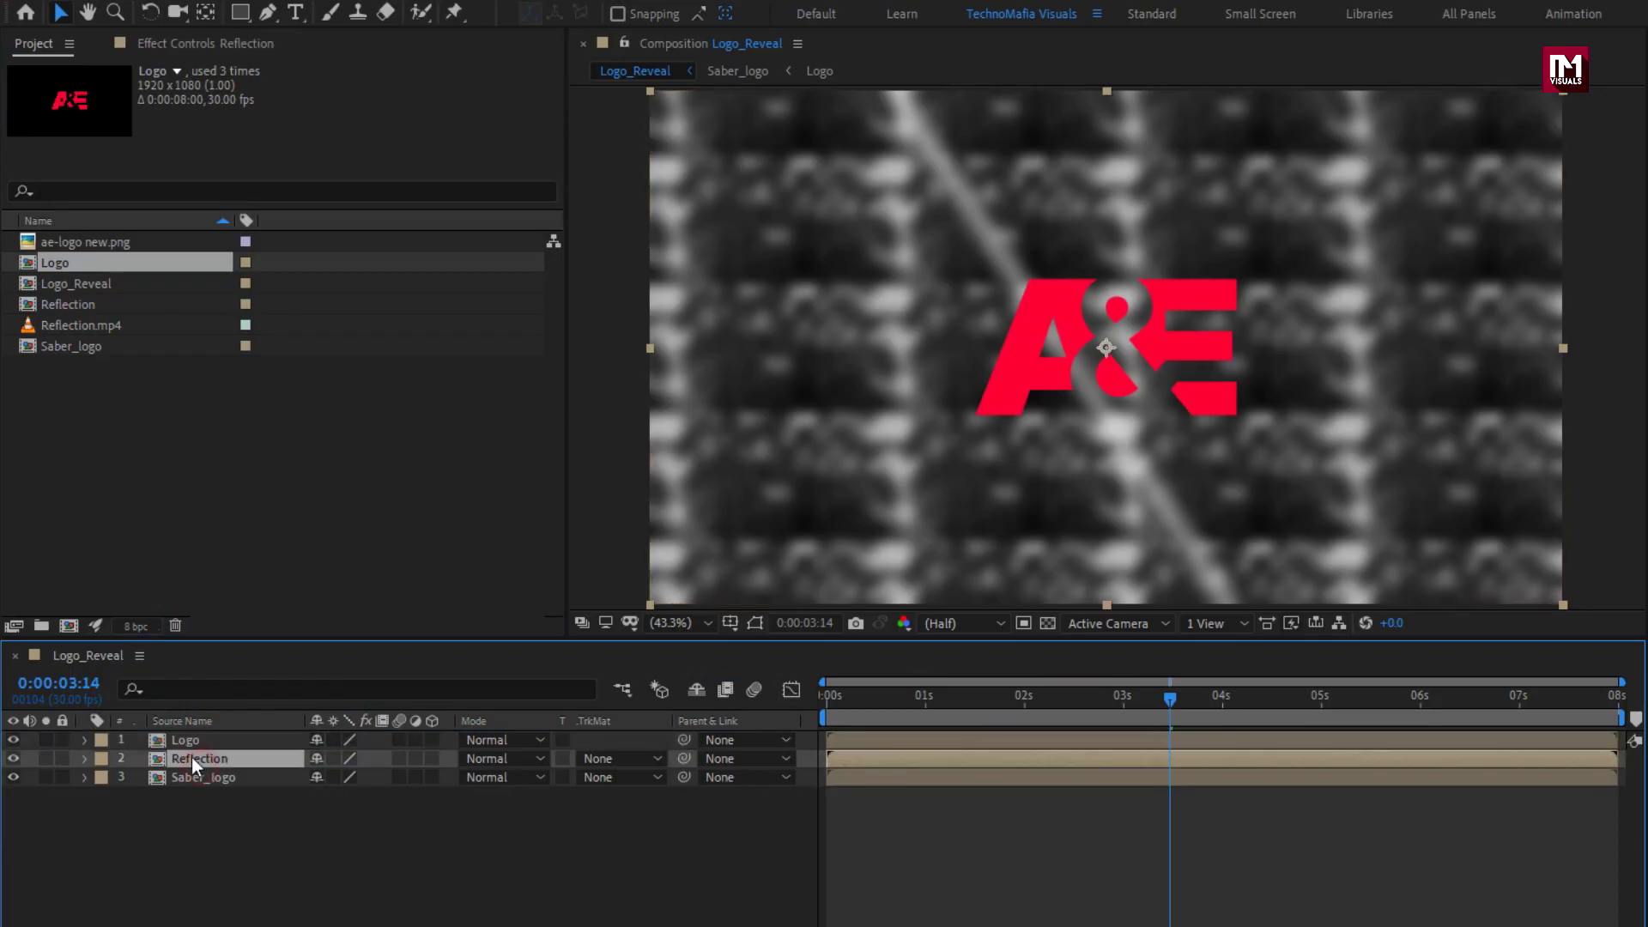
left_click(601, 757)
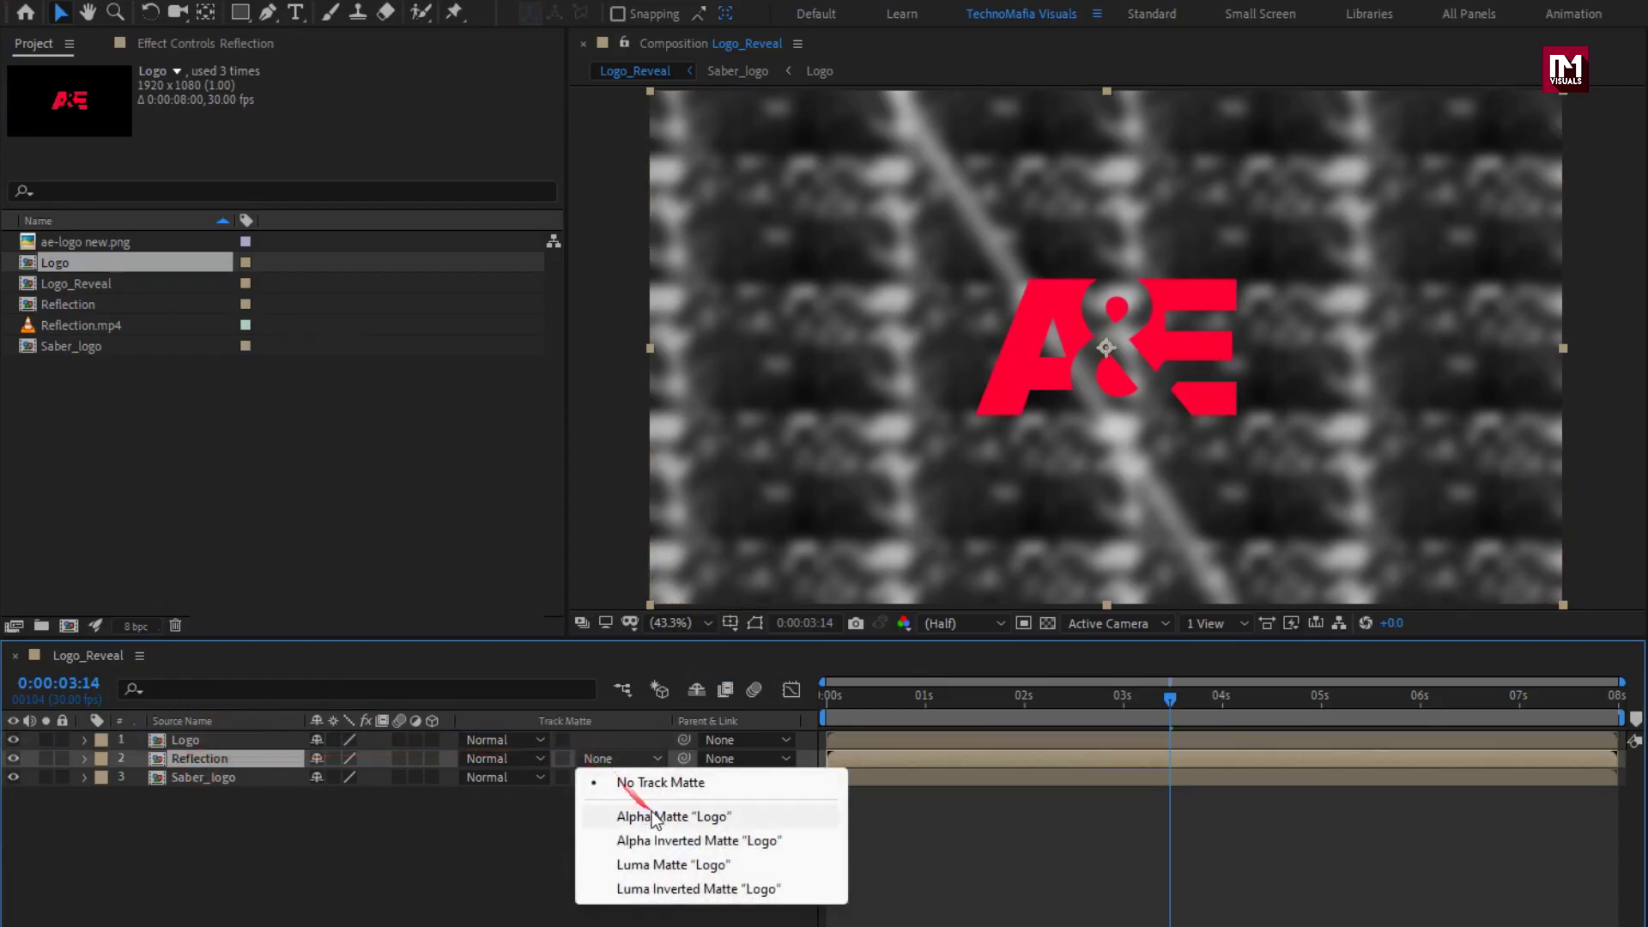
left_click(704, 816)
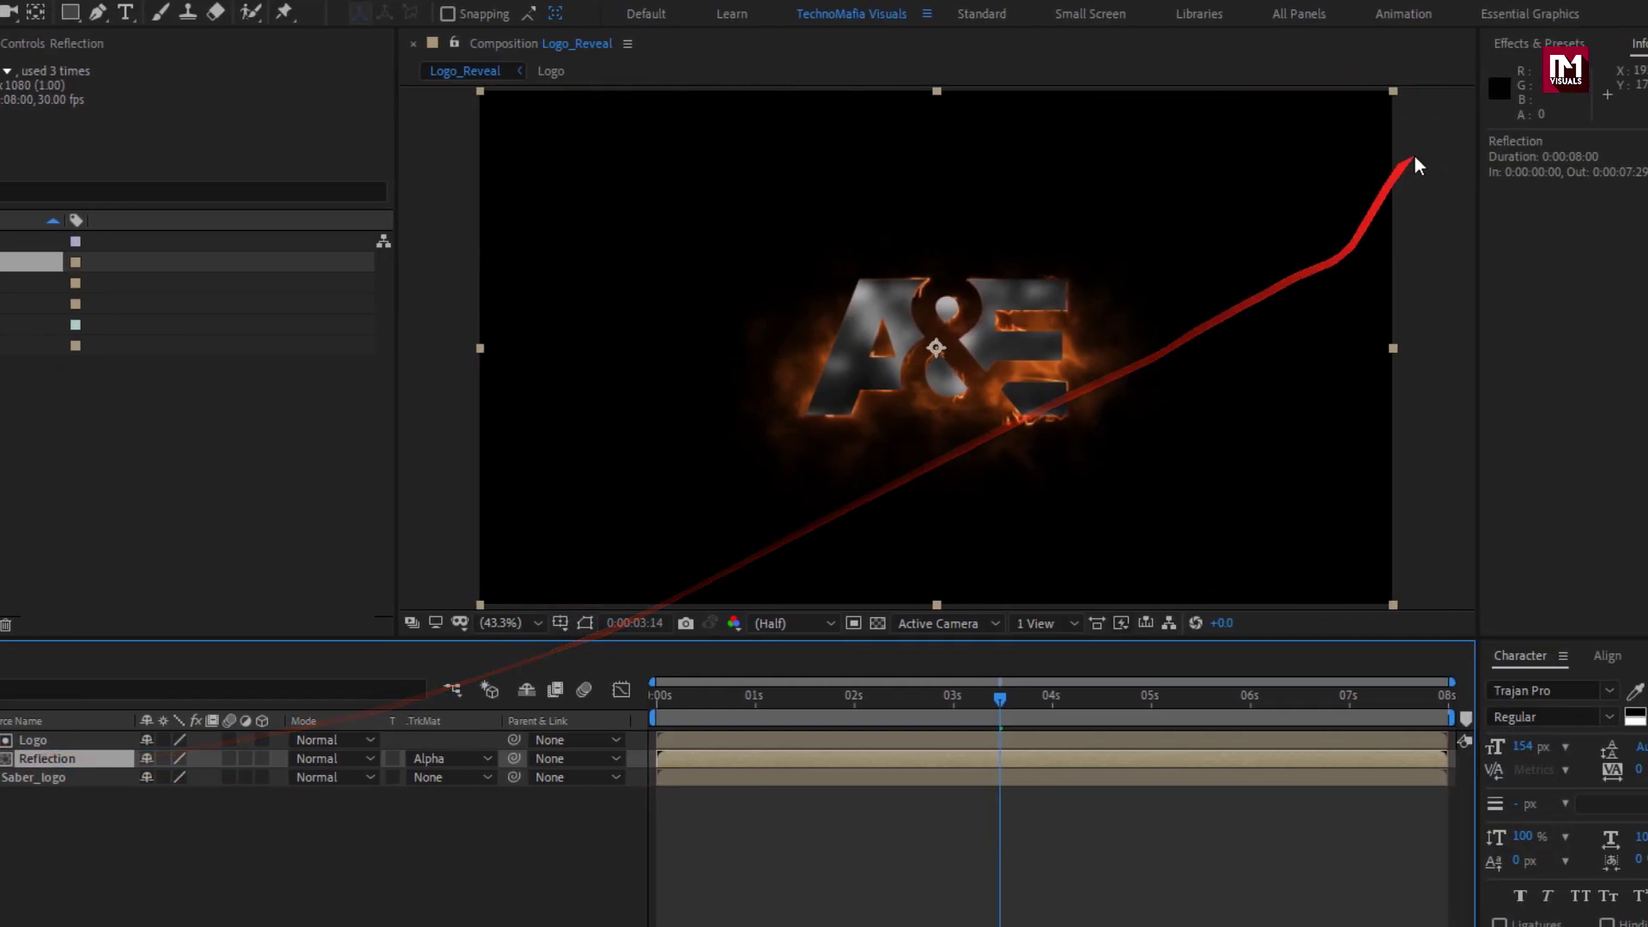
- Apply Fast Box Blur to the Reflection layer with a Blur Radius of 3 and Iterations of 1
left_click(1348, 72)
type("fast")
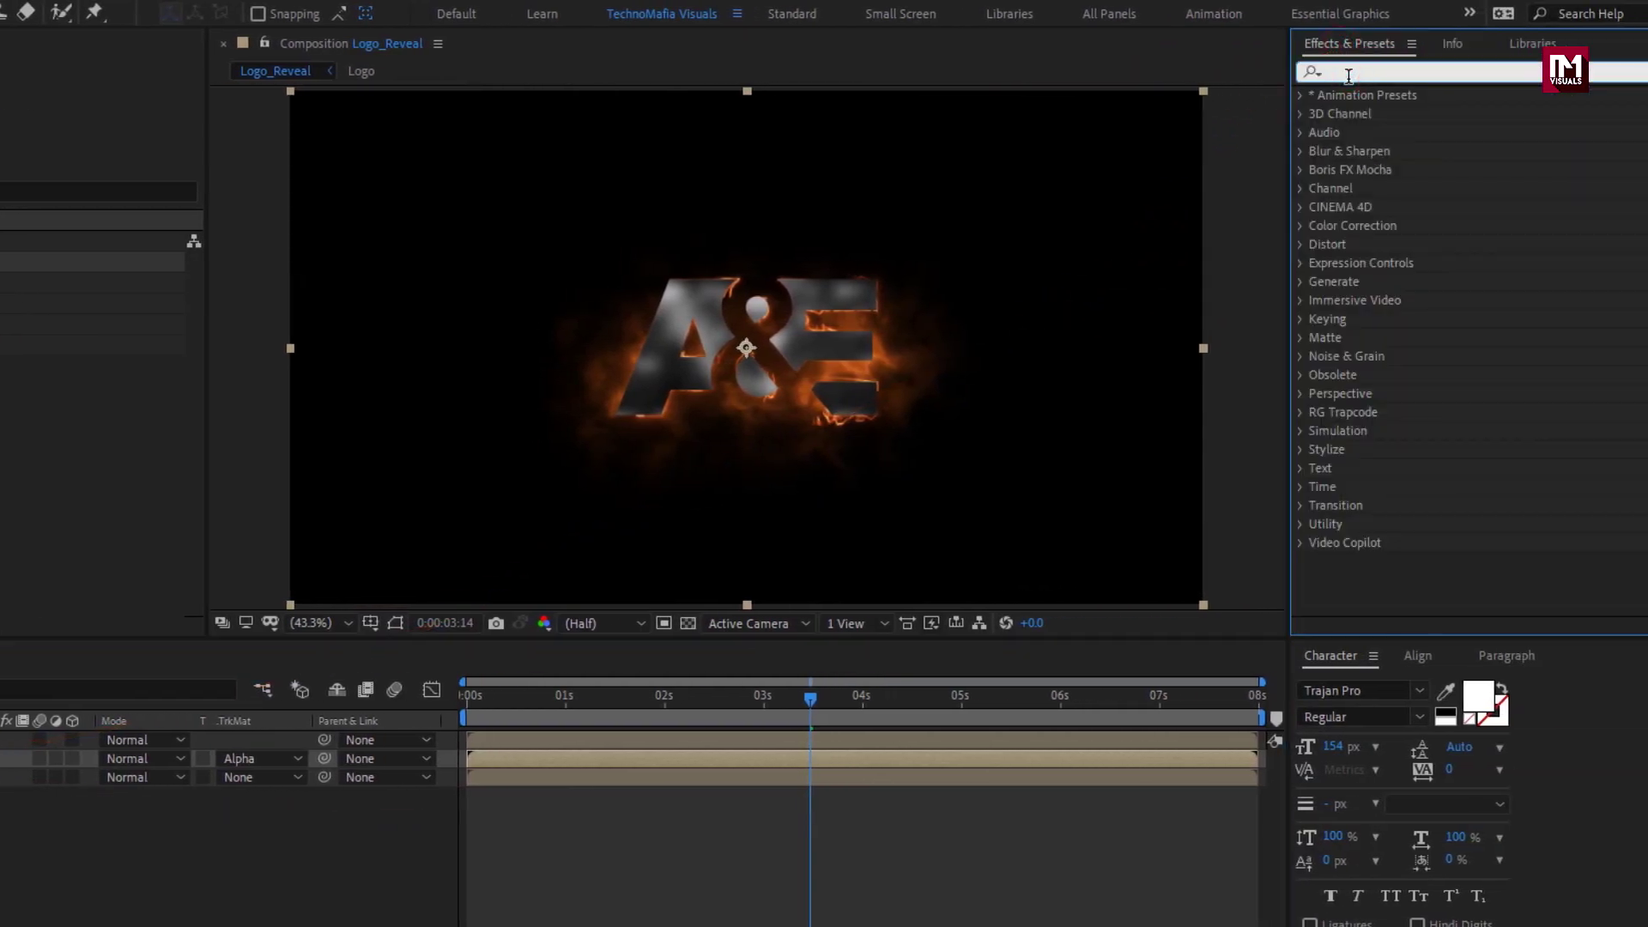
double_click(1394, 207)
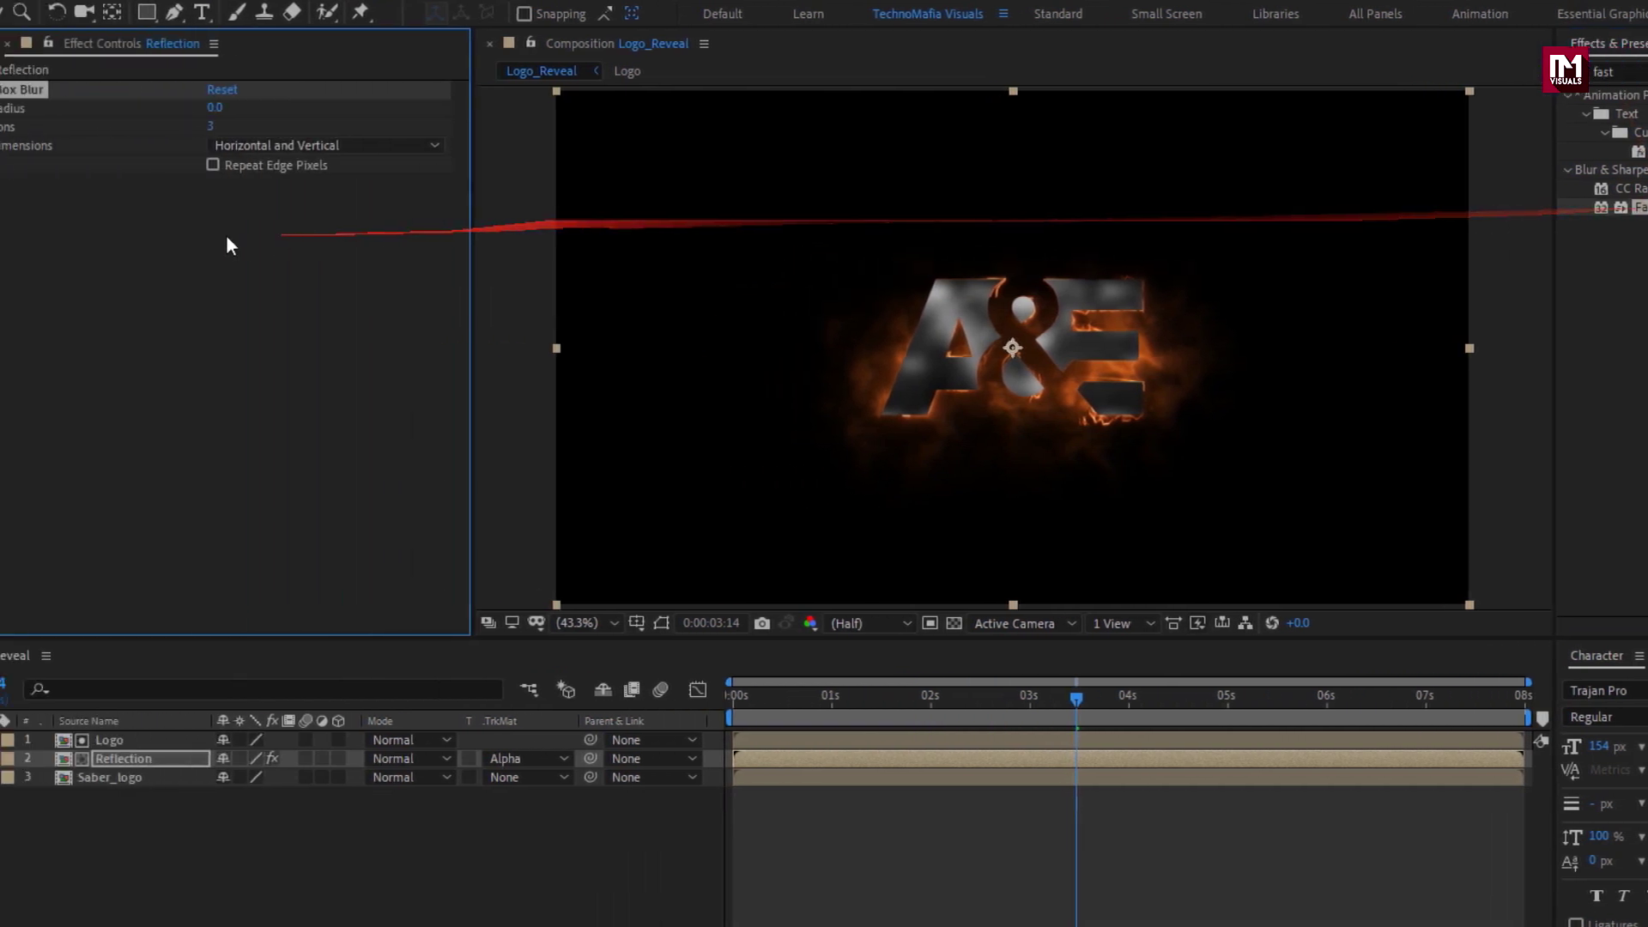
type("3")
key("Return")
type("1")
key("Return")
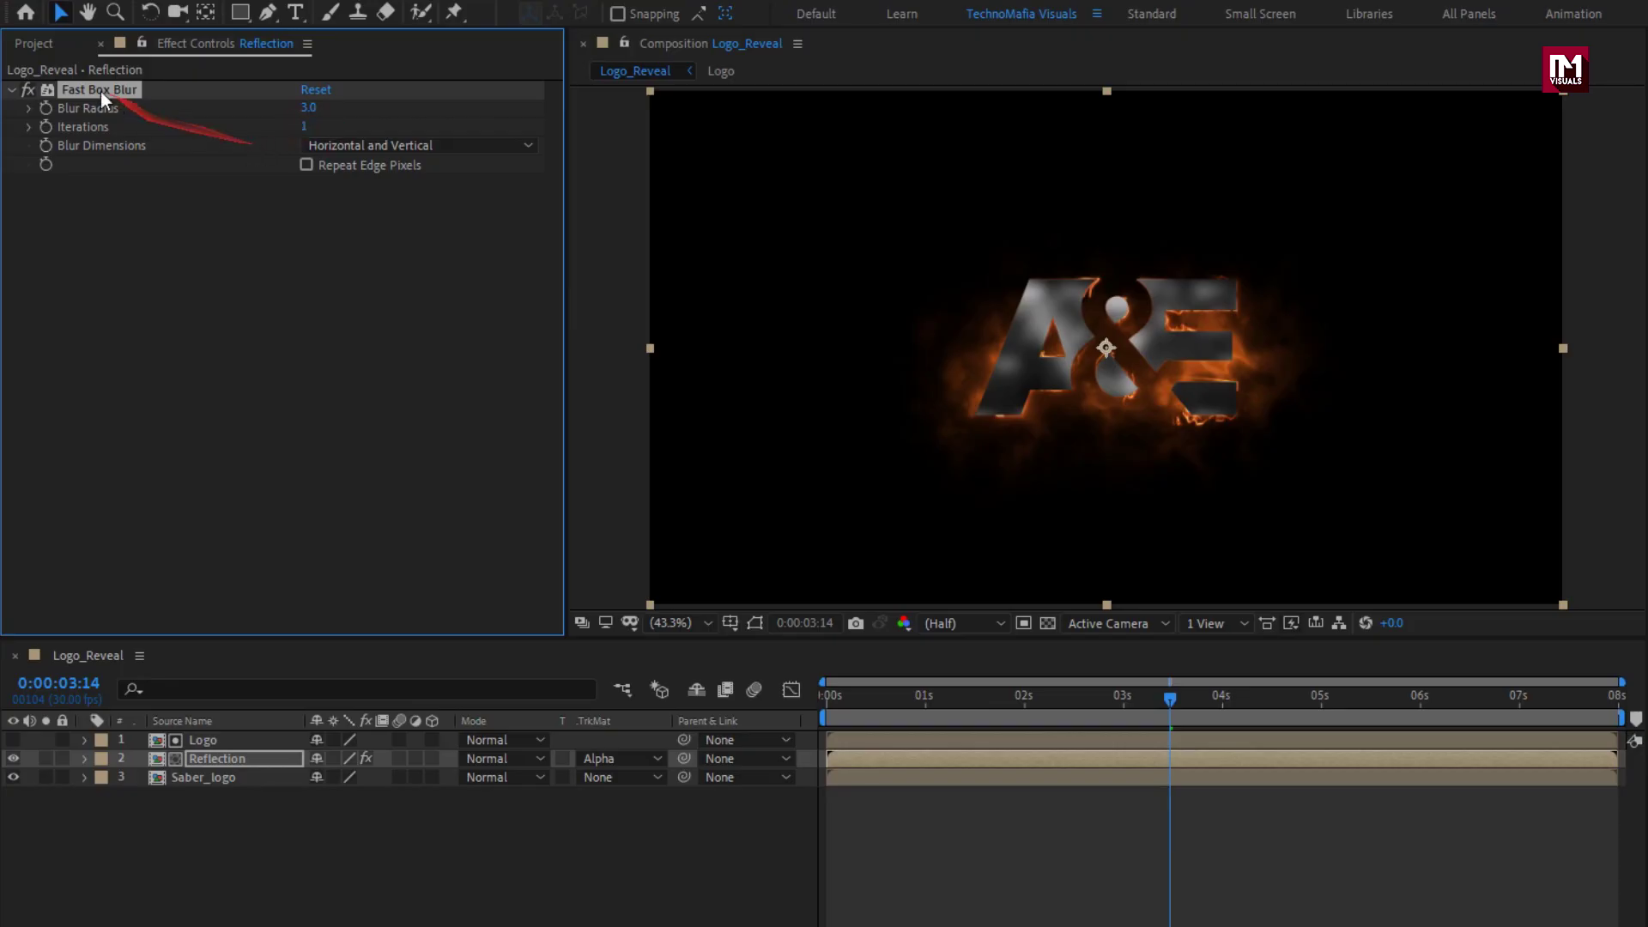
- Find the CC Blobbylize effect and apply it to the Reflection layer
left_click(1387, 71)
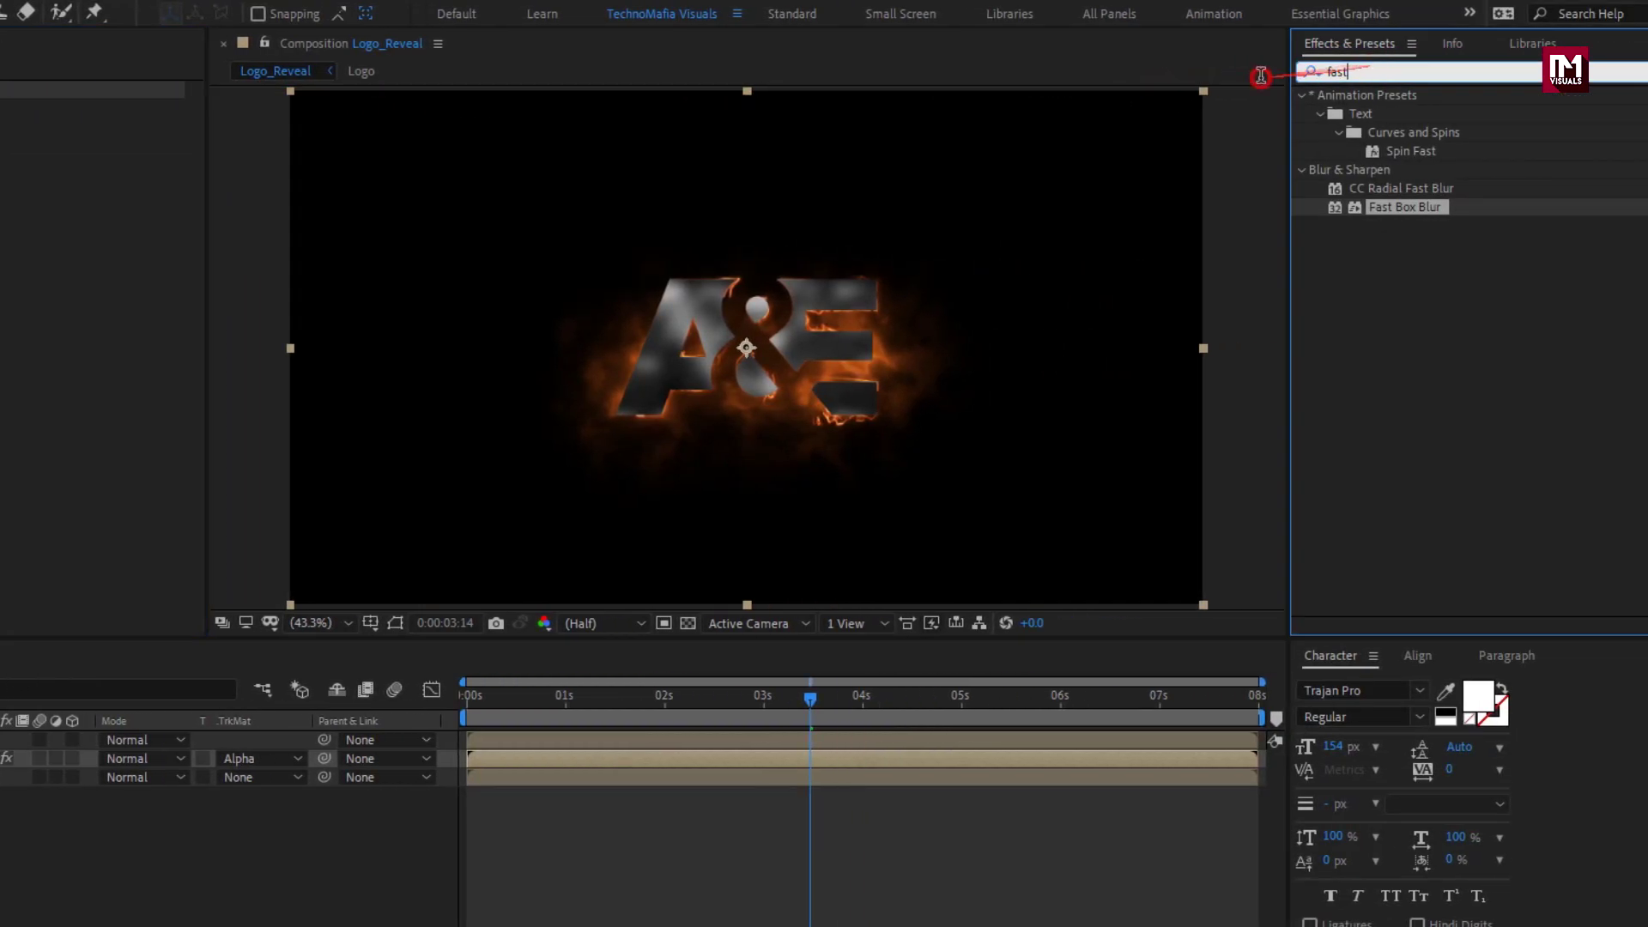
type("blob")
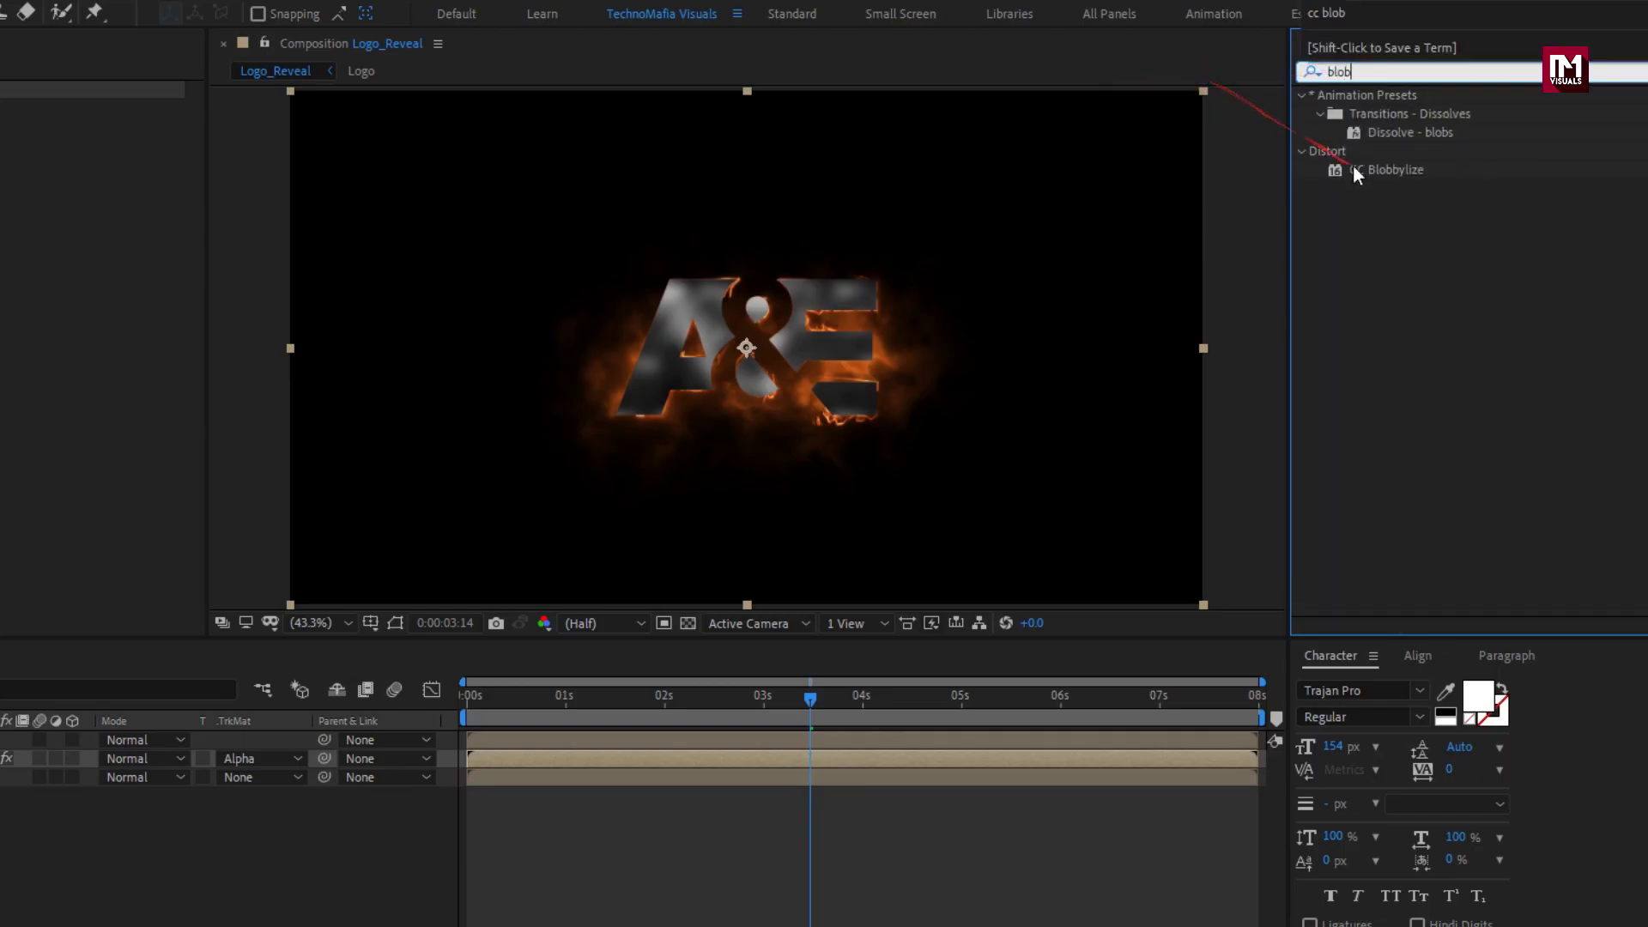
left_click(1368, 170)
double_click(1368, 170)
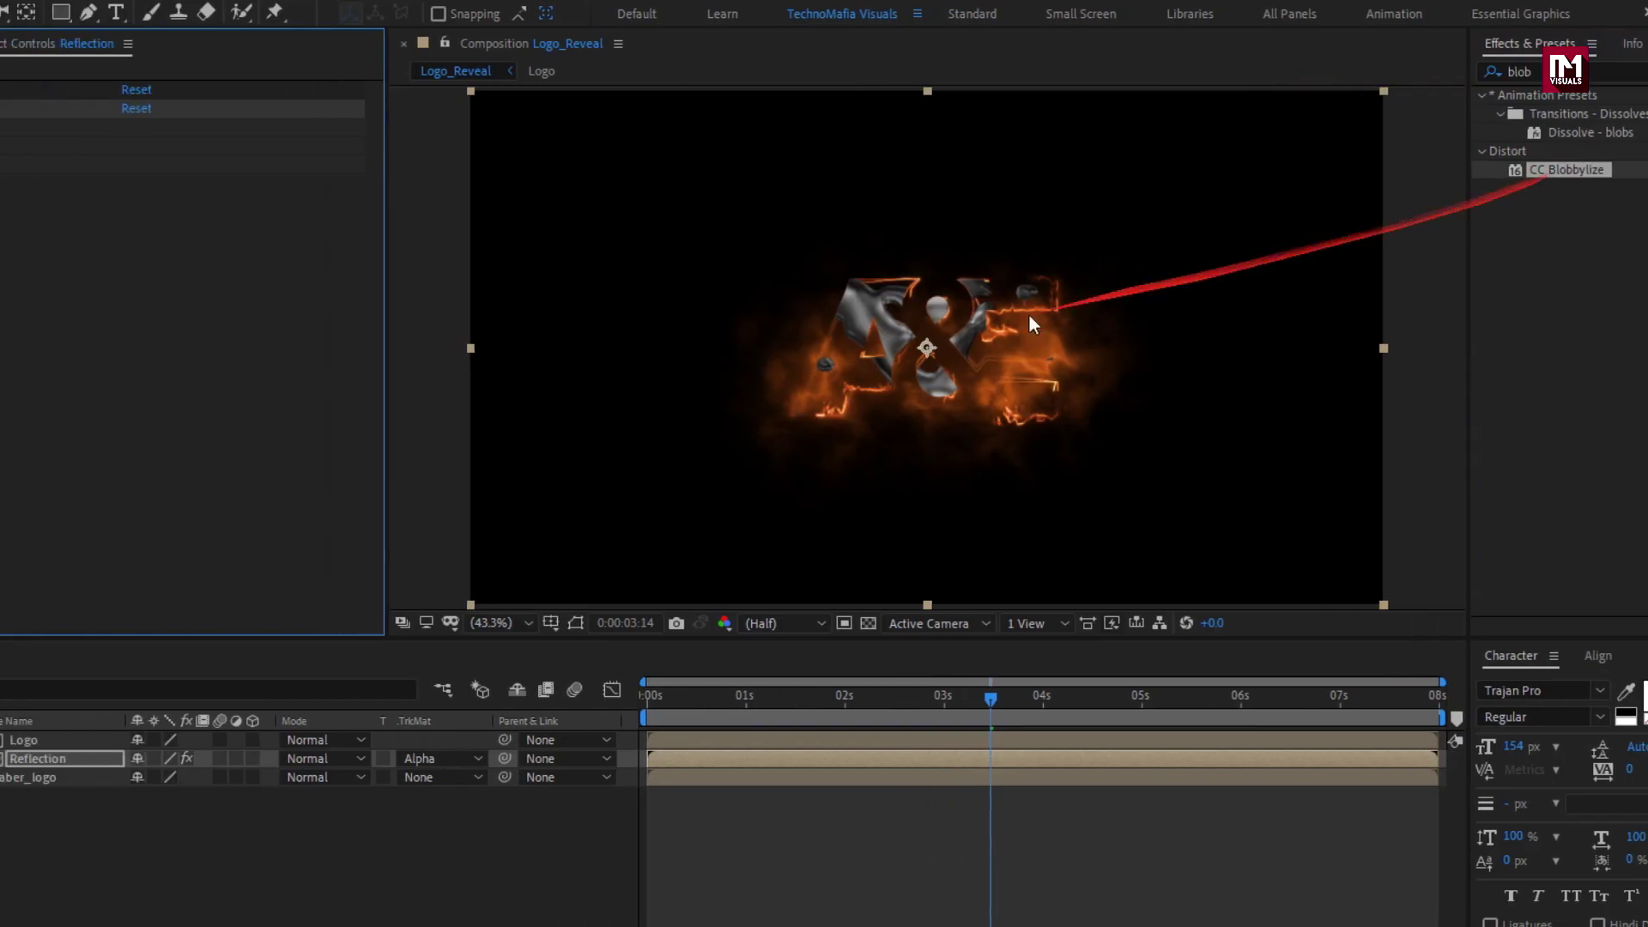
- In CC Blobbylize's Blobbiness settings, set Blob Layer to Logo, Softness to 2 and Cut Away to 5
left_click(30, 127)
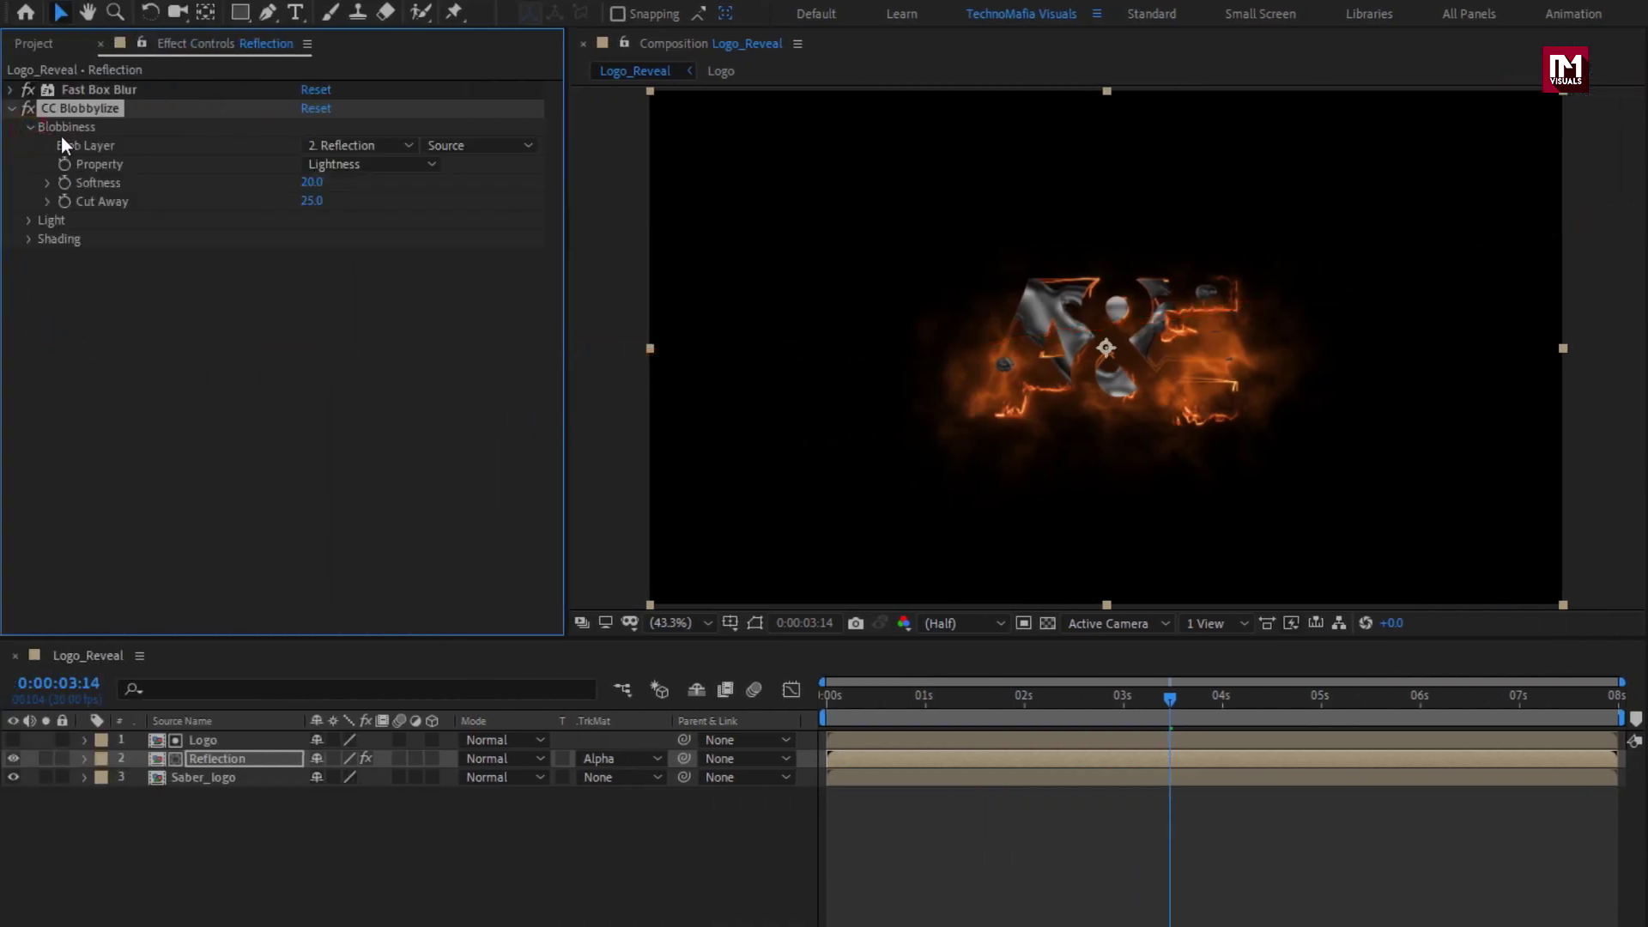
left_click(348, 148)
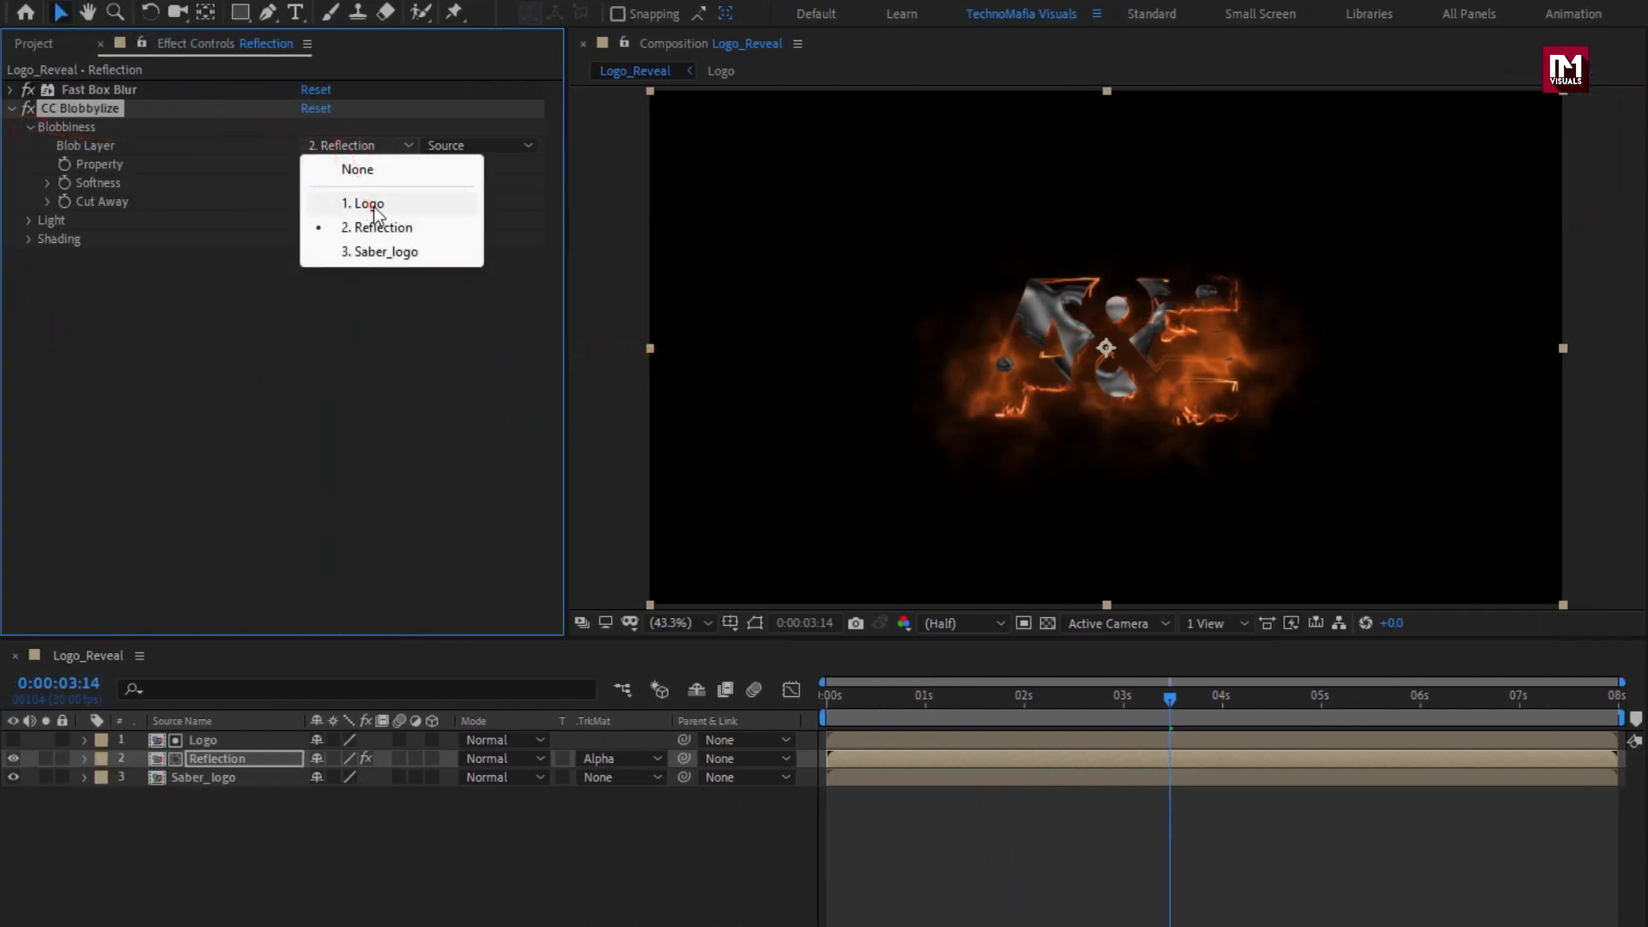
left_click(373, 204)
type("2")
key("Return")
left_click(313, 203)
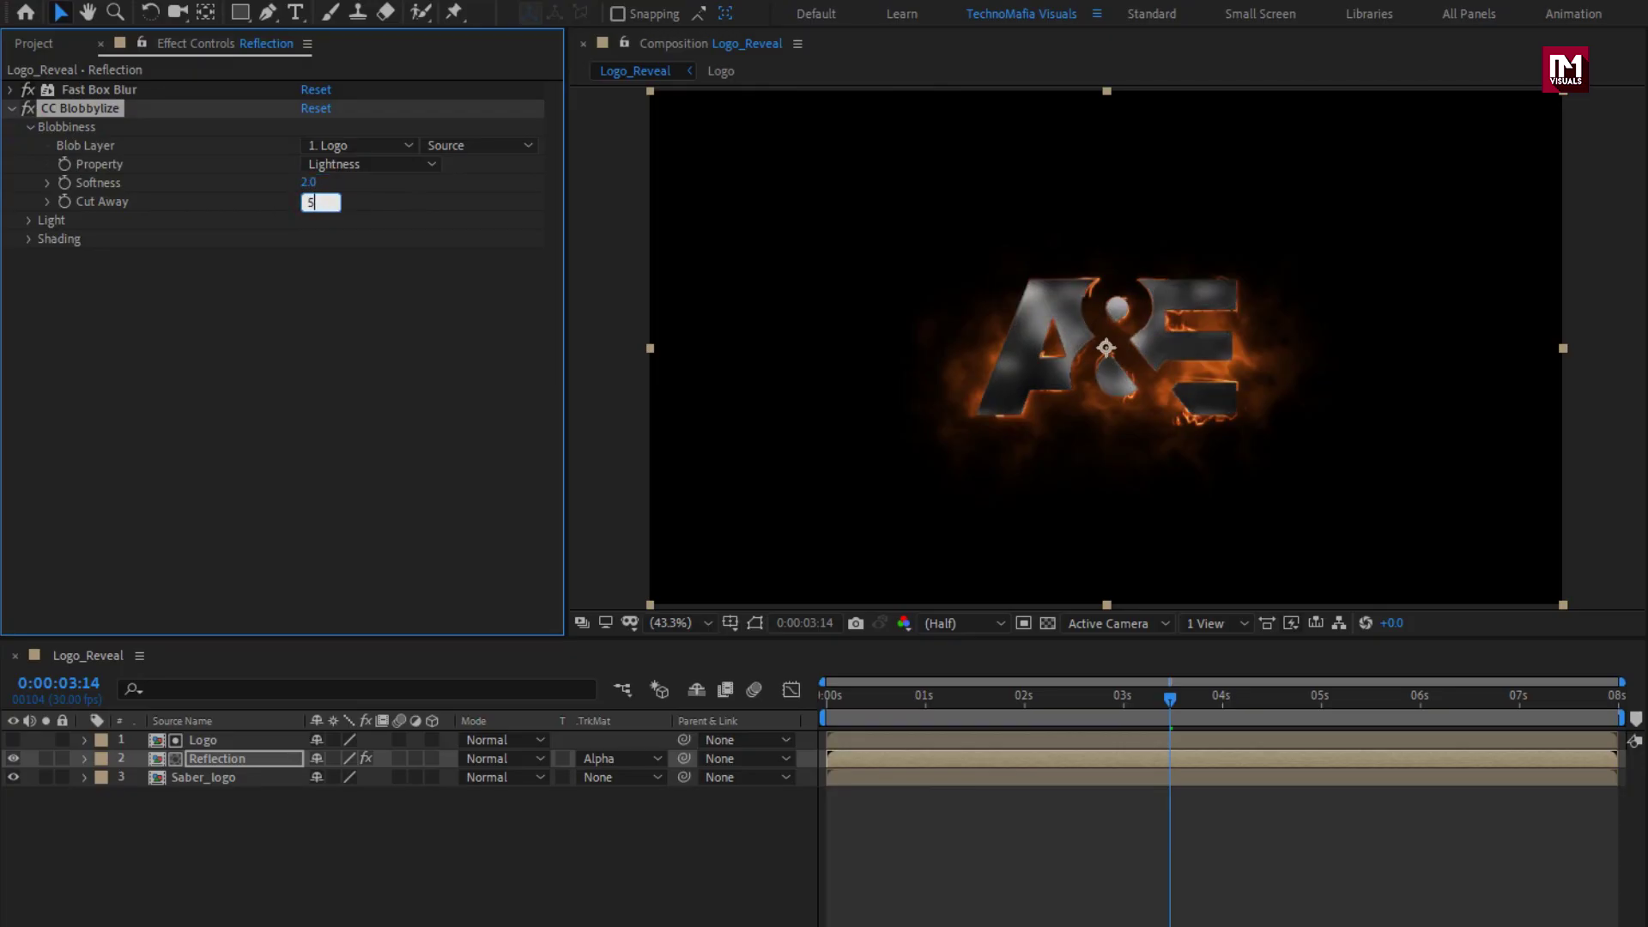
- Set CC Blobbylize's Light Type to Point Light and place the light above the logo's right end at about 1343, 284
left_click(28, 221)
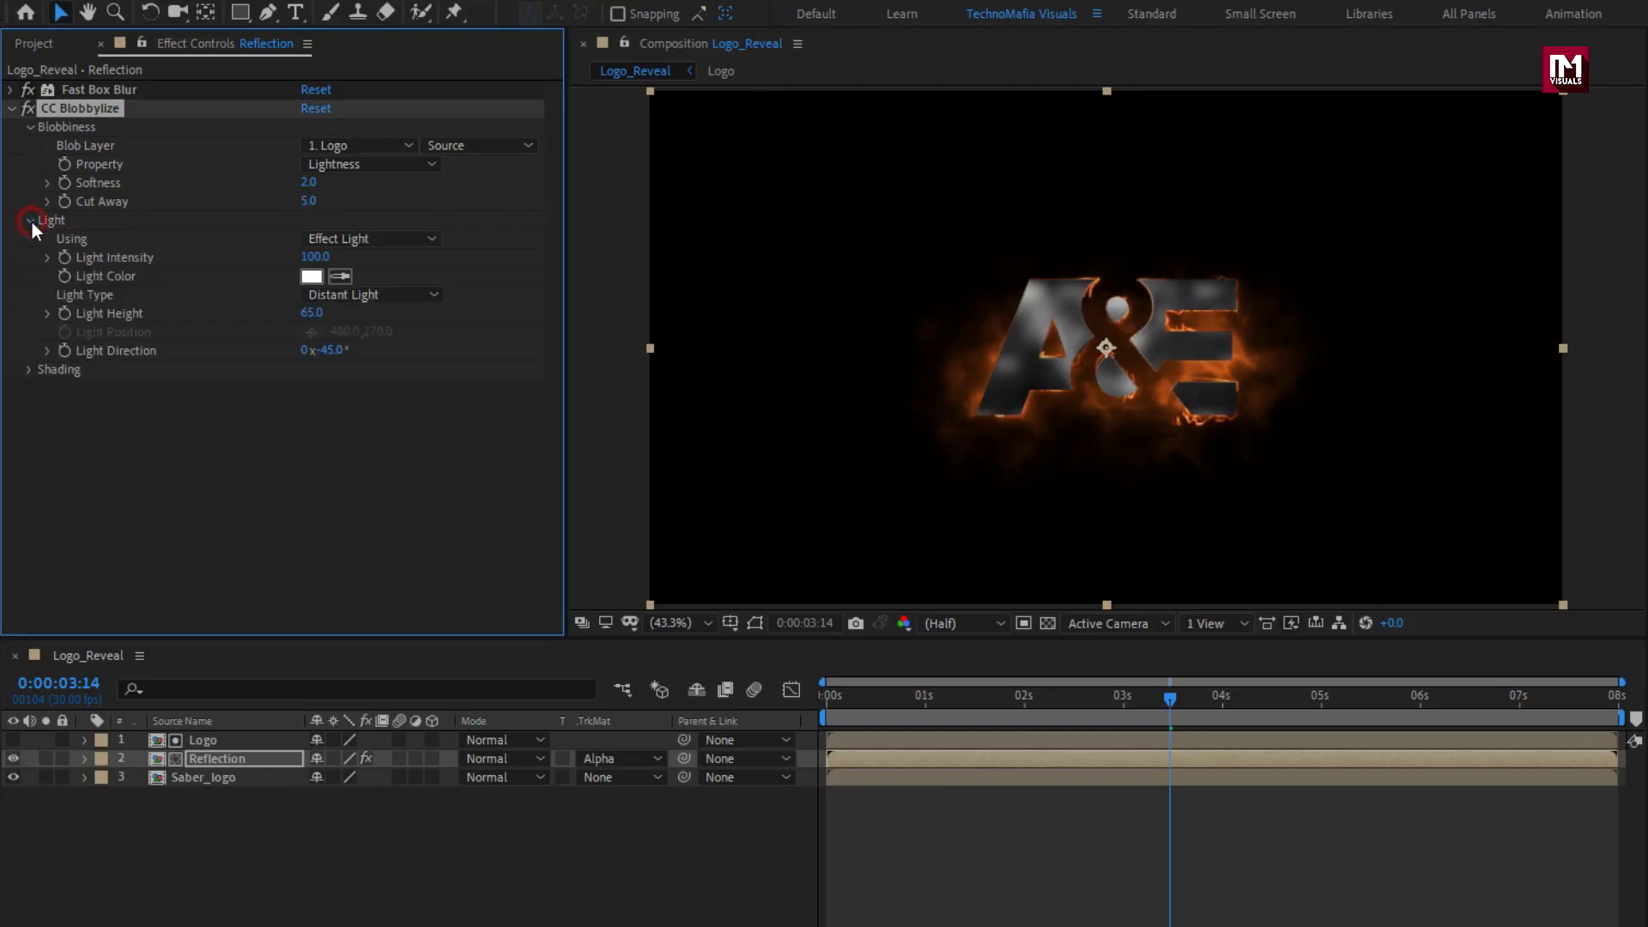
left_click(398, 295)
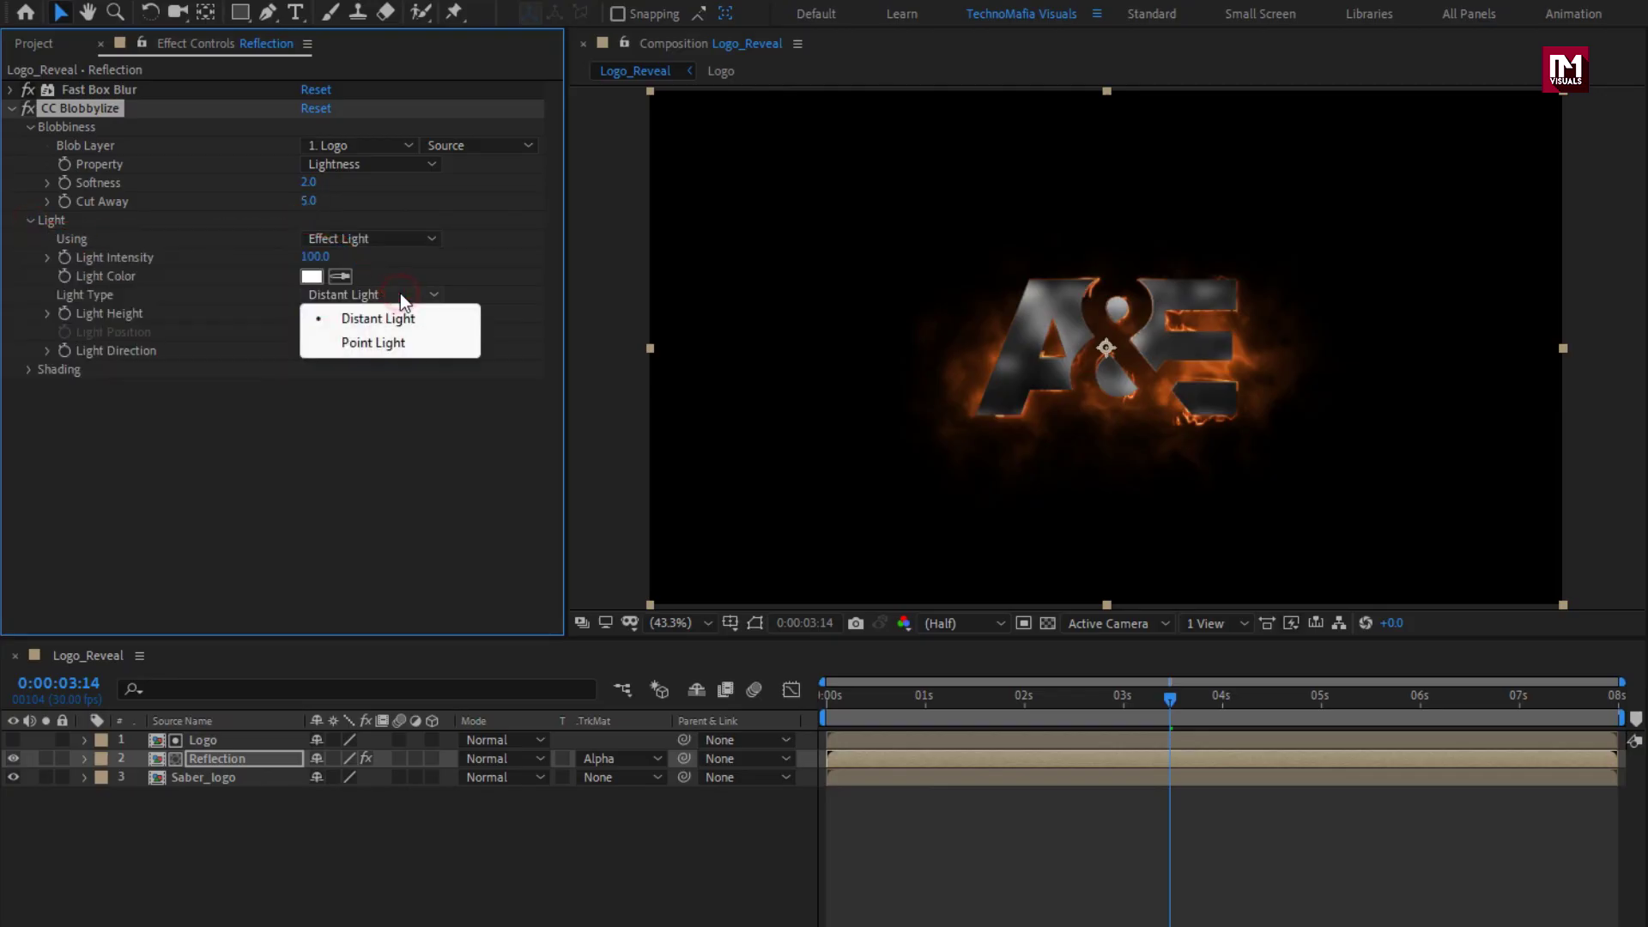
left_click(378, 342)
left_click_drag(878, 218, 1290, 224)
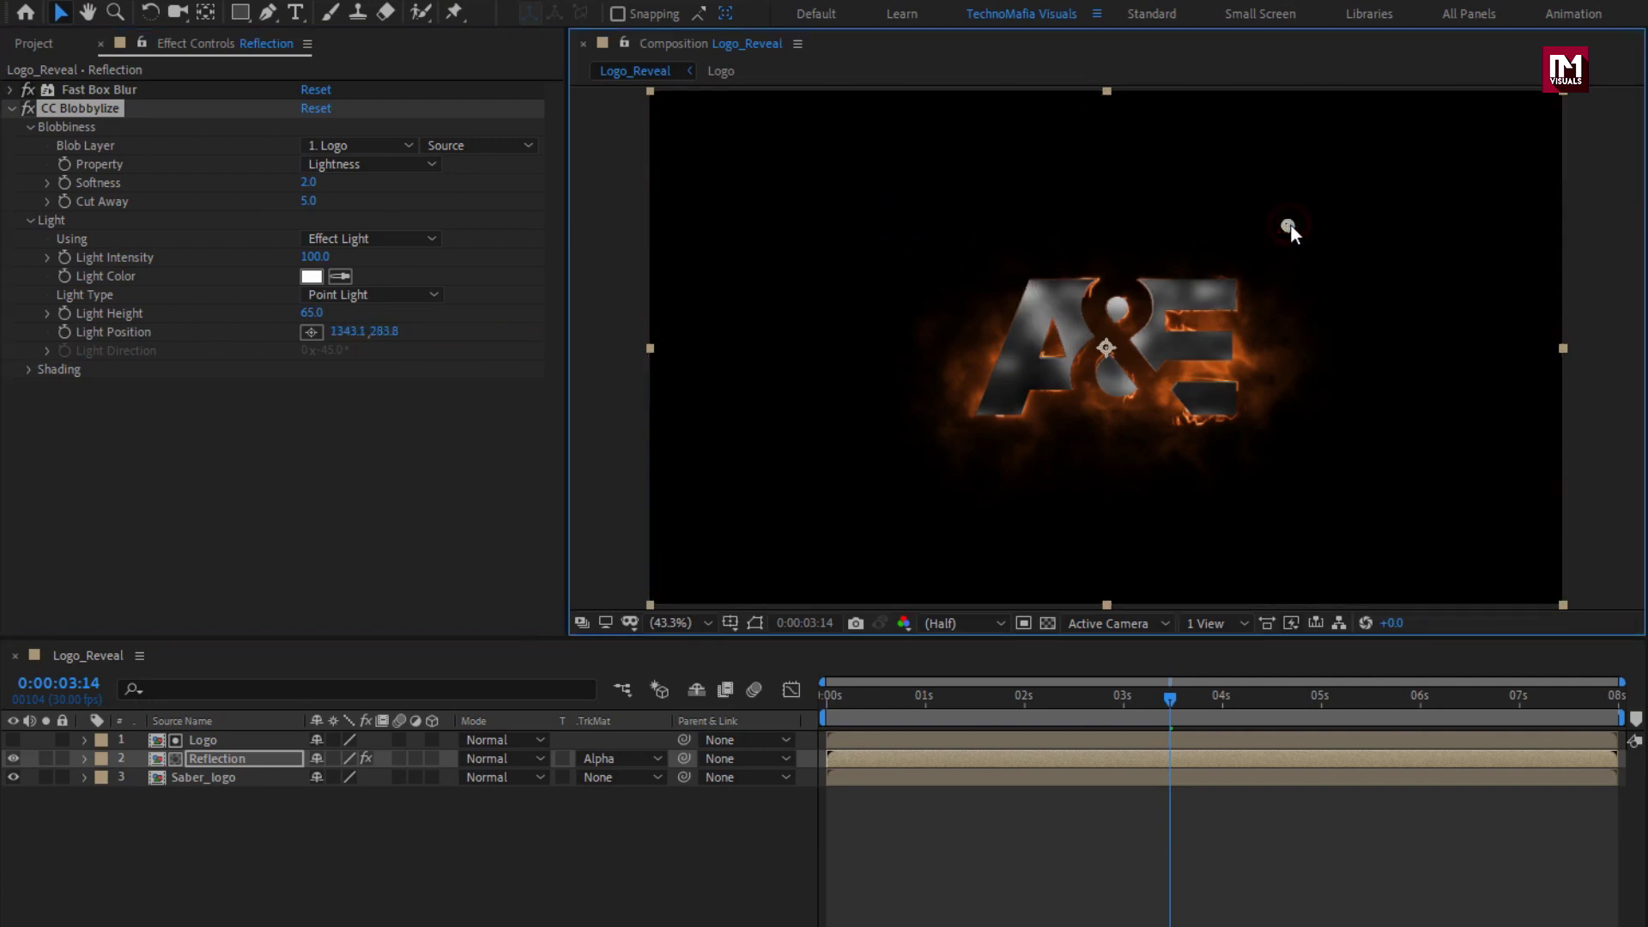
- Add another Logo composition as the topmost layer and set its blending mode to Overlay
left_click(47, 45)
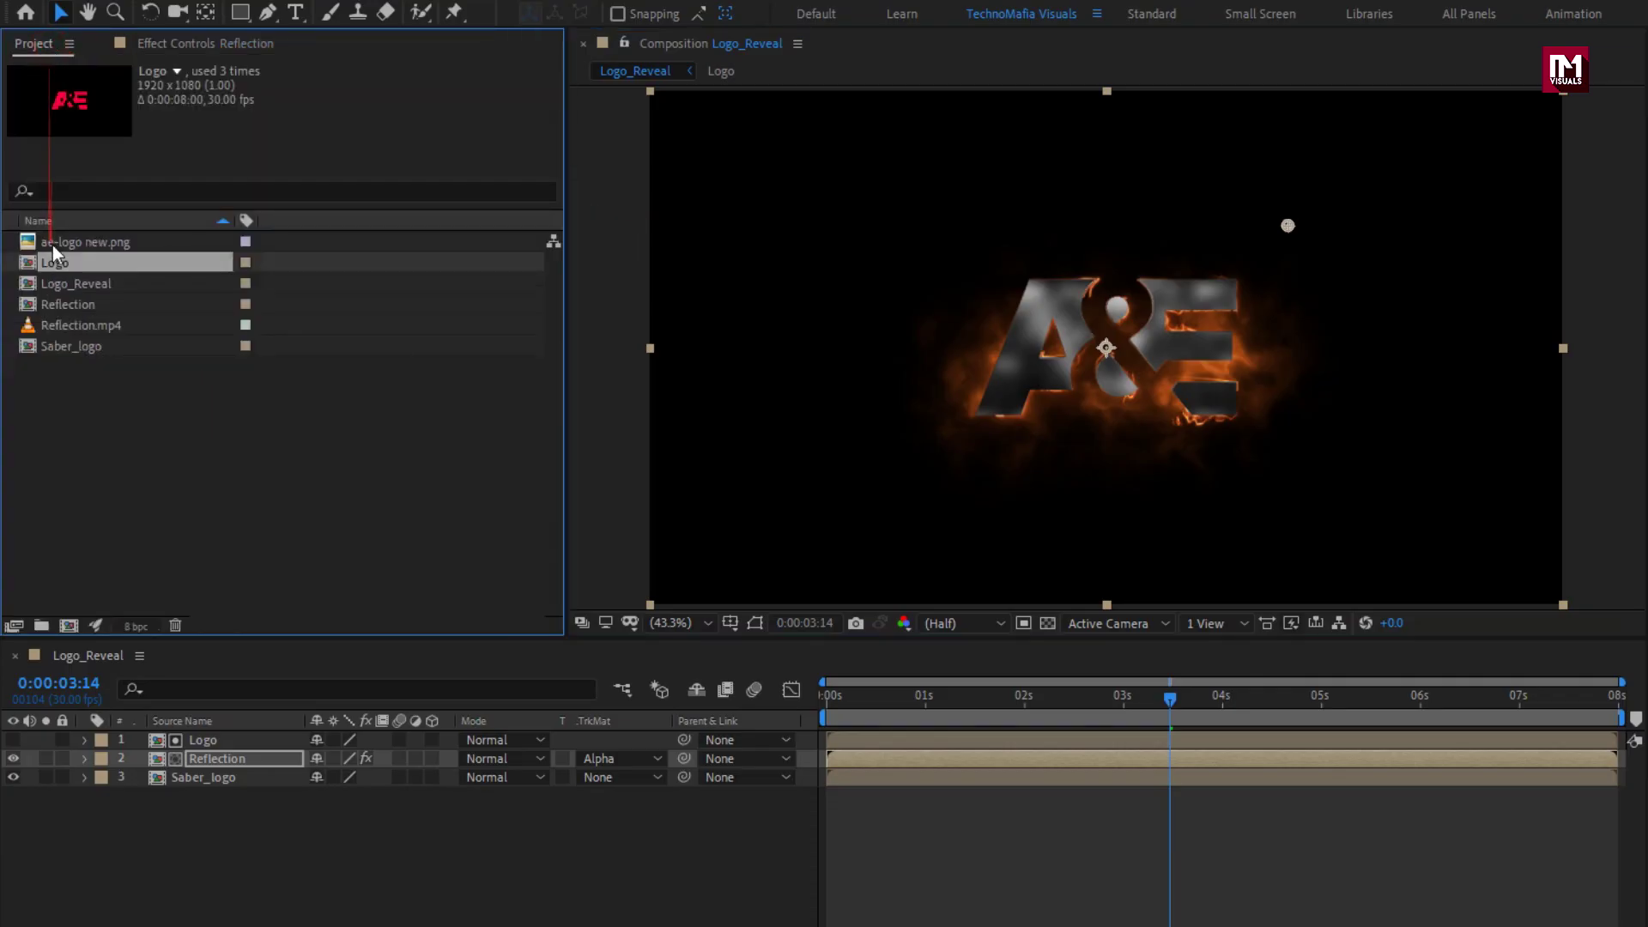
left_click_drag(67, 283, 229, 733)
left_click(479, 740)
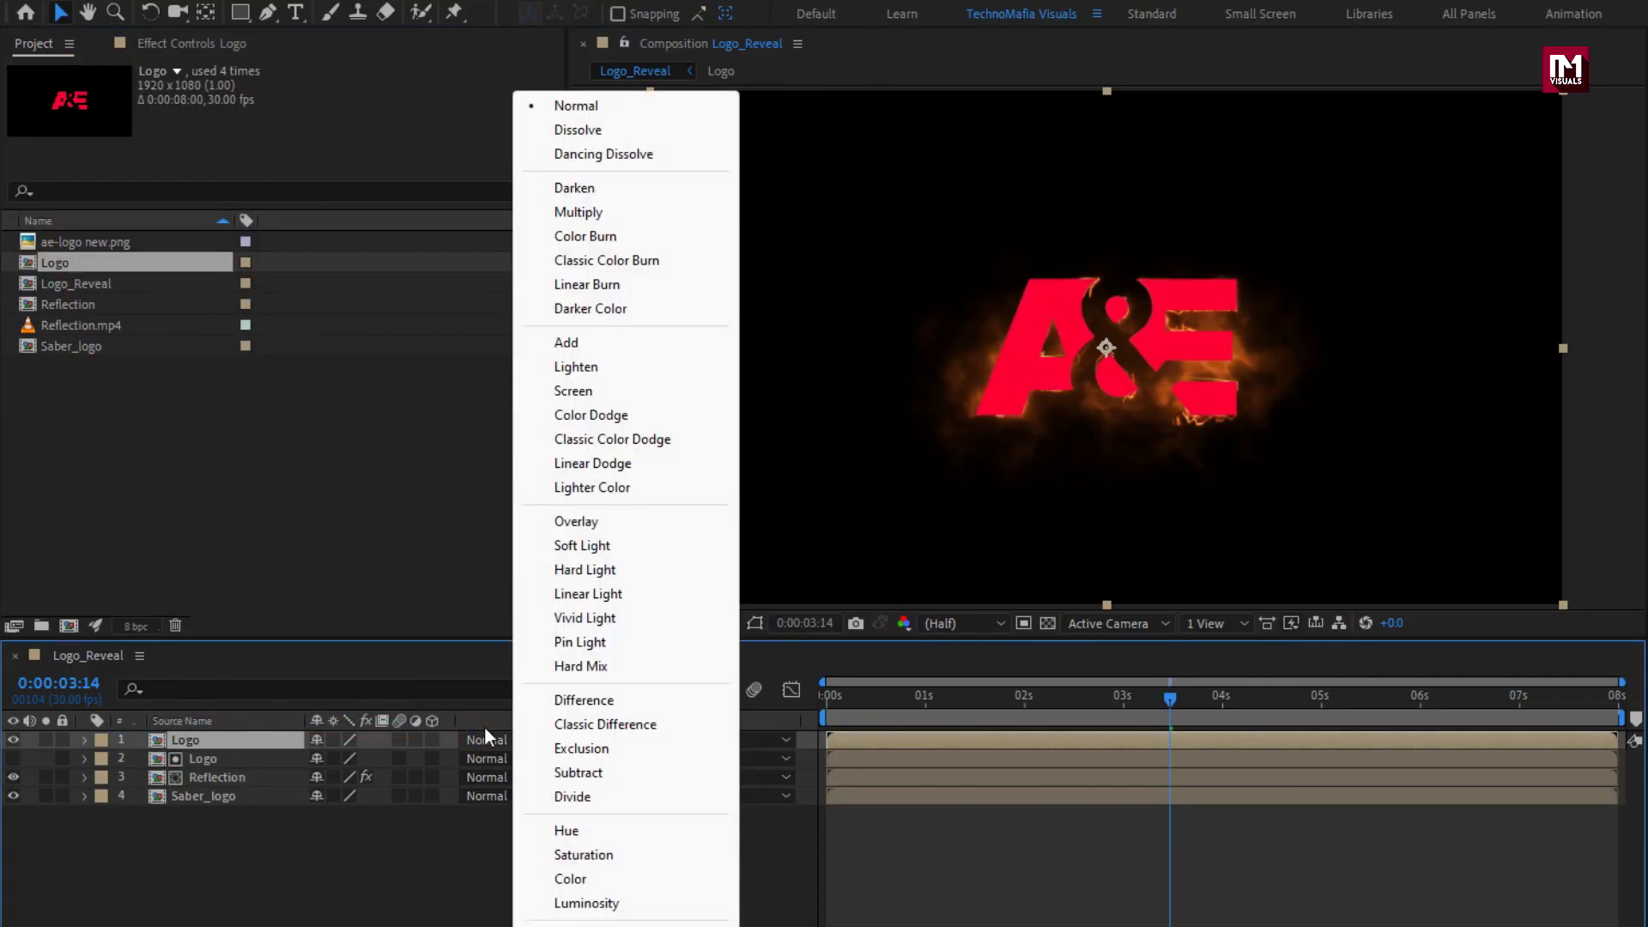
left_click(558, 522)
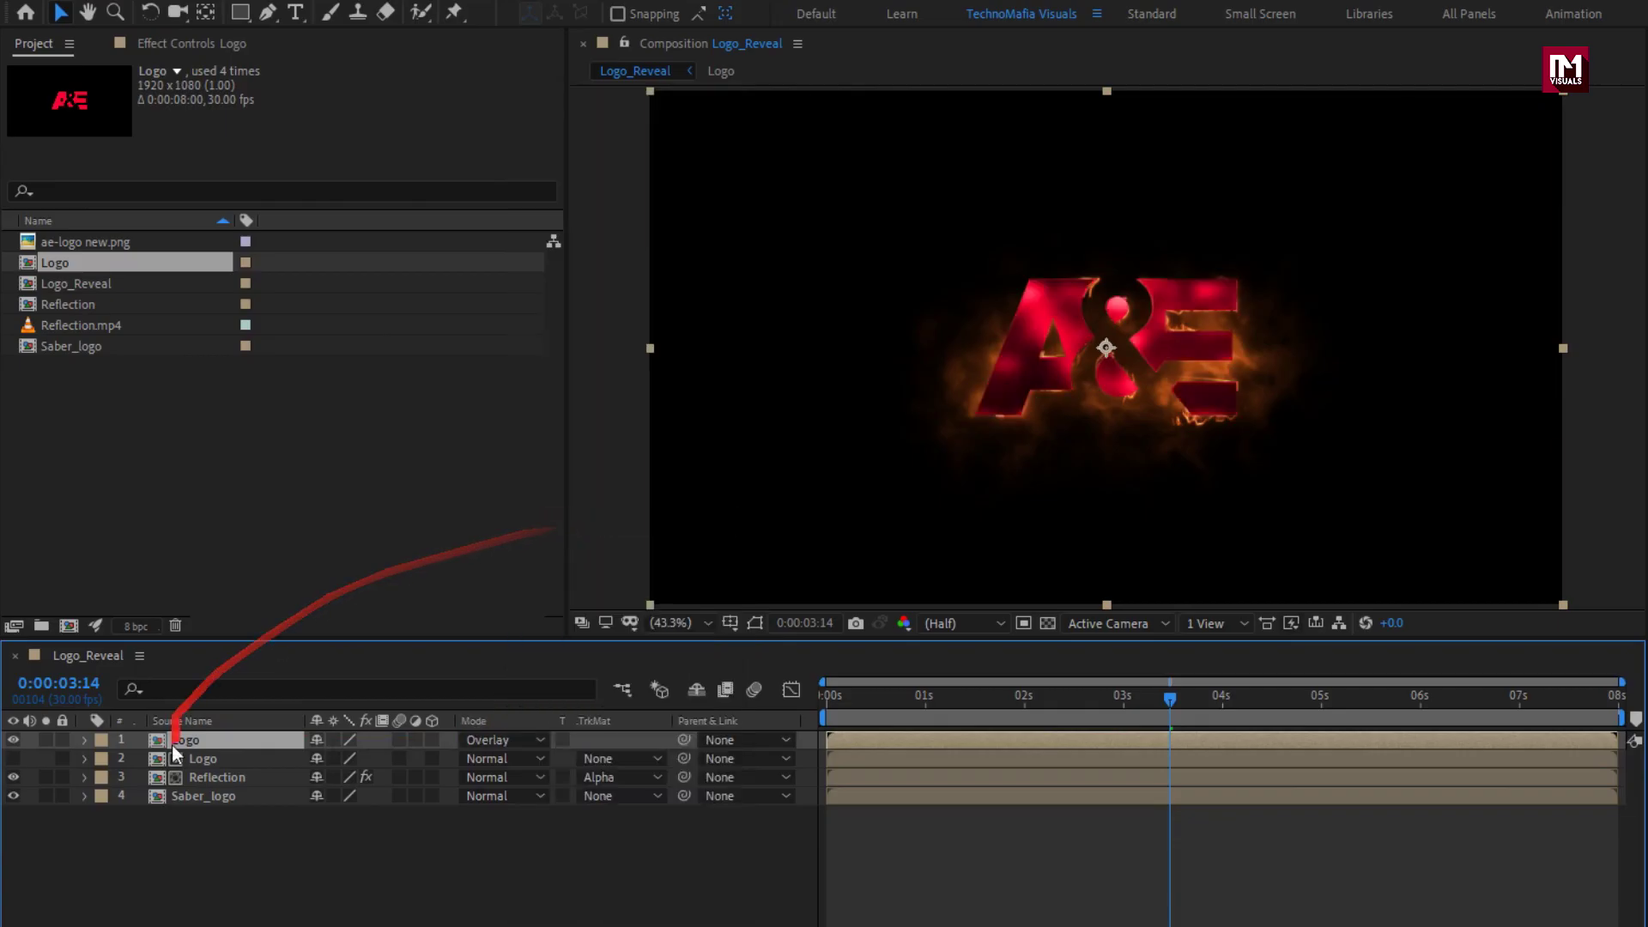
- Pre-compose both Logo layers and the Reflection layer into a new composition named Glass_Logo
left_click(192, 759)
left_click(204, 776, "shift")
right_click(205, 776)
left_click(249, 677)
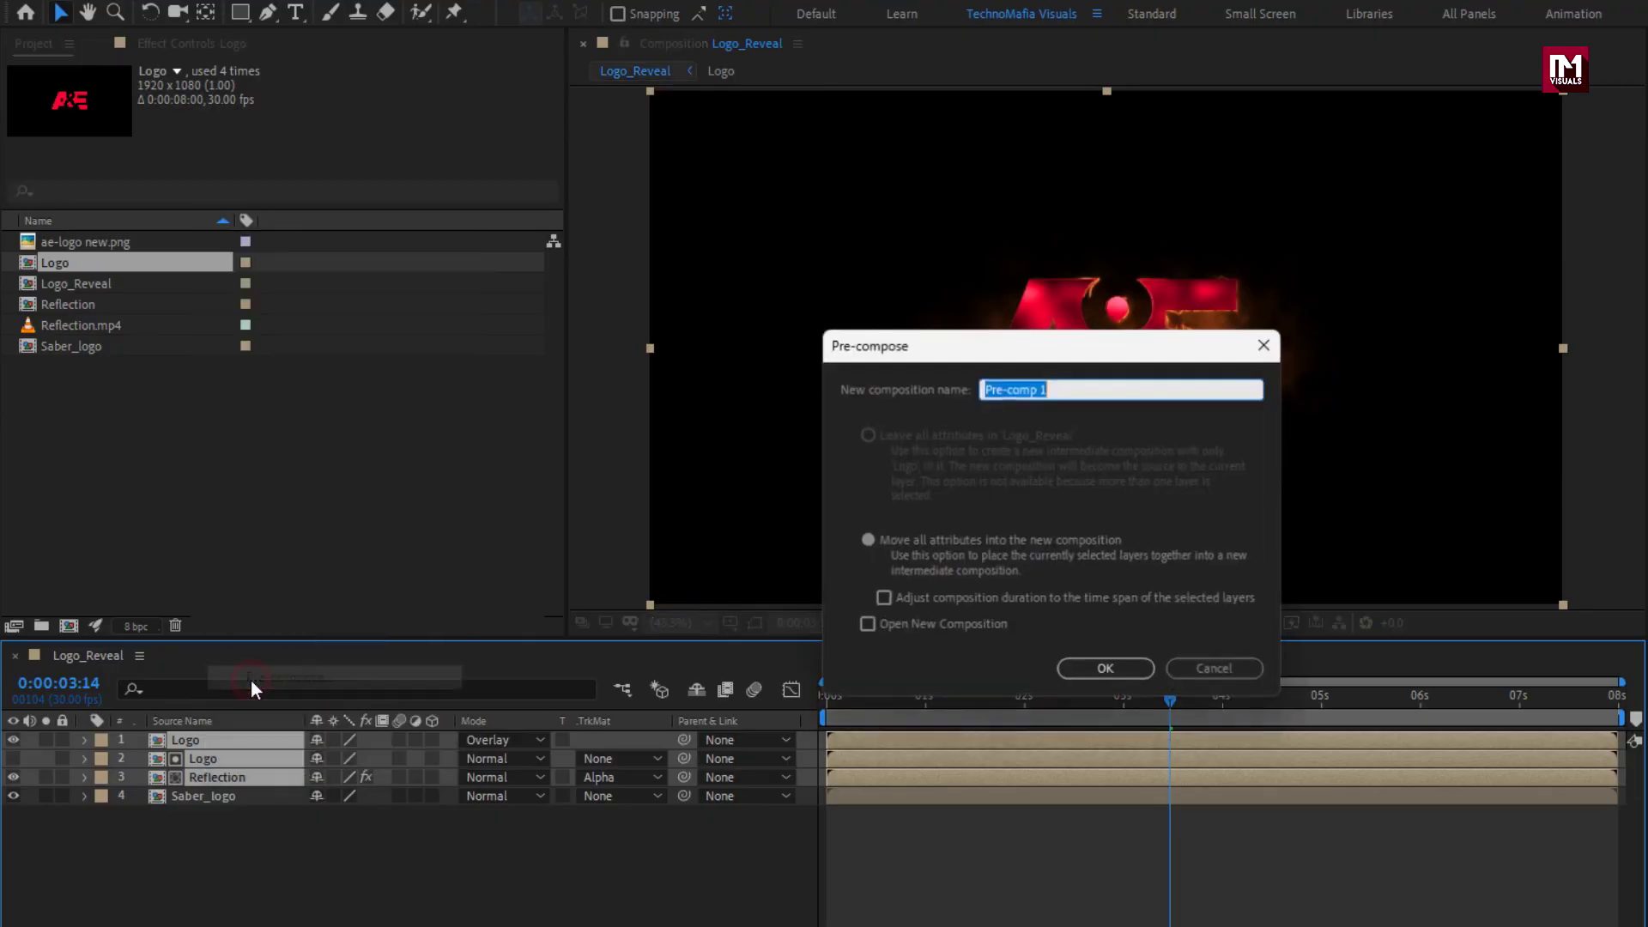
type("Glass_Logo")
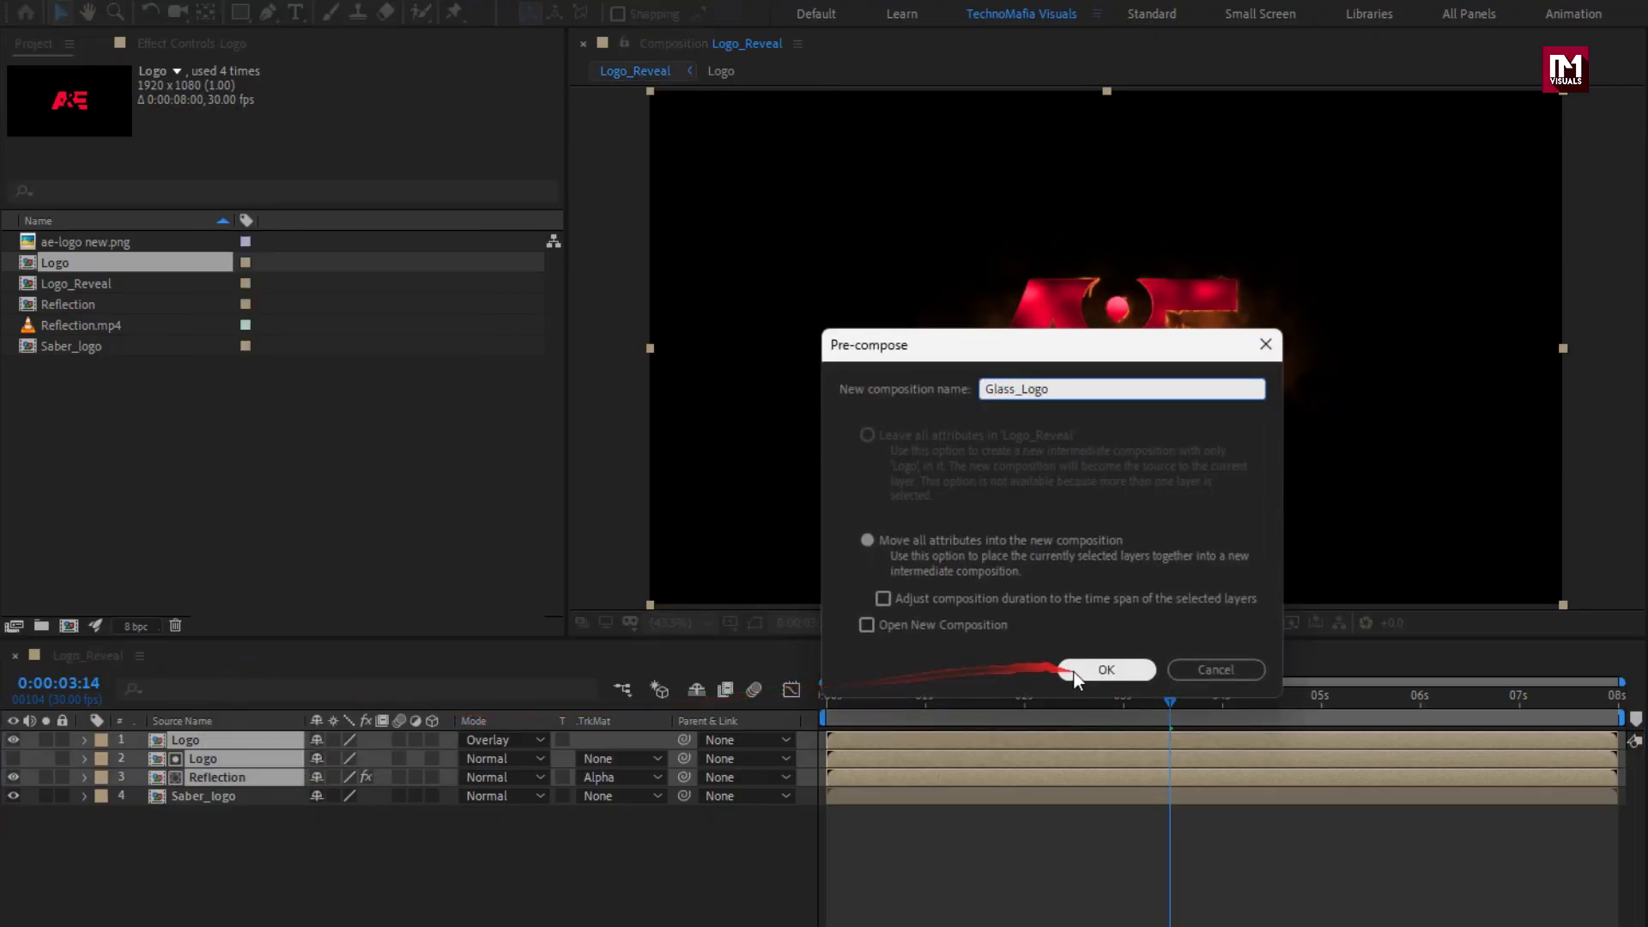
left_click(1106, 670)
- Keyframe the Glass_Logo layer's Opacity at 100% at 0:00:02:00 and return to the start of the timeline
key("t")
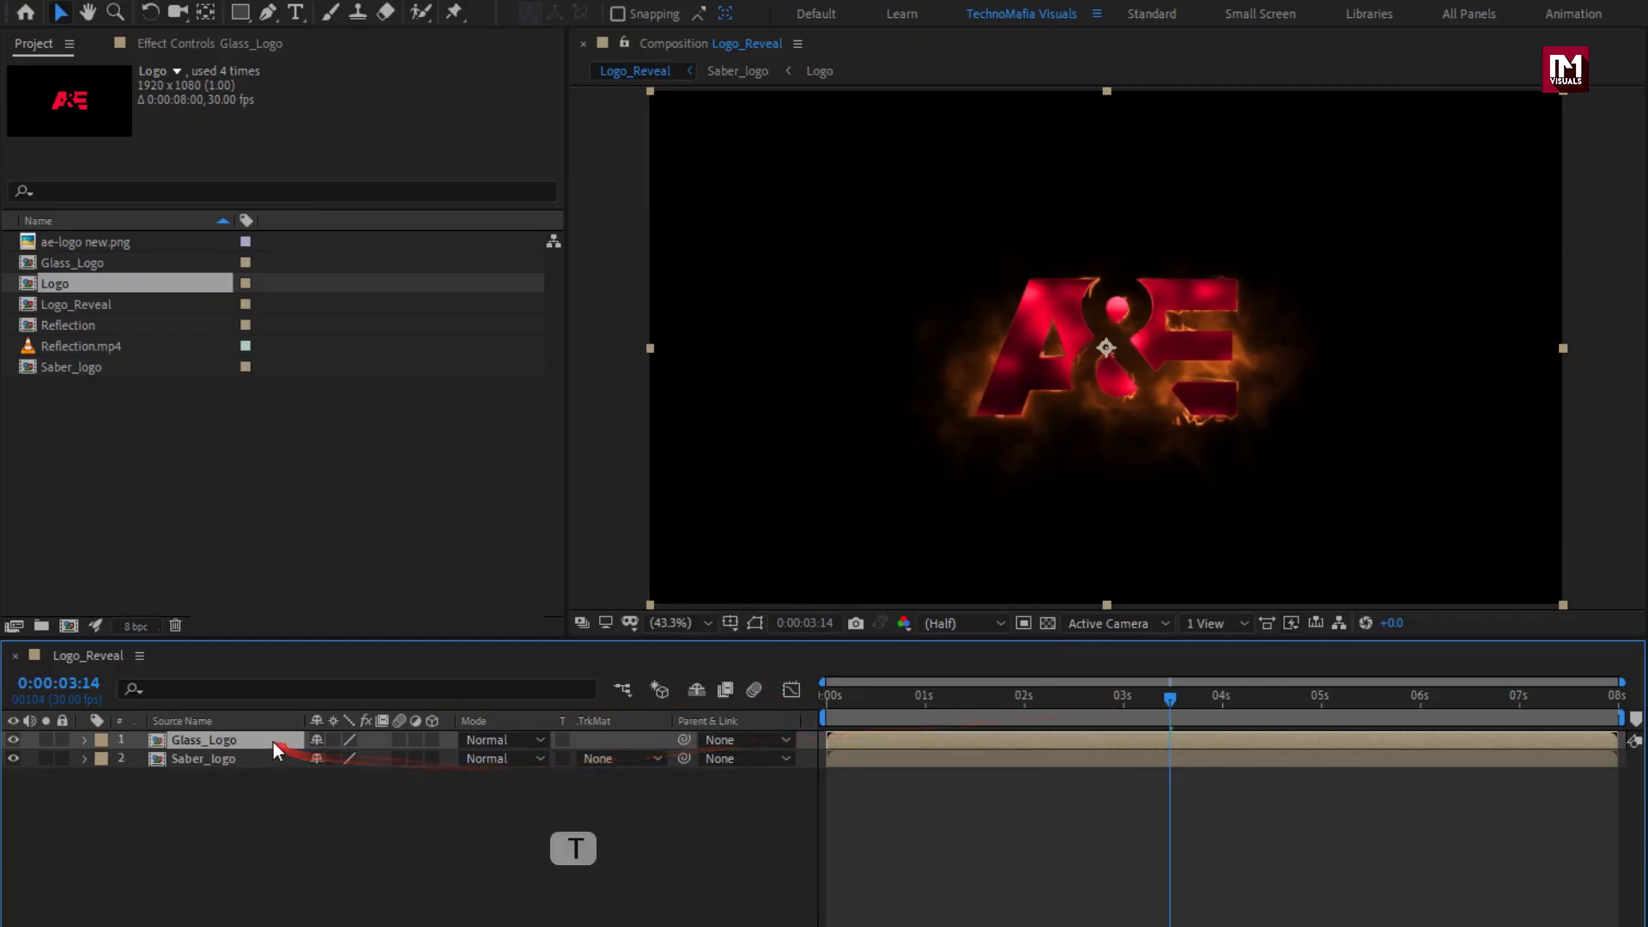
left_click(1027, 699)
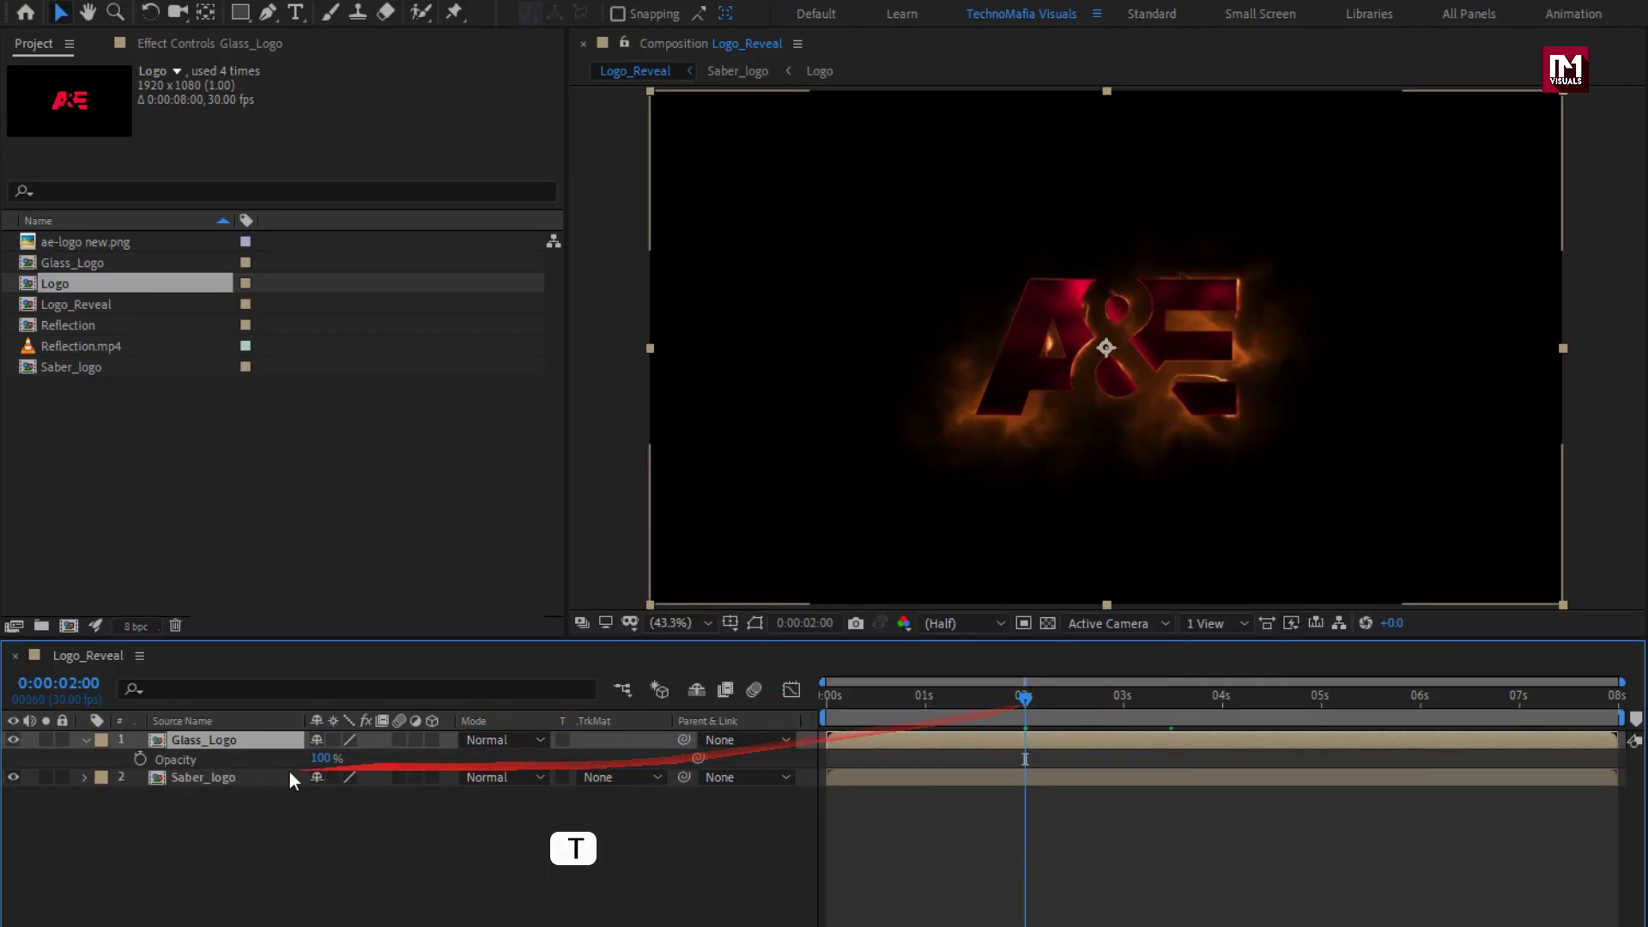
left_click(140, 759)
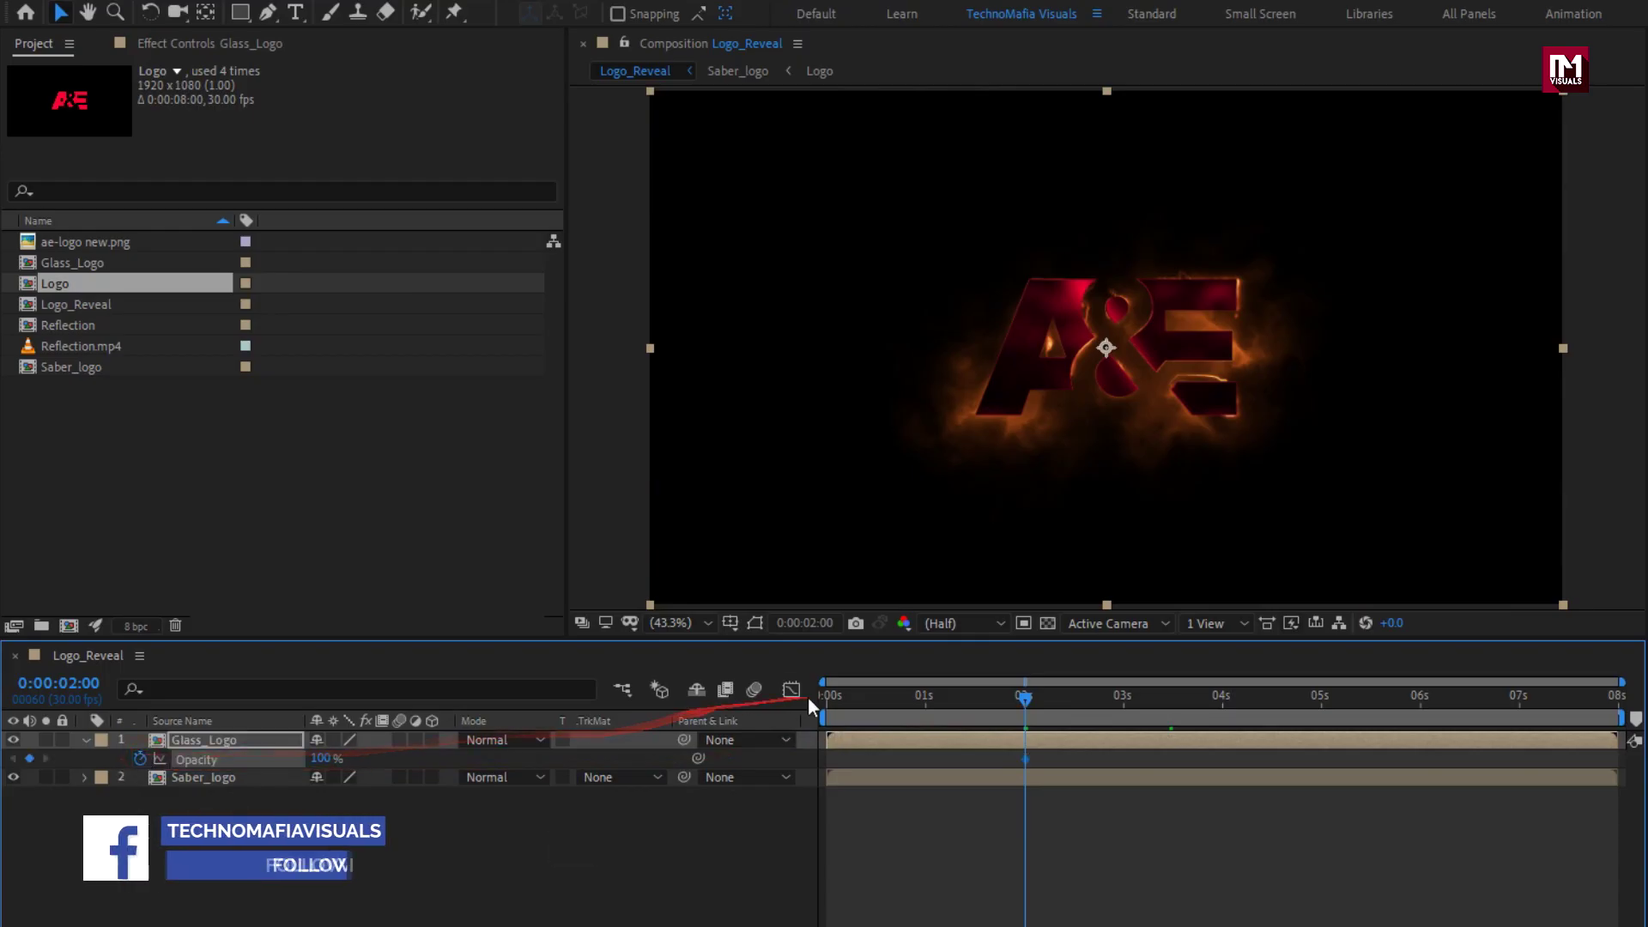
left_click(755, 709)
key("Home")
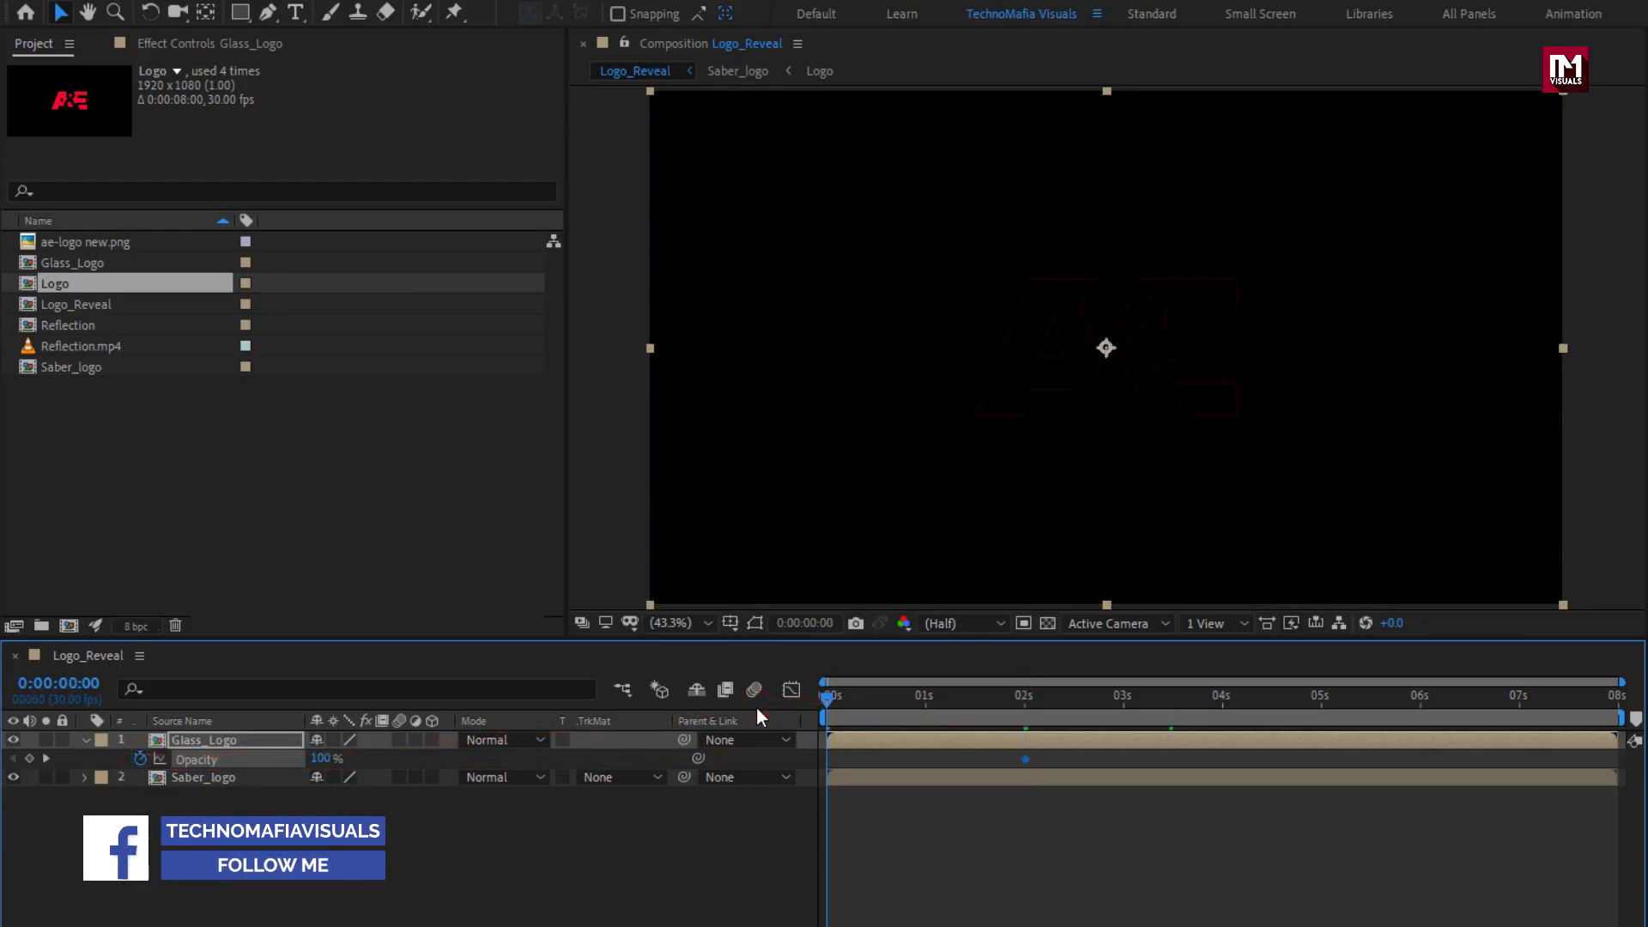
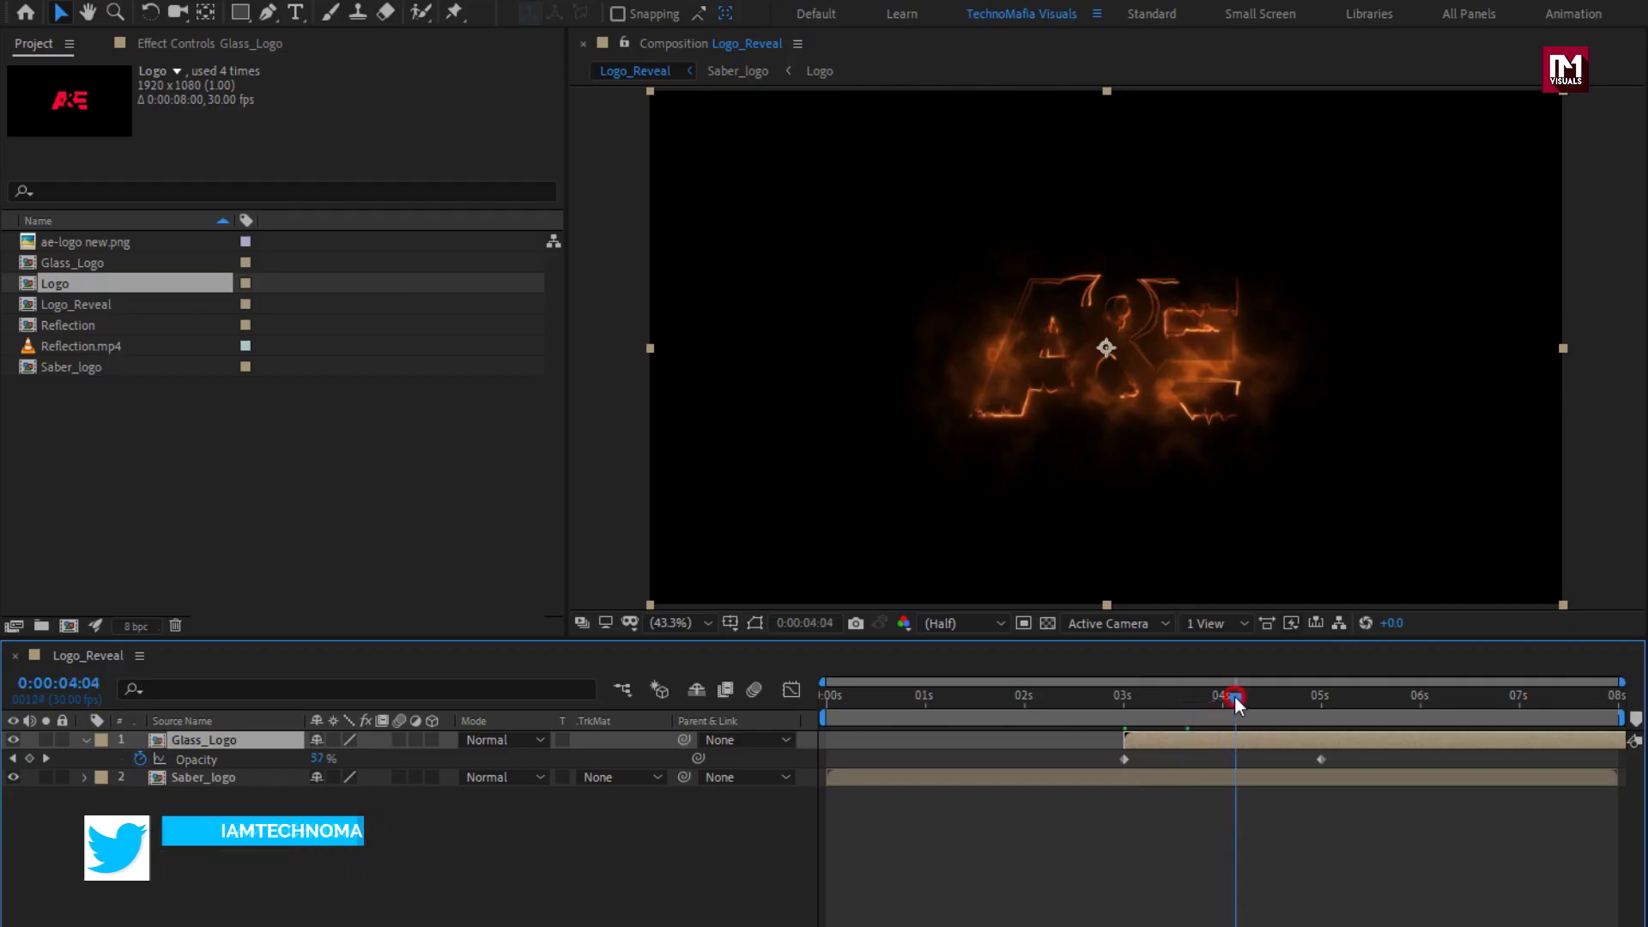
- Check the Glass_Logo fade-in along the timeline and make the Saber_logo and Glass_Logo layers 3D
left_click(1269, 693)
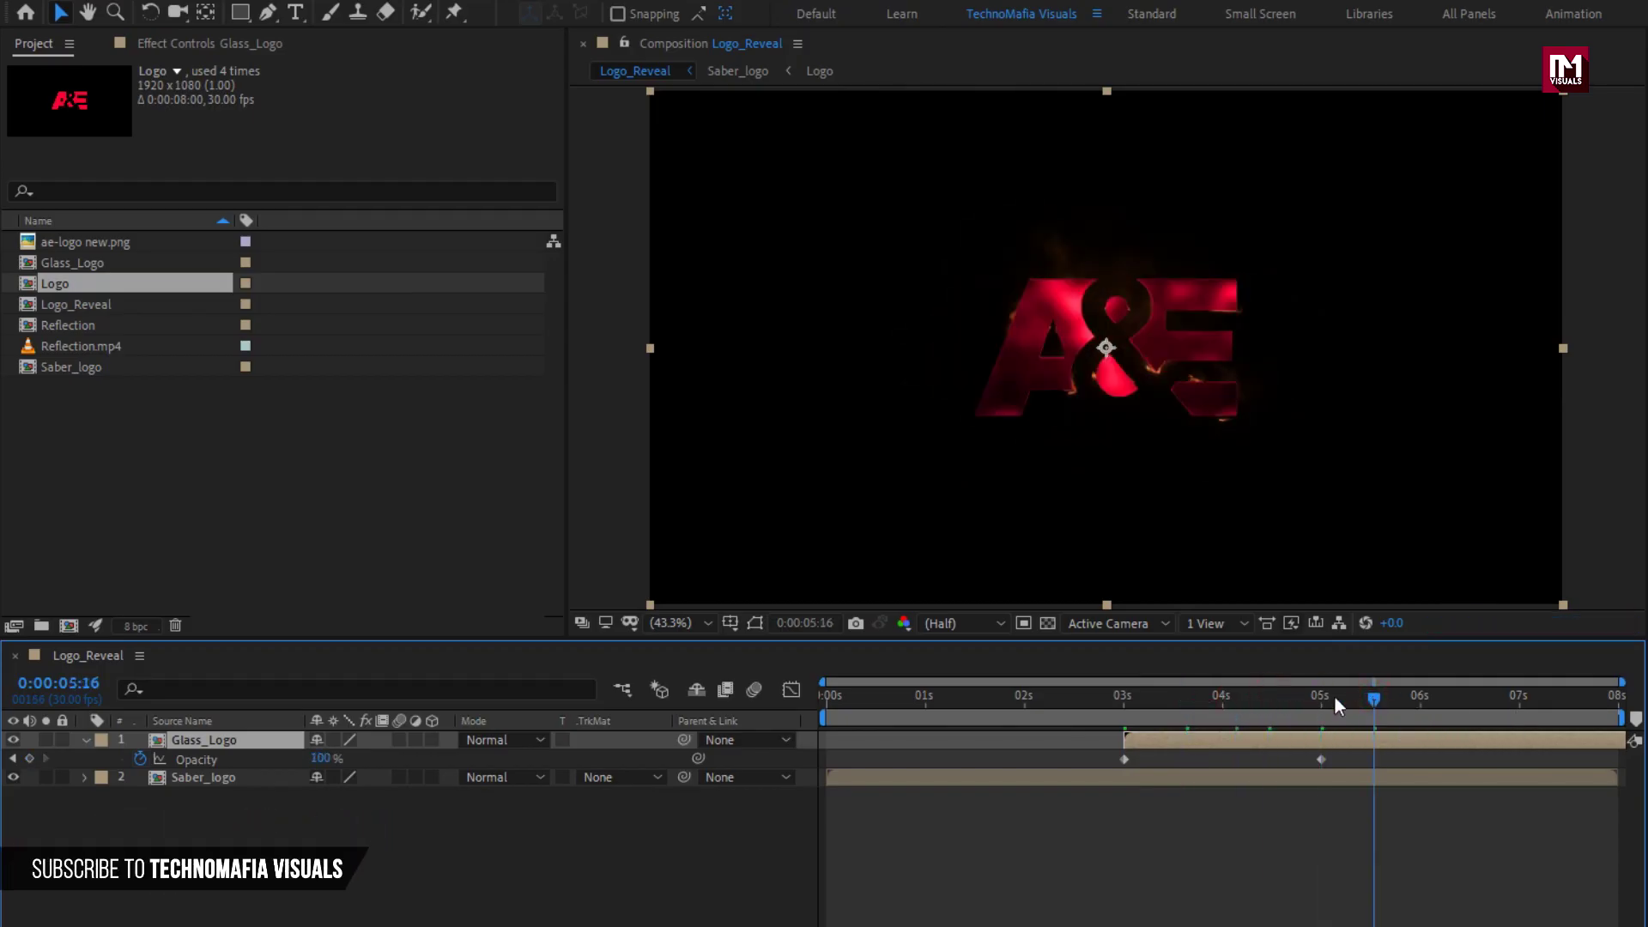
left_click(86, 739)
left_click(259, 807)
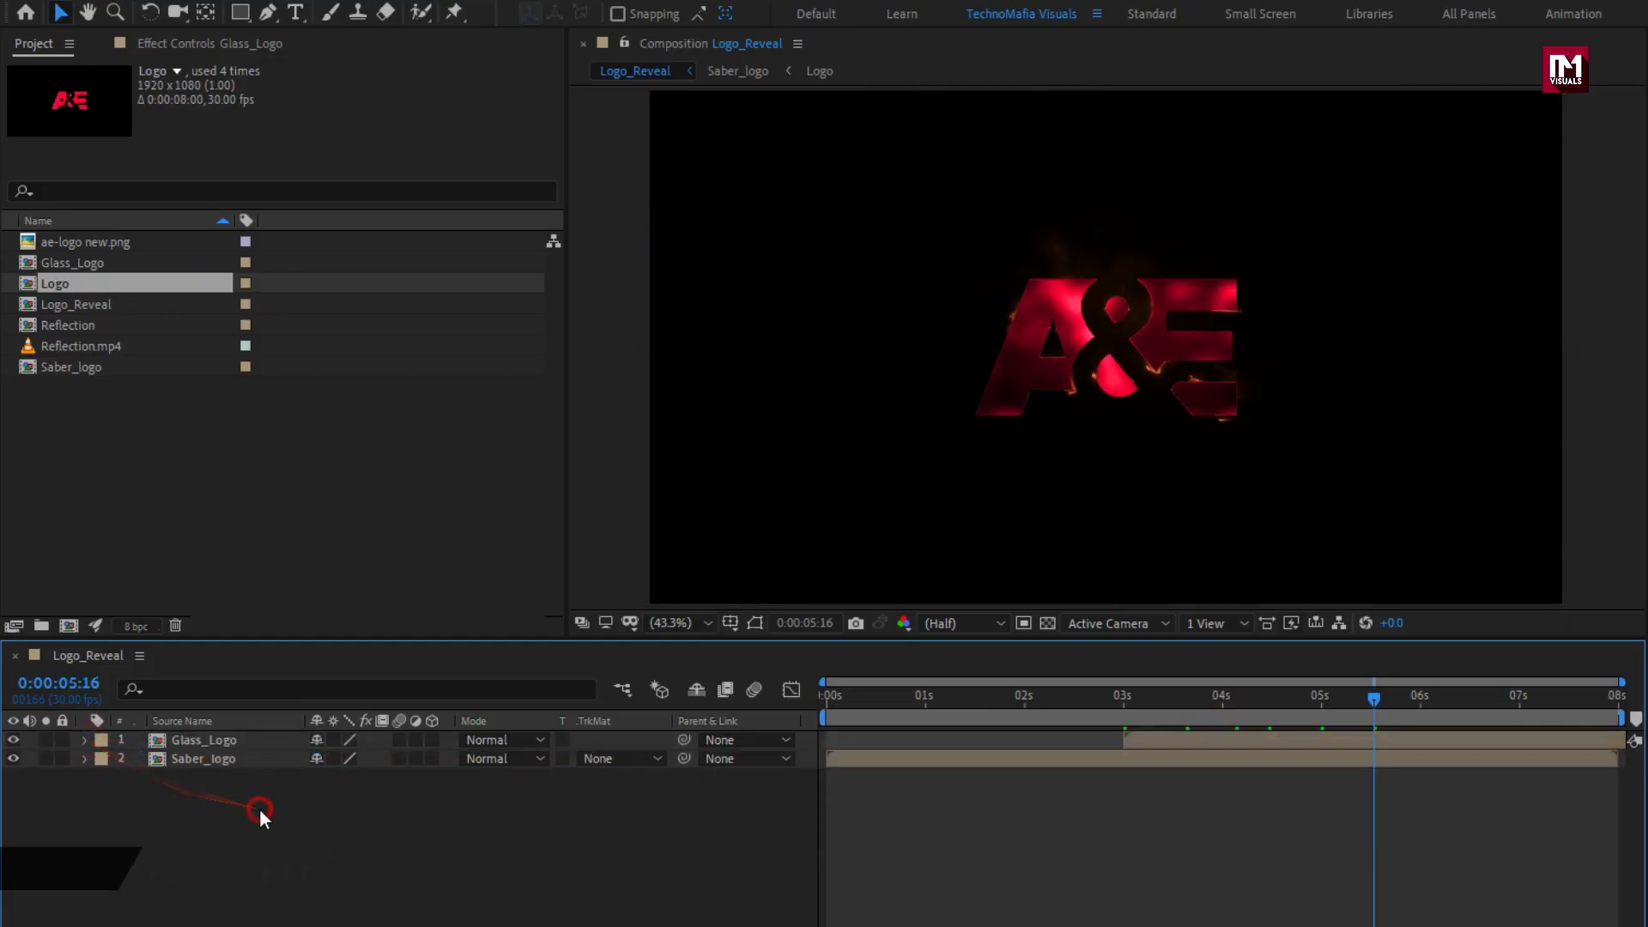
left_click(430, 758)
left_click(432, 740)
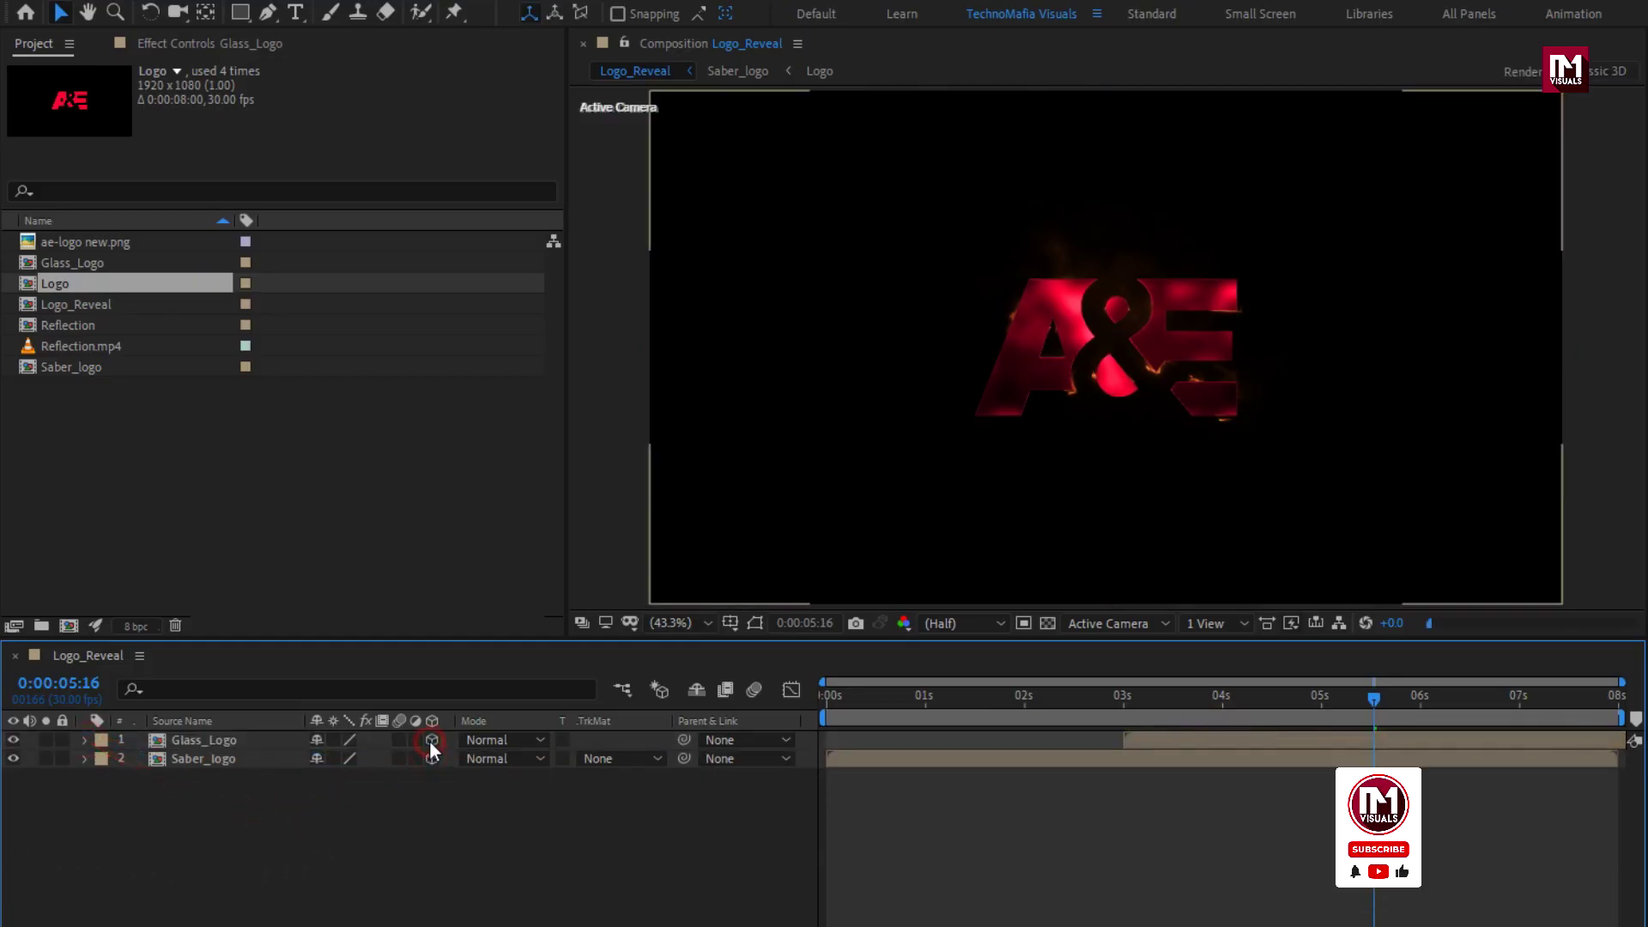
- Create a black 1920 × 1080 solid named BG and place it beneath the Saber_logo layer
right_click(316, 803)
mouse_move(549, 822)
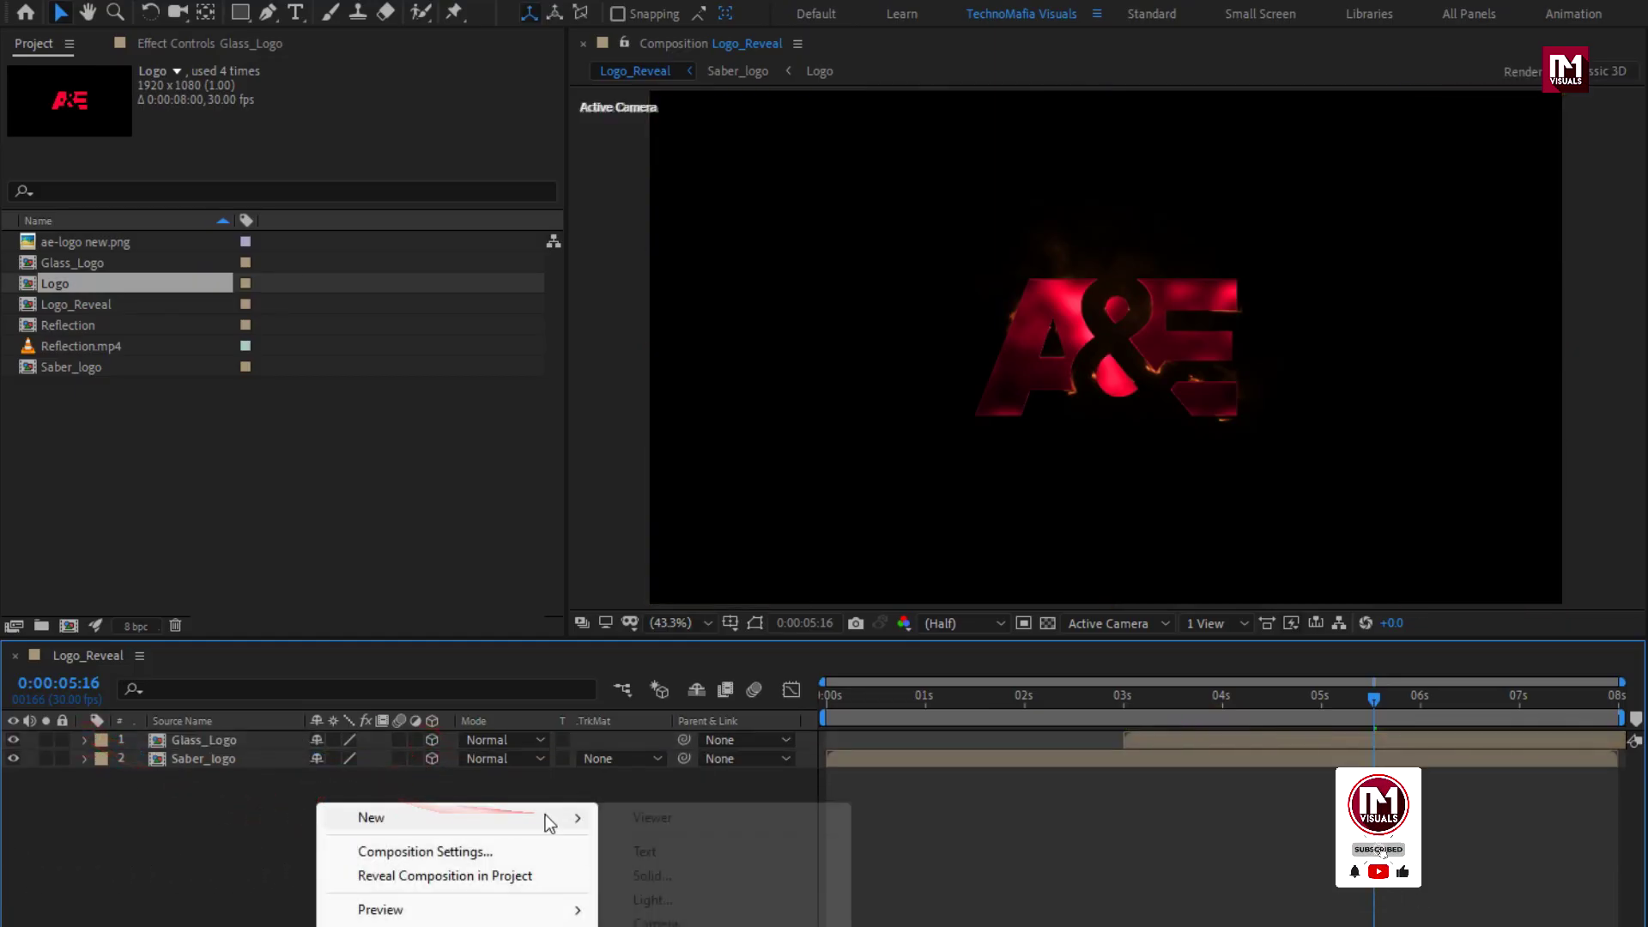
left_click(684, 880)
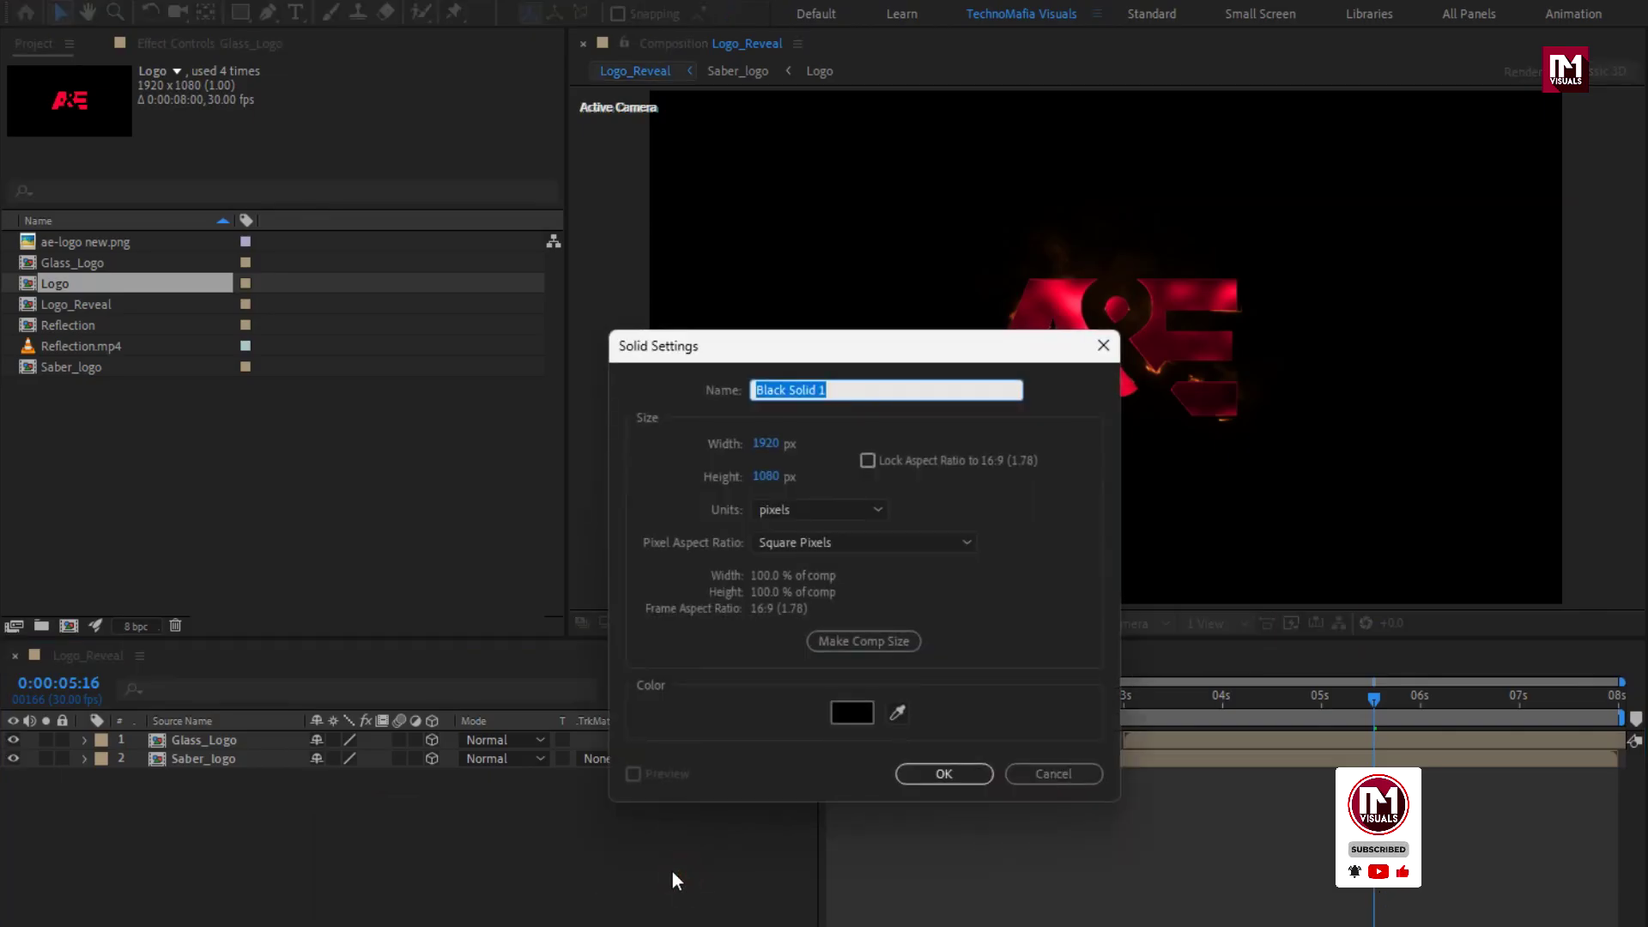
type("BG")
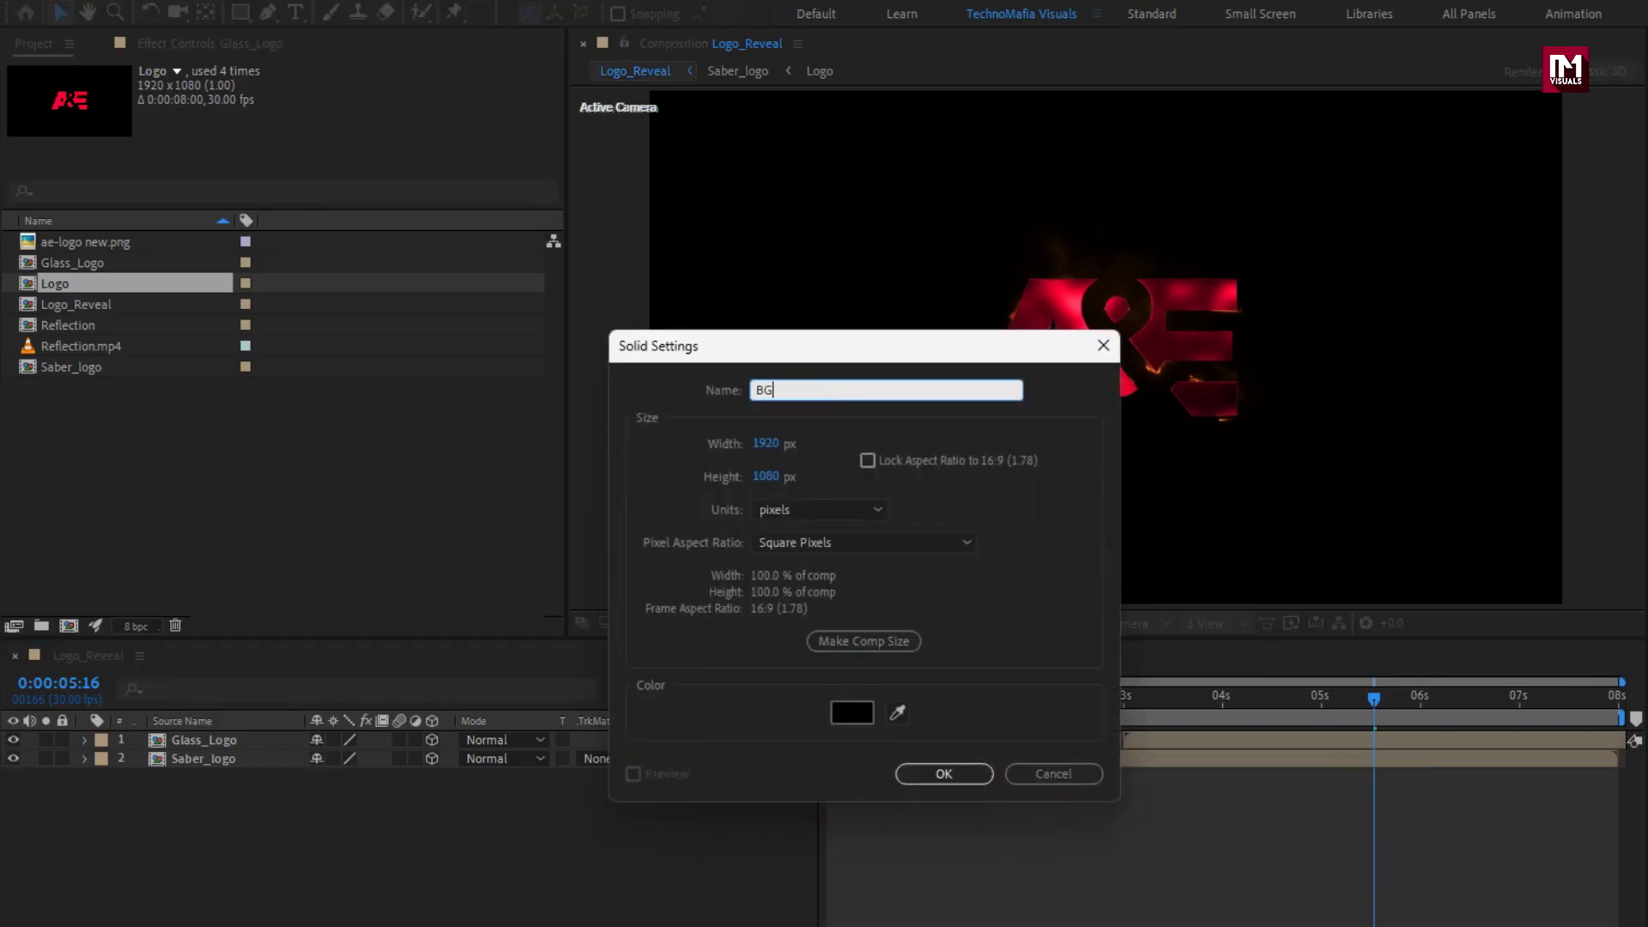
left_click(947, 771)
left_click_drag(213, 742, 211, 804)
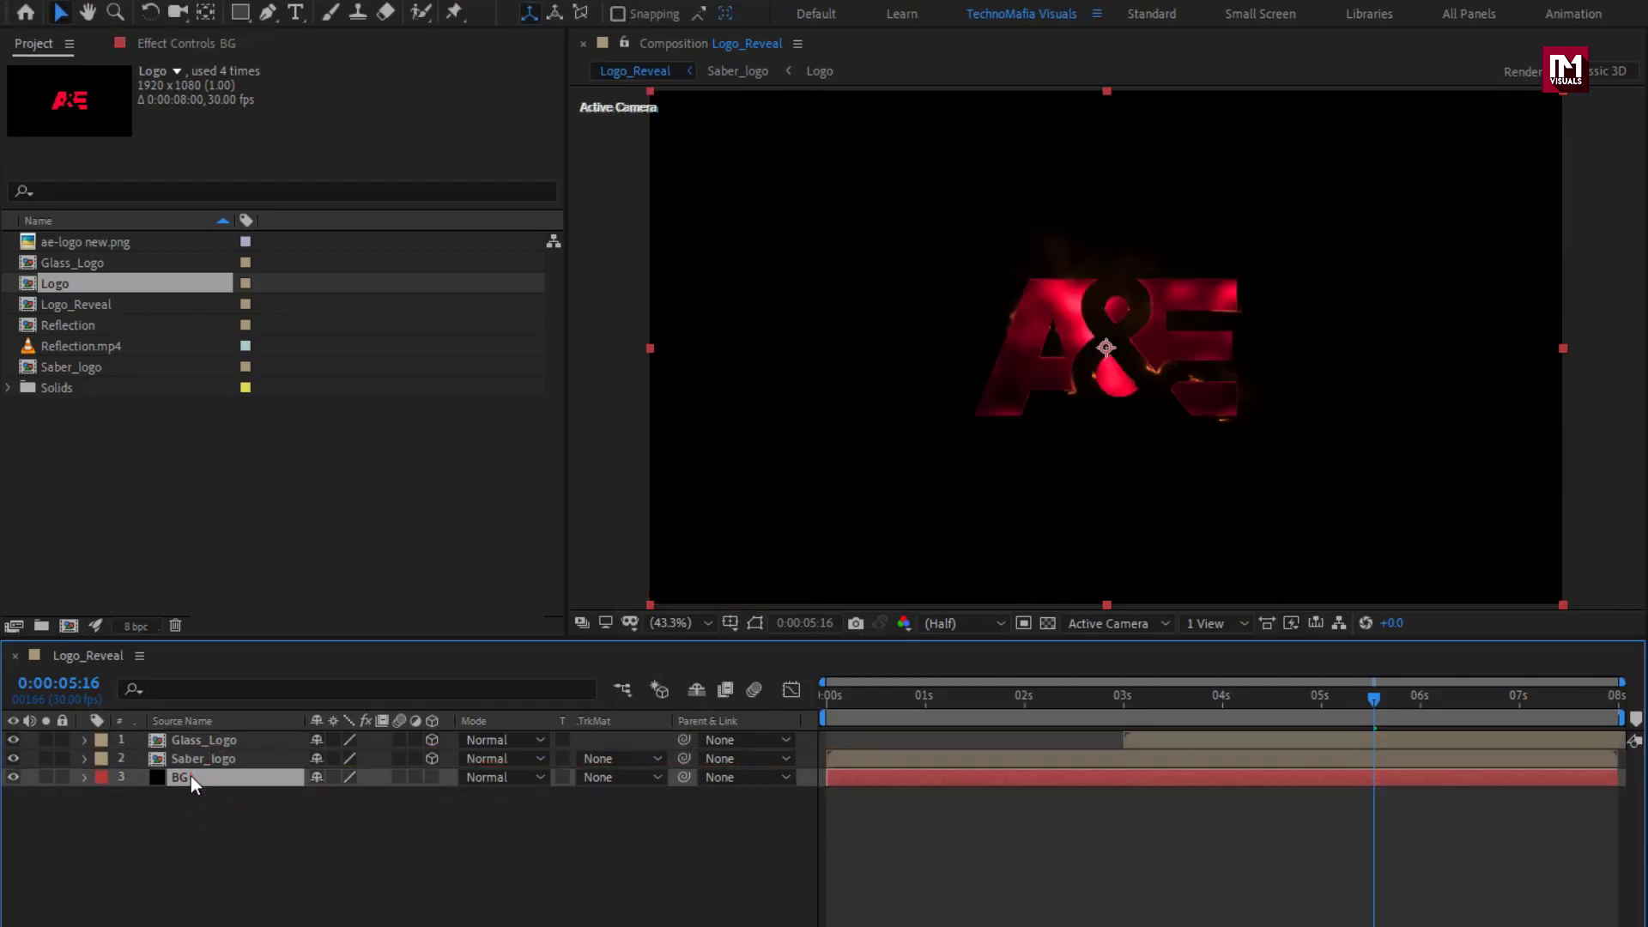
- Find the Gradient Ramp effect and apply it to the BG solid
left_click(1589, 72)
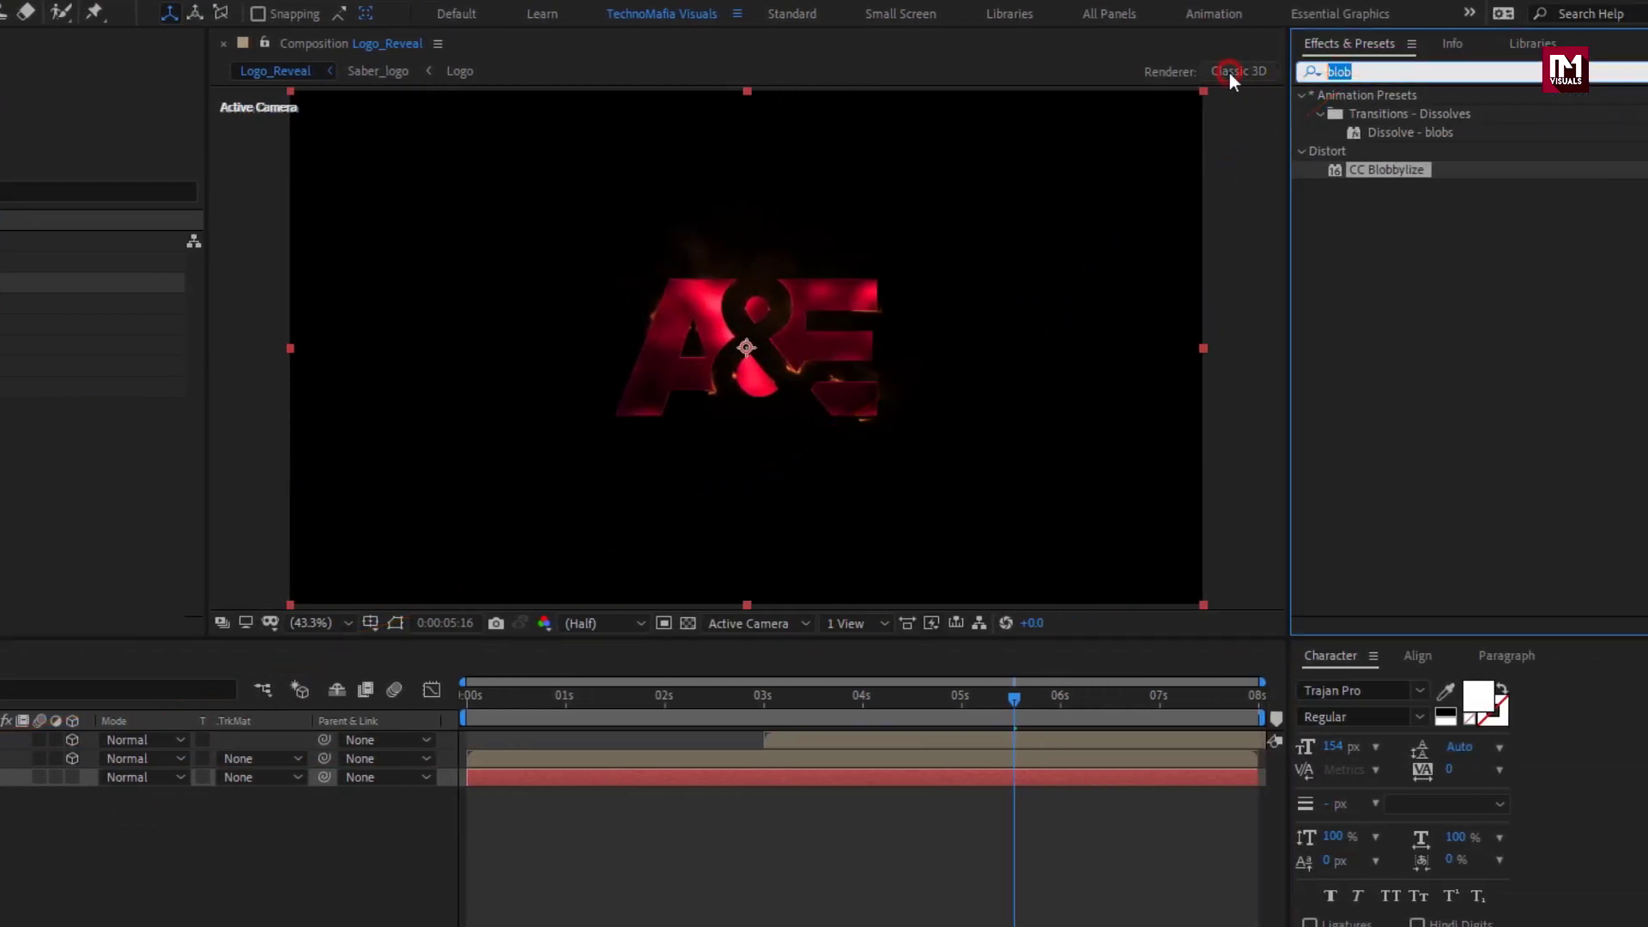
type("grad")
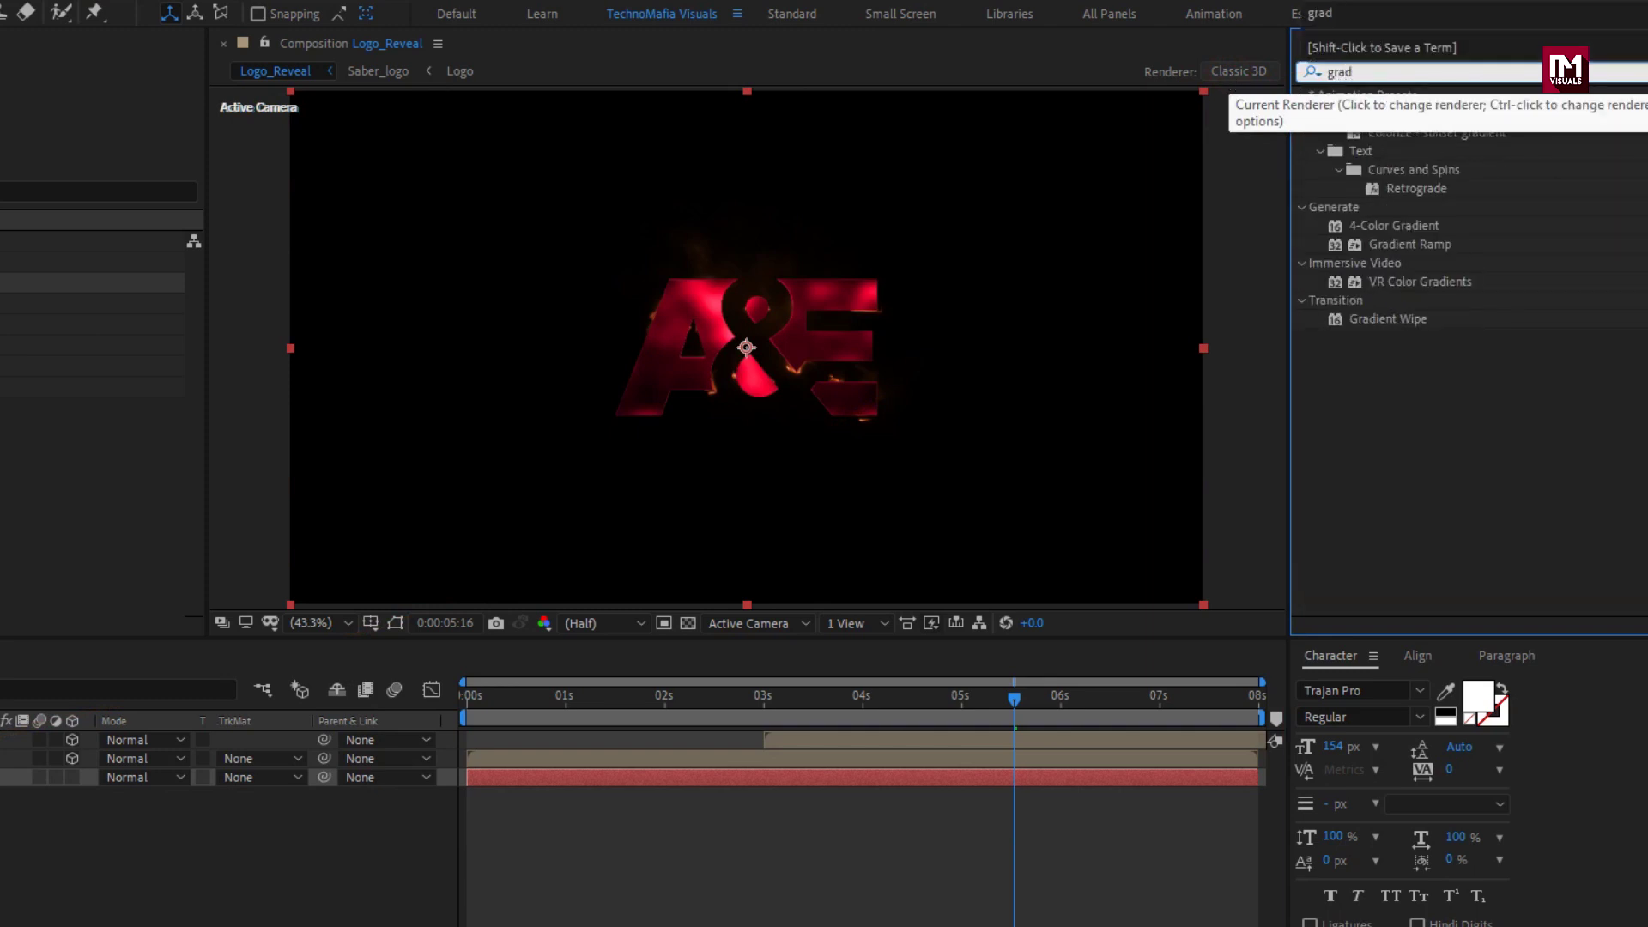
left_click(1404, 245)
double_click(1404, 245)
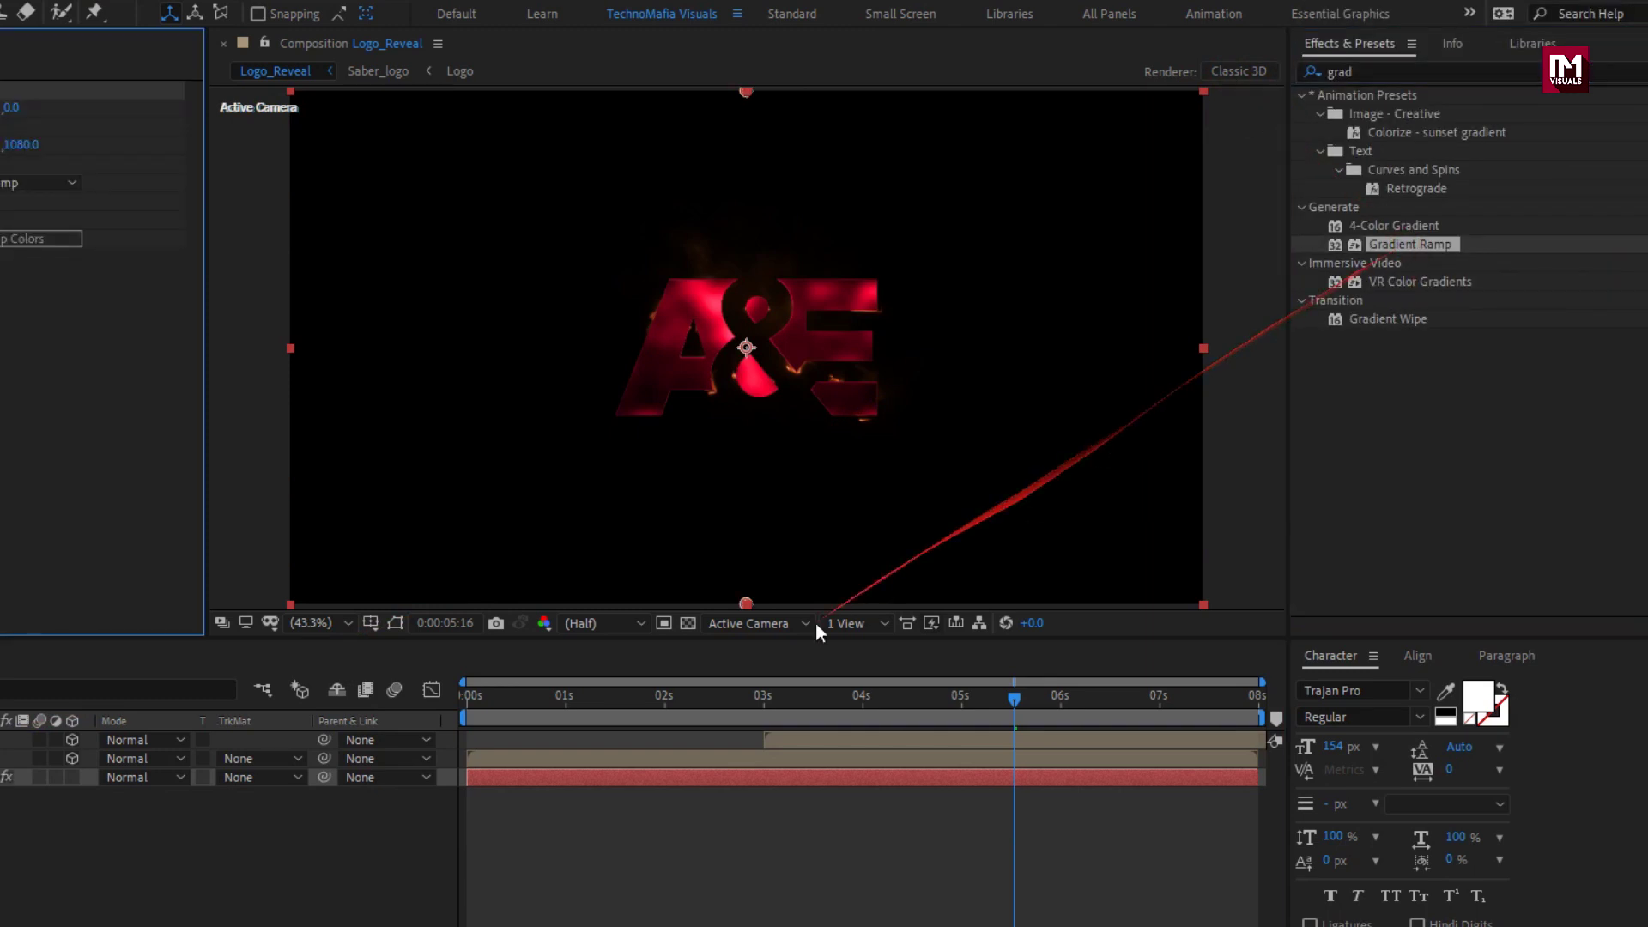
- Set the blending mode of the Saber_logo and Glass_Logo layers to Add and check the composite at 0:00:04:24
left_click_drag(755, 704, 739, 704)
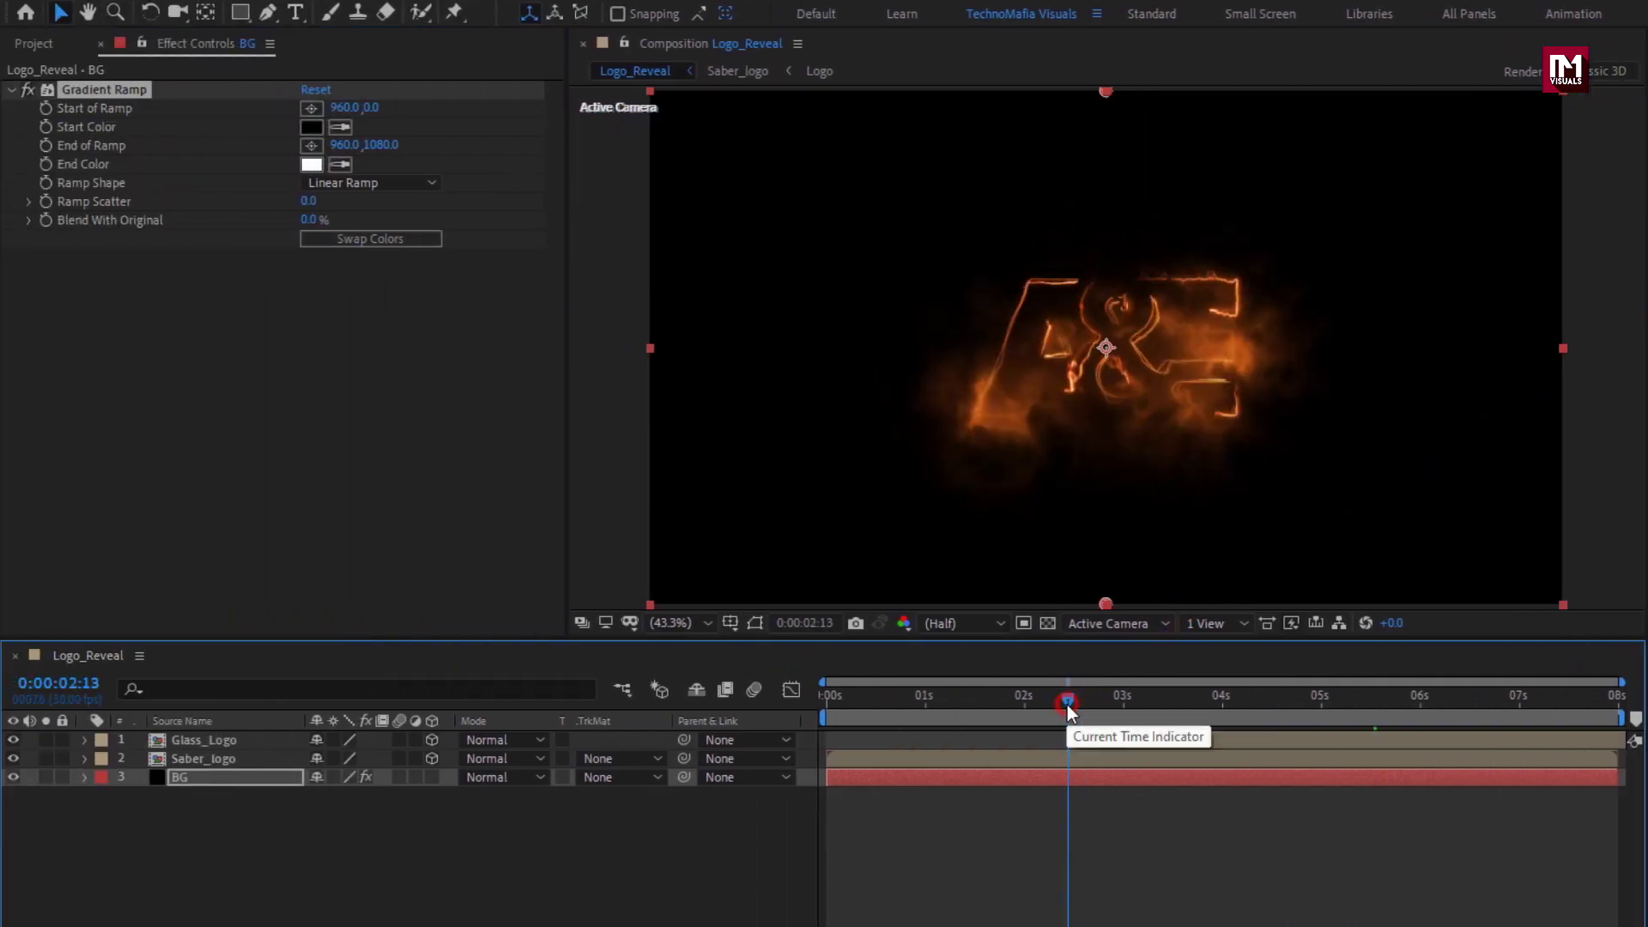
left_click(242, 755)
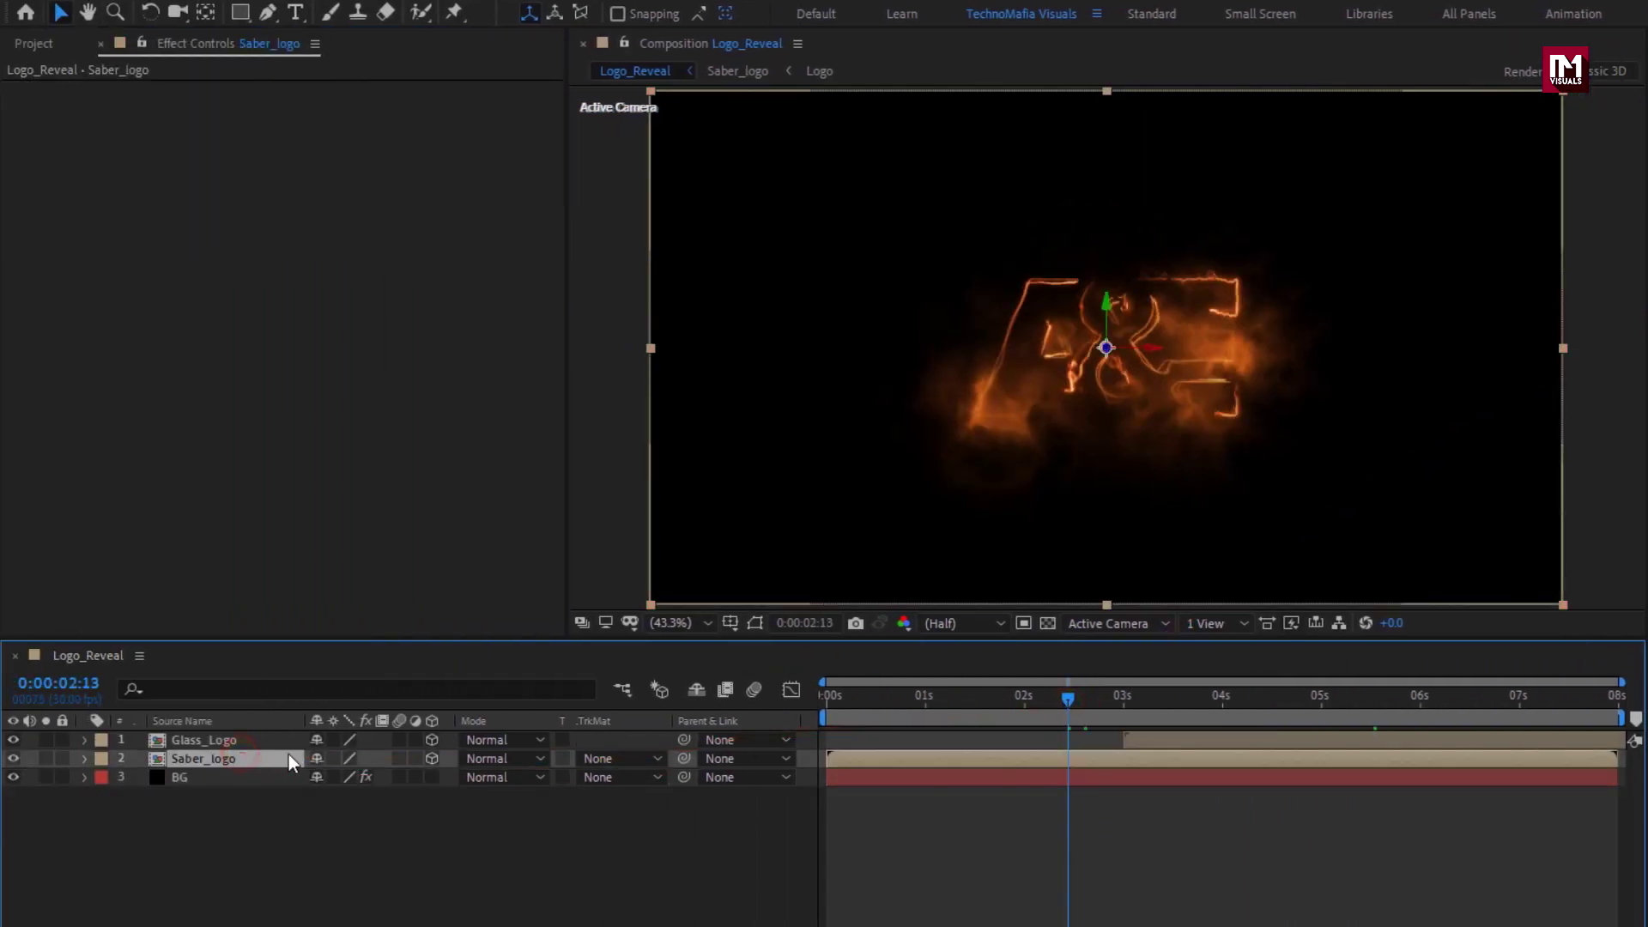
left_click(491, 758)
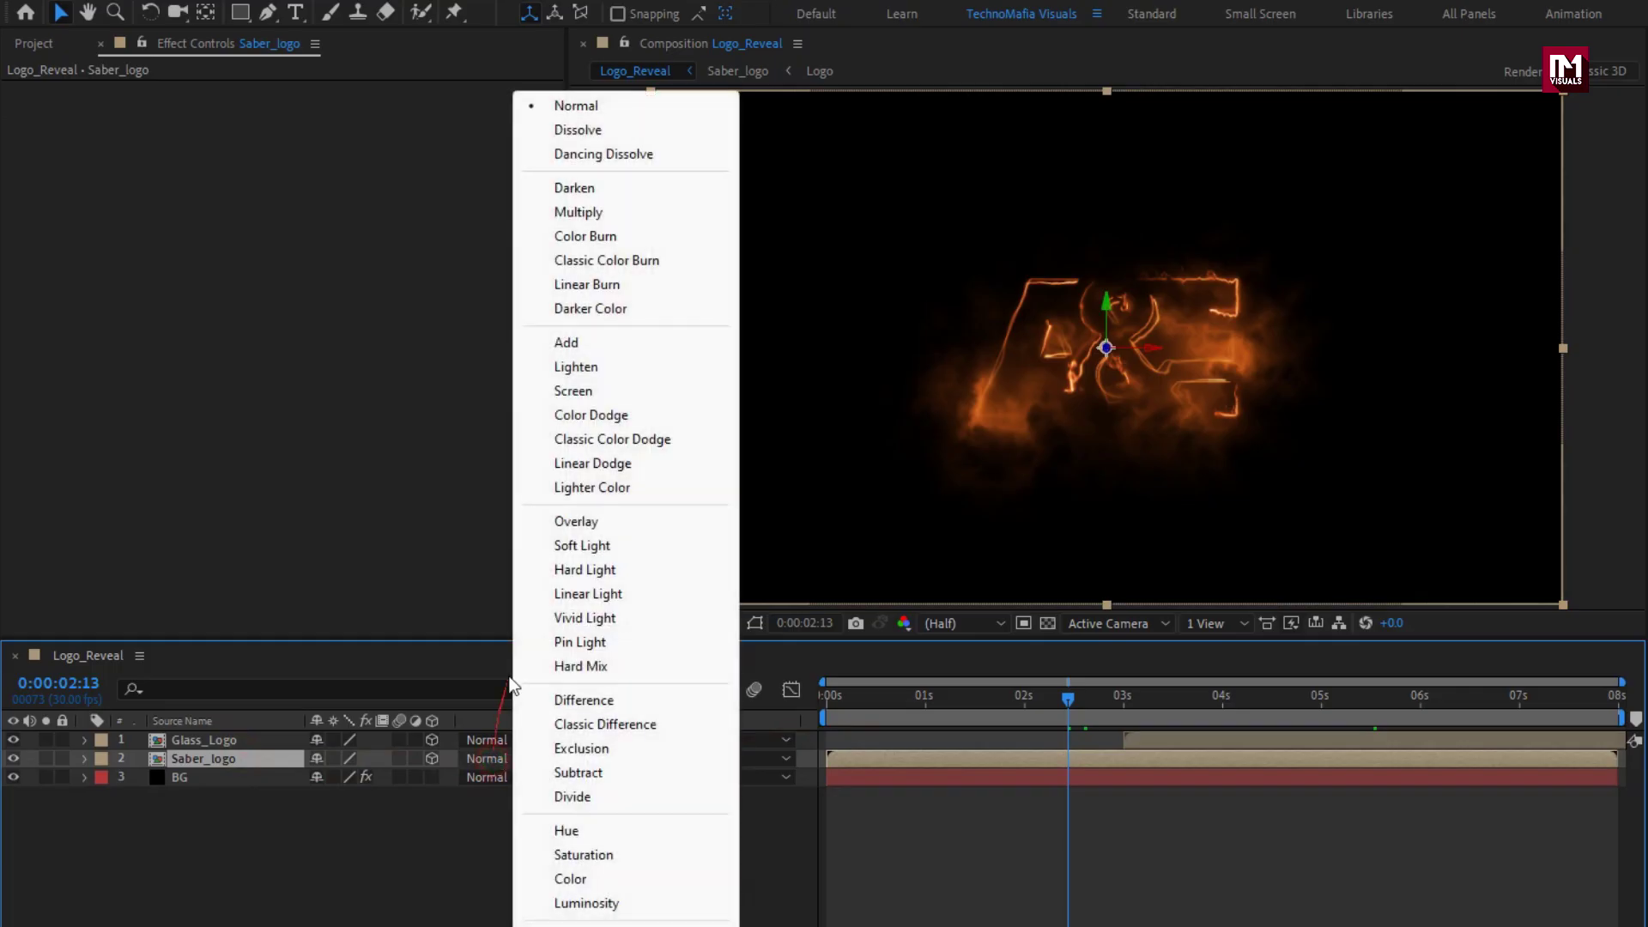
left_click(555, 344)
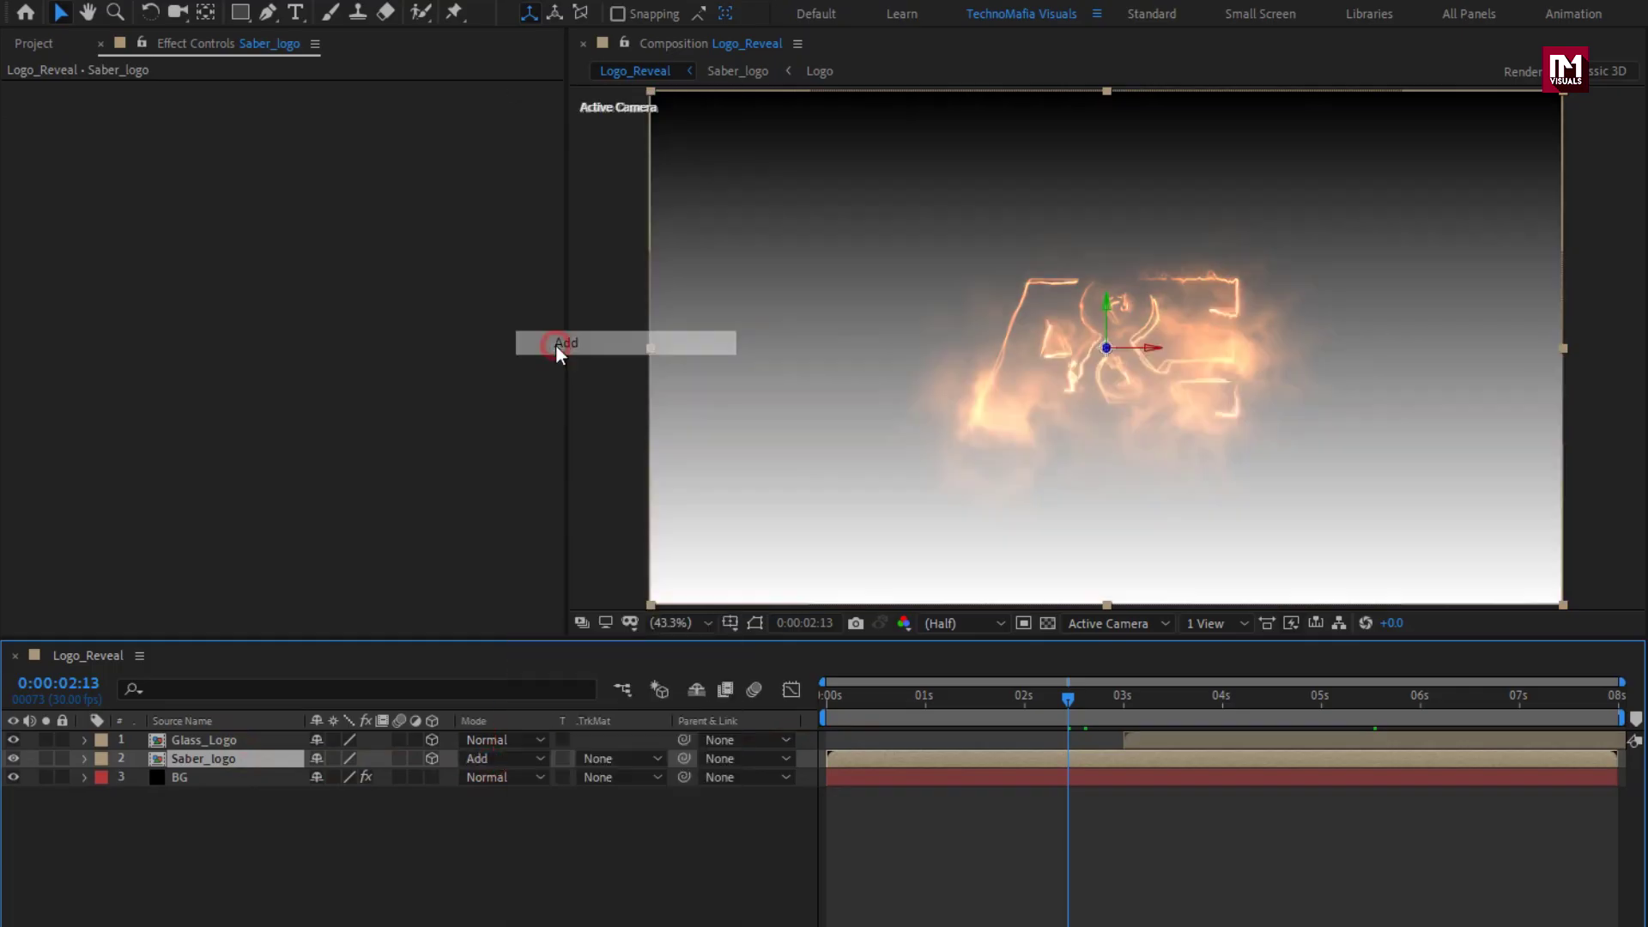
left_click(477, 739)
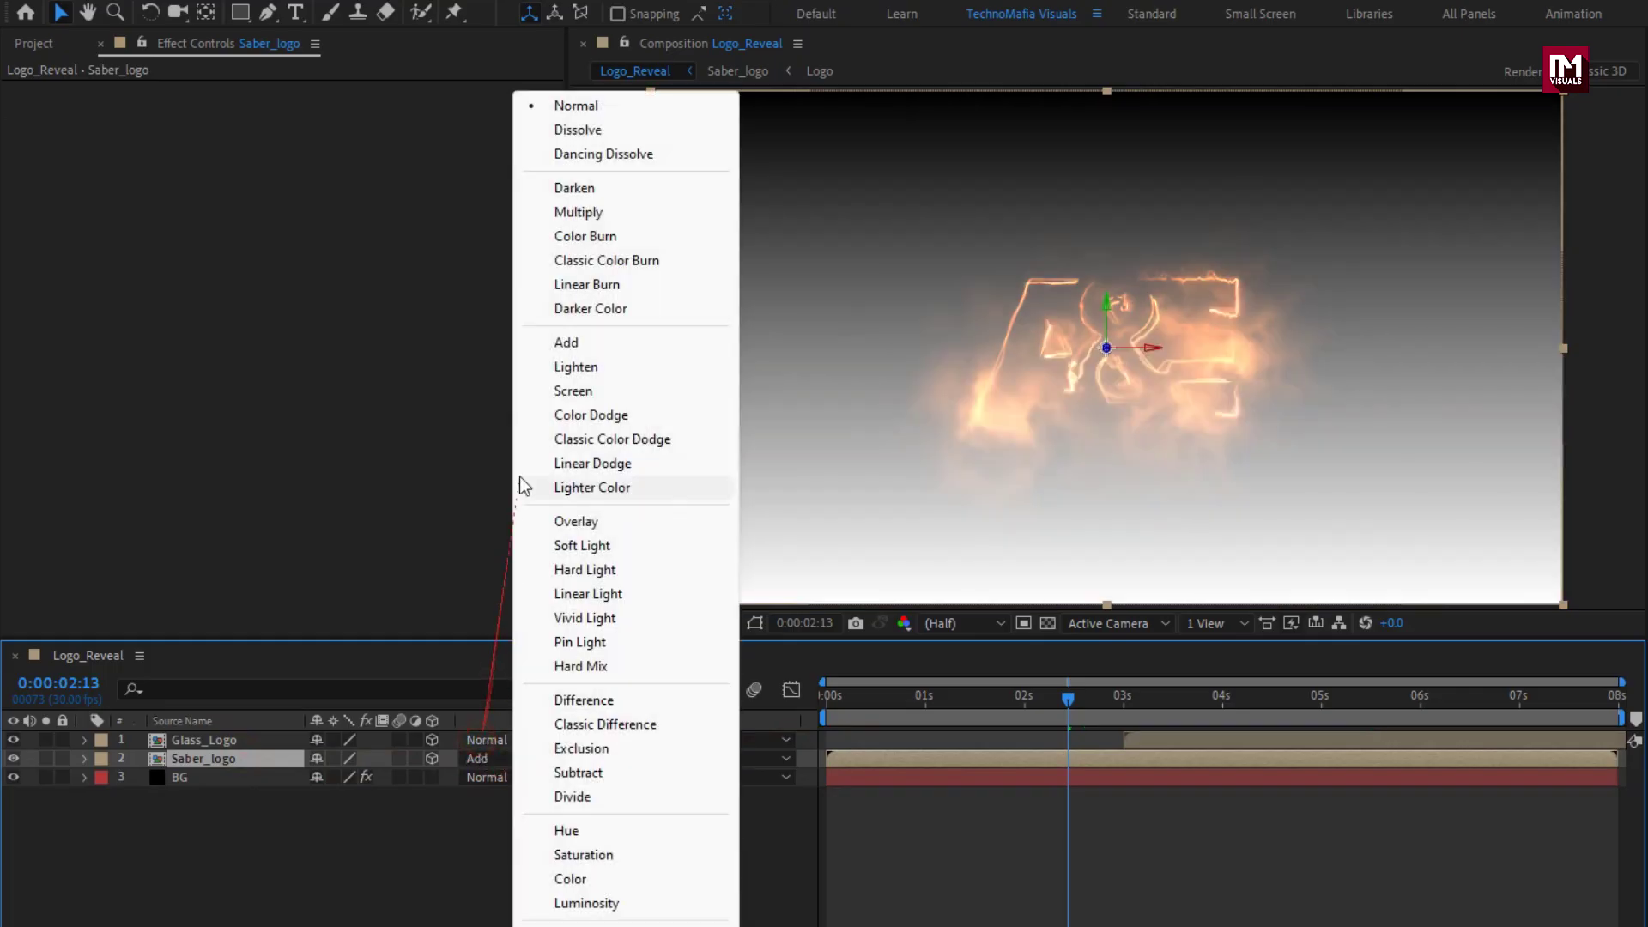
left_click(542, 345)
left_click(1302, 696)
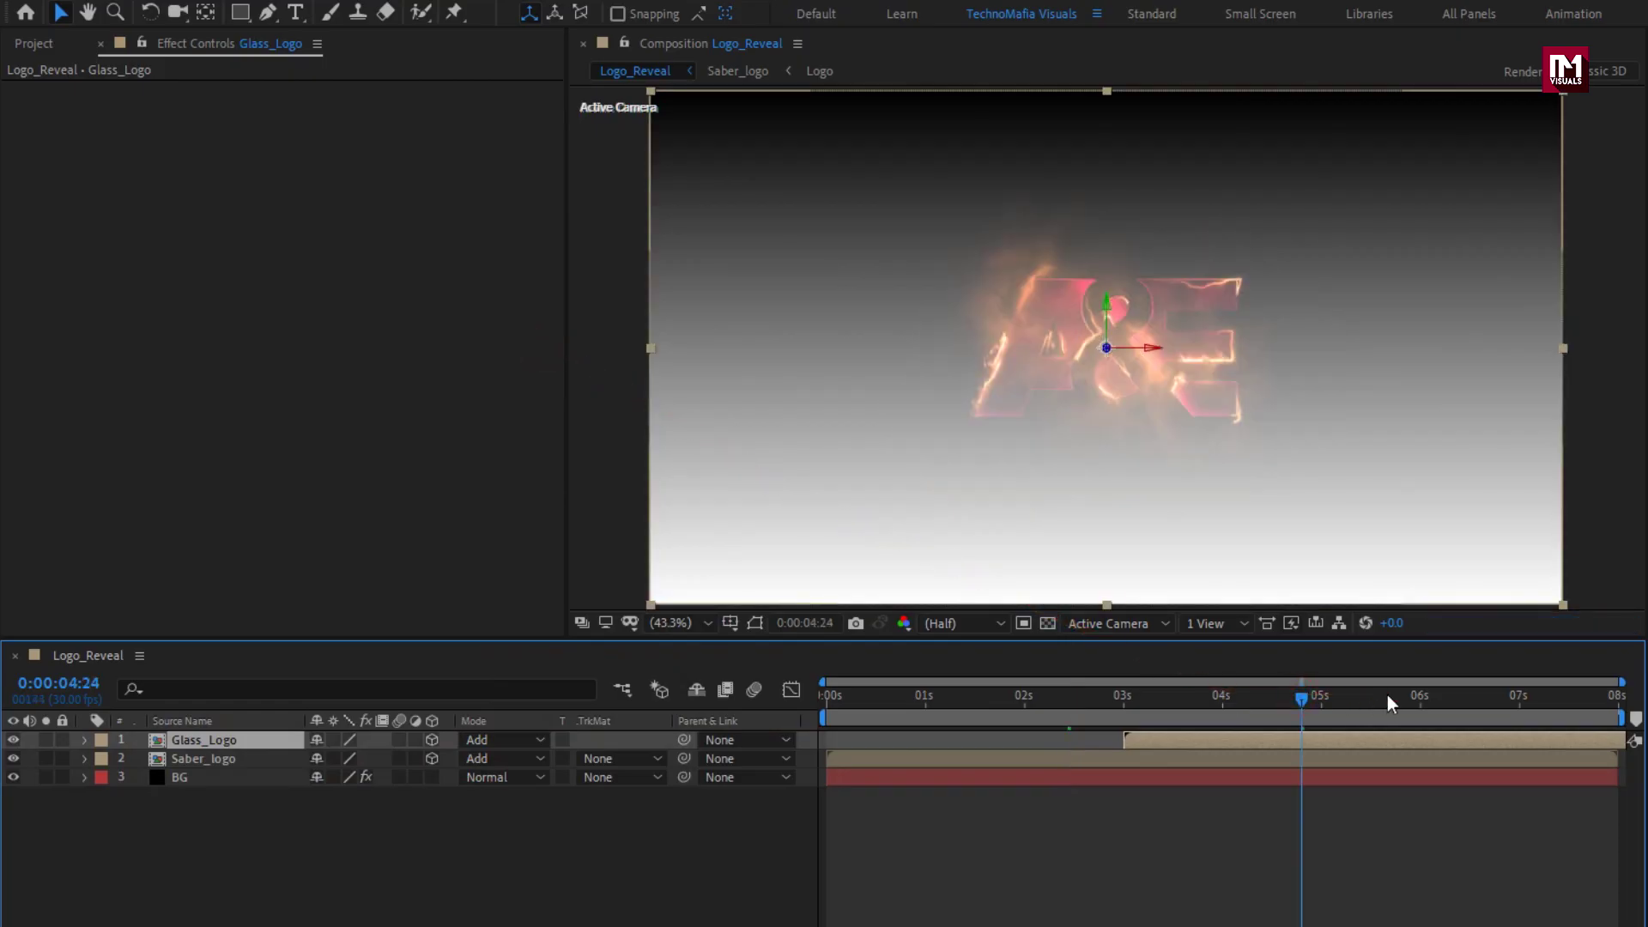
- On the BG layer's Gradient Ramp, set the End Color to dark red 080000 and the Start Color to dark teal, about 011618
left_click(210, 777)
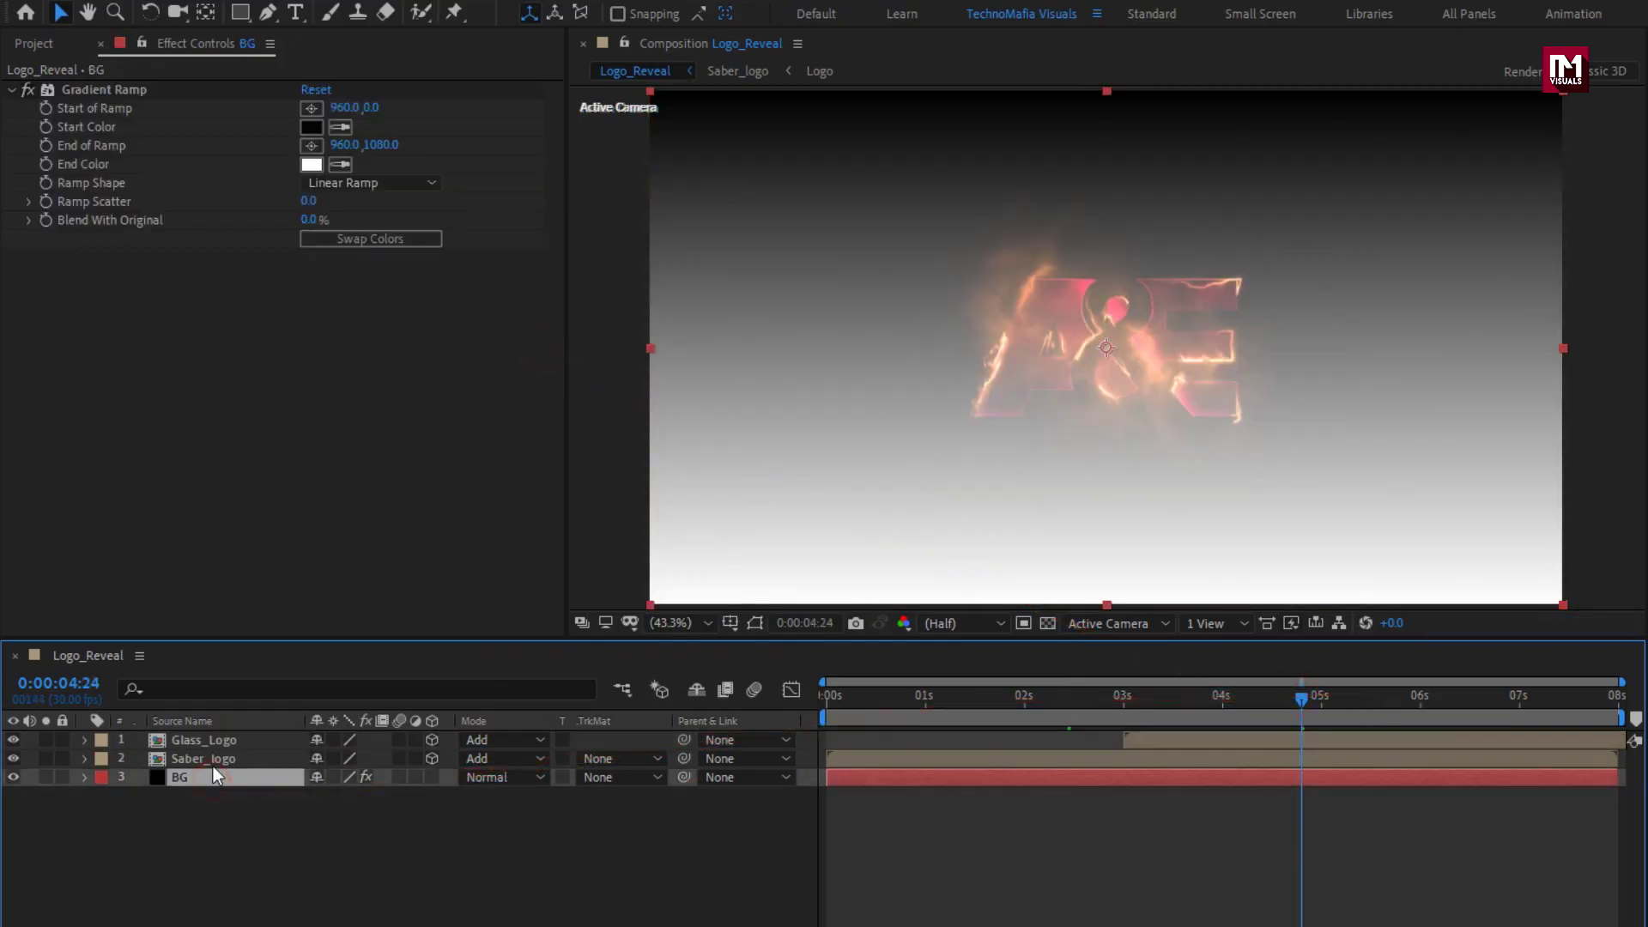
left_click(310, 165)
left_click_drag(236, 684, 221, 704)
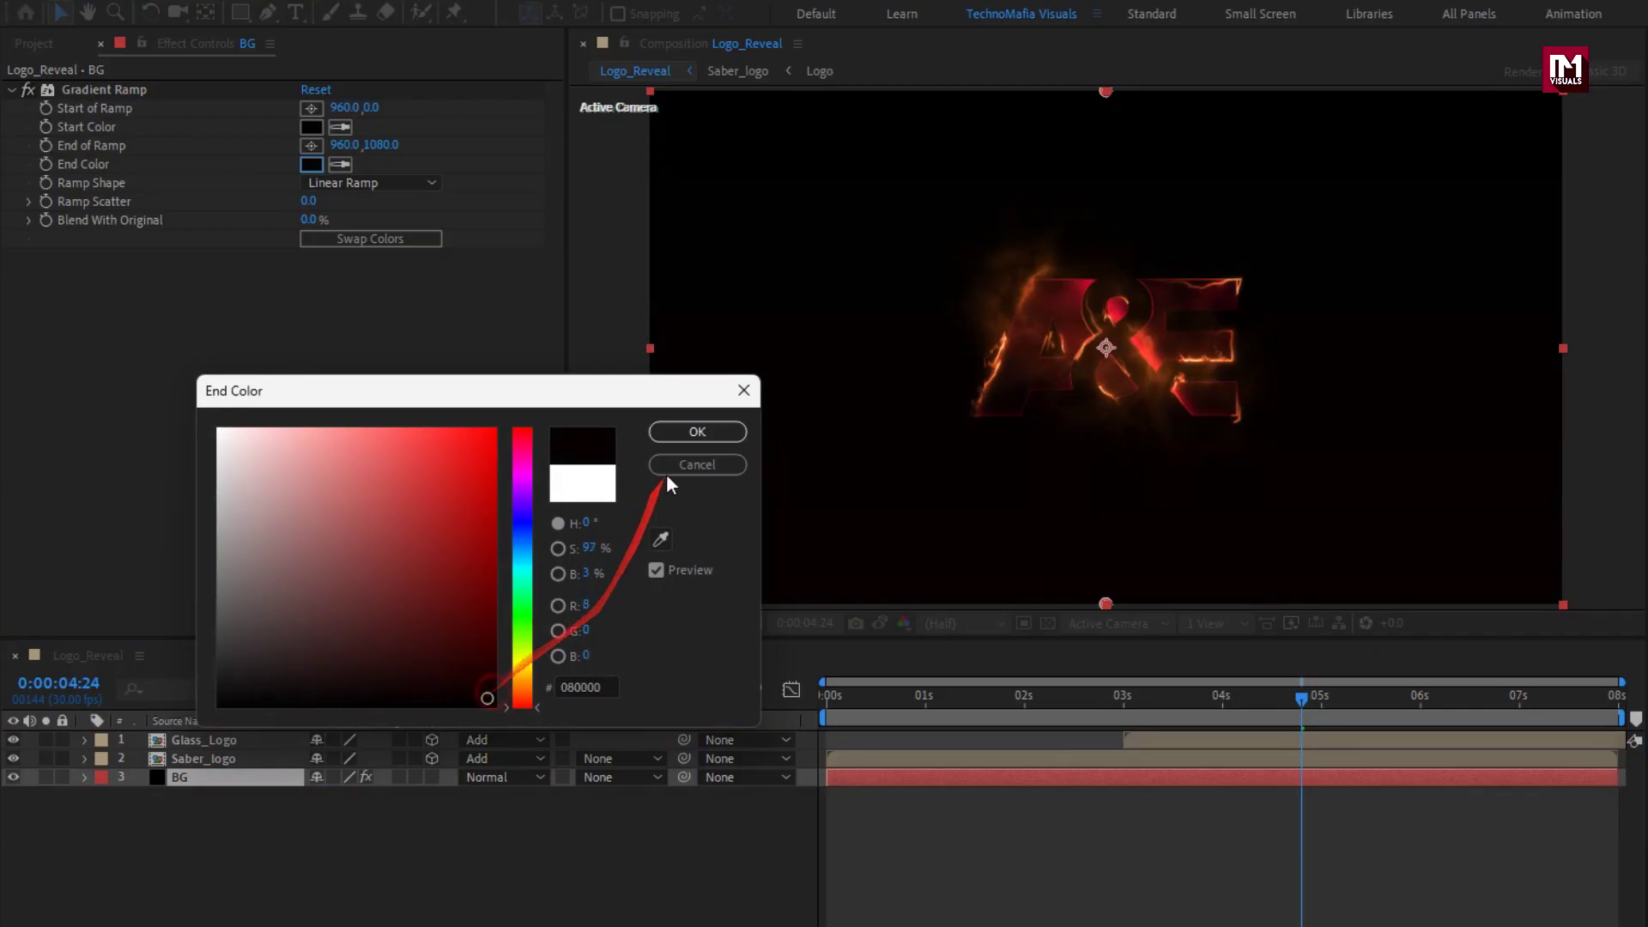
left_click(697, 432)
left_click(310, 127)
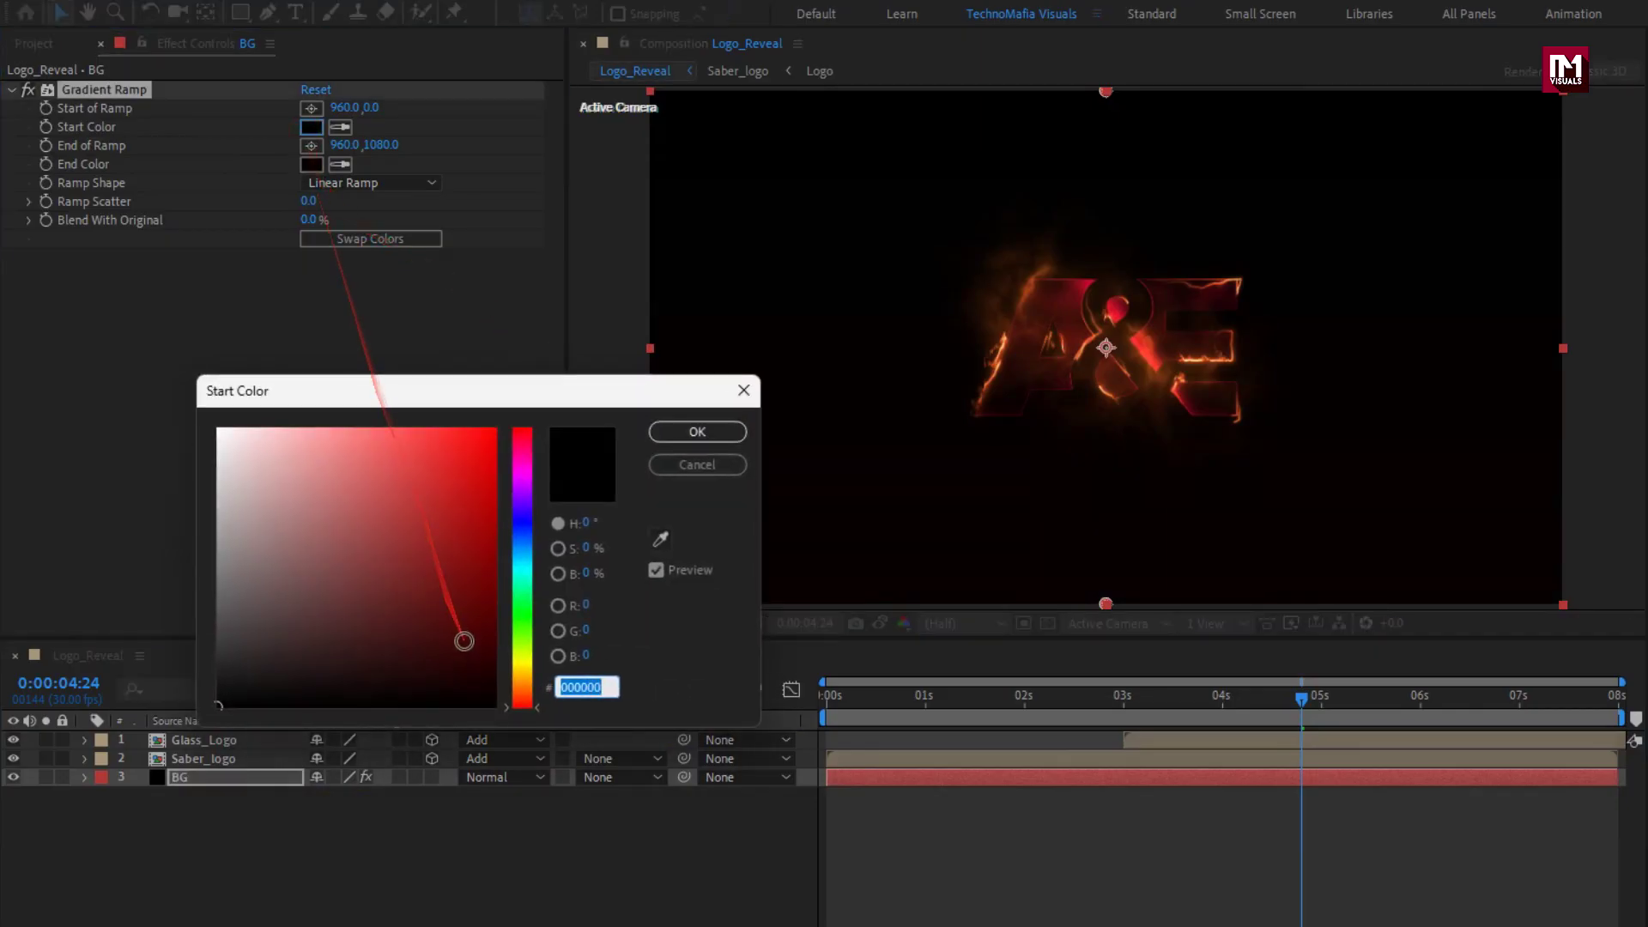
left_click_drag(464, 642, 482, 673)
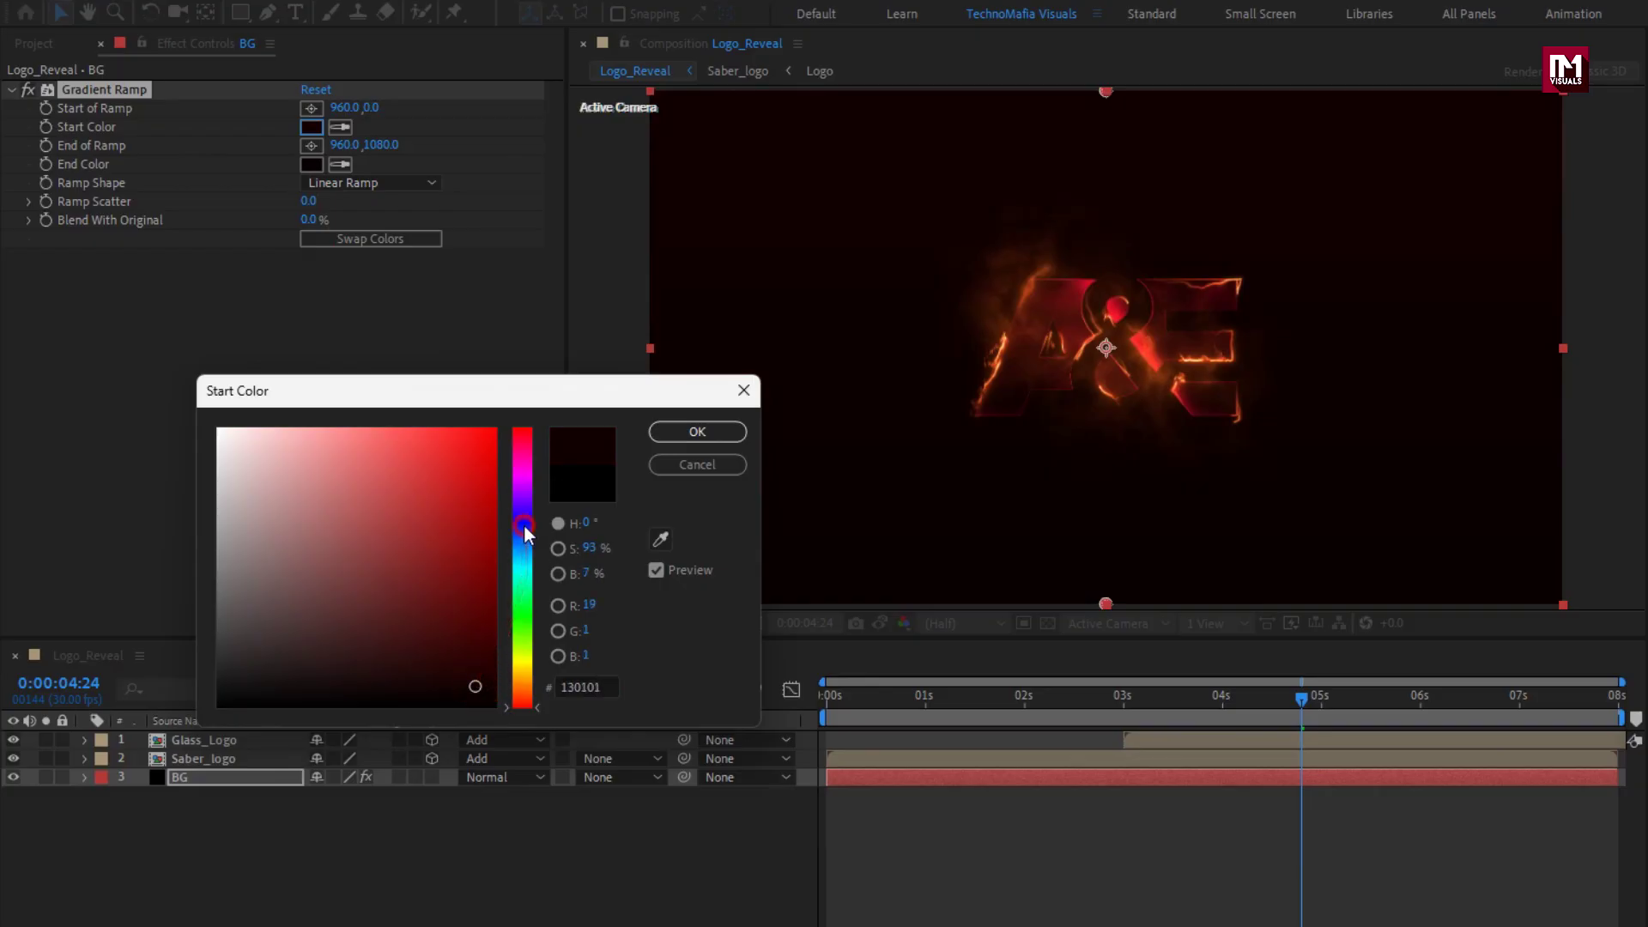
left_click_drag(524, 528, 525, 566)
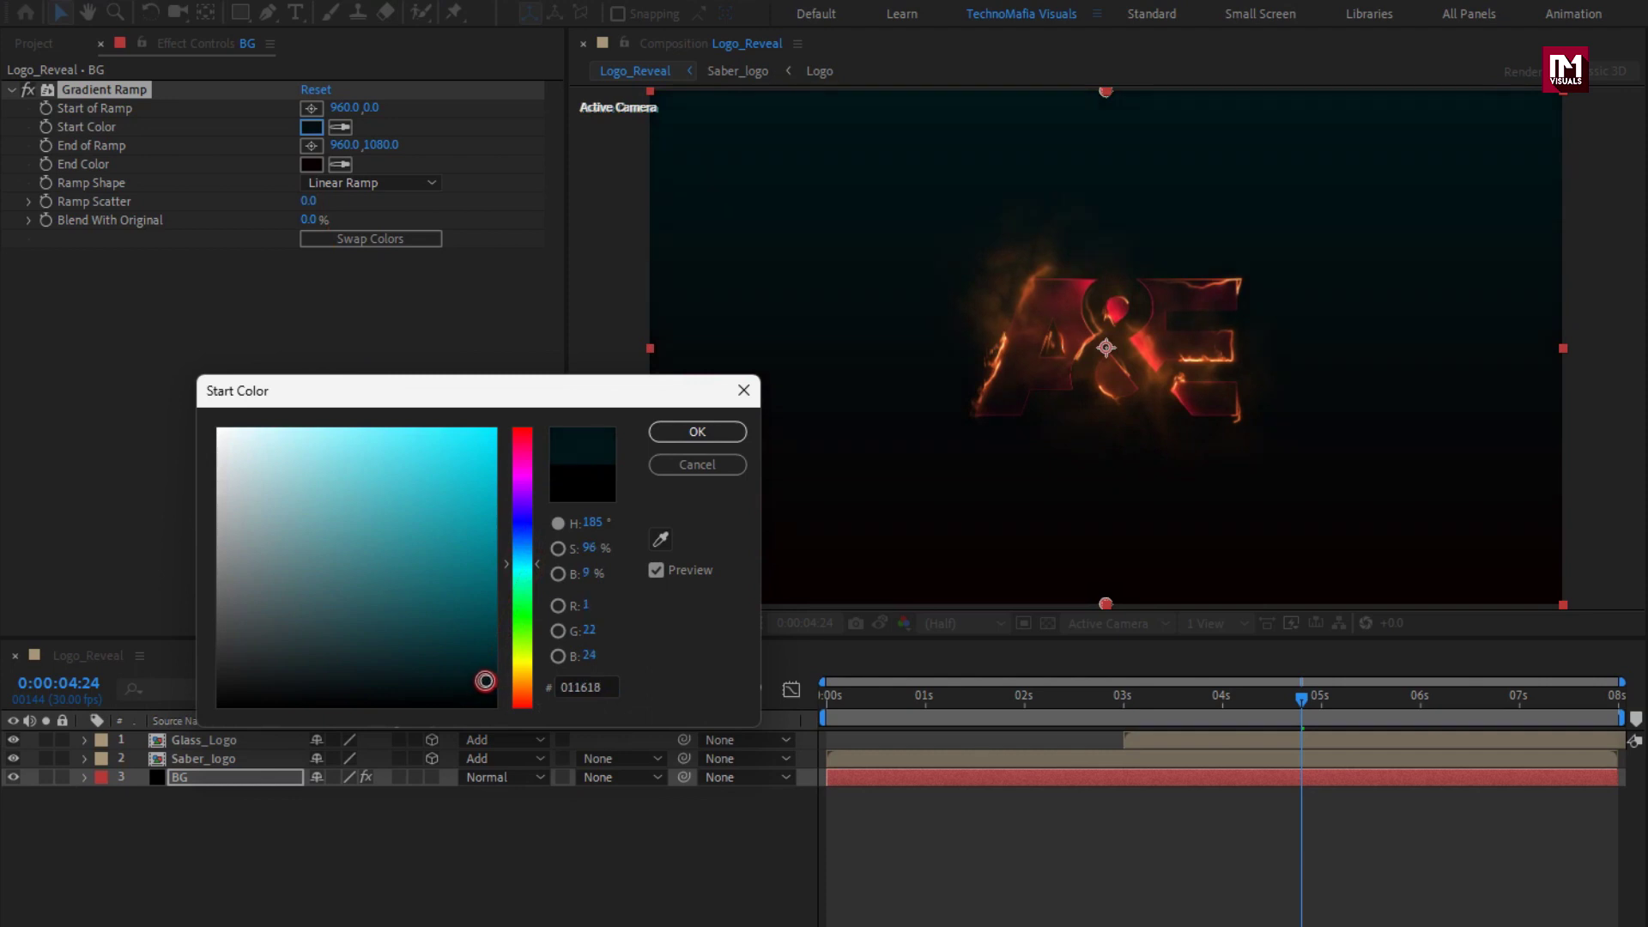
left_click(675, 433)
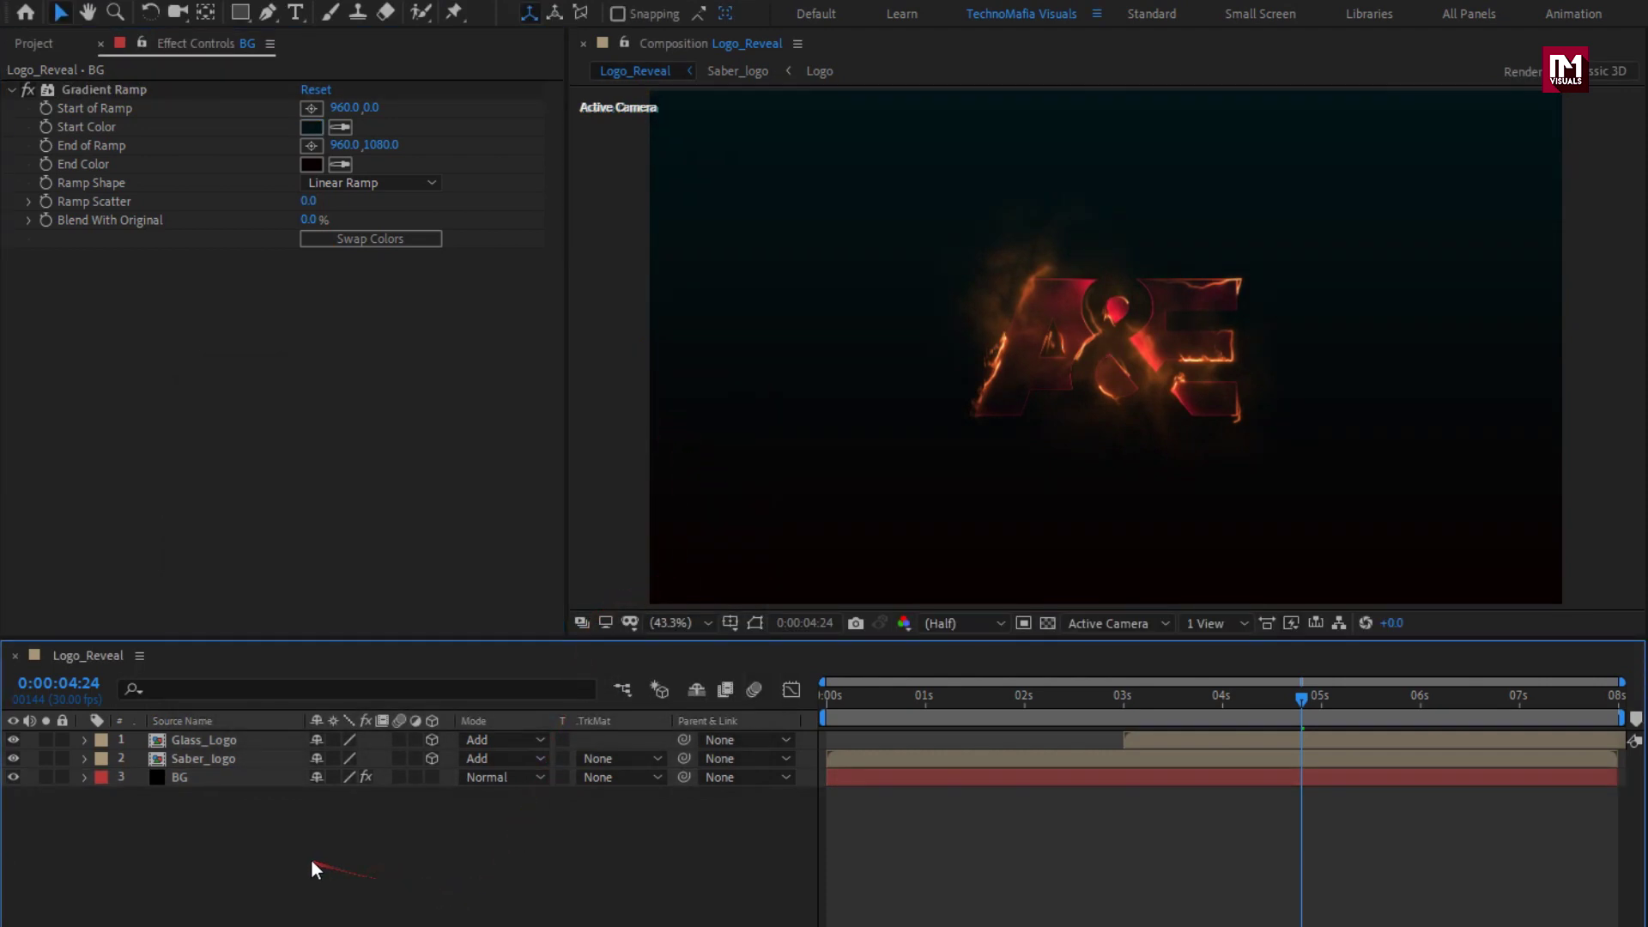
- Add a two-node camera with the 50mm preset to the Logo_Reveal composition
right_click(296, 831)
mouse_move(405, 584)
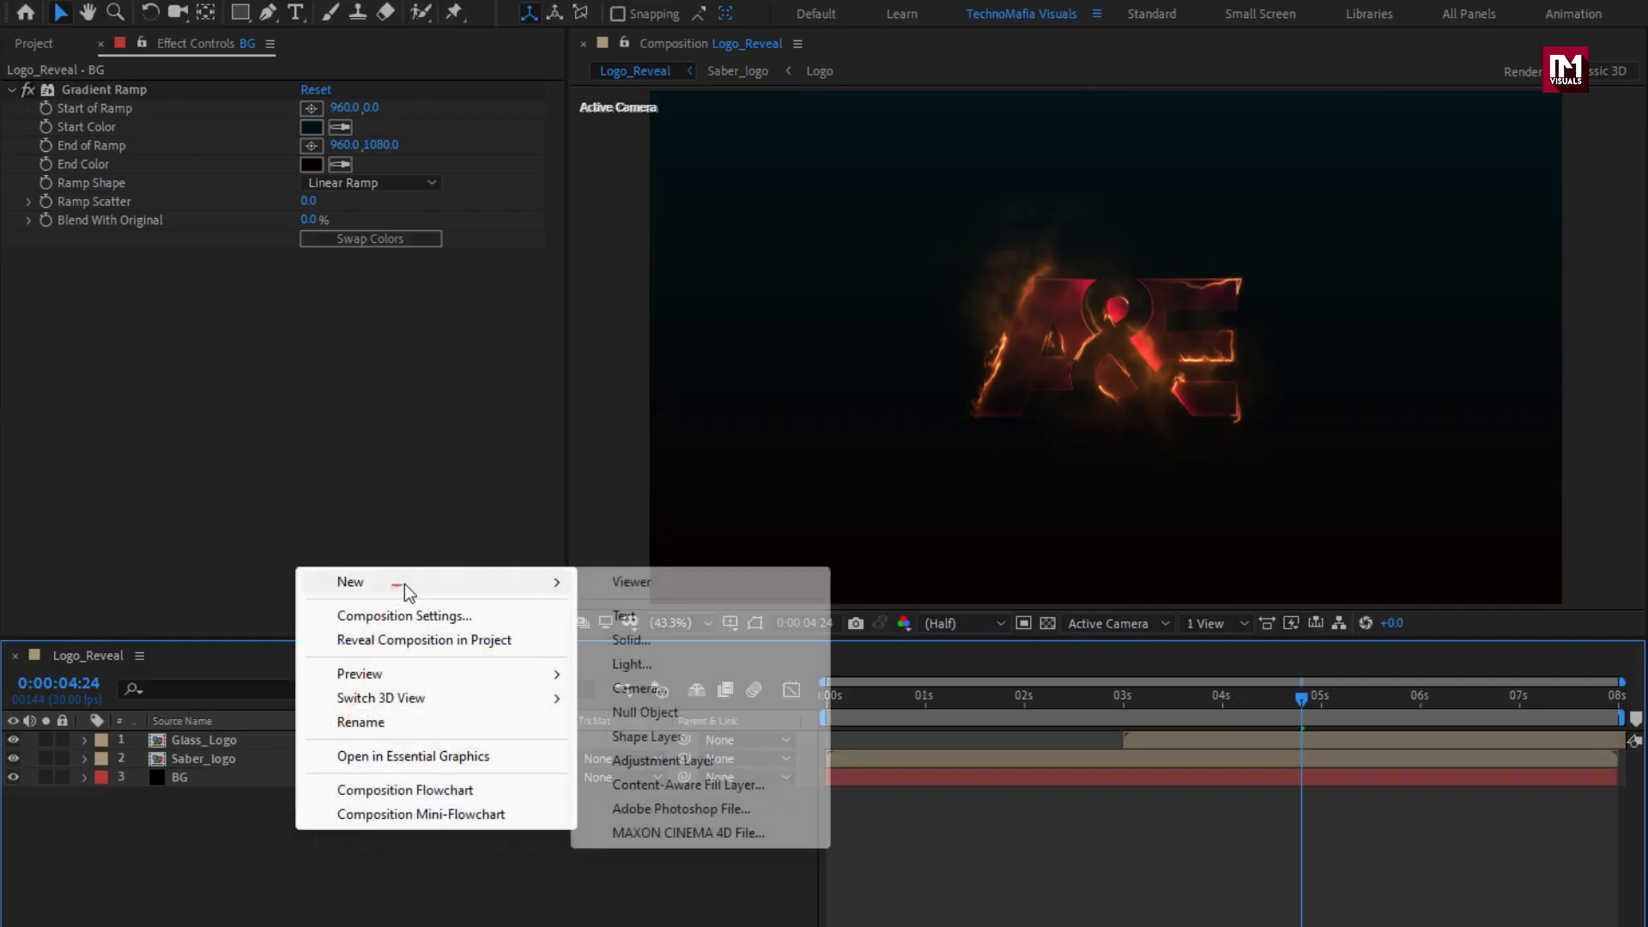
left_click(658, 684)
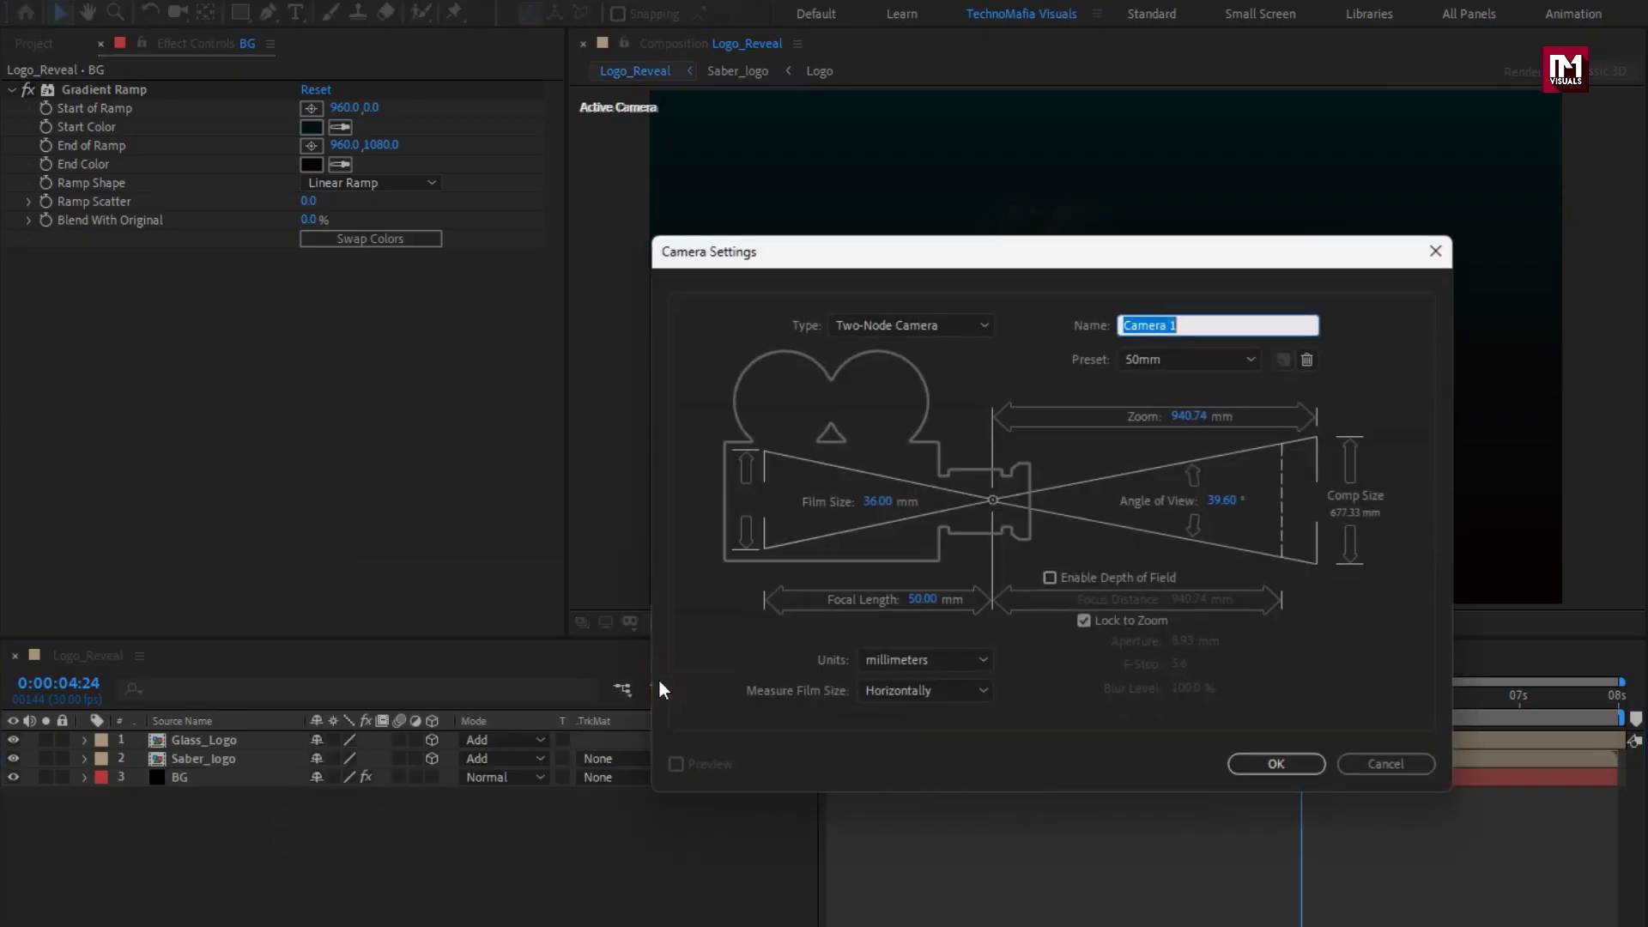
left_click(1258, 765)
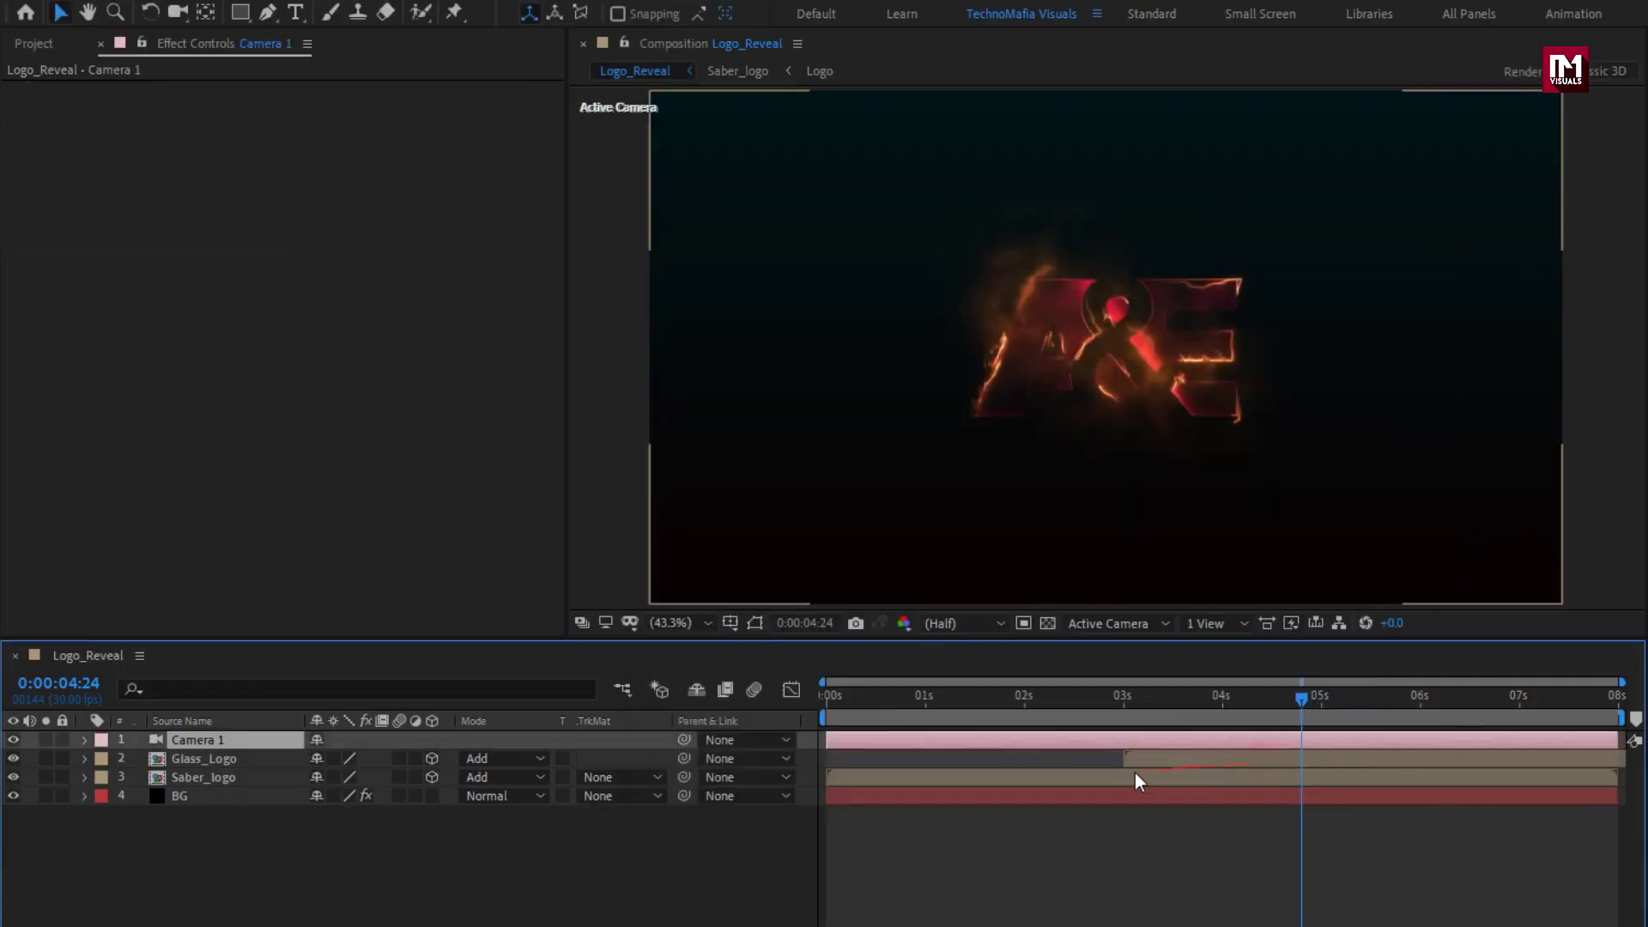
- Add a 3D null object to the composition and parent Camera 1 to it
right_click(441, 831)
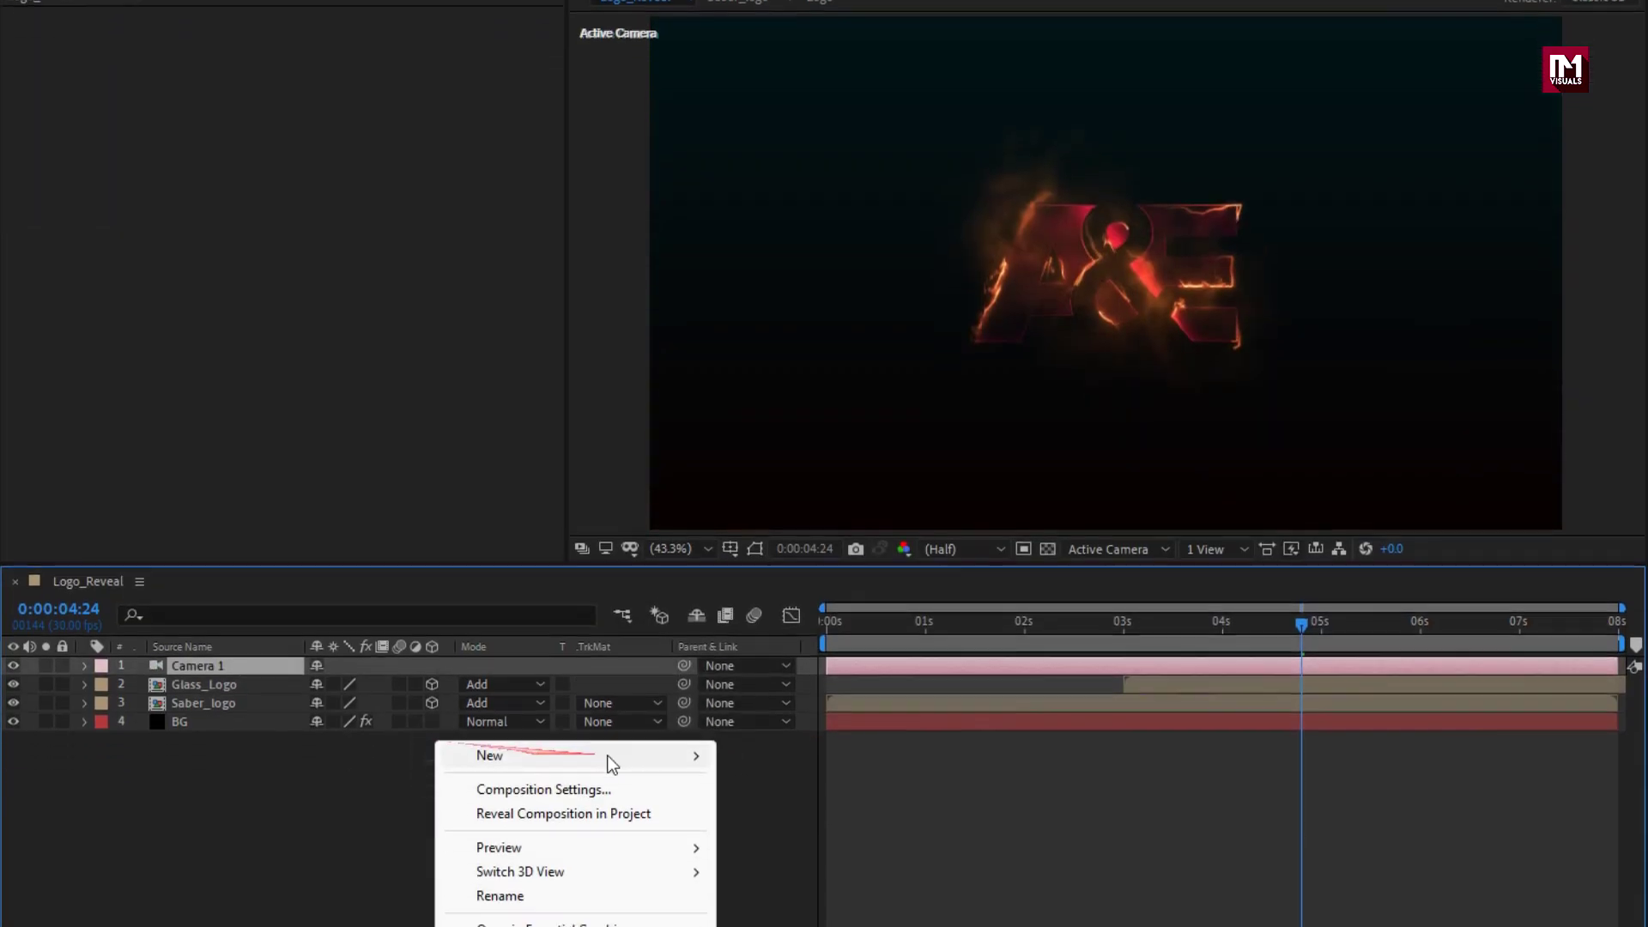
mouse_move(609, 828)
left_click(786, 859)
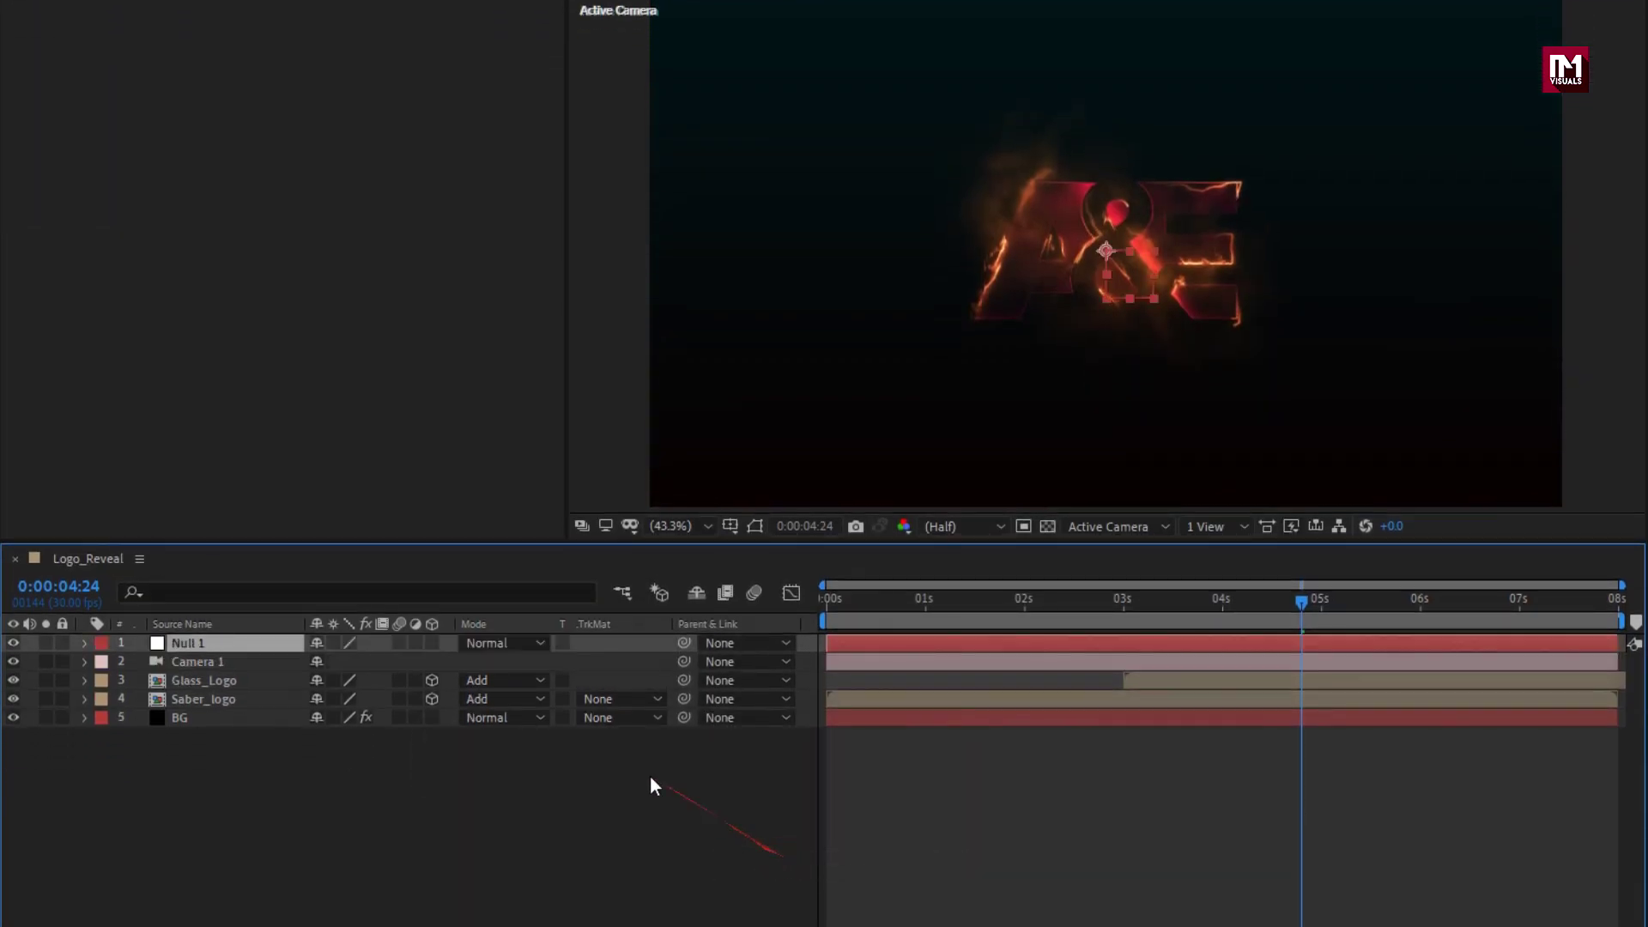
left_click(431, 740)
left_click(223, 761)
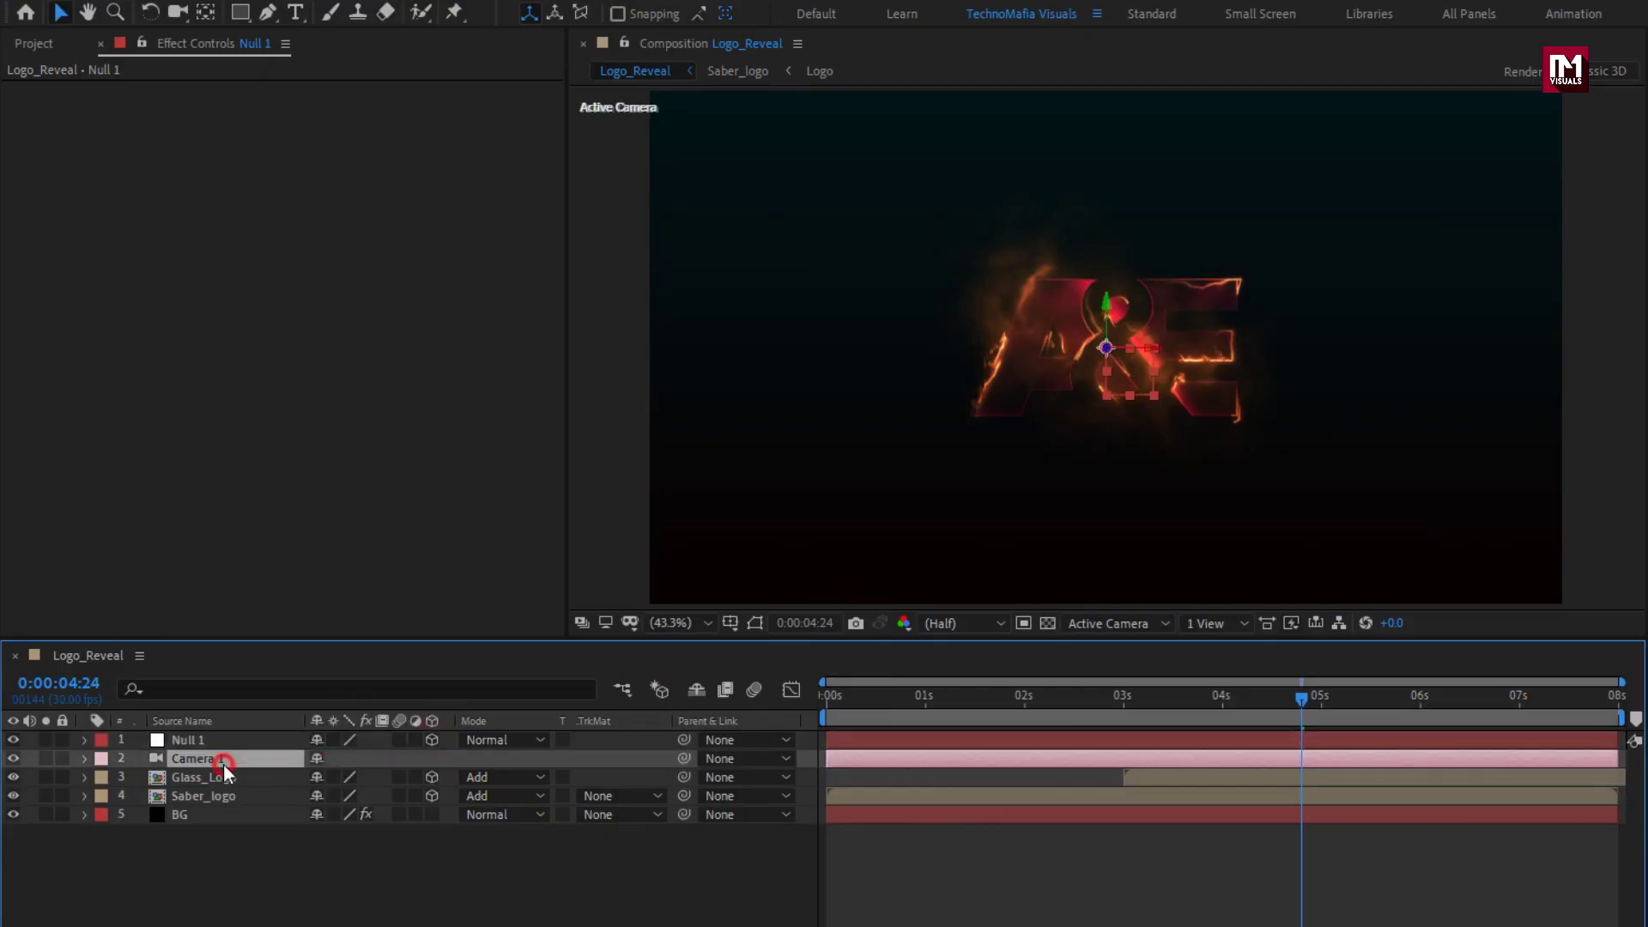
left_click(767, 760)
left_click(785, 816)
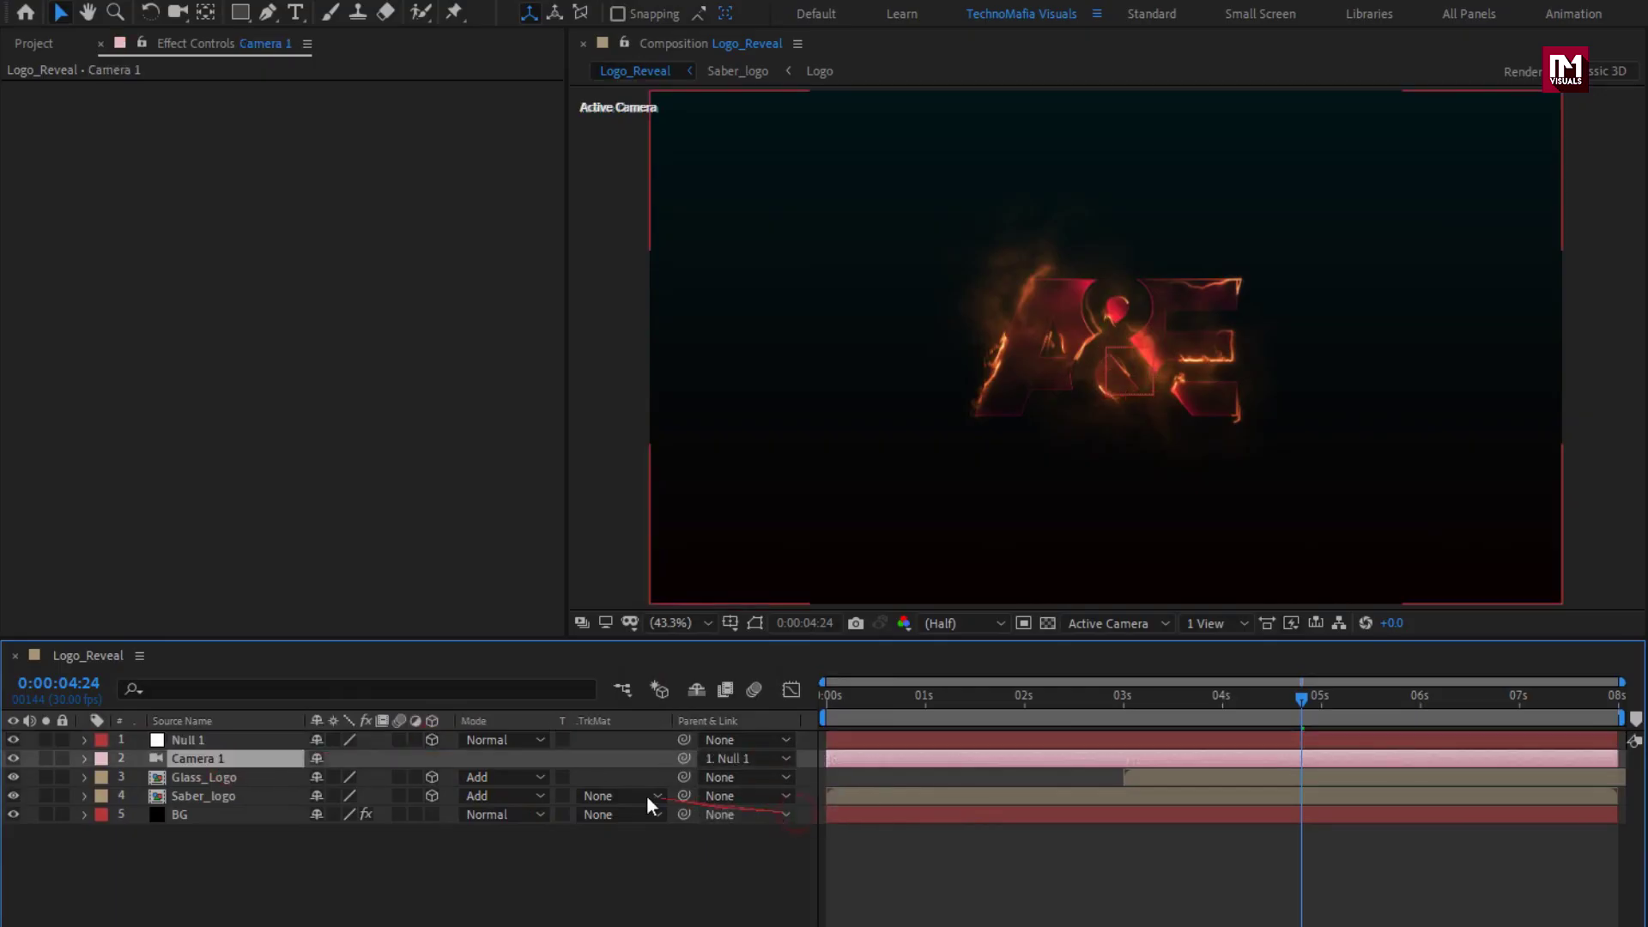
- Keyframe Null 1's Position at 960.0, 540.0, 0.0 at 0:00:07:29
left_click(240, 740)
key("p")
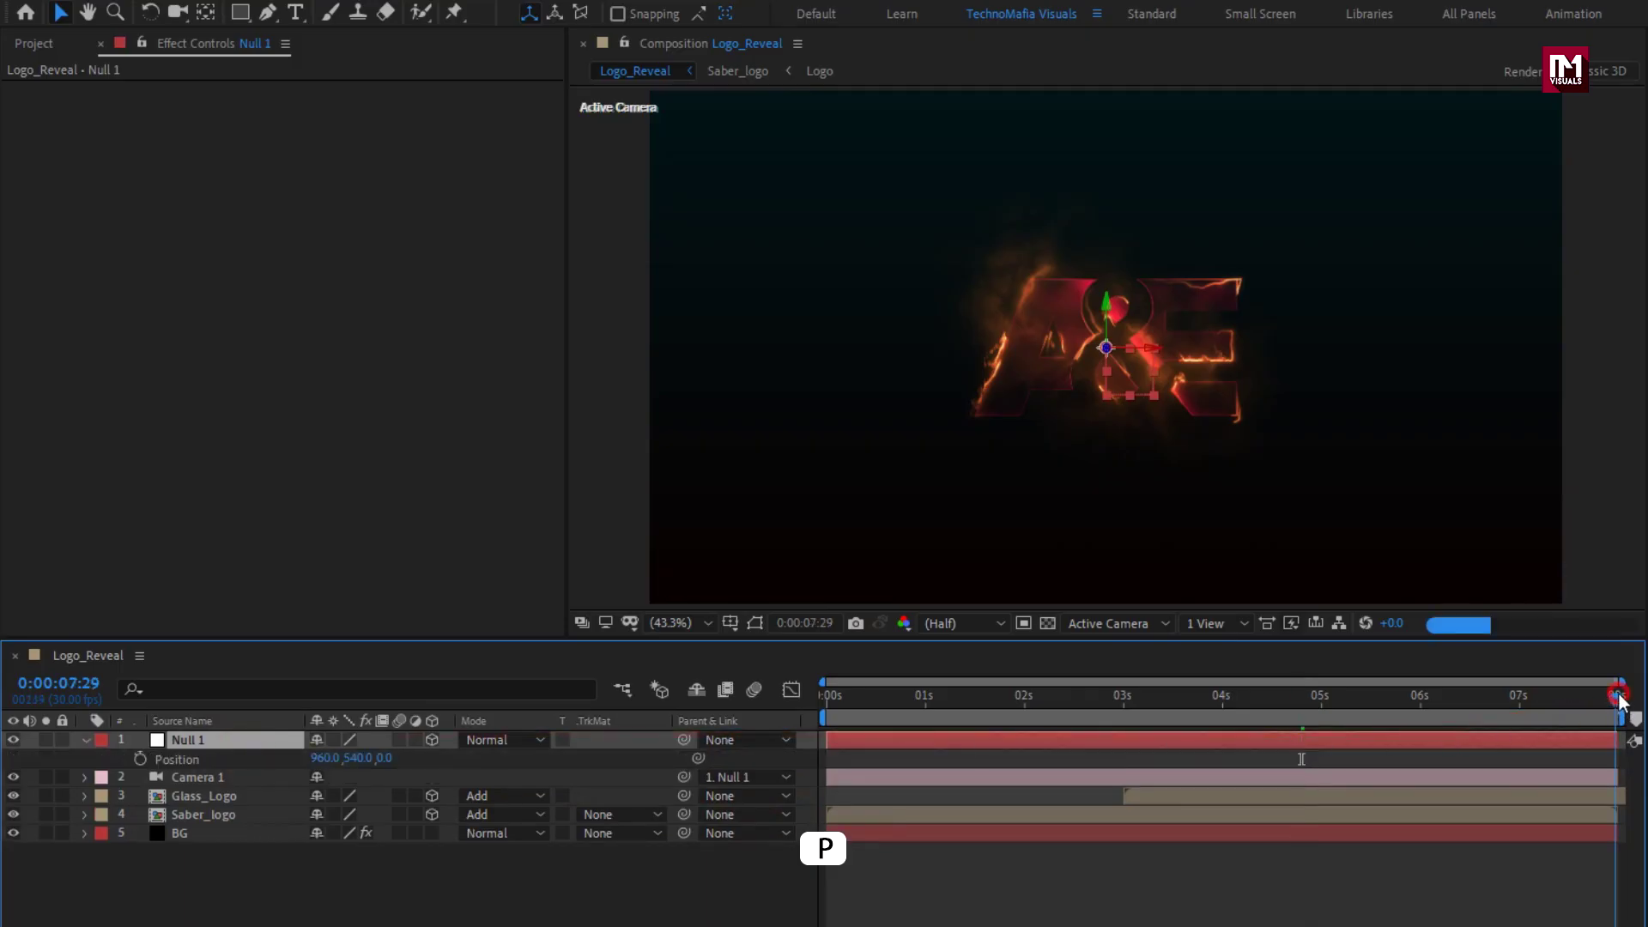
left_click(141, 759)
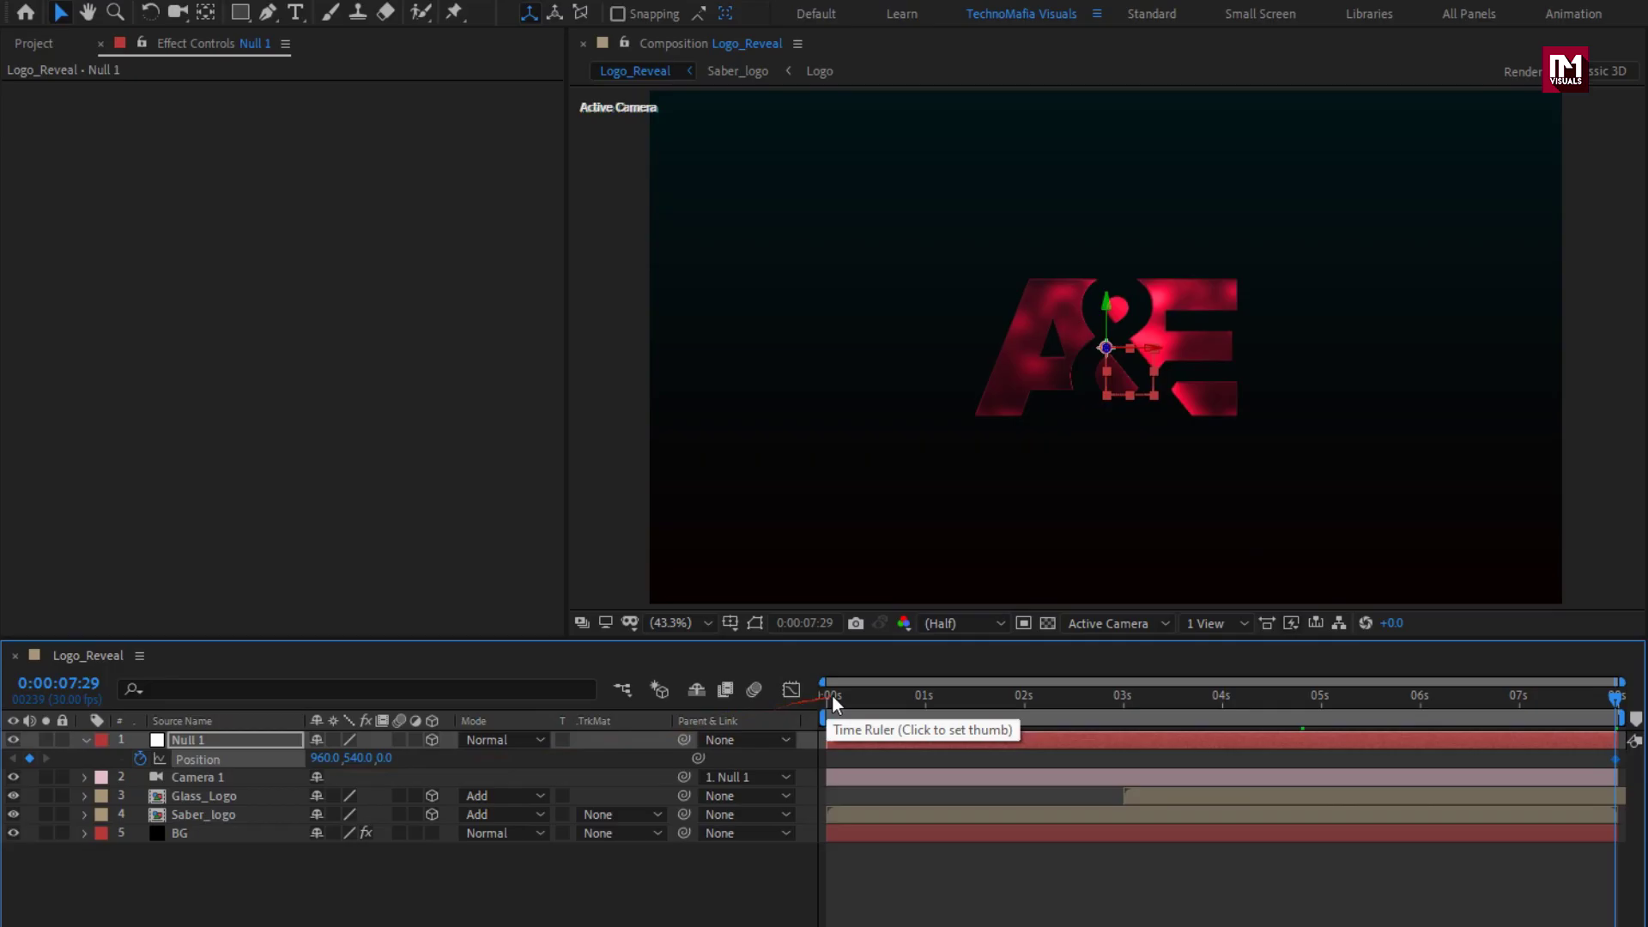
- Keyframe a larger Z position for Null 1 at 0:00:00:00 and check the camera move along the timeline
left_click_drag(832, 694, 755, 697)
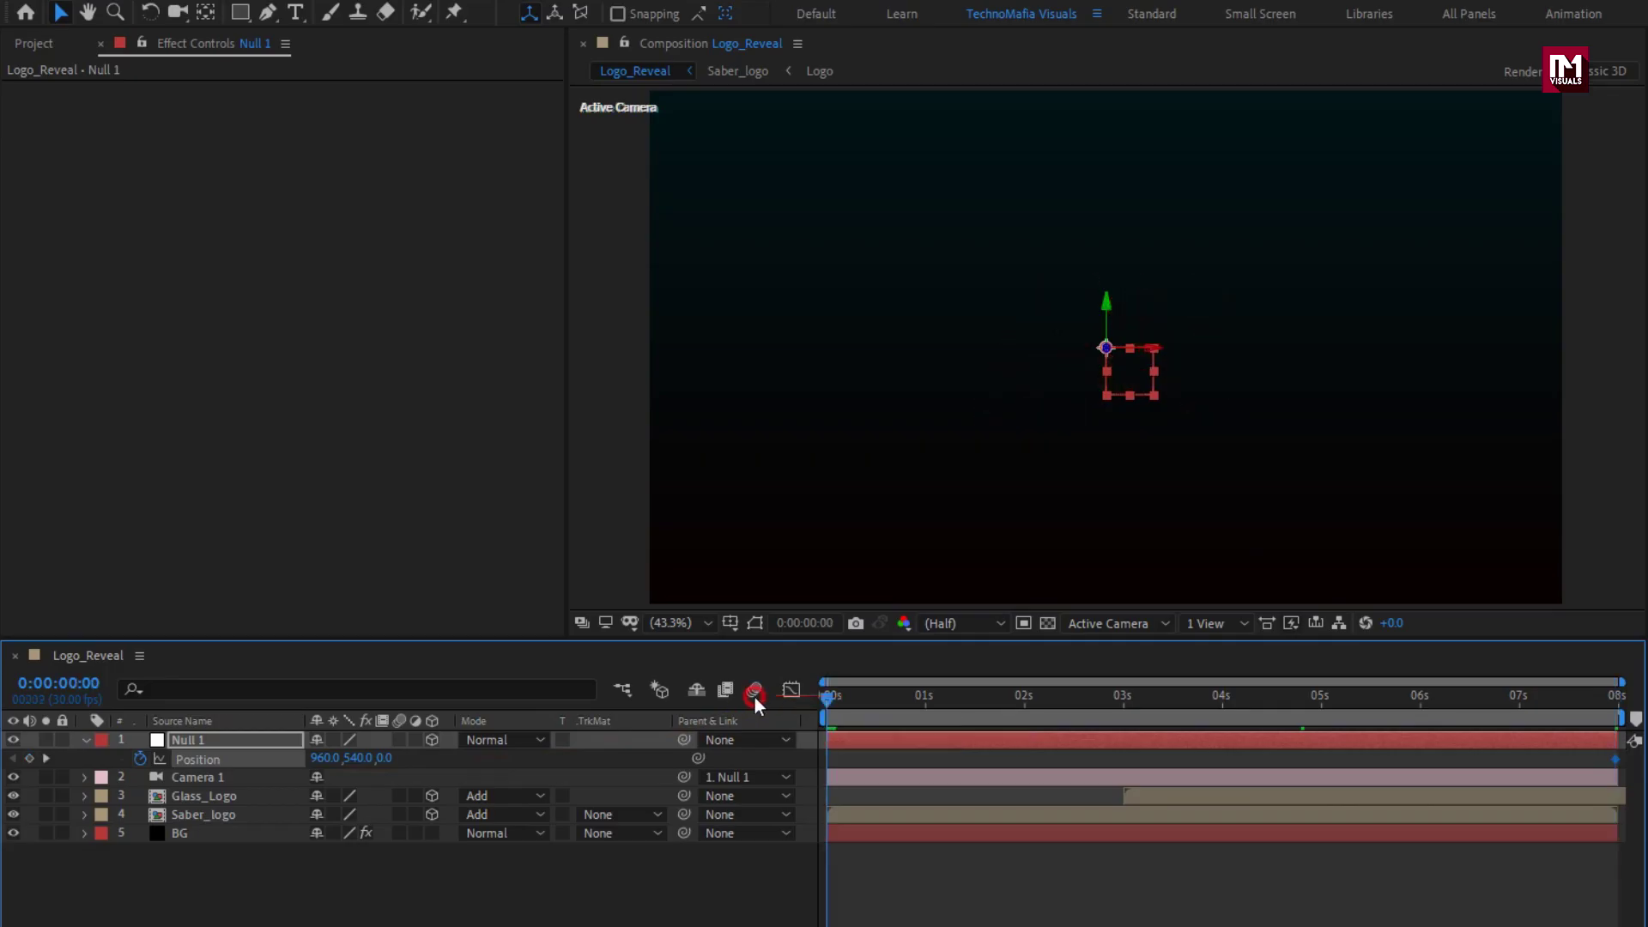
left_click_drag(383, 759, 953, 744)
left_click_drag(854, 705, 1059, 699)
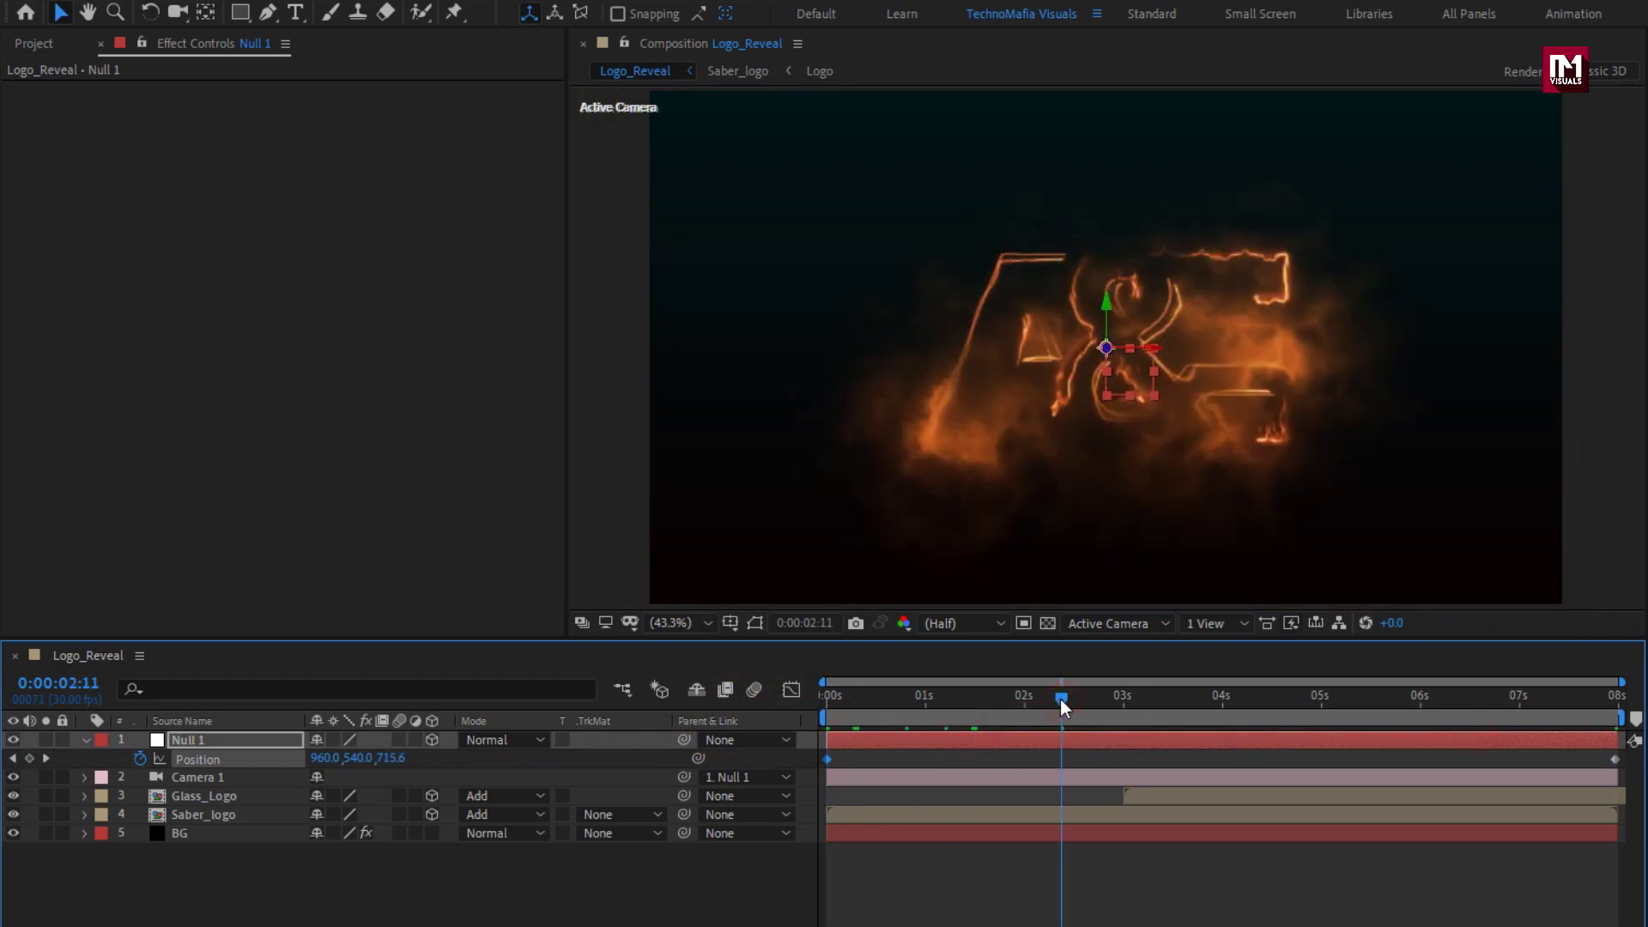
left_click(1139, 700)
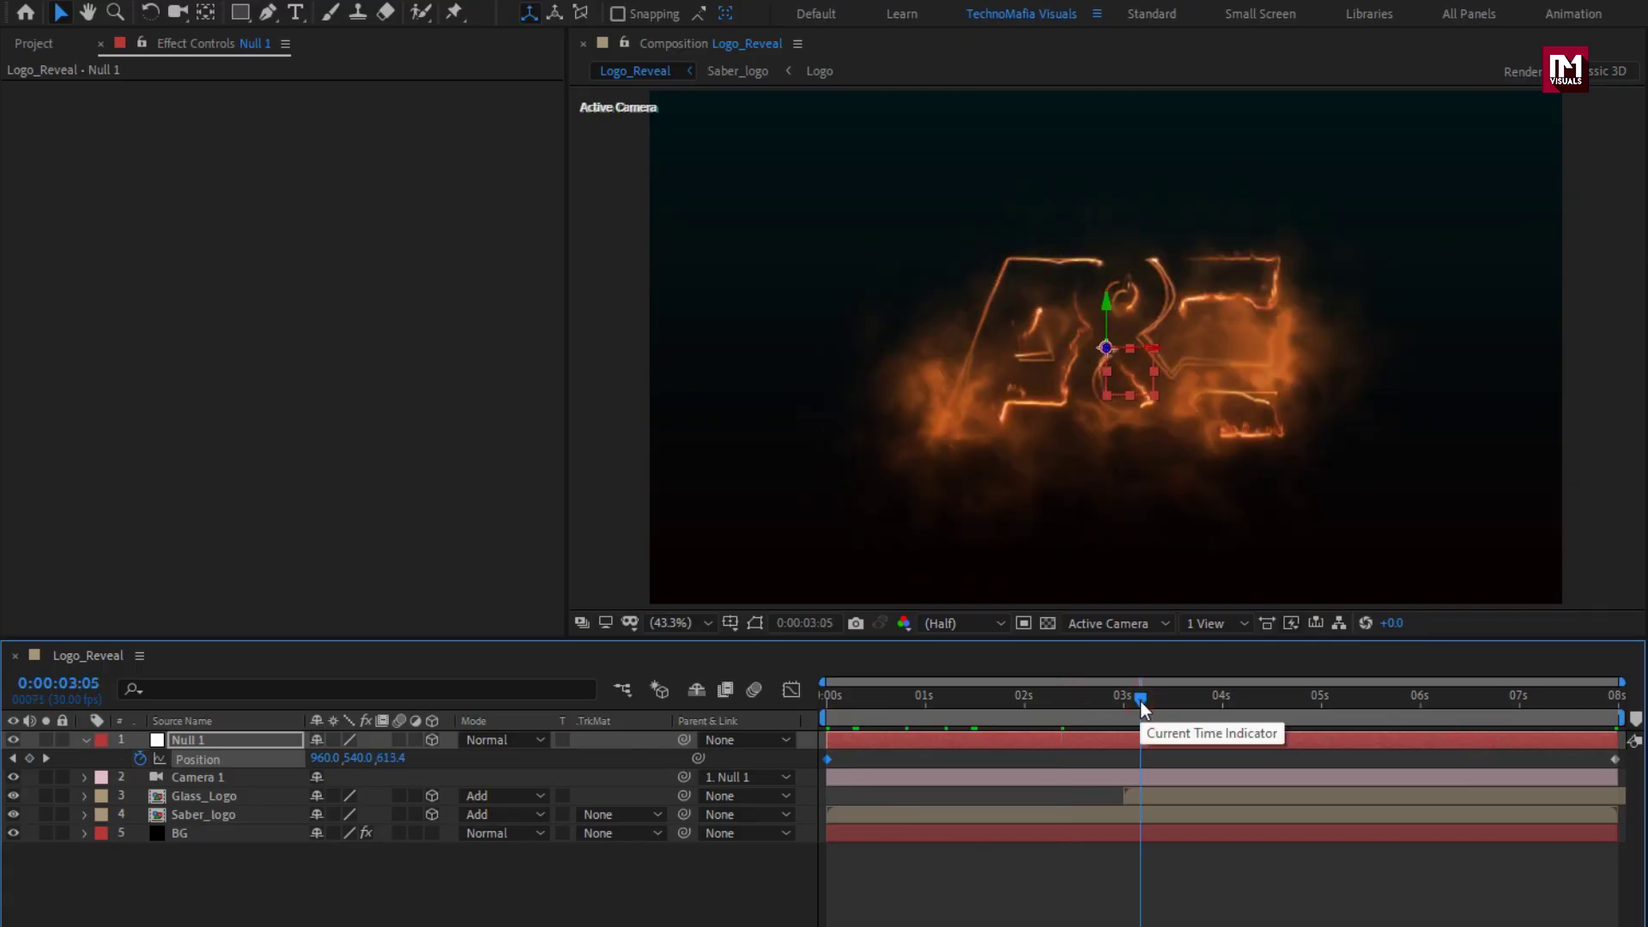
- Apply Easy Ease to Null 1's last Position keyframe and lengthen its incoming influence in the speed graph back to about 5.5 seconds
left_click(1229, 738)
left_click(1614, 760)
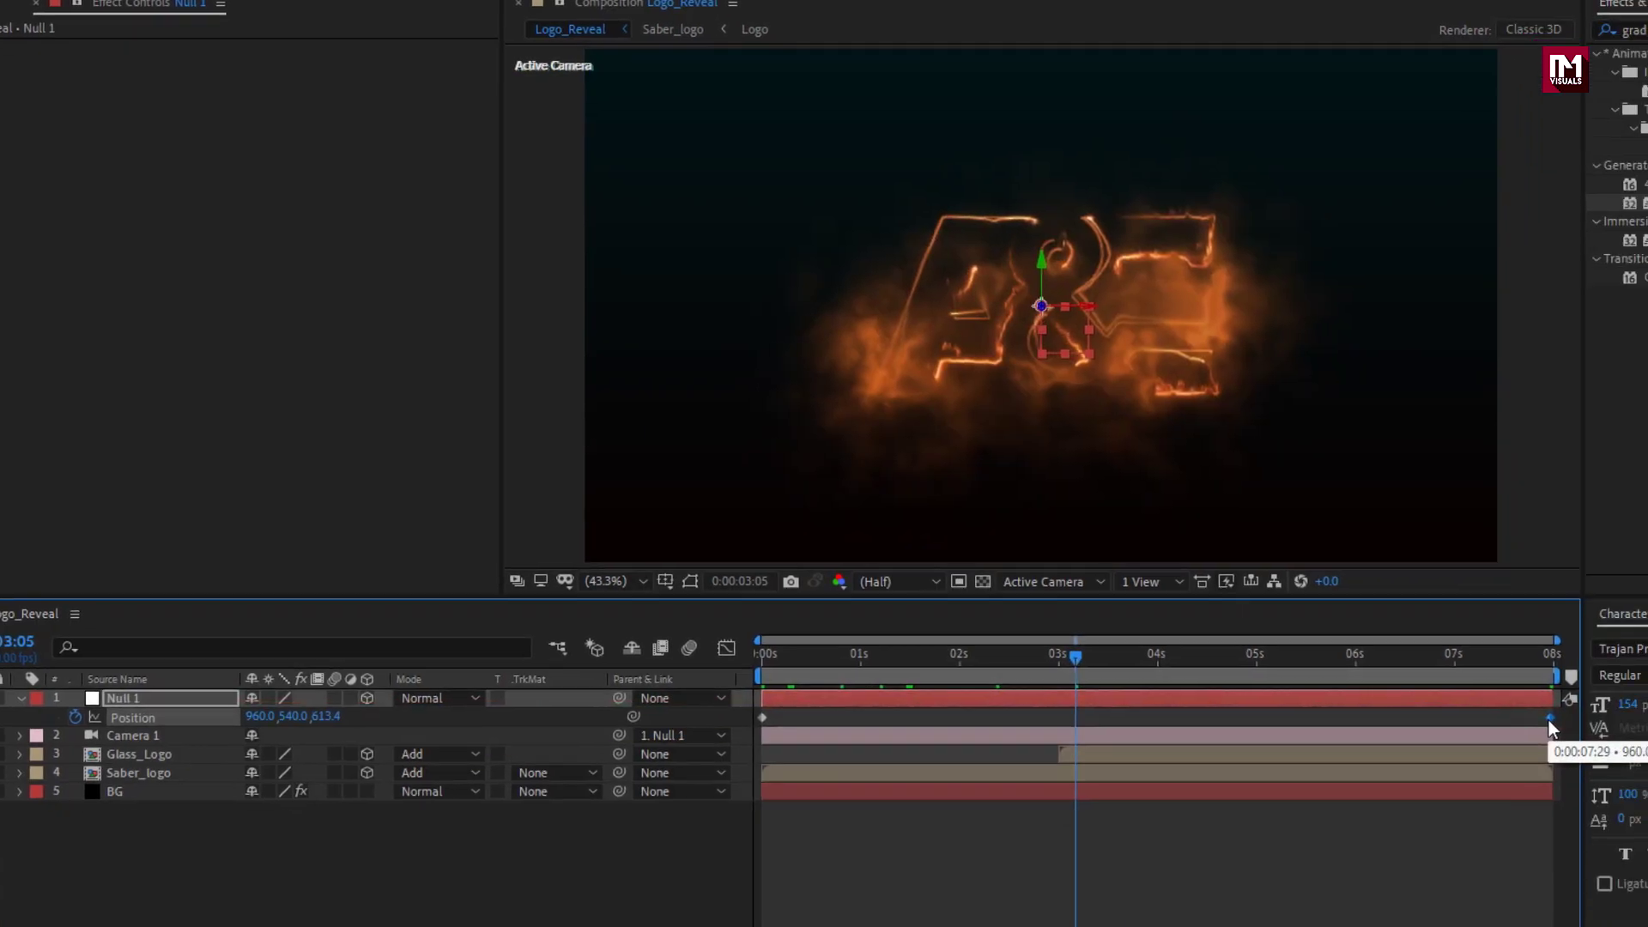
right_click(1613, 759)
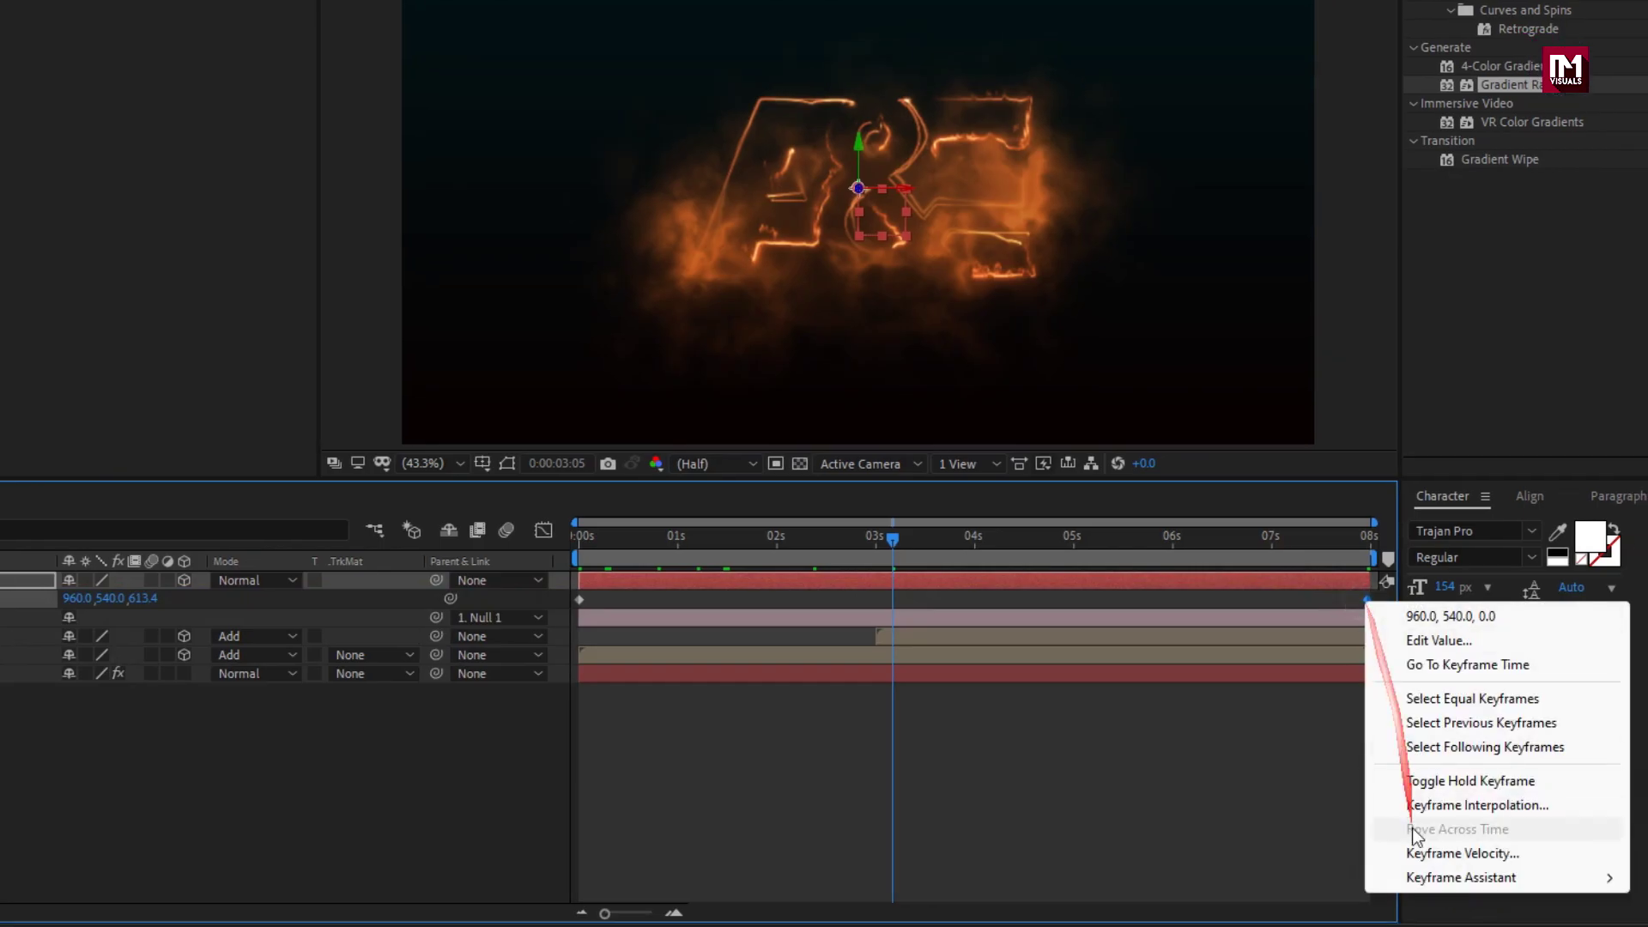
mouse_move(1414, 877)
left_click(1005, 713)
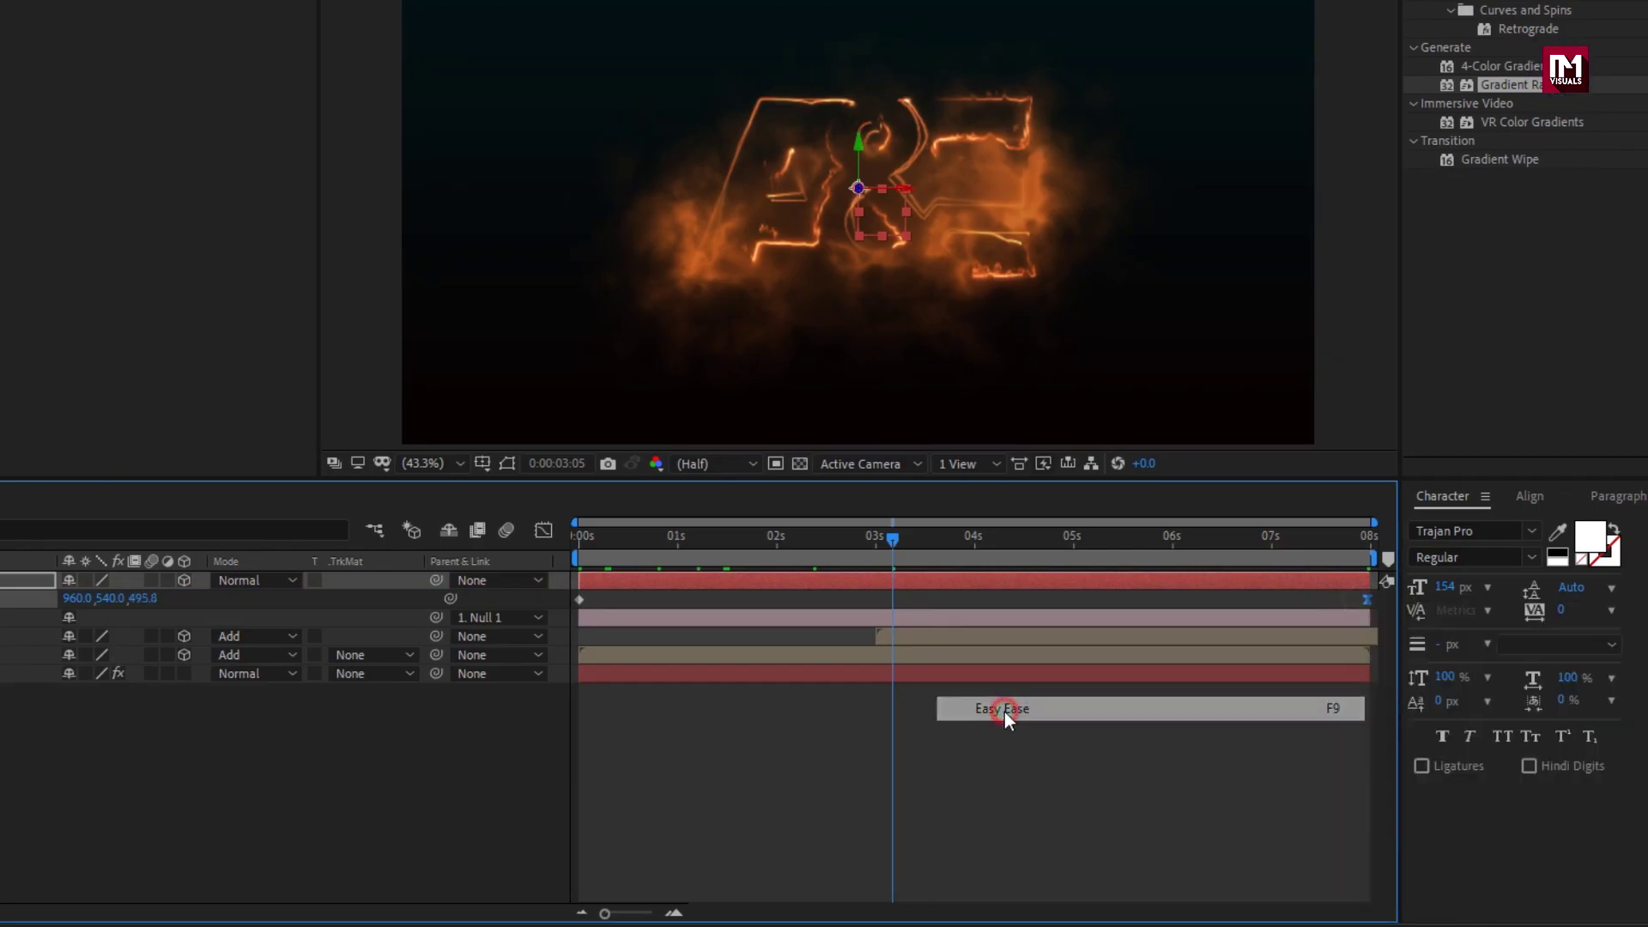
left_click(544, 529)
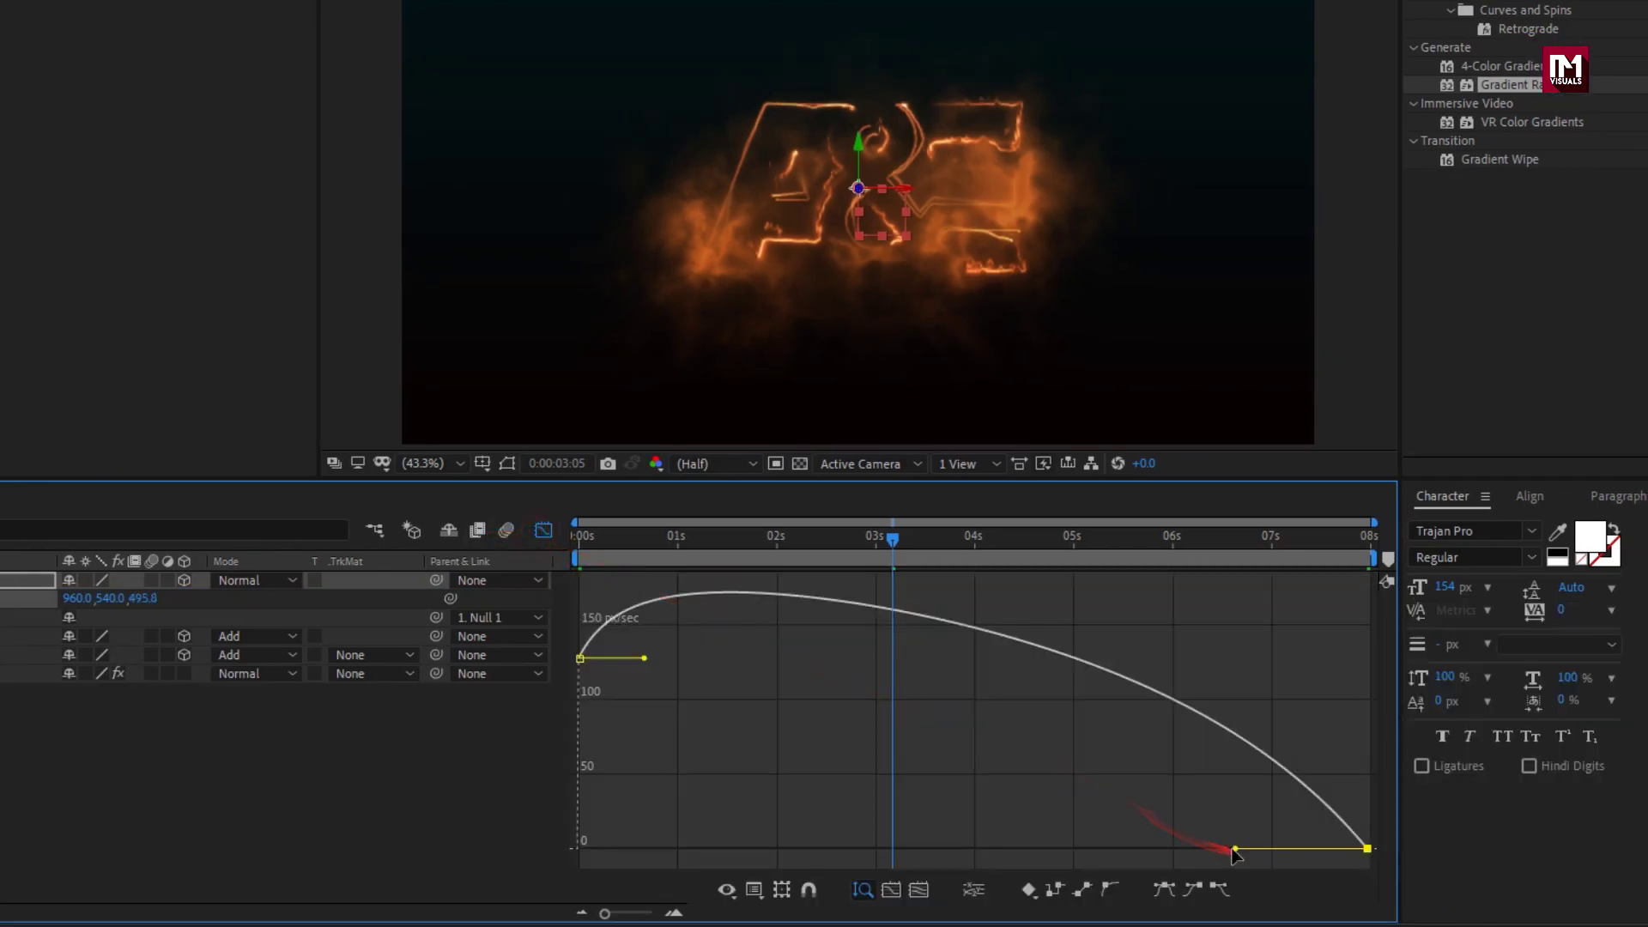
left_click_drag(1217, 850, 1115, 853)
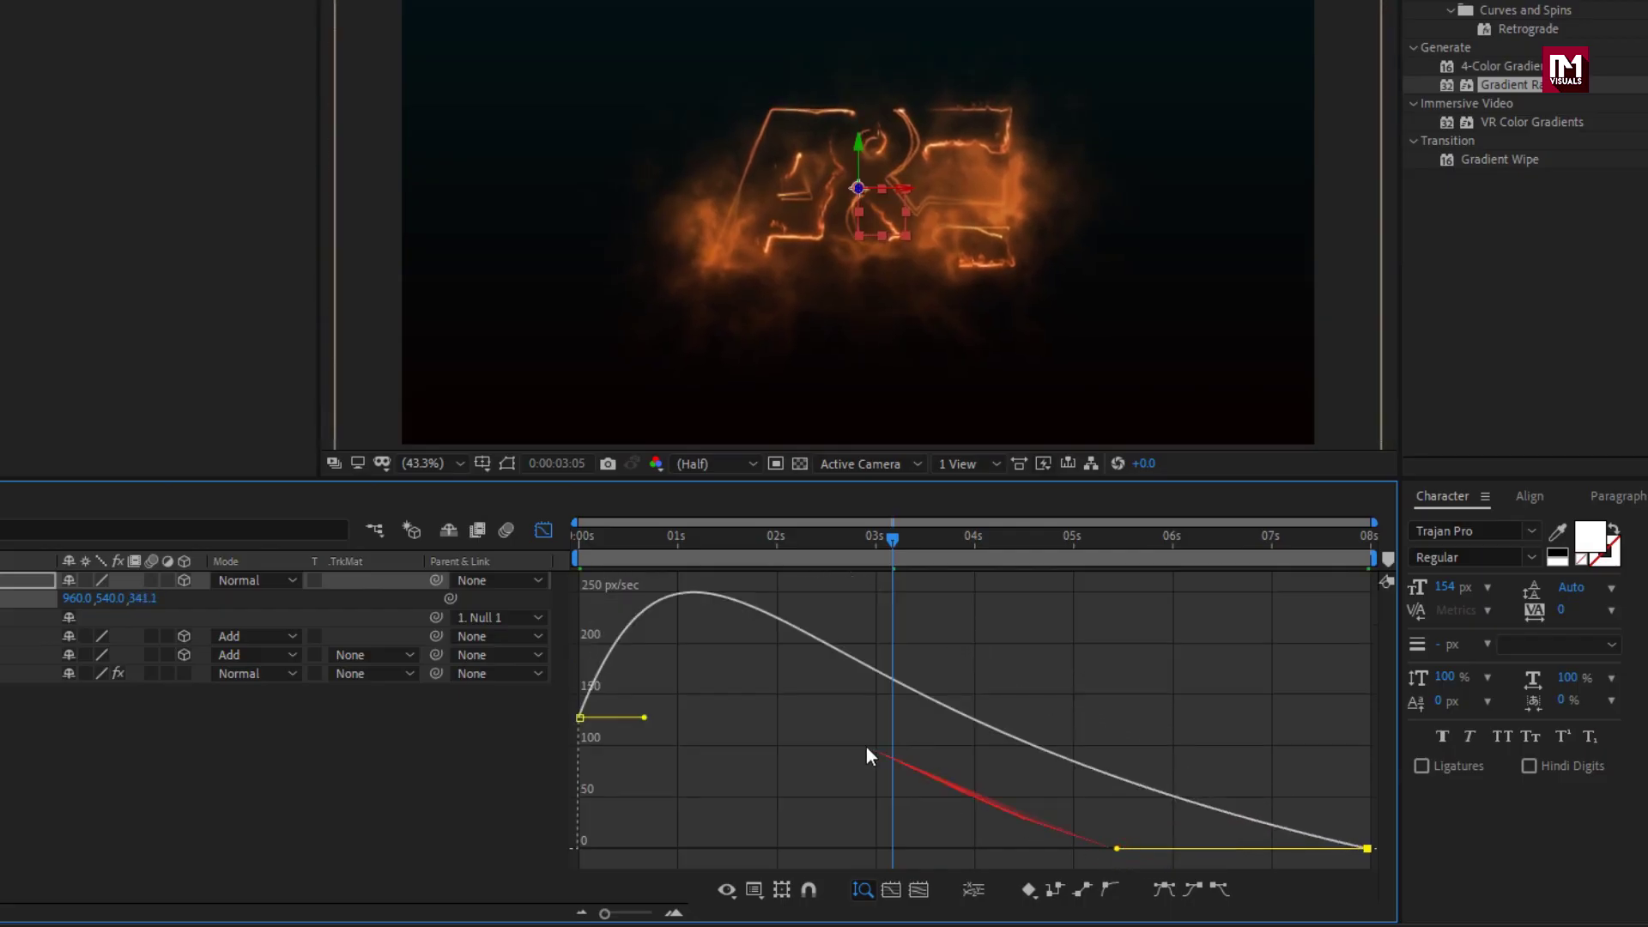
left_click(543, 529)
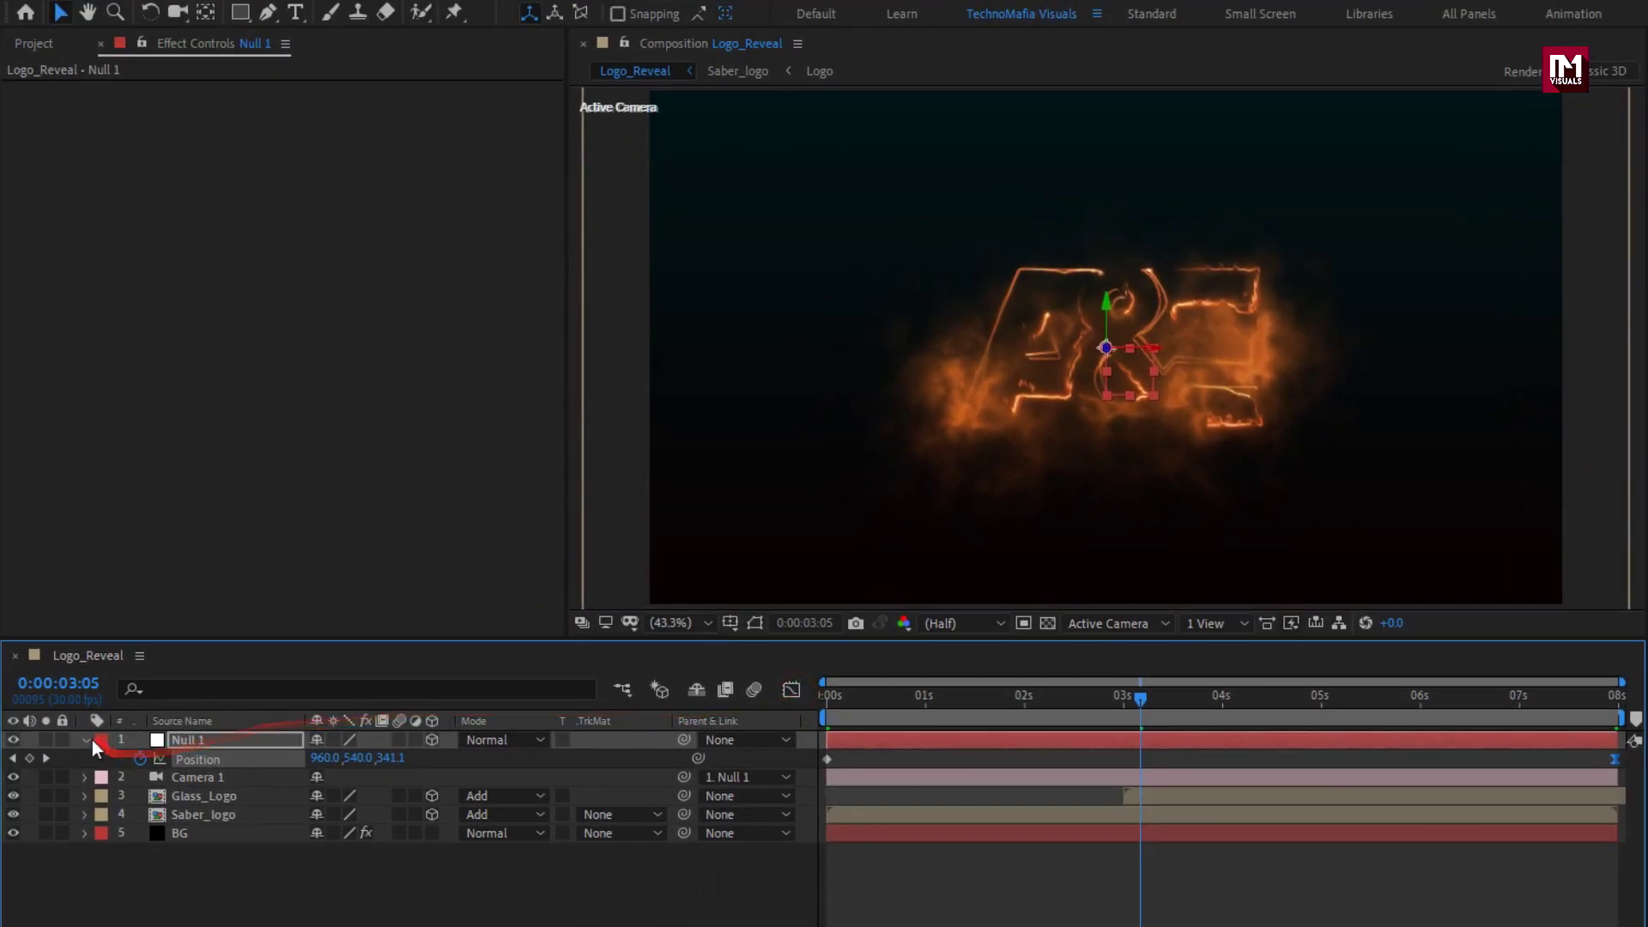
left_click(90, 739)
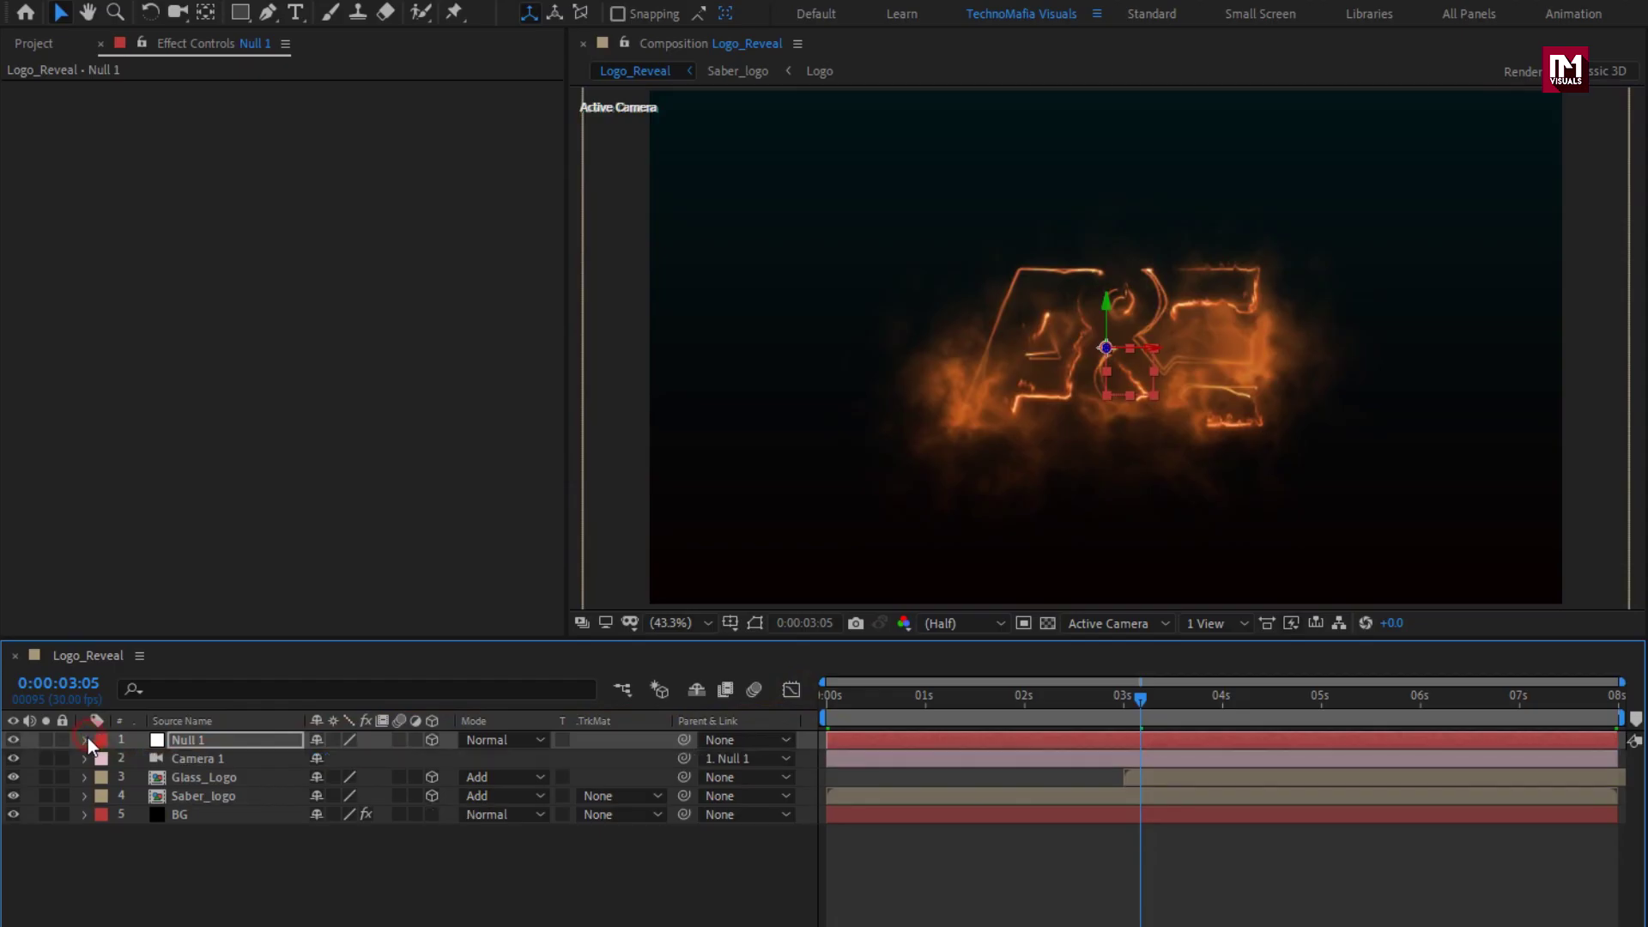
- Add an adjustment layer above all layers in the Logo_Reveal composition
right_click(360, 757)
mouse_move(523, 770)
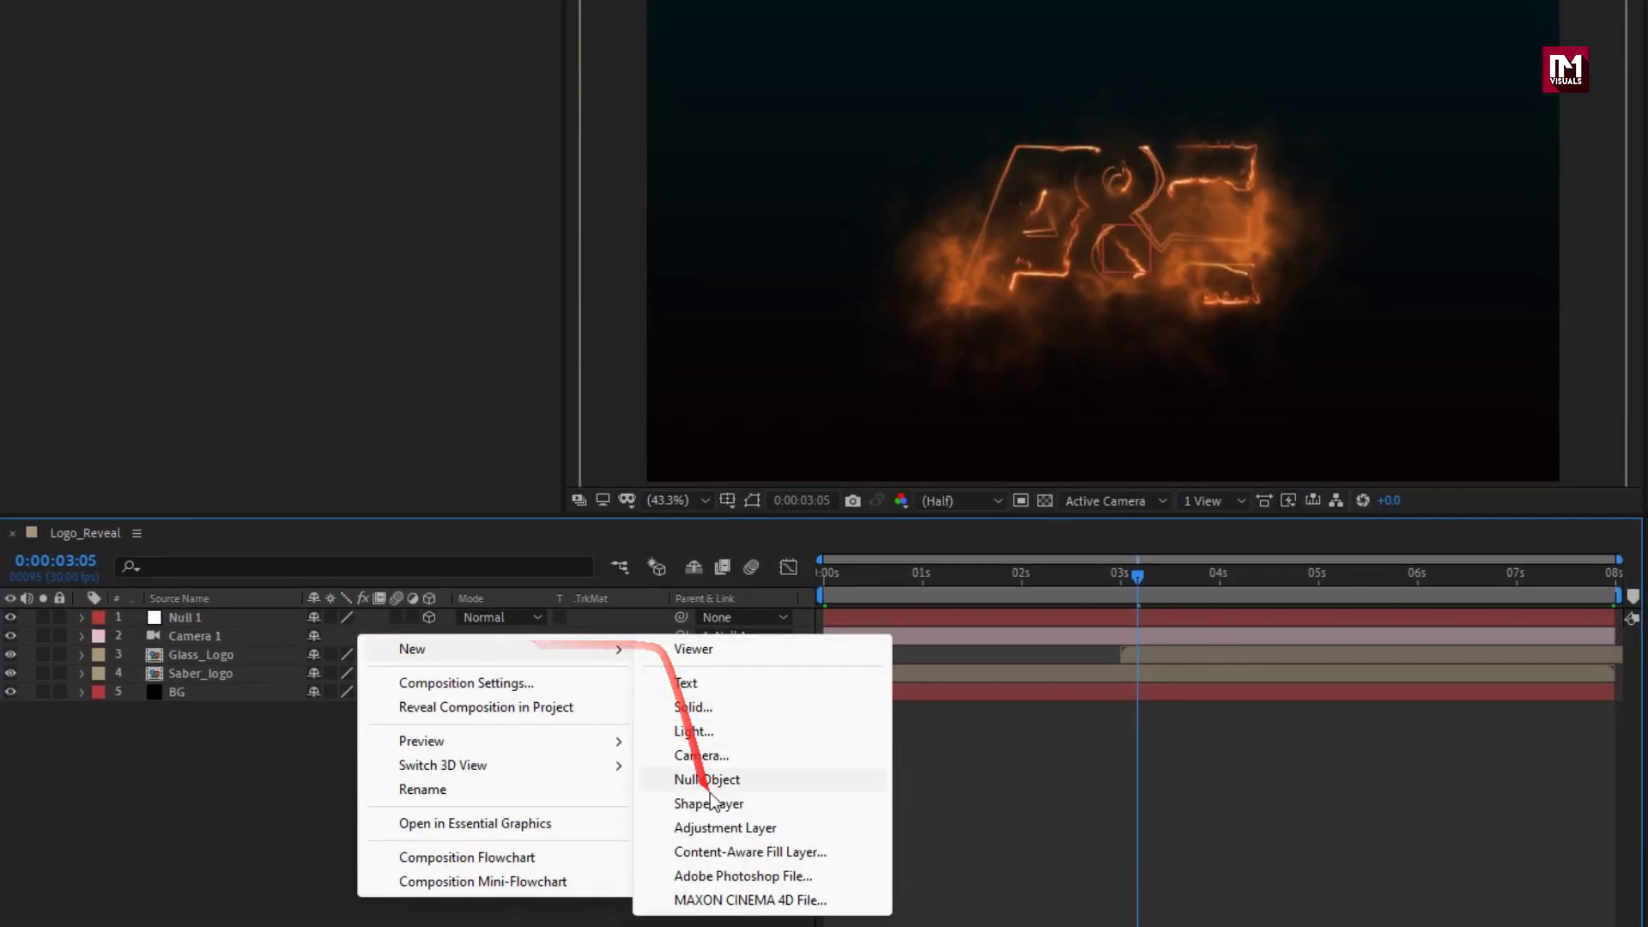
left_click(714, 823)
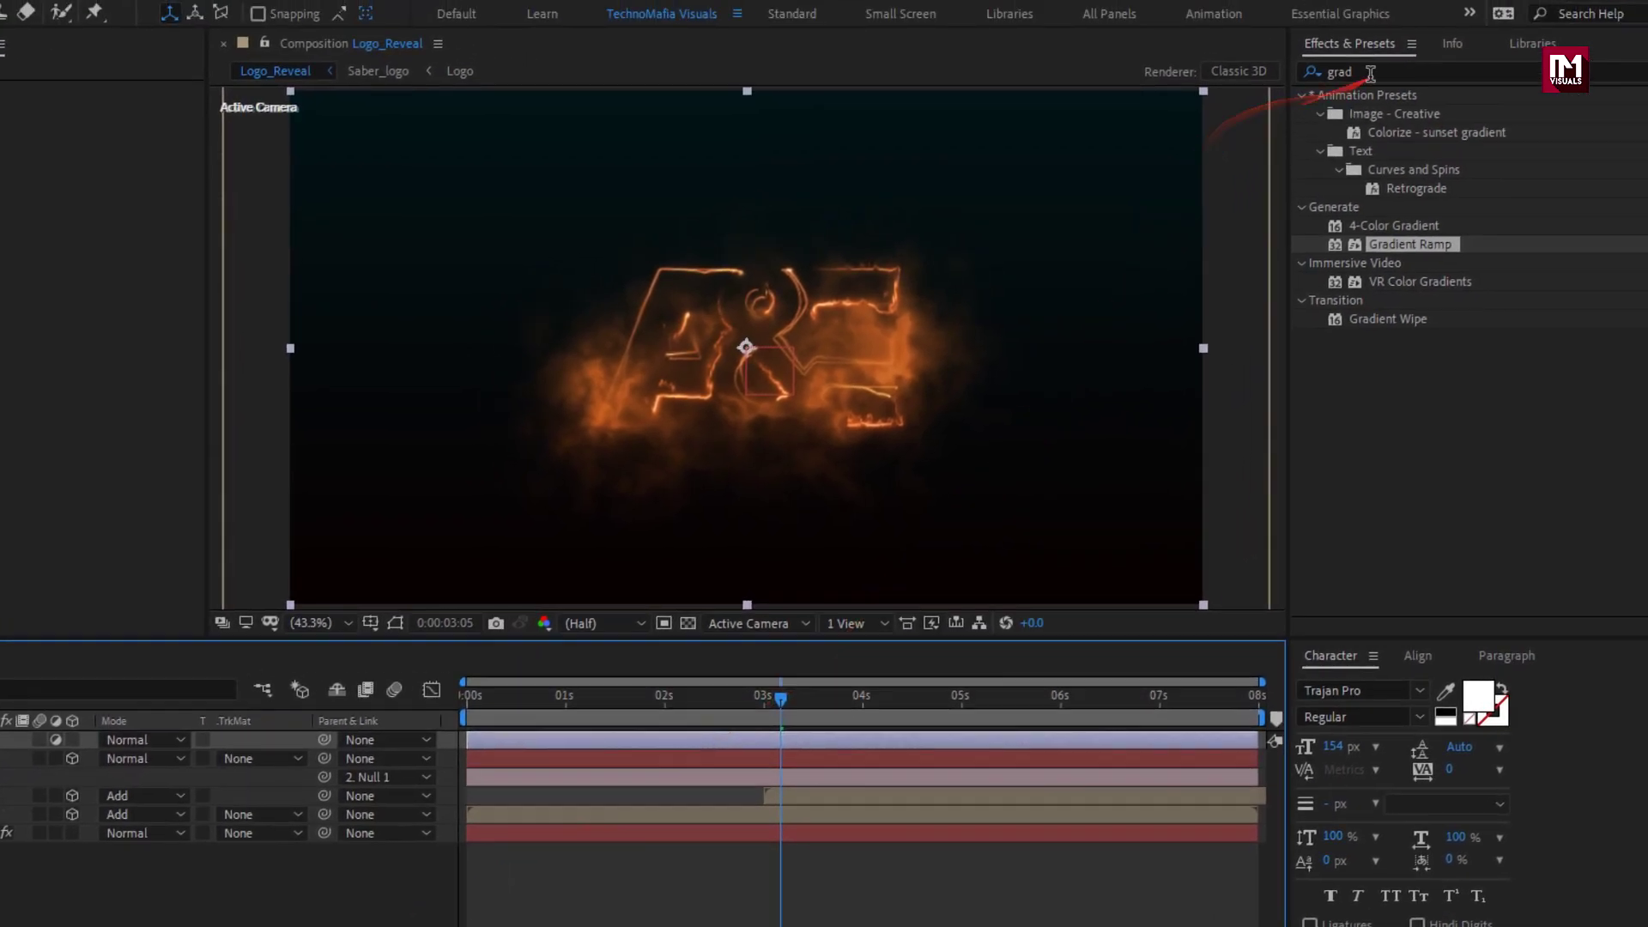
- Apply the Noise effect to Adjustment Layer 1 with the amount of noise set to 5%
left_click(1371, 72)
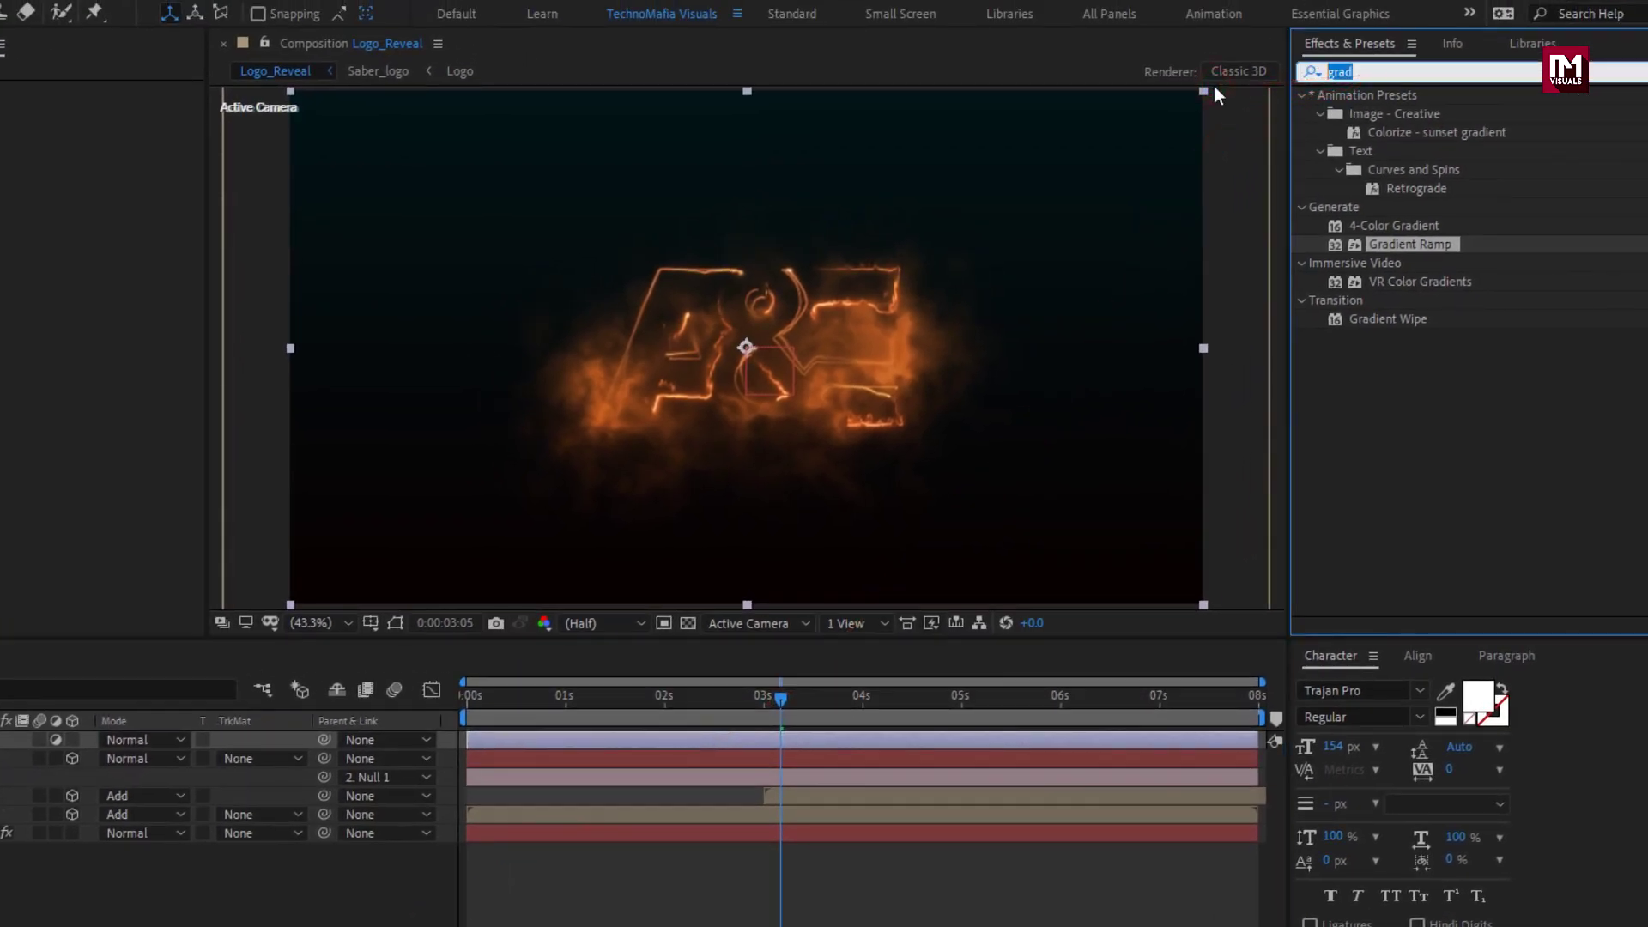
type("noise")
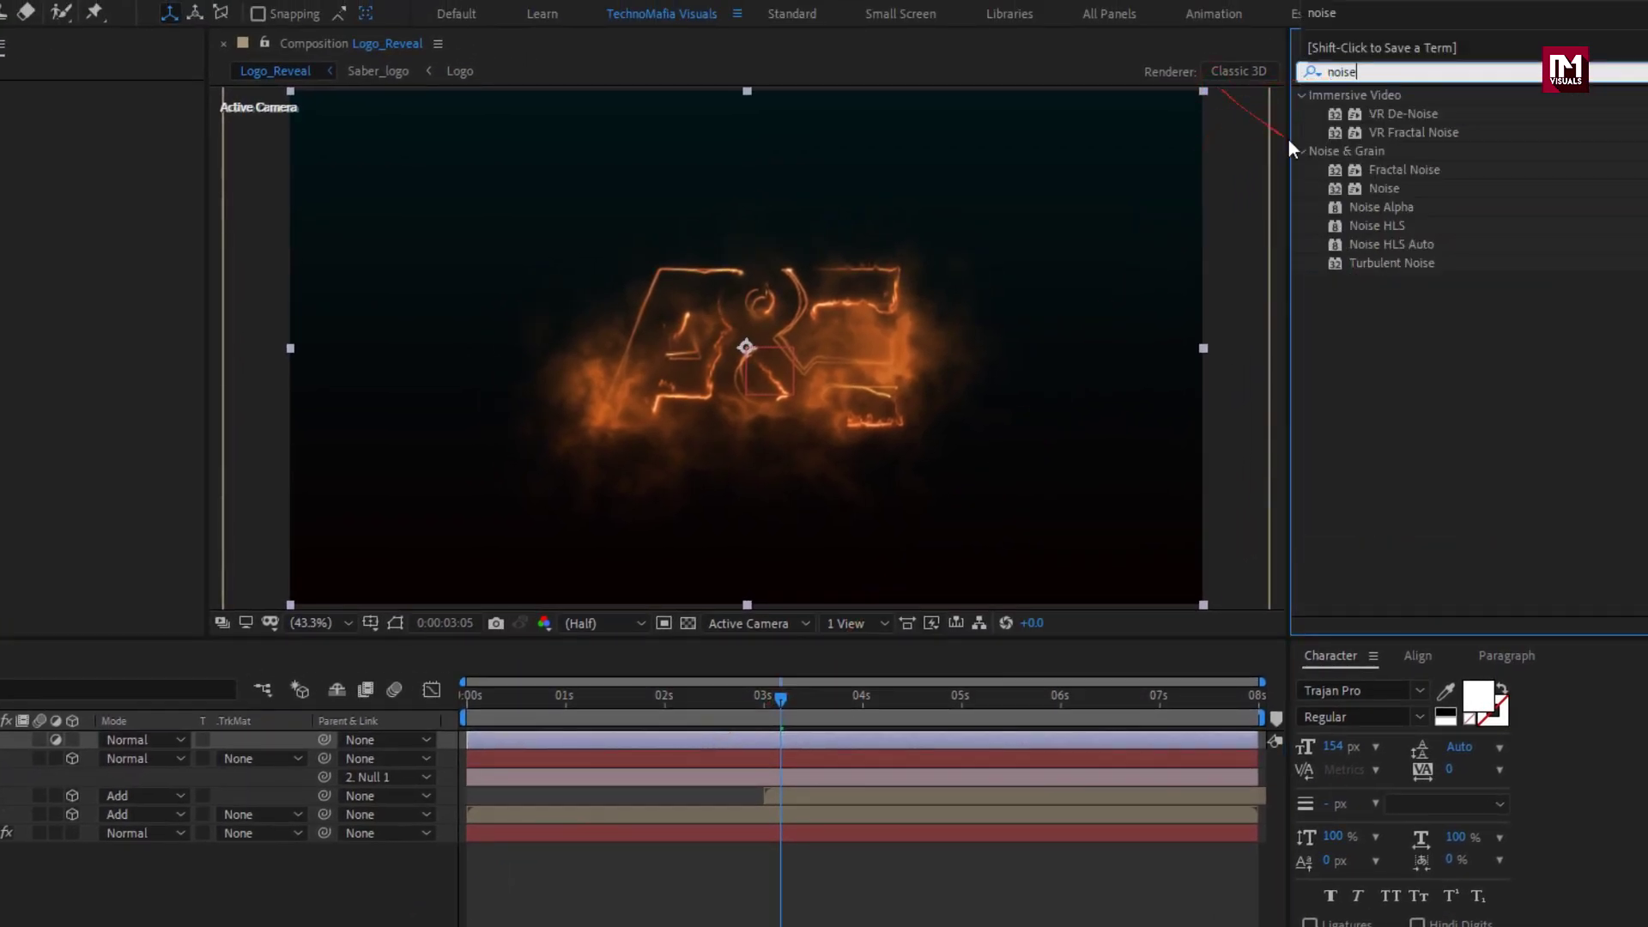
double_click(1373, 189)
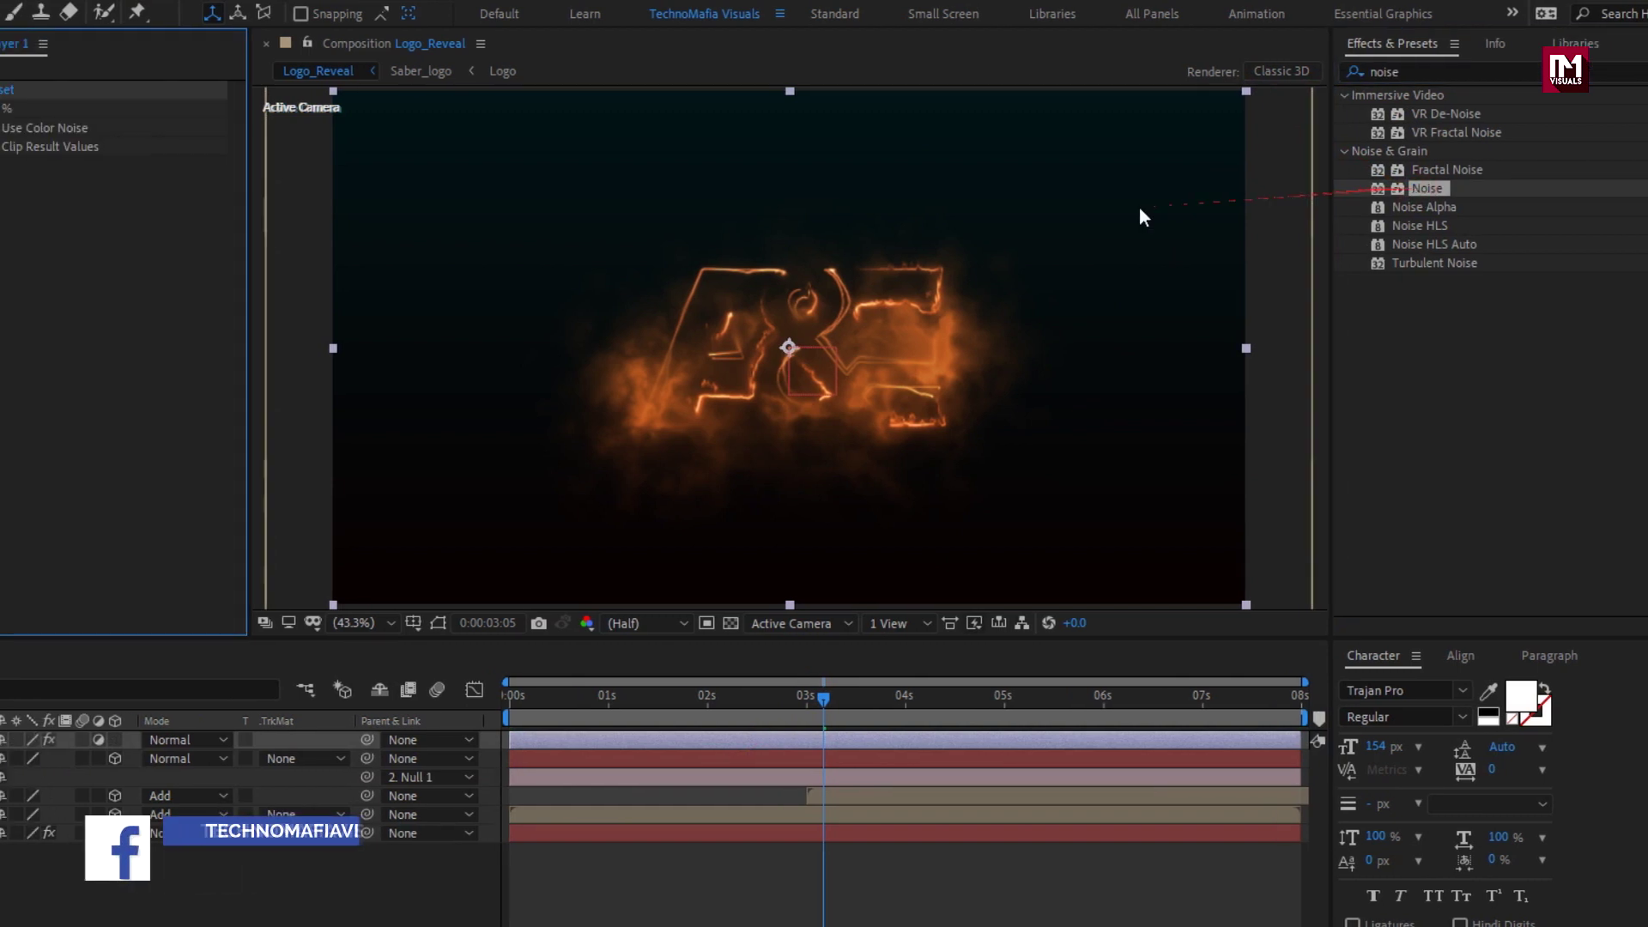
type("5")
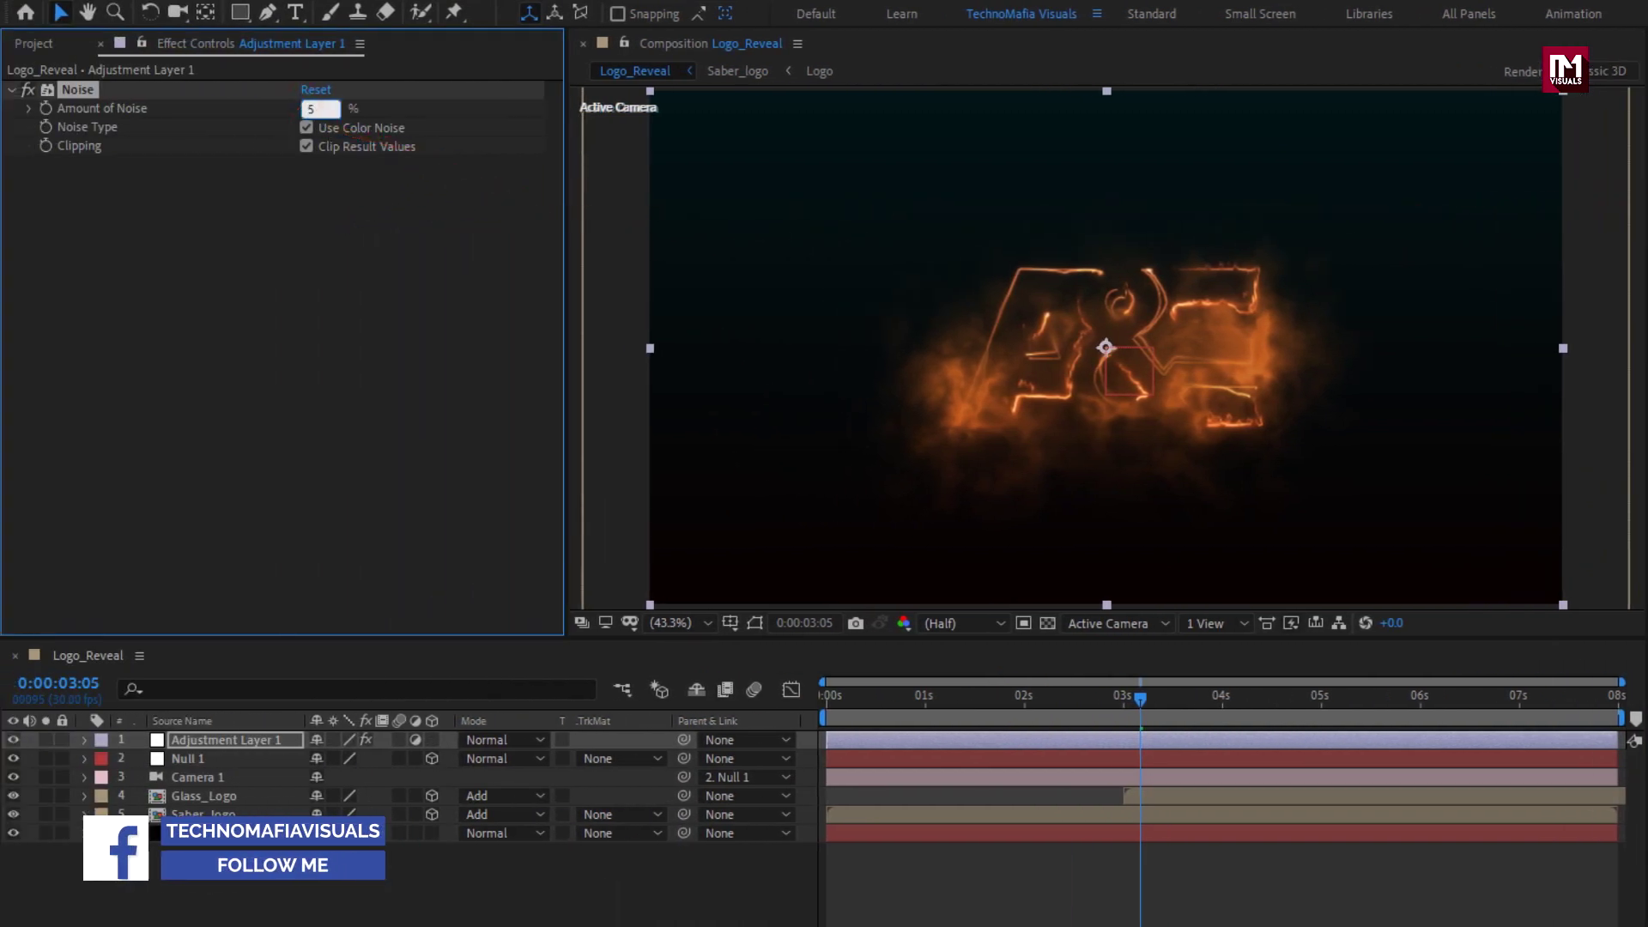
key("Return")
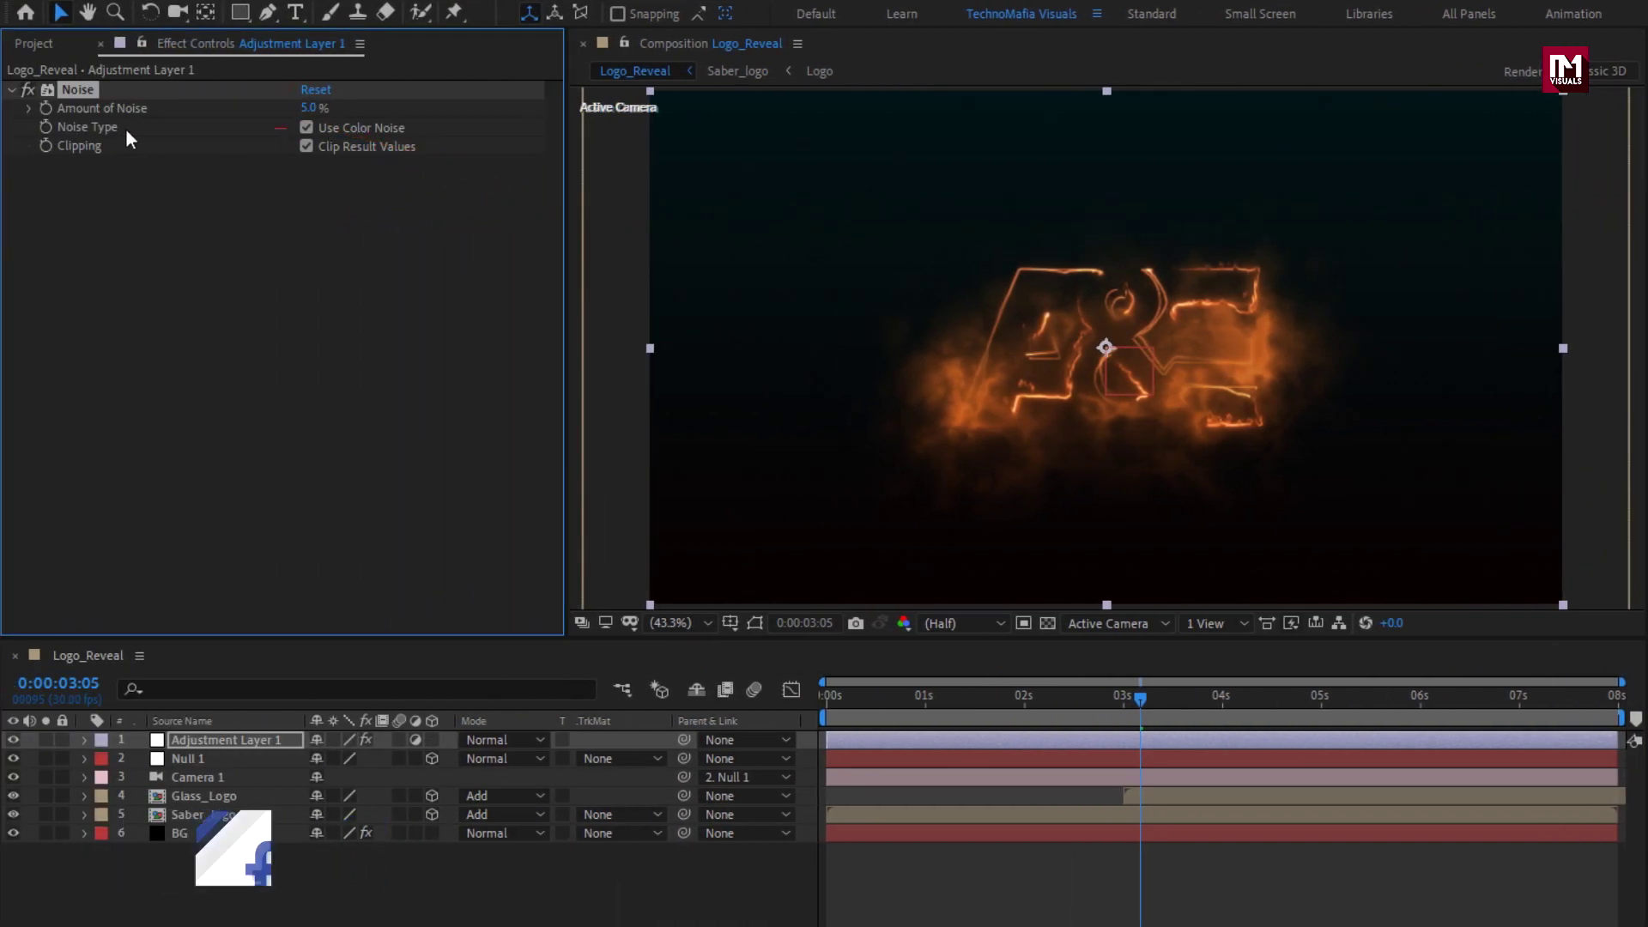
left_click(12, 89)
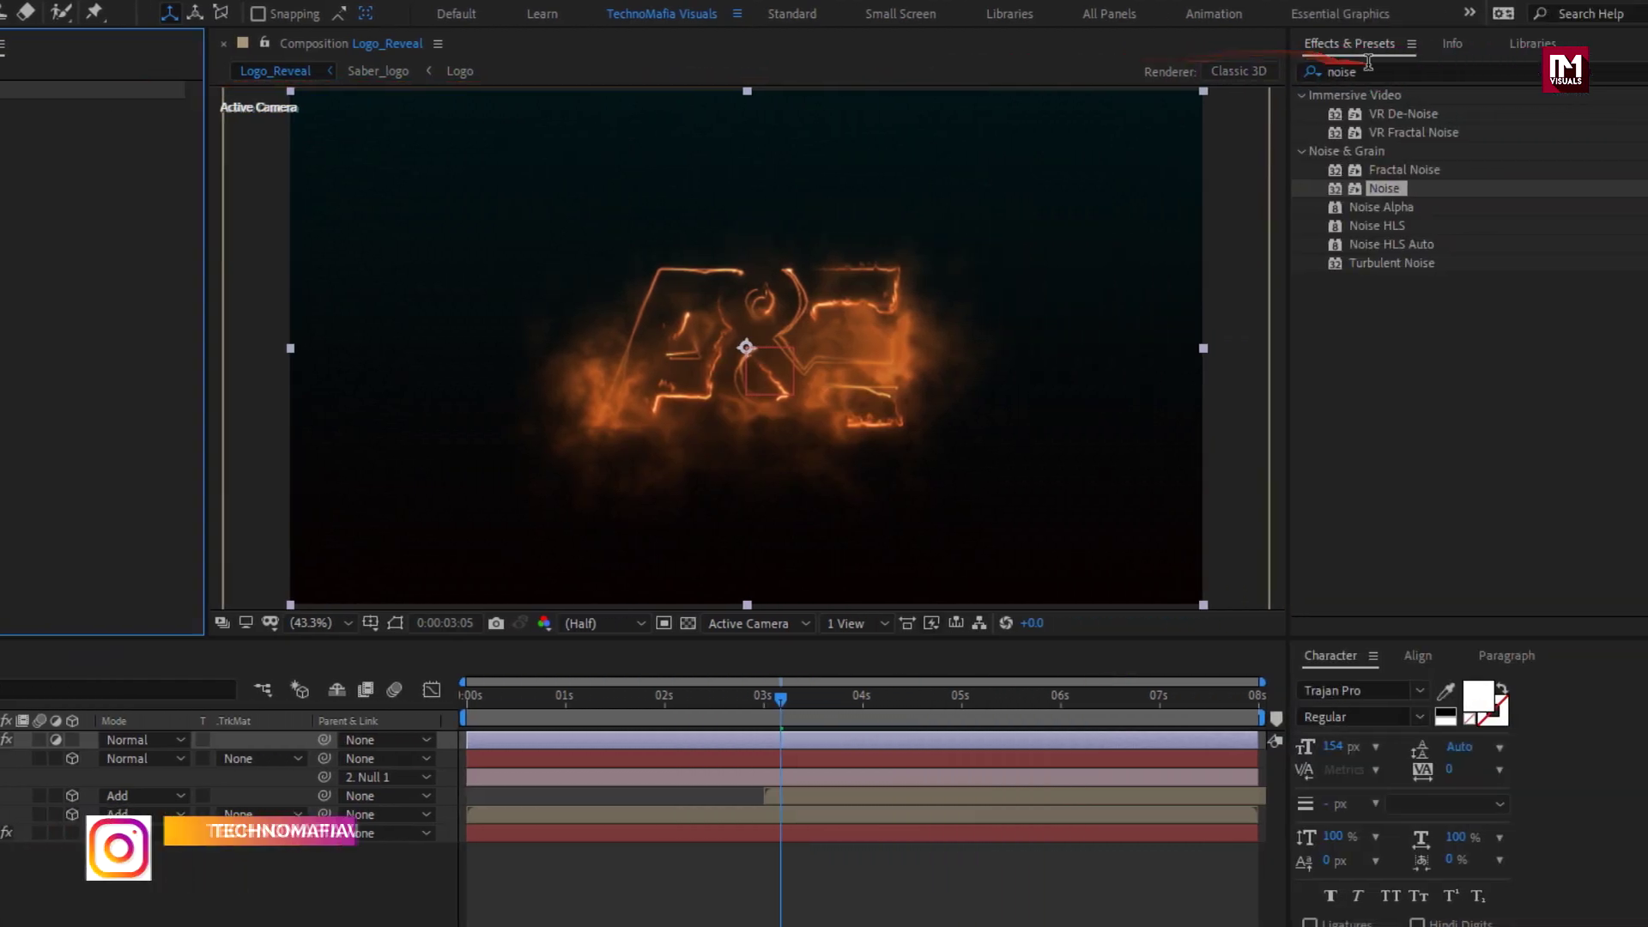
- Find the Curves color correction effect and add it to Adjustment Layer 1
key("ctrl+f")
type("cur")
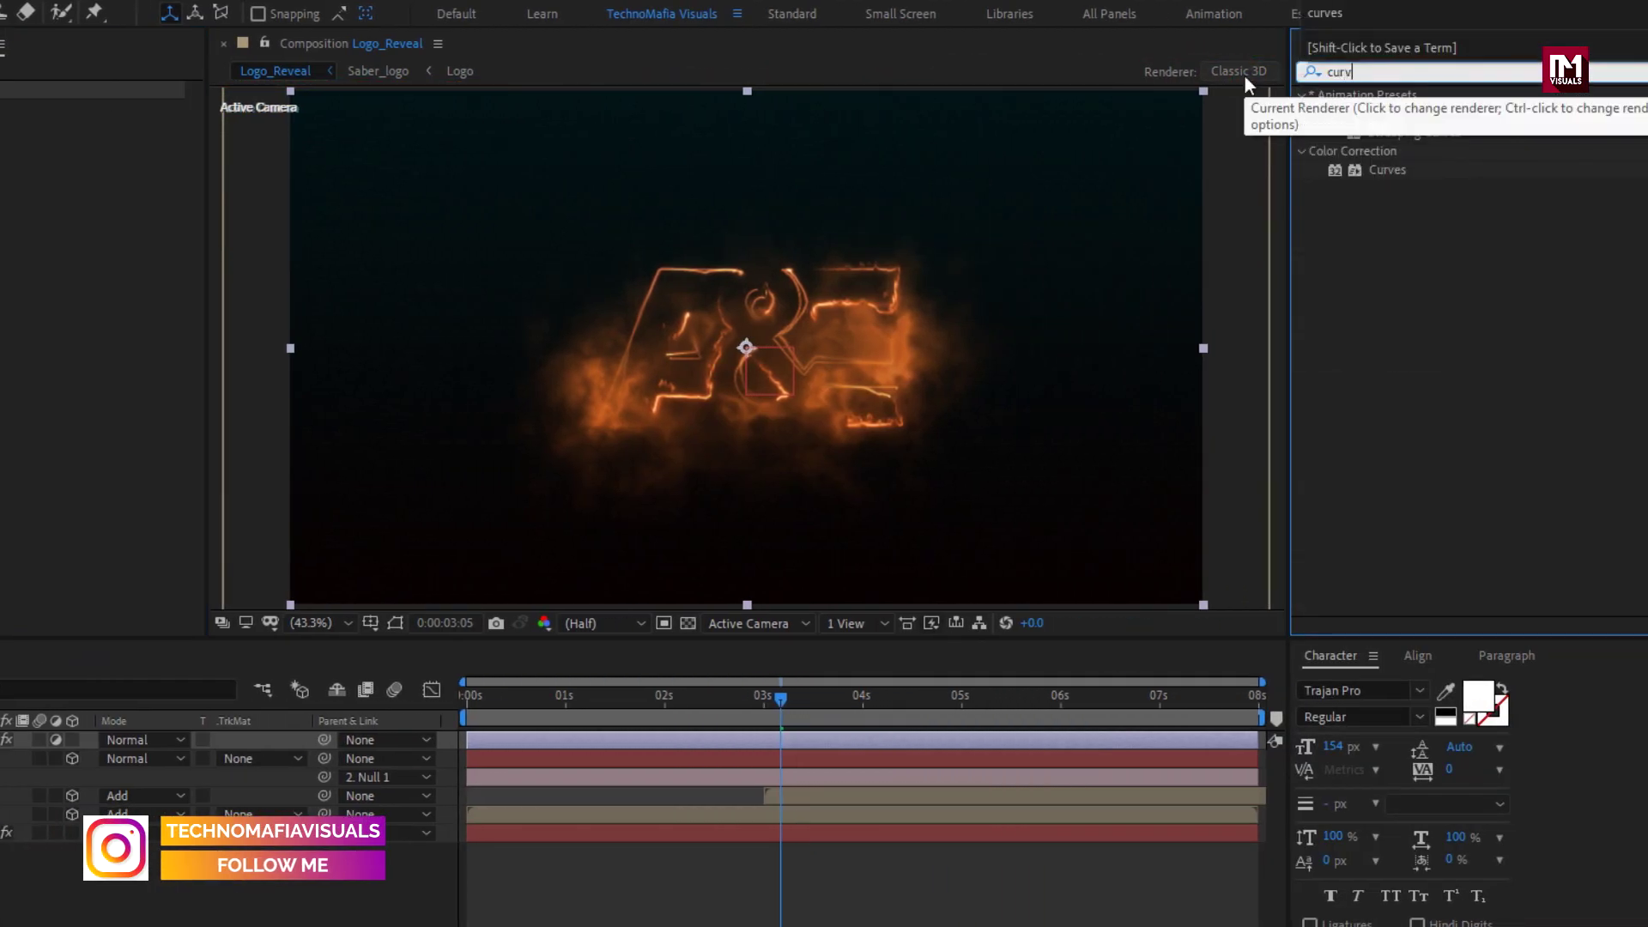
type("v")
left_click(1378, 171)
double_click(1378, 171)
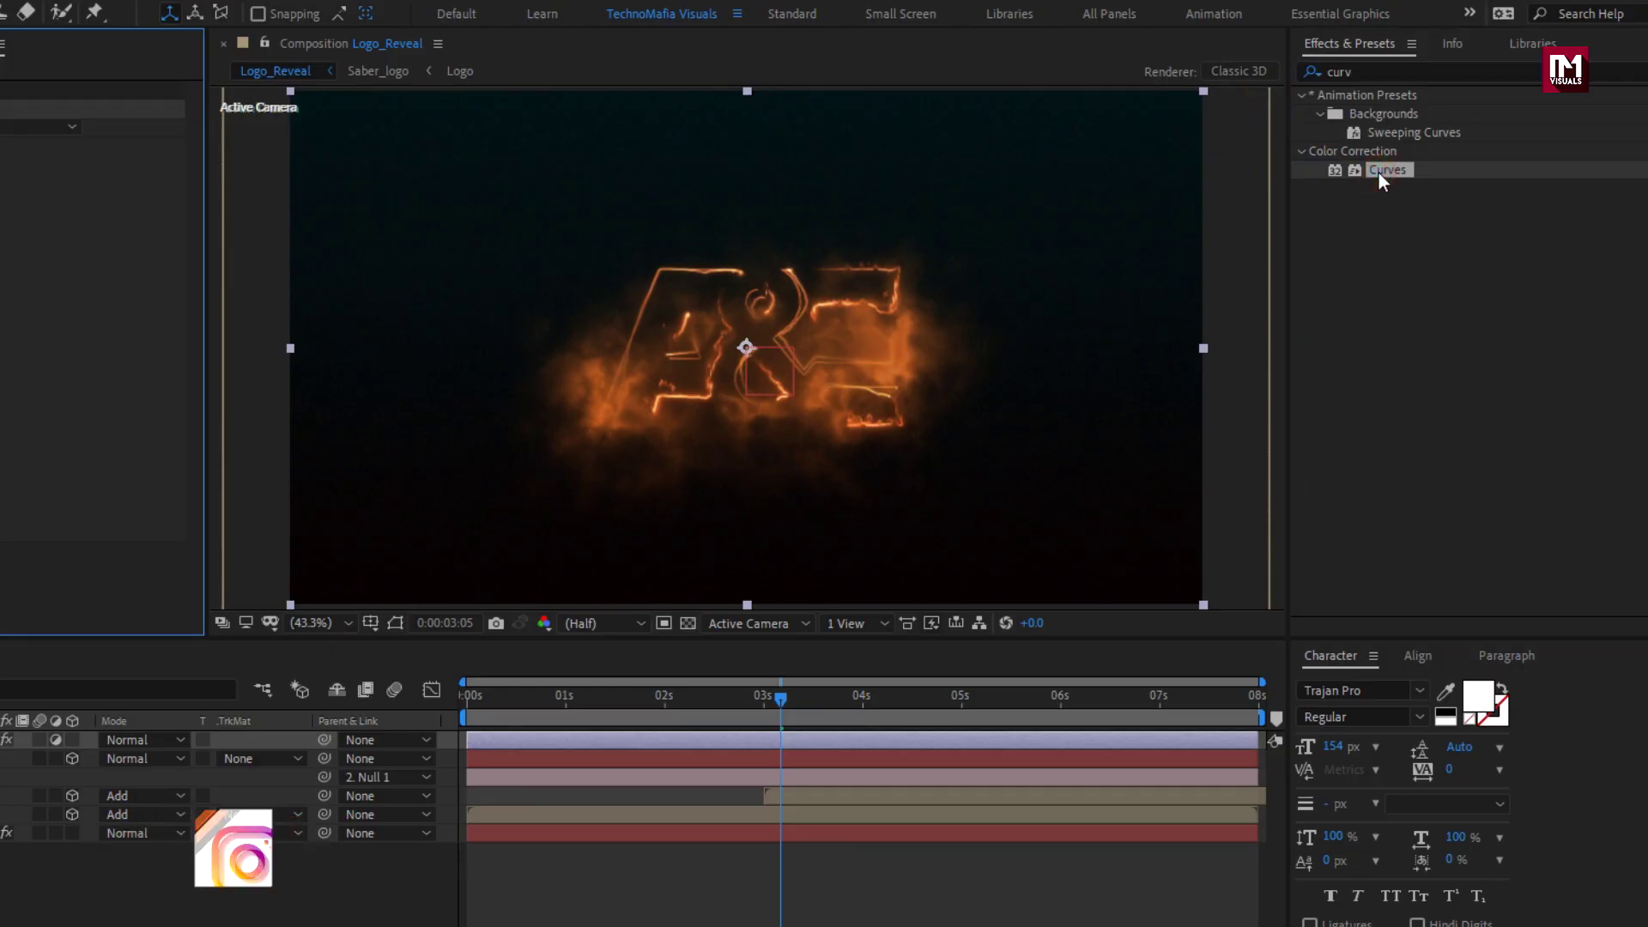
- Shape the RGB curve into a gentle S, raising the highlights and slightly lowering the shadows for more contrast
left_click_drag(245, 265, 229, 240)
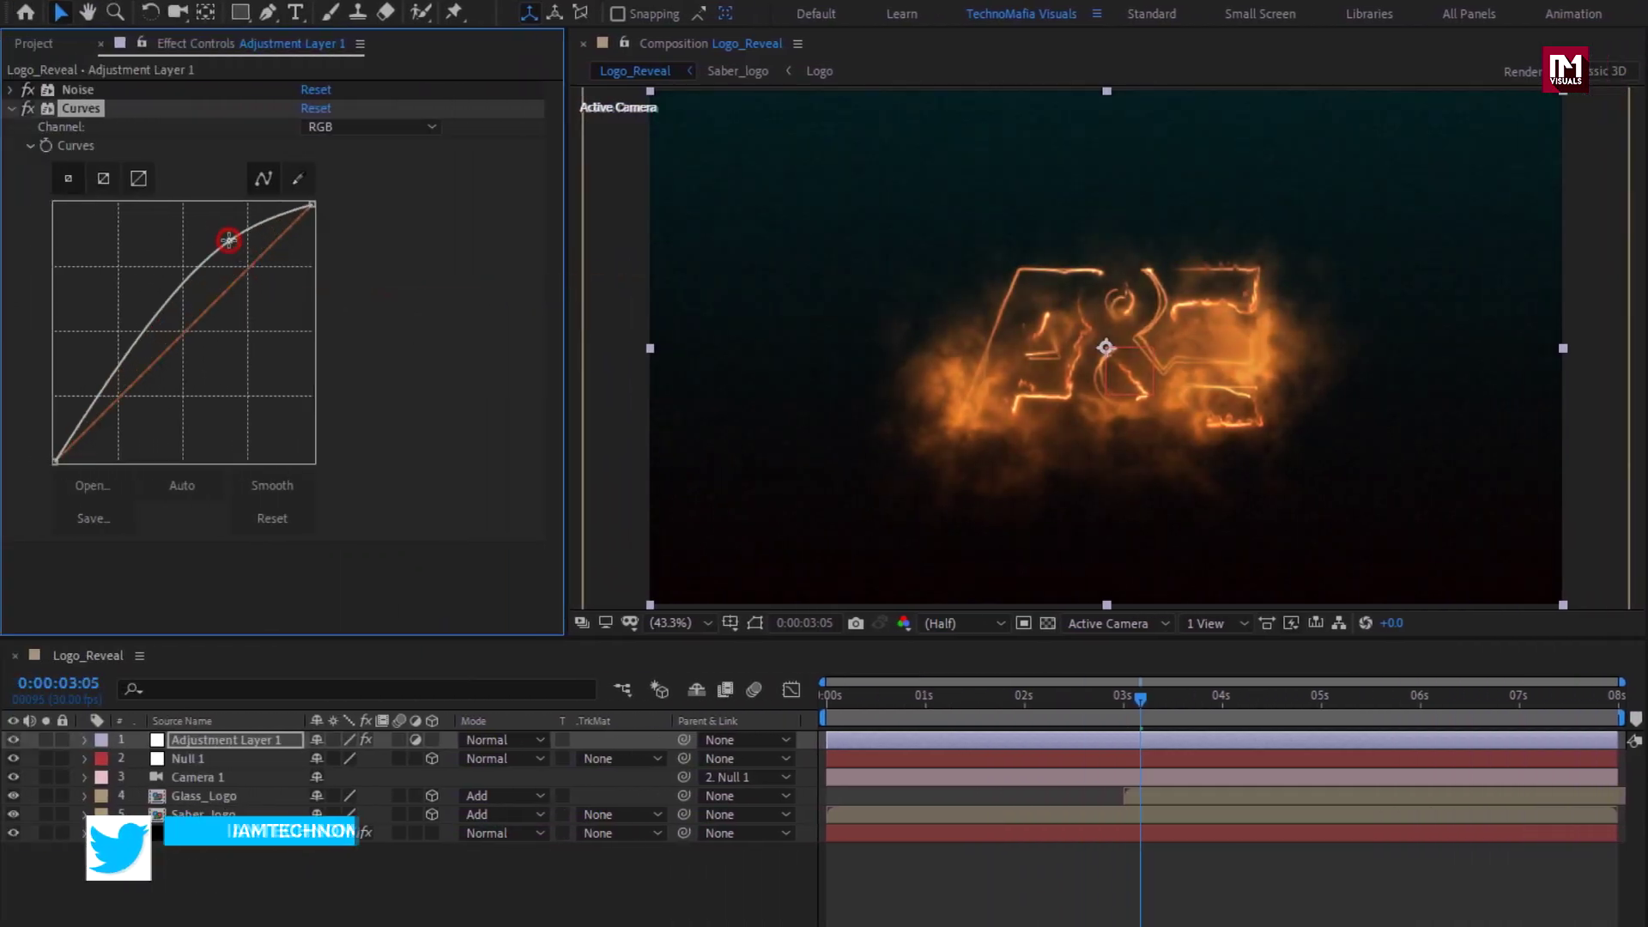
mouse_move(114, 433)
left_mouse_down()
mouse_move(99, 394)
mouse_move(102, 418)
left_mouse_up()
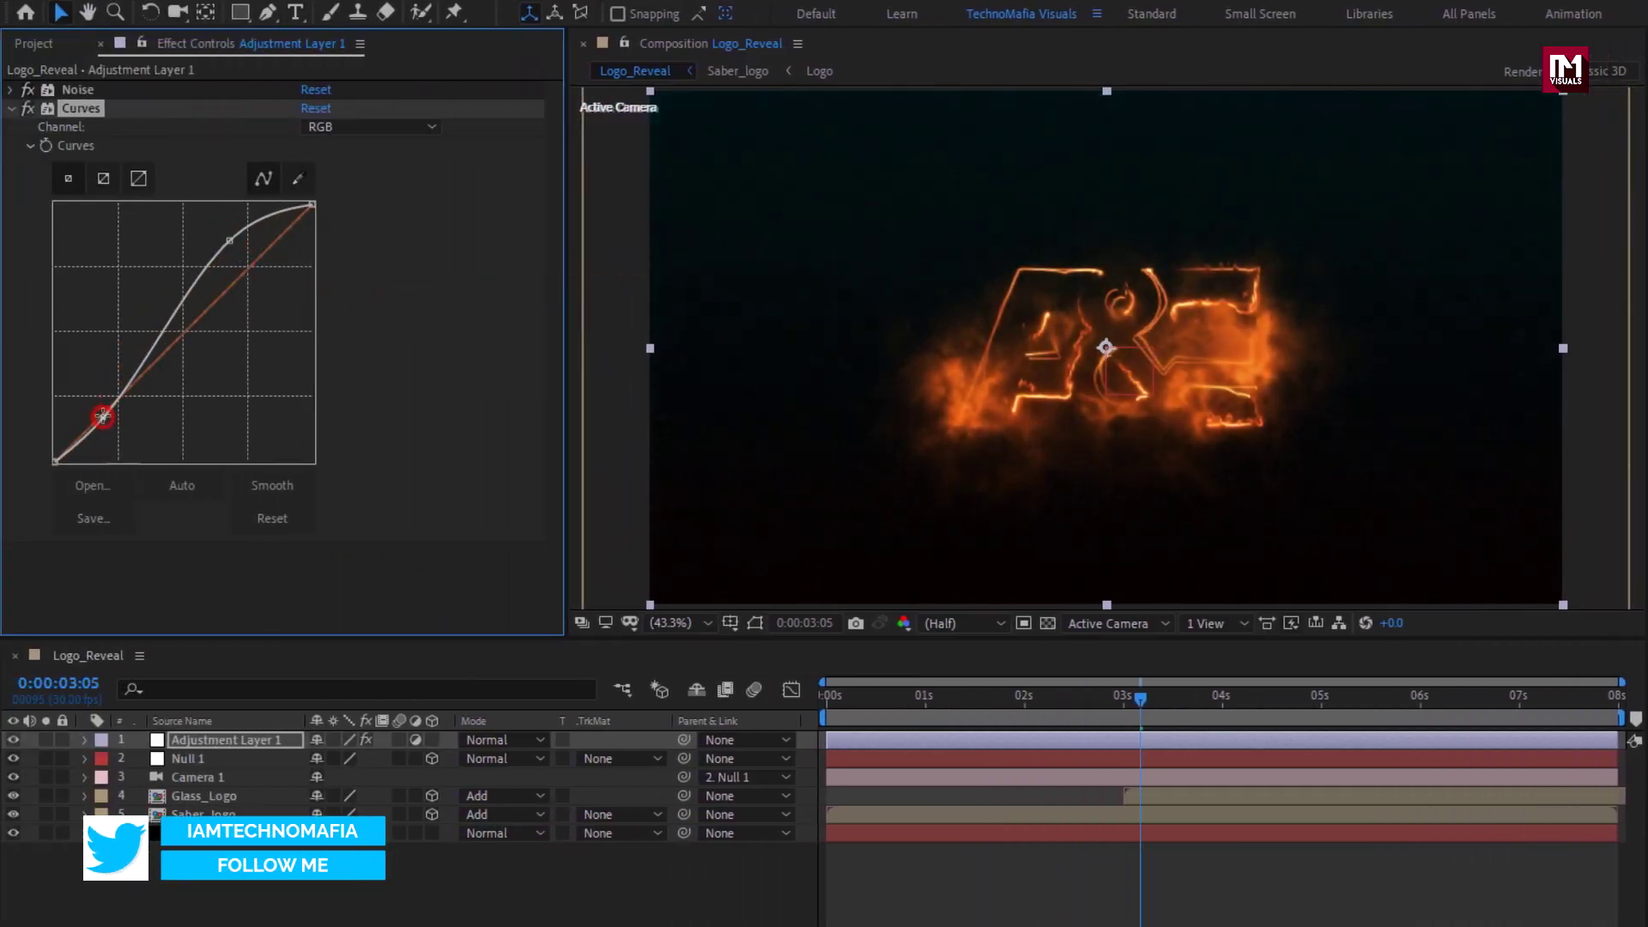
mouse_move(218, 258)
left_mouse_down()
mouse_move(228, 229)
mouse_move(235, 249)
left_mouse_up()
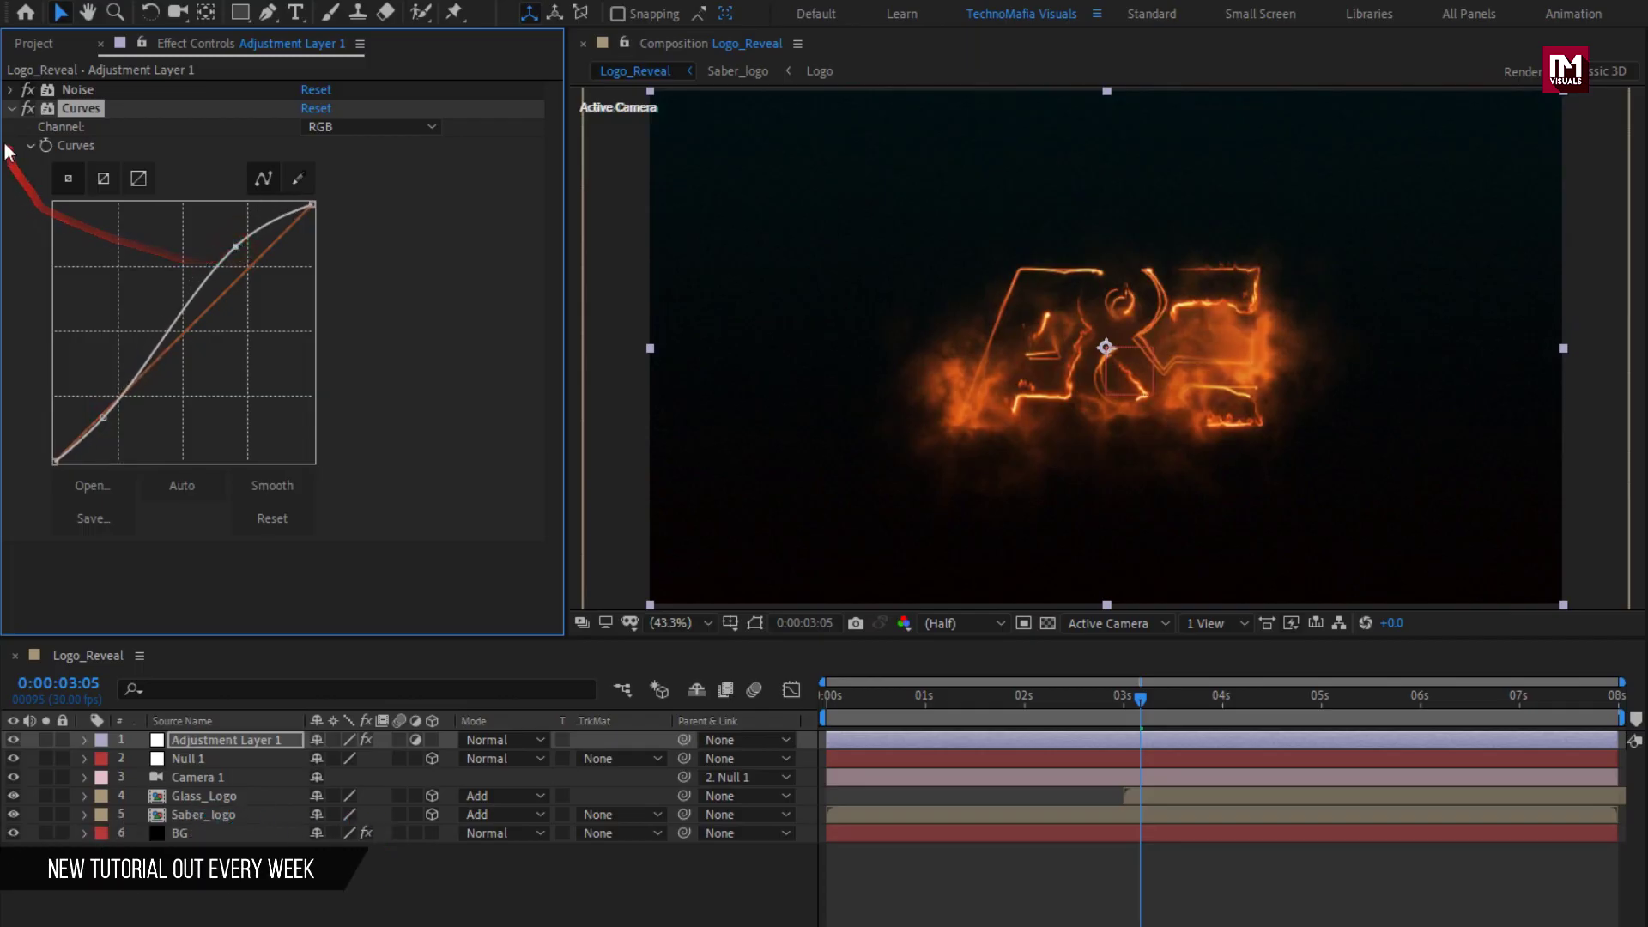
left_click(11, 109)
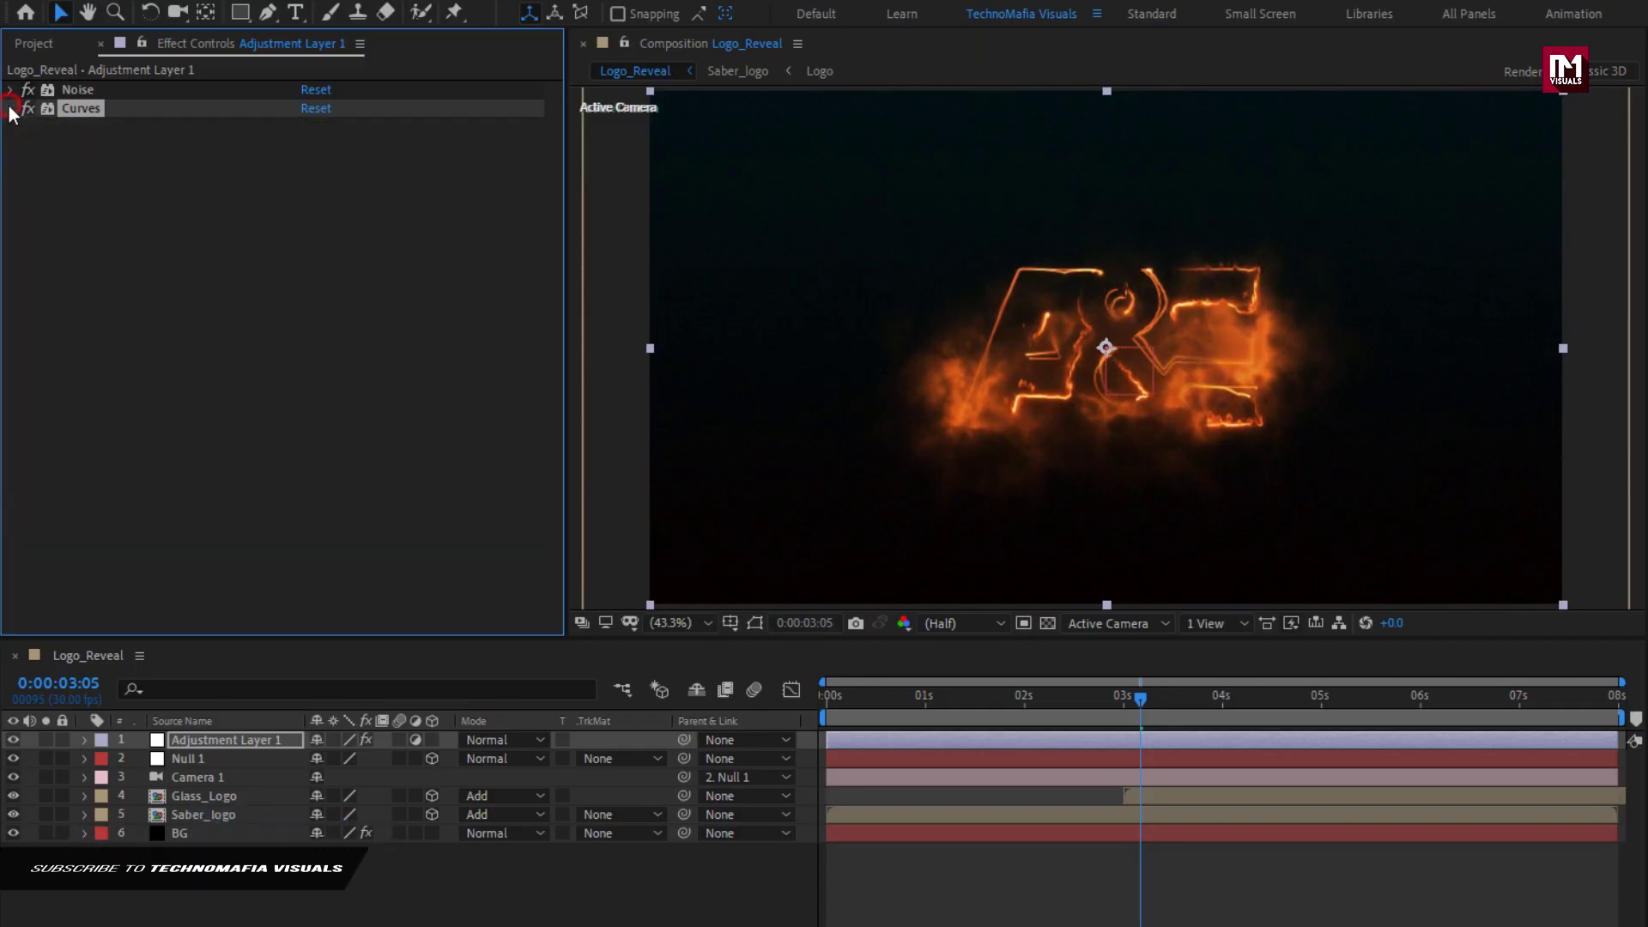
- Preview the finished Logo_Reveal animation from 0:00:00:00
left_click(843, 701)
left_click(981, 703)
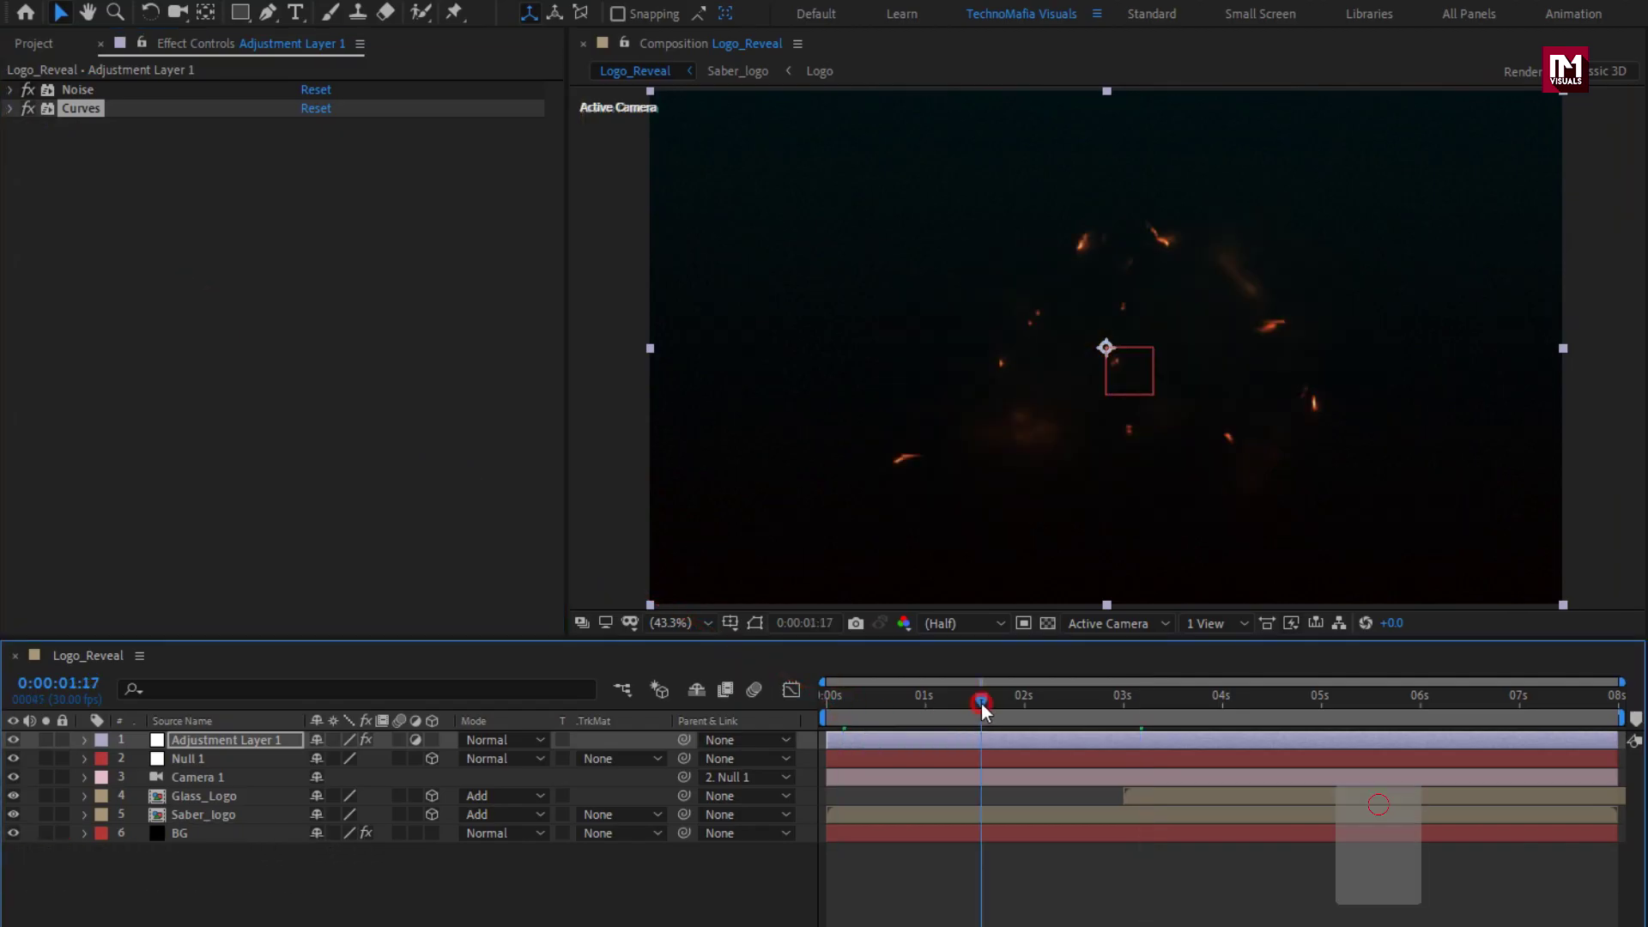
left_click_drag(837, 697, 780, 693)
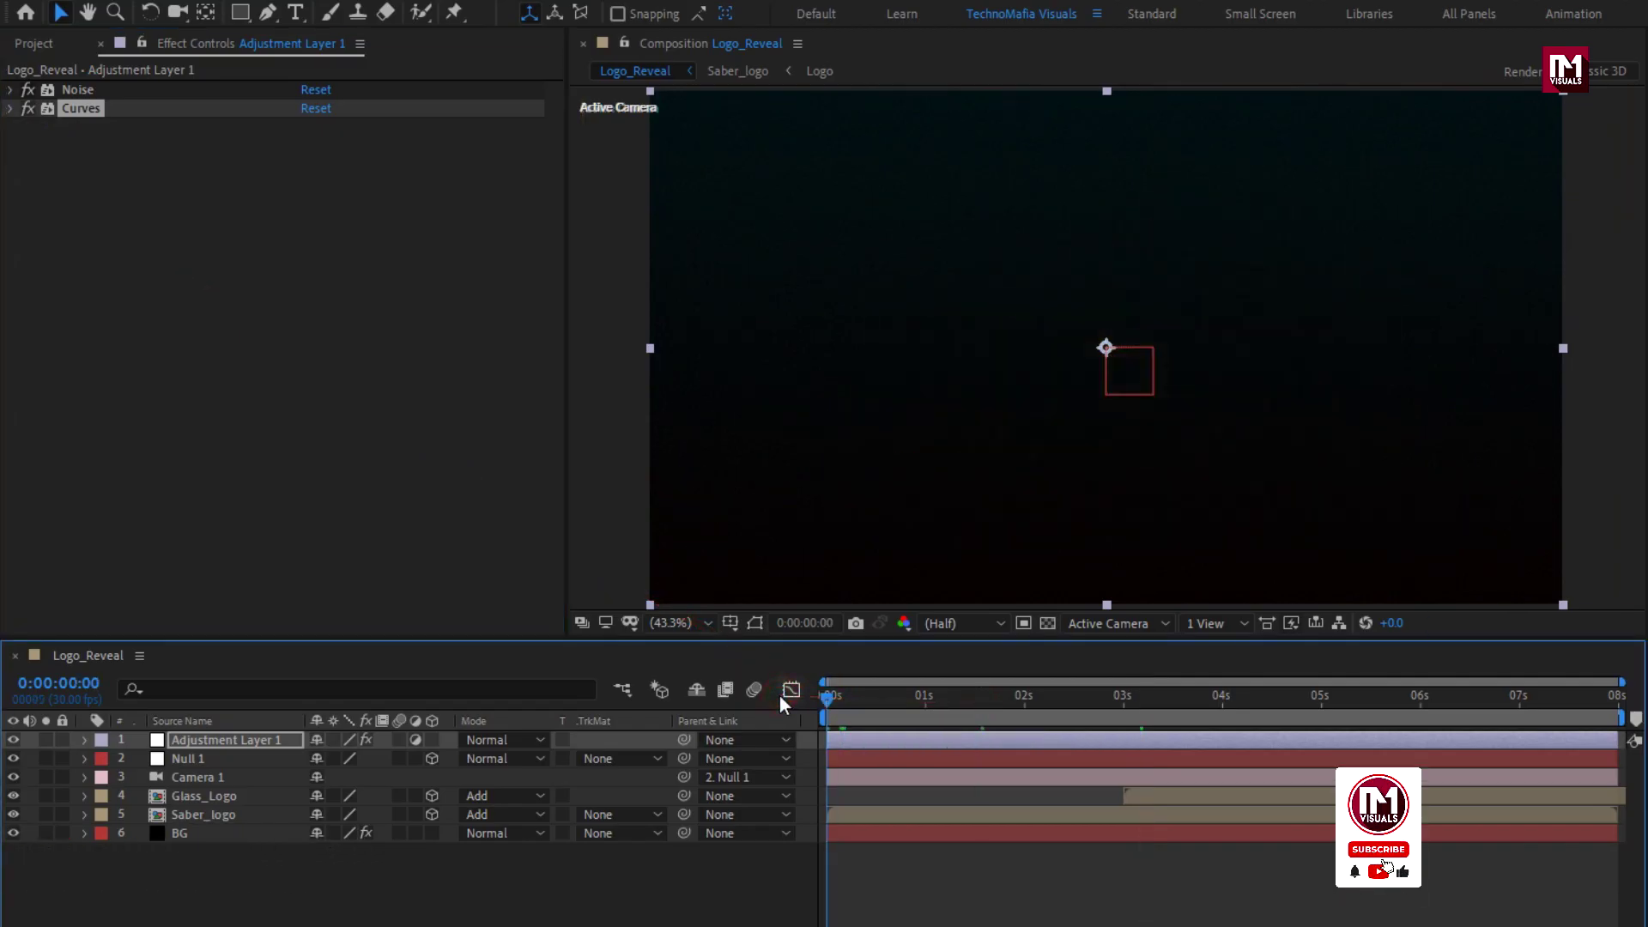
key("space")
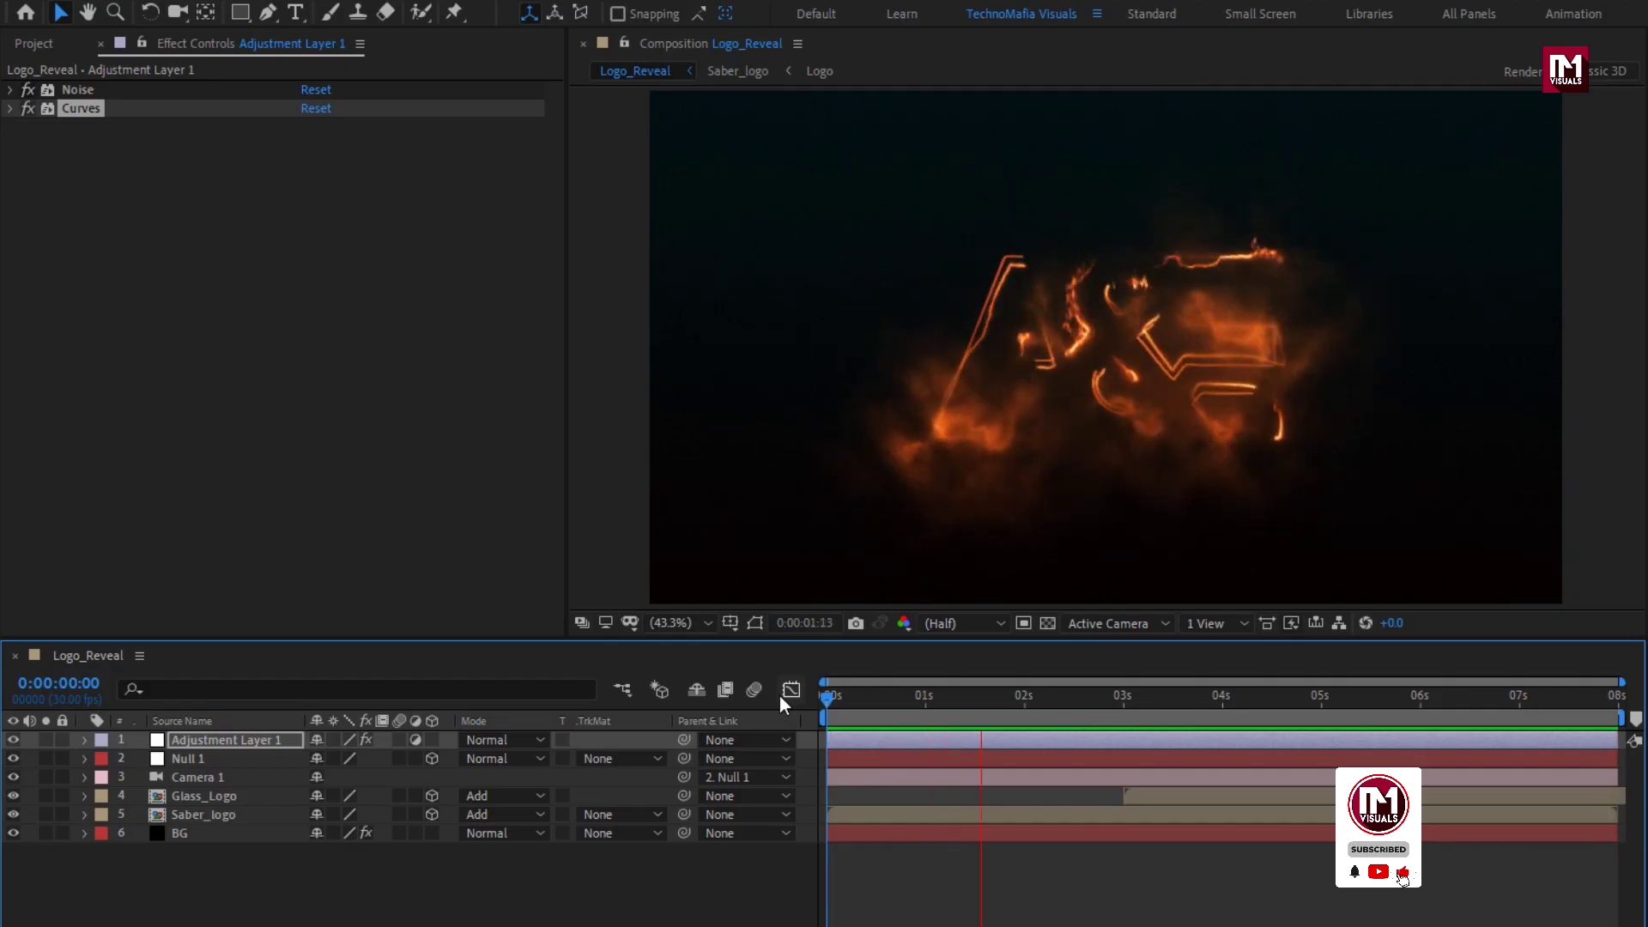